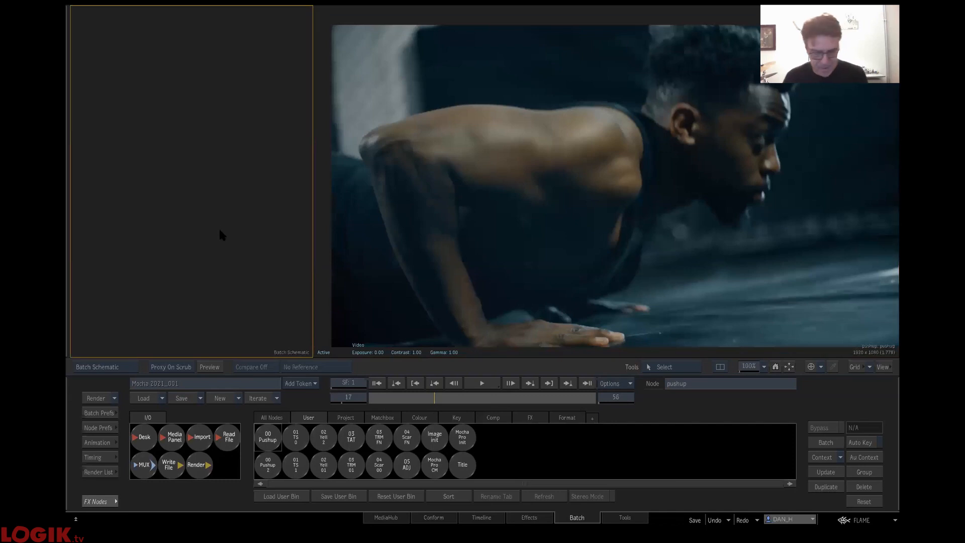
- Place the pushup clip in the upper part of the batch schematic and scrub through it, ending on frame 1
{"action": "left_click_drag", "start_coordinate": [191, 172], "coordinate": [152, 144]}
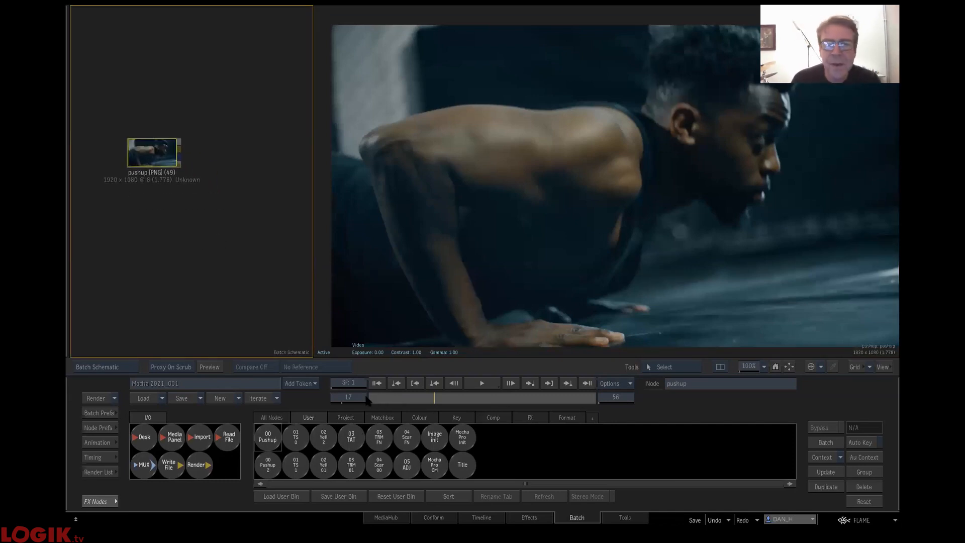
{"action": "left_click_drag", "start_coordinate": [378, 399], "coordinate": [596, 398]}
{"action": "left_click_drag", "start_coordinate": [163, 452], "coordinate": [164, 454]}
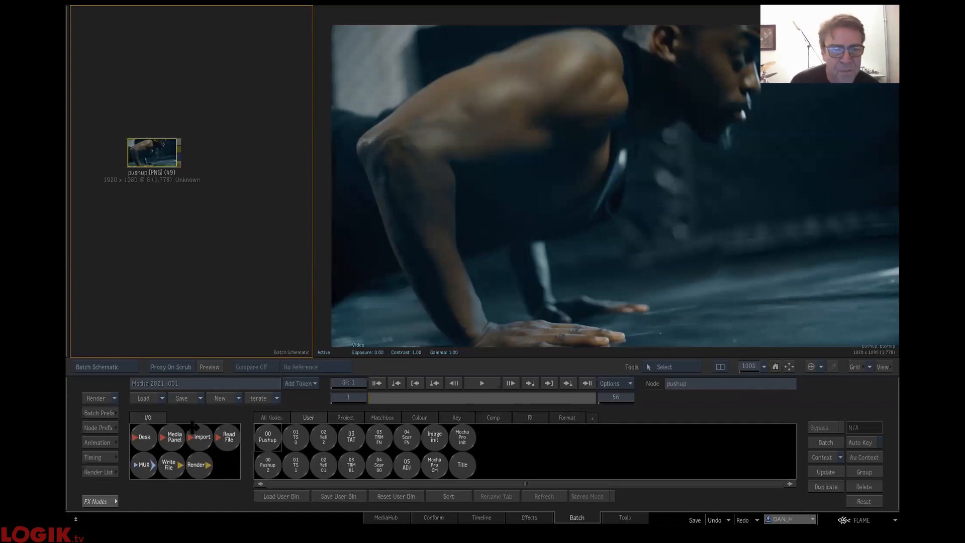
- Add an OpenFX node beside the pushup clip and connect the clip's output to the node's front input
{"action": "left_click", "coordinate": [272, 422]}
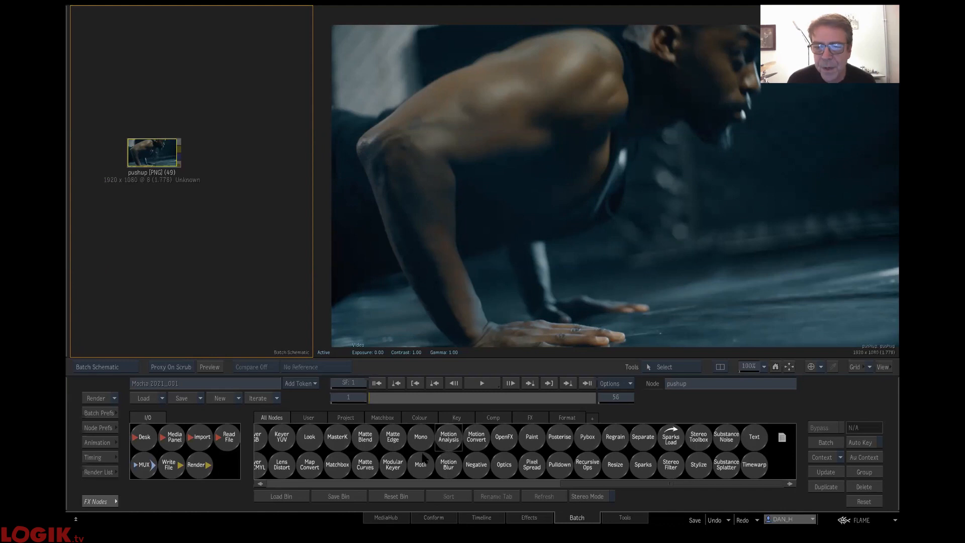
{"action": "key", "text": "alt+1"}
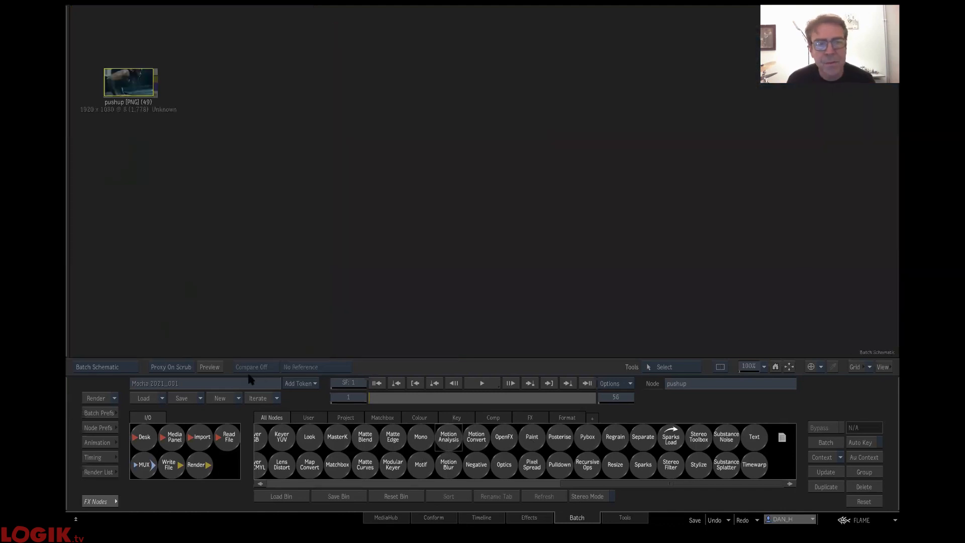
{"action": "key", "text": "alt+2"}
{"action": "left_click_drag", "start_coordinate": [503, 437], "coordinate": [246, 159]}
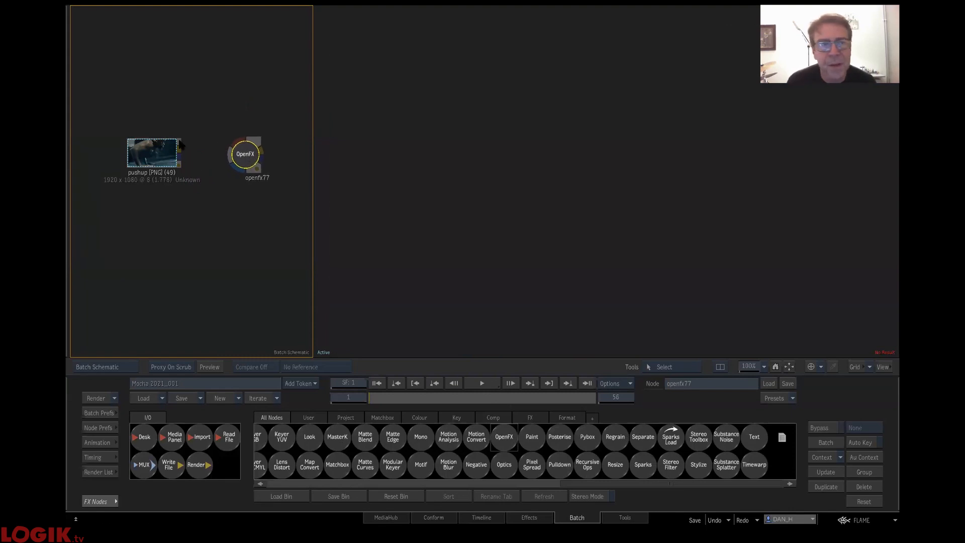
{"action": "left_click_drag", "start_coordinate": [181, 151], "coordinate": [245, 151]}
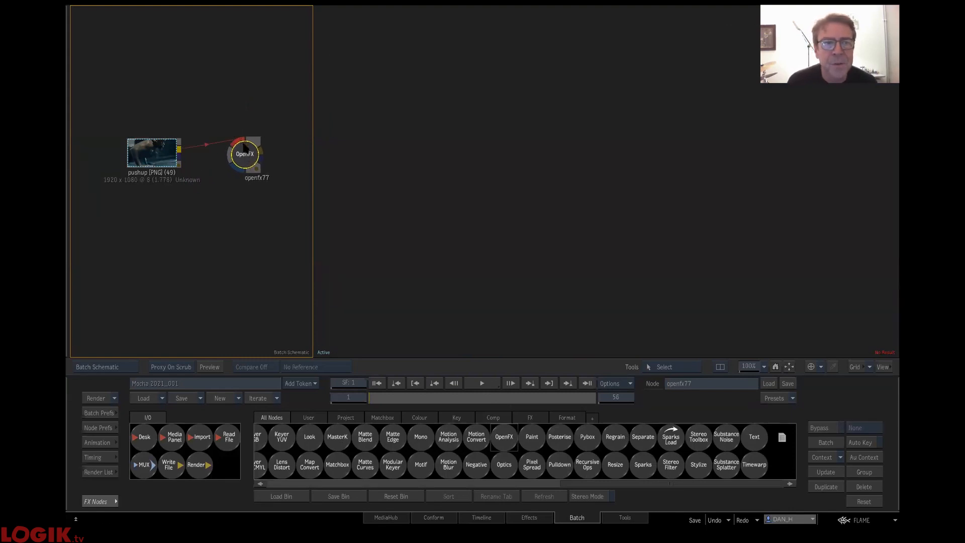
- Load the Boris FX Mocha Pro plugin into the OpenFX node and launch the Mocha UI, positioning its window fully in view
{"action": "left_click", "coordinate": [253, 171]}
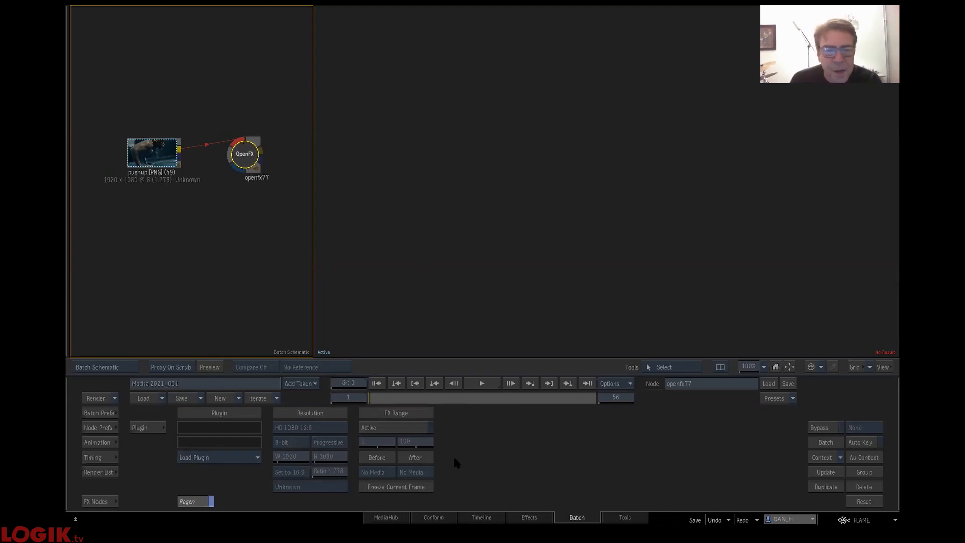
{"action": "left_click", "coordinate": [235, 459]}
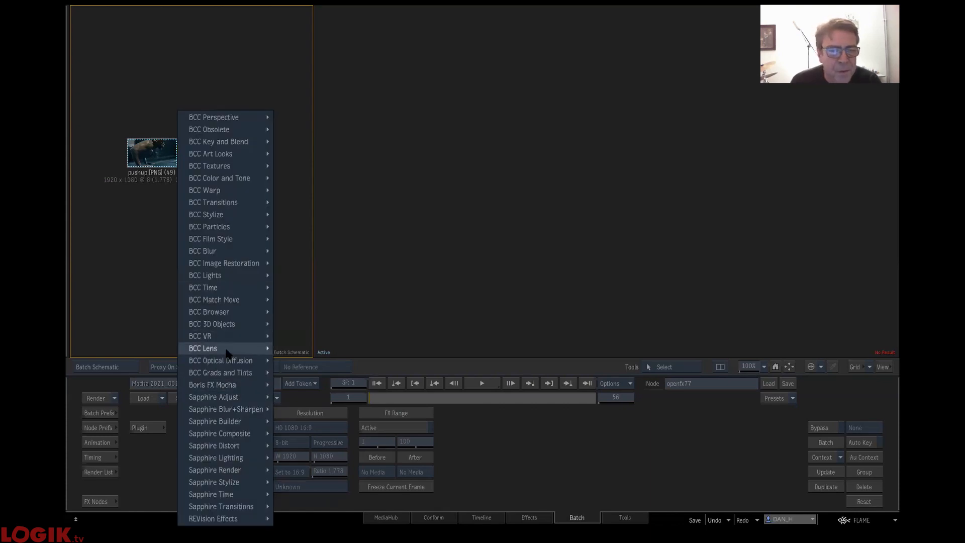
{"action": "mouse_move", "coordinate": [238, 387]}
{"action": "left_click", "coordinate": [313, 385]}
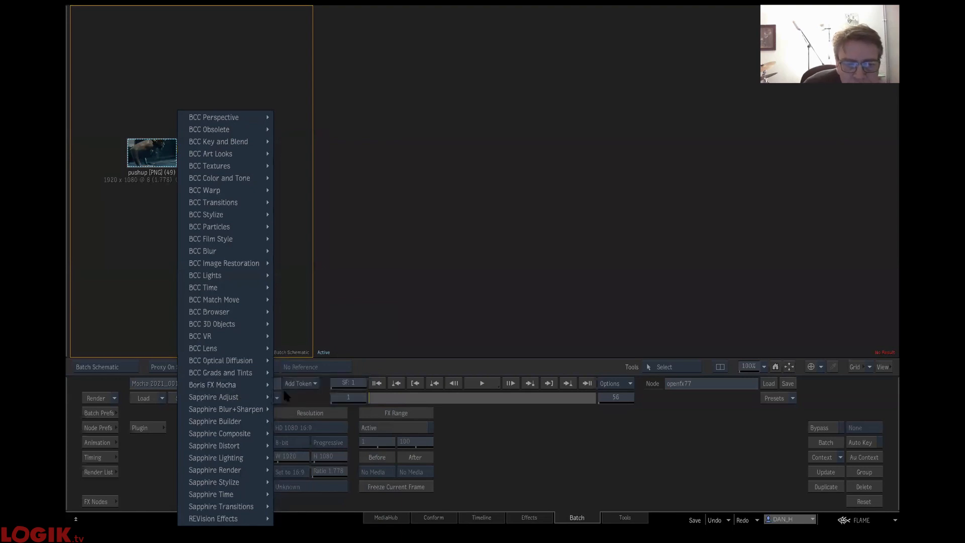
{"action": "mouse_move", "coordinate": [255, 385]}
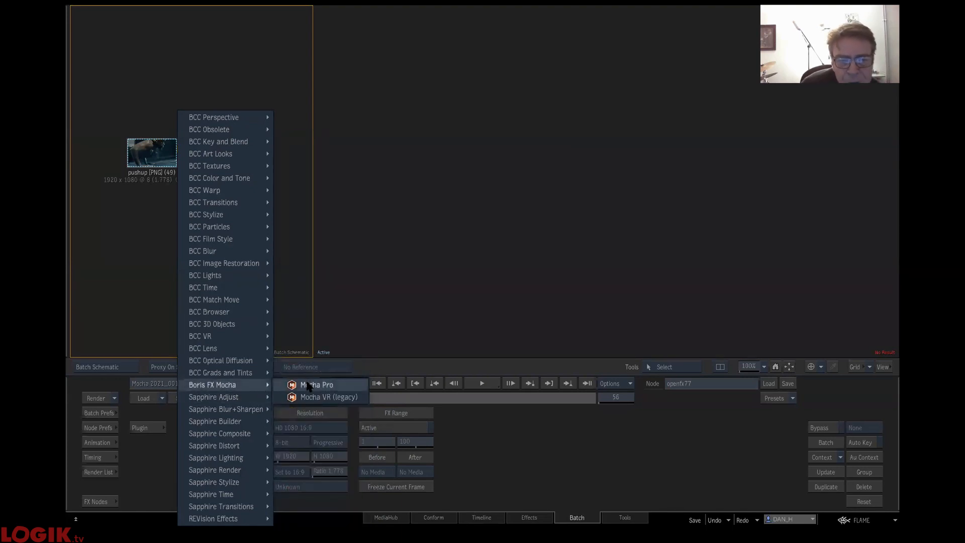
{"action": "left_click", "coordinate": [309, 385]}
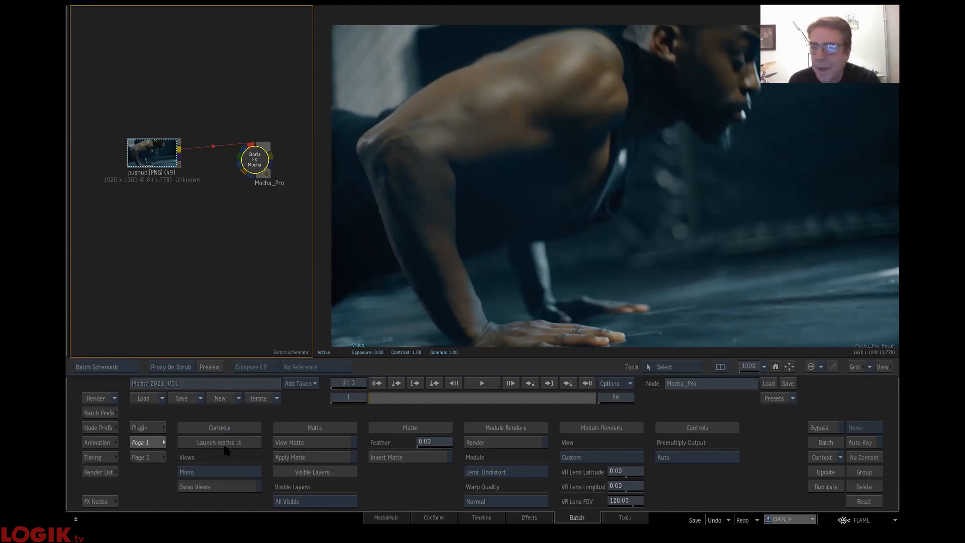
{"action": "left_click", "coordinate": [226, 443]}
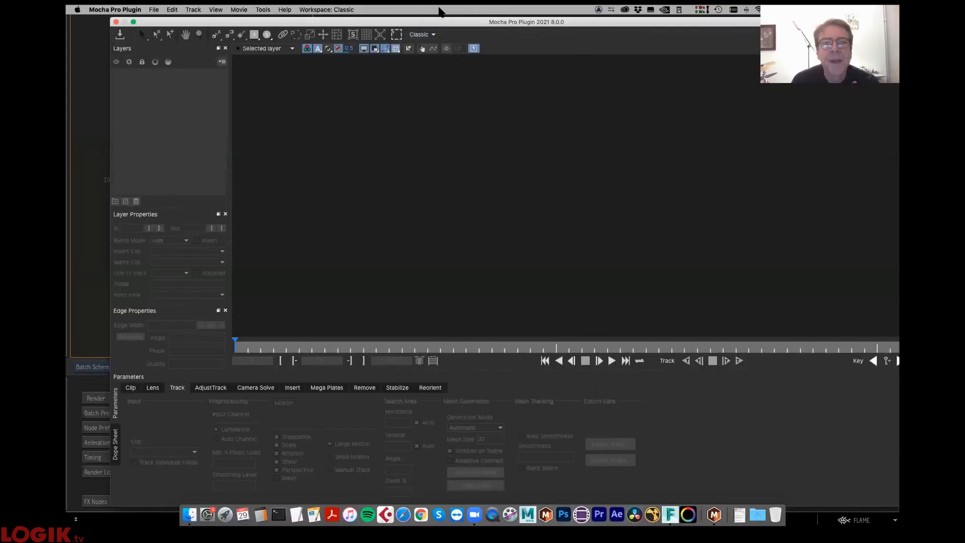
{"action": "left_click_drag", "start_coordinate": [419, 25], "coordinate": [388, 36]}
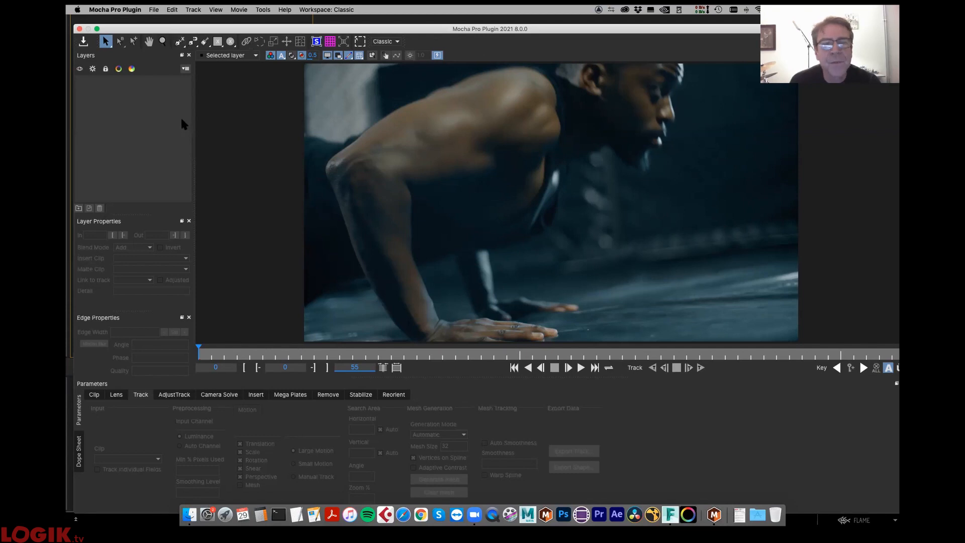
- Trace a closed magnetic spline around the man's near arm, from the upper arm around elbow and wrist to the shoulder
{"action": "left_click", "coordinate": [192, 45]}
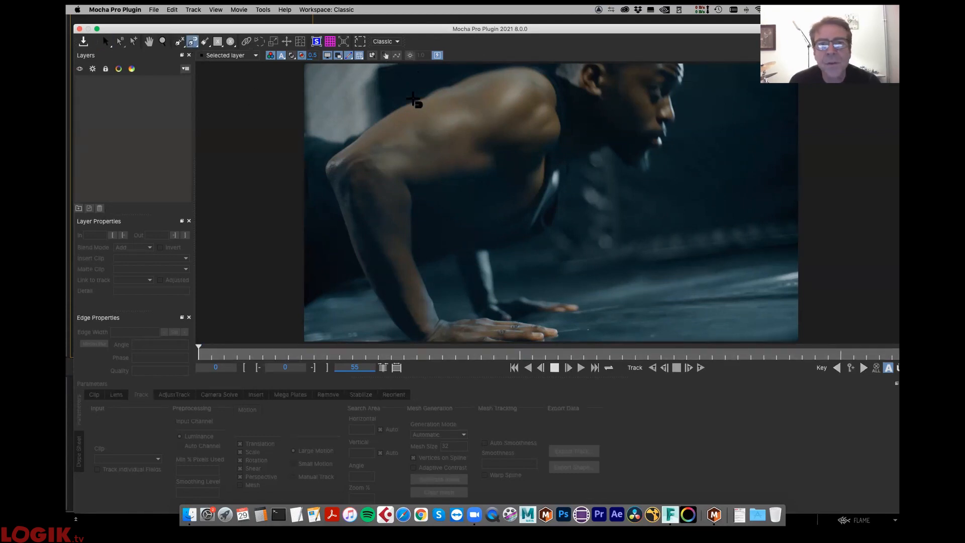
{"action": "left_click", "coordinate": [421, 99]}
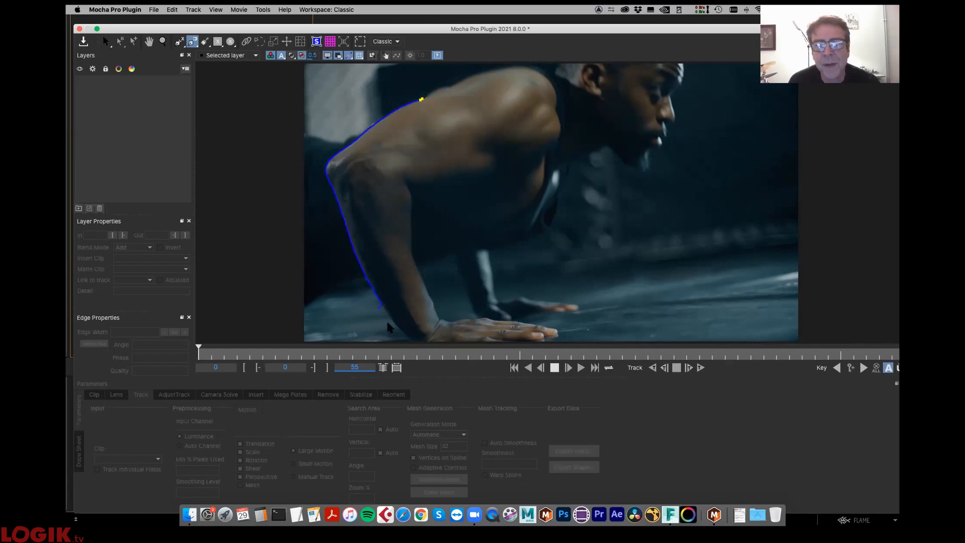
{"action": "left_click", "coordinate": [405, 336]}
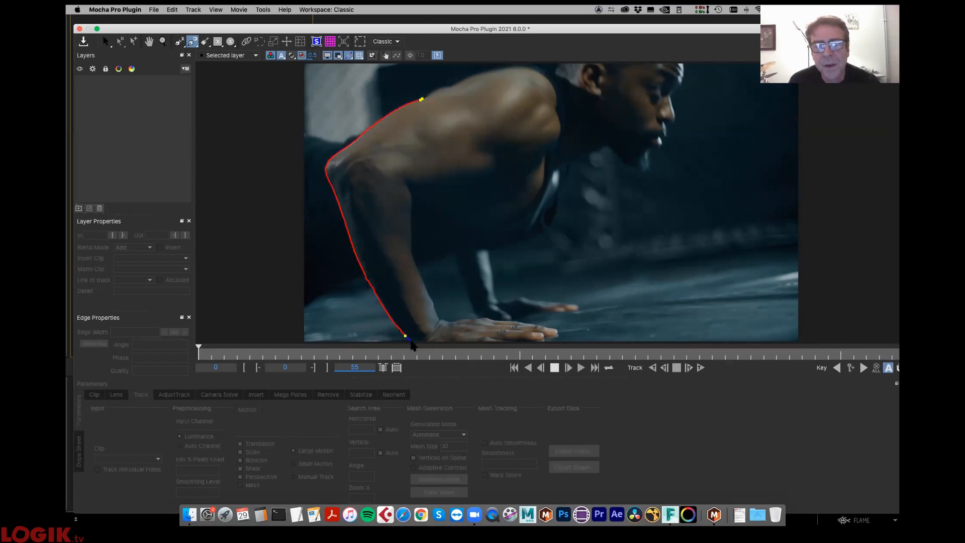
{"action": "left_click", "coordinate": [440, 320]}
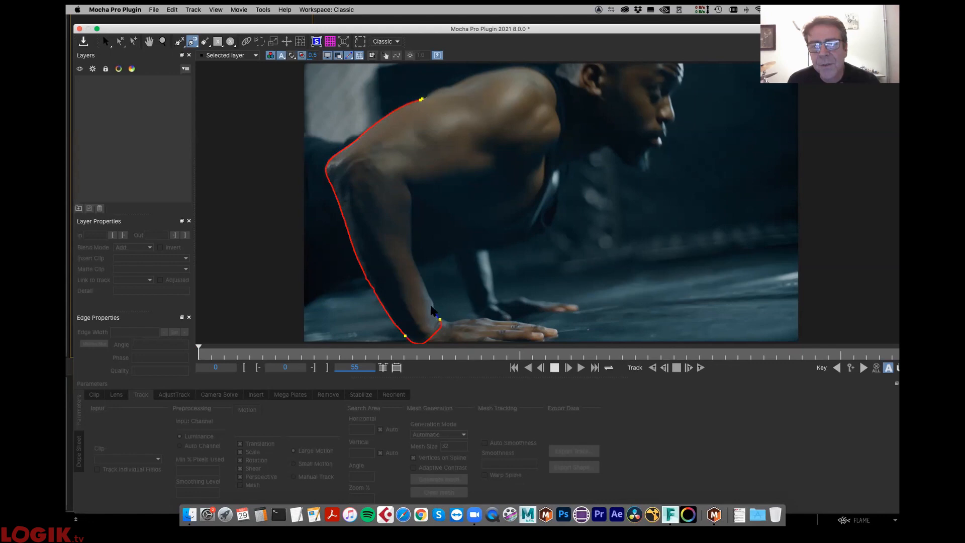
{"action": "left_click", "coordinate": [413, 199]}
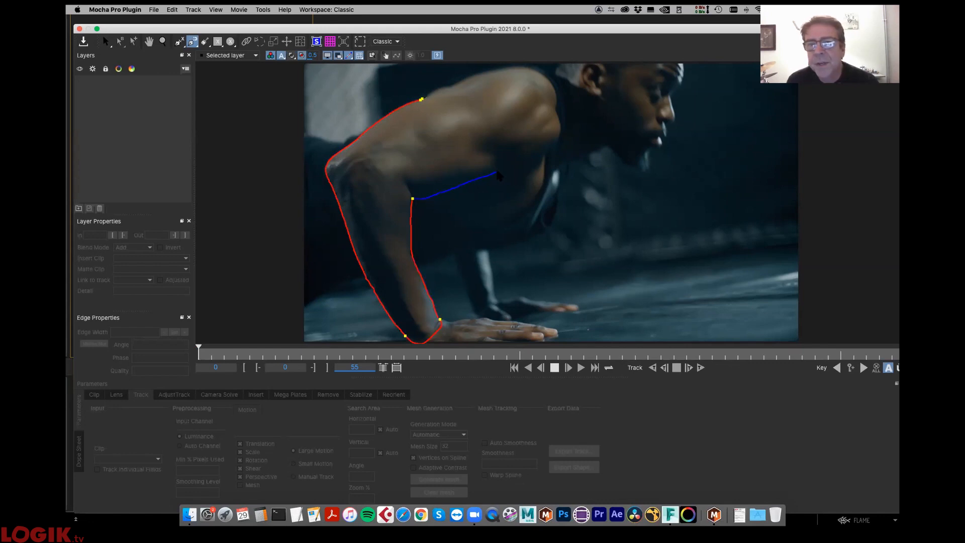
{"action": "left_click", "coordinate": [559, 123]}
{"action": "left_click", "coordinate": [551, 101]}
{"action": "left_click", "coordinate": [541, 86]}
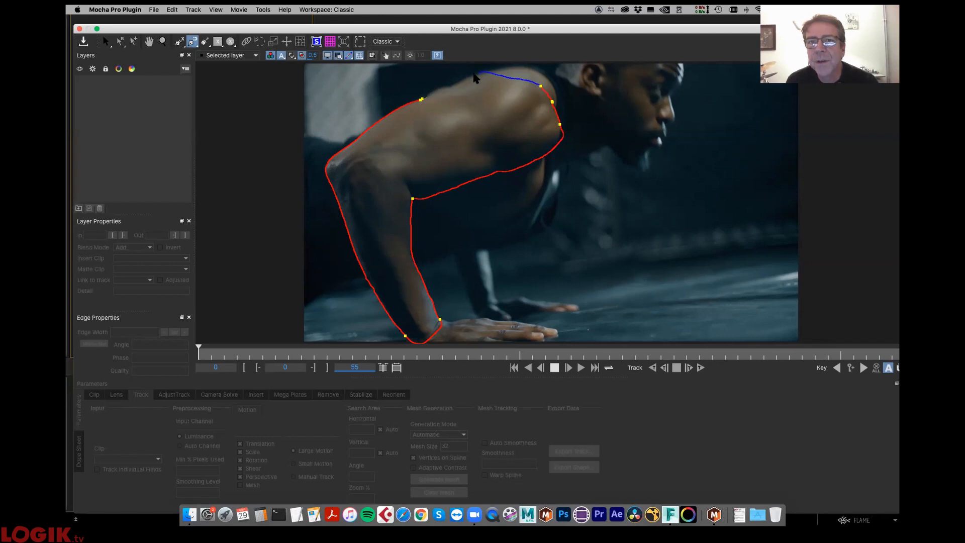
{"action": "right_click", "coordinate": [439, 92]}
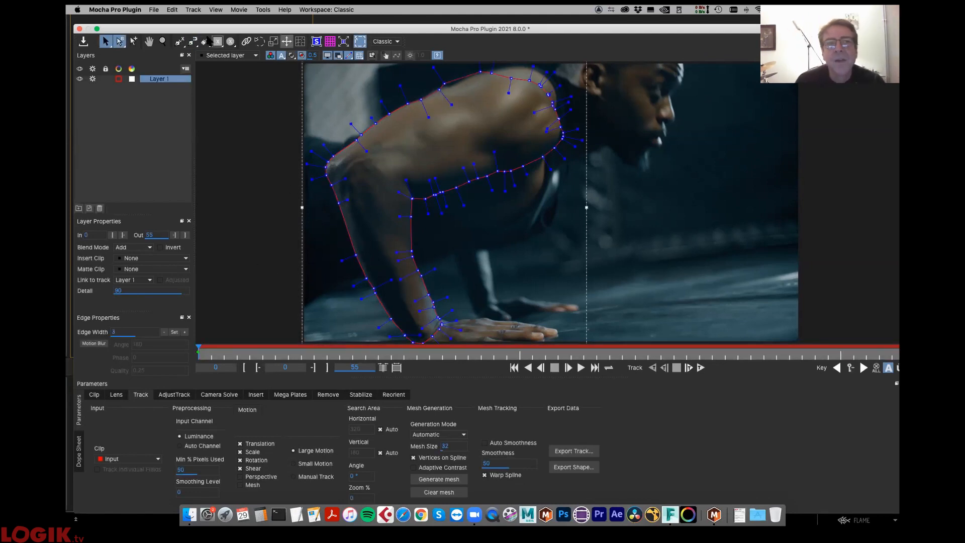
- Reduce the arm spline's control points by setting the layer's Detail to 78
{"action": "left_click", "coordinate": [193, 42]}
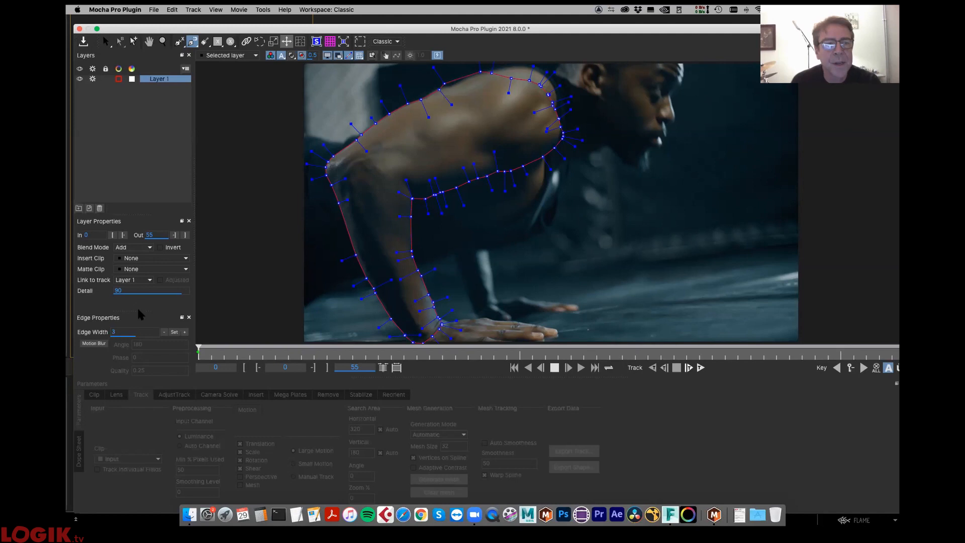
{"action": "left_click_drag", "start_coordinate": [135, 291], "coordinate": [107, 294]}
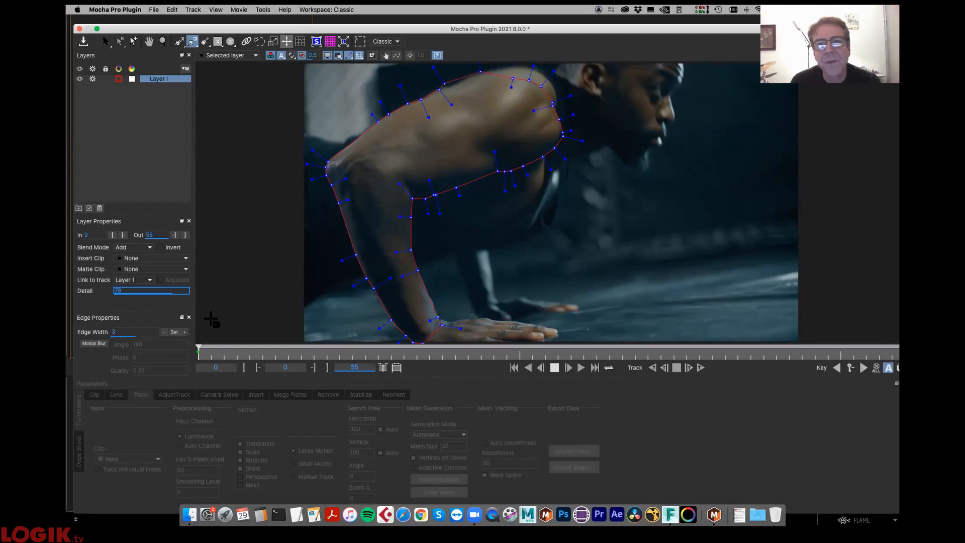
{"action": "left_click", "coordinate": [106, 42]}
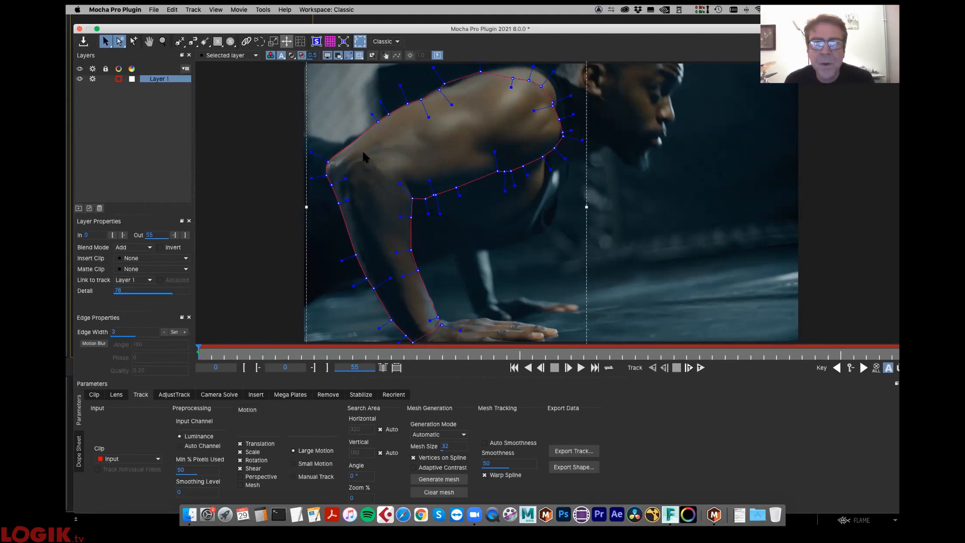
- Refine the arm spline by adjusting points along the upper arm and forearm and deleting surplus ones at the shoulder and inner elbow
{"action": "left_click", "coordinate": [364, 132]}
{"action": "left_click", "coordinate": [553, 103]}
{"action": "key", "text": "Delete"}
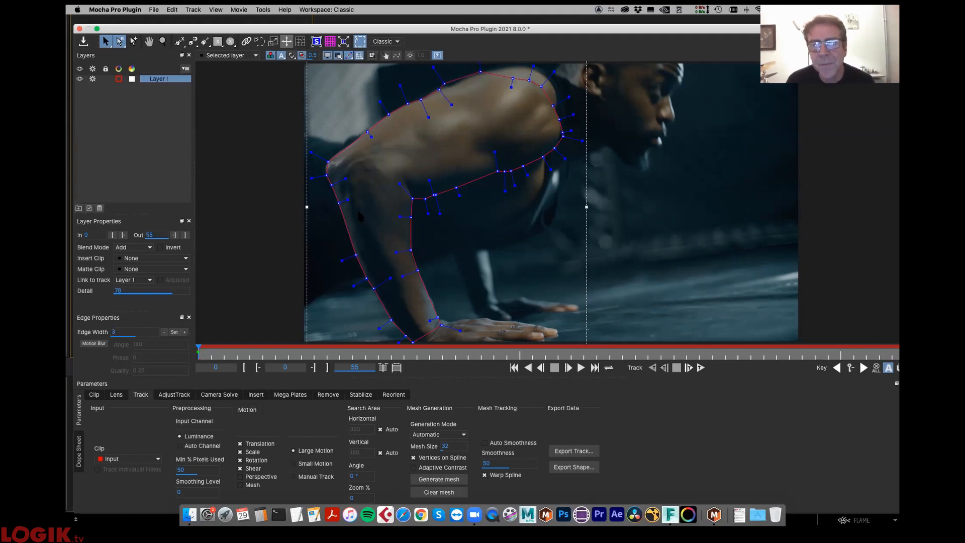
{"action": "left_click_drag", "start_coordinate": [331, 185], "coordinate": [341, 223]}
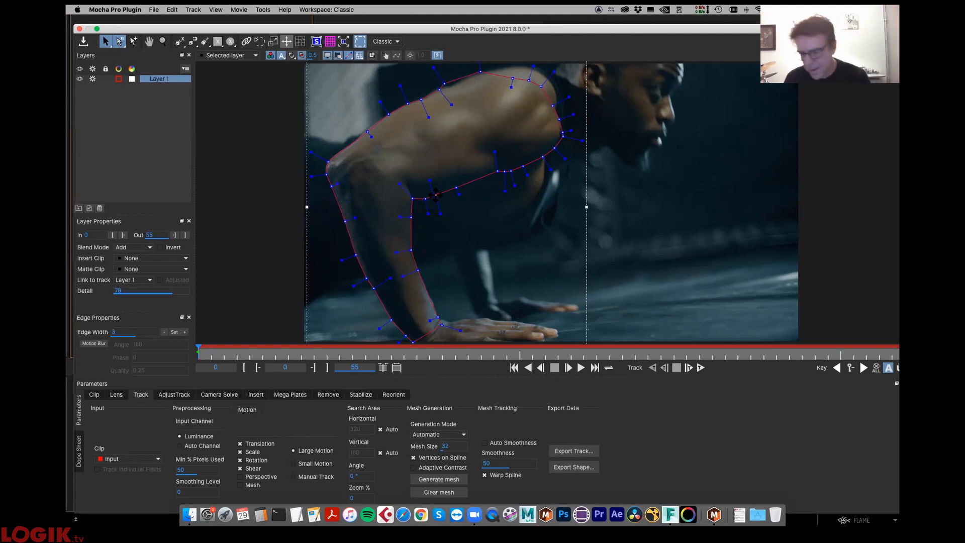
{"action": "left_click_drag", "start_coordinate": [227, 355], "coordinate": [92, 412]}
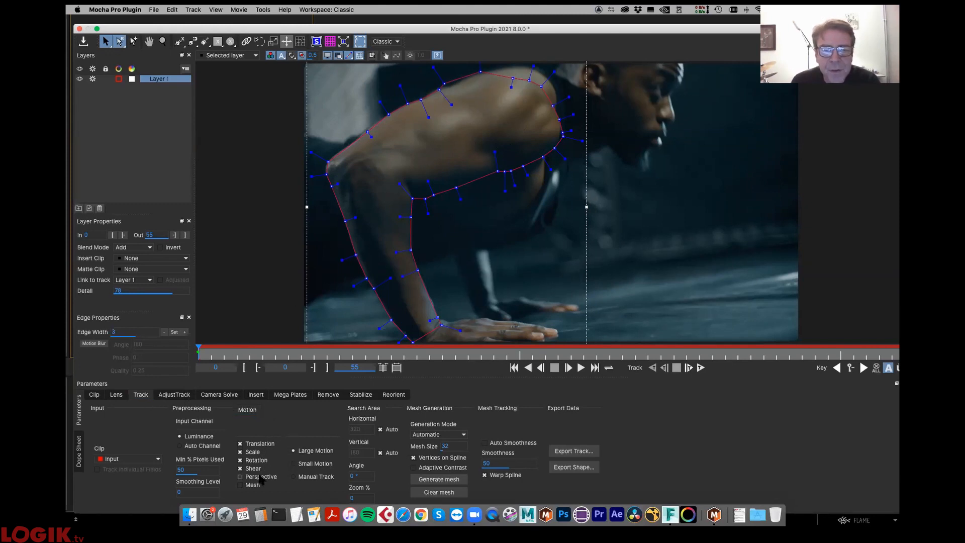
- Enable Perspective and Mesh in the layer's tracking motion options
{"action": "left_click", "coordinate": [241, 477]}
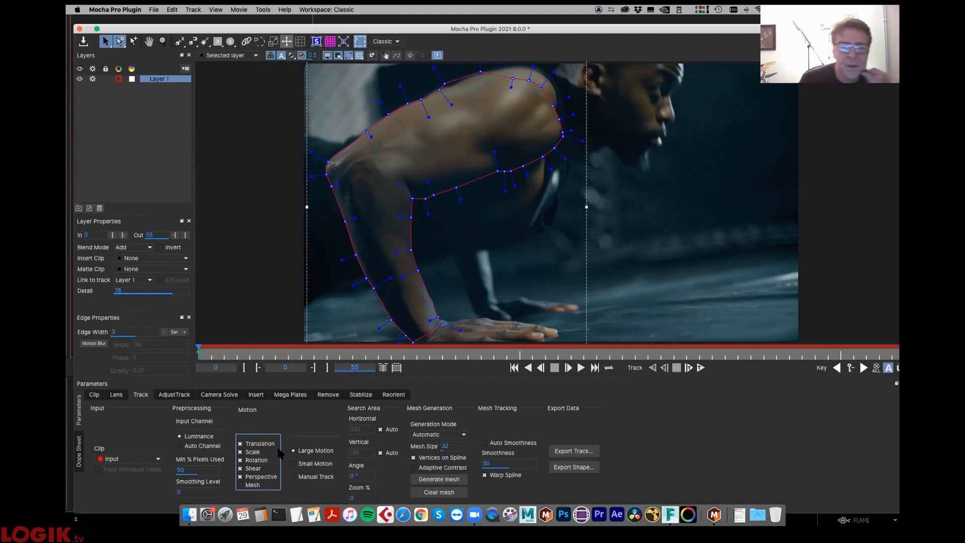
{"action": "left_click", "coordinate": [241, 485]}
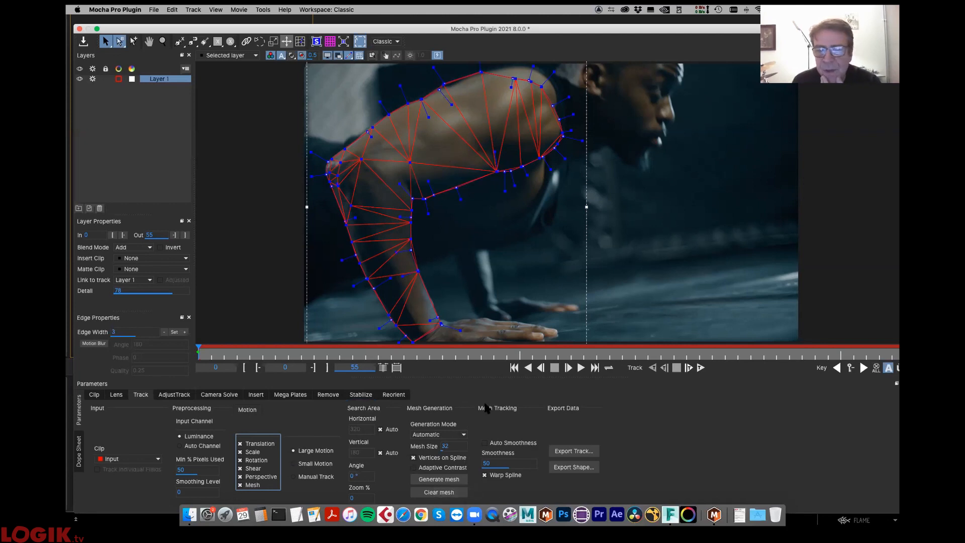
- Try Uniform mesh generation on the arm layer at mesh size 32 and again at size 66
{"action": "left_click", "coordinate": [448, 435]}
{"action": "left_click", "coordinate": [445, 449]}
{"action": "left_click", "coordinate": [436, 479]}
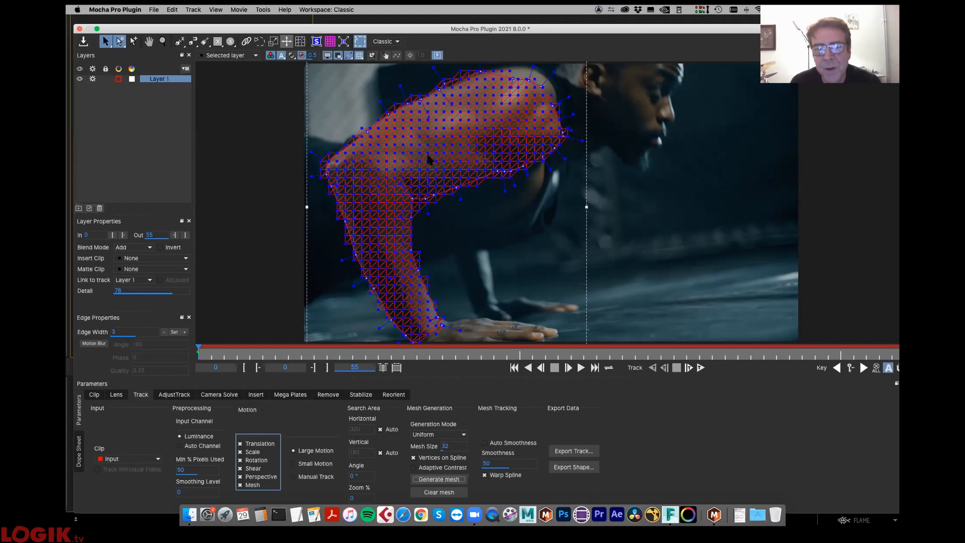
{"action": "left_click_drag", "start_coordinate": [460, 445], "coordinate": [466, 445]}
{"action": "left_click", "coordinate": [439, 479]}
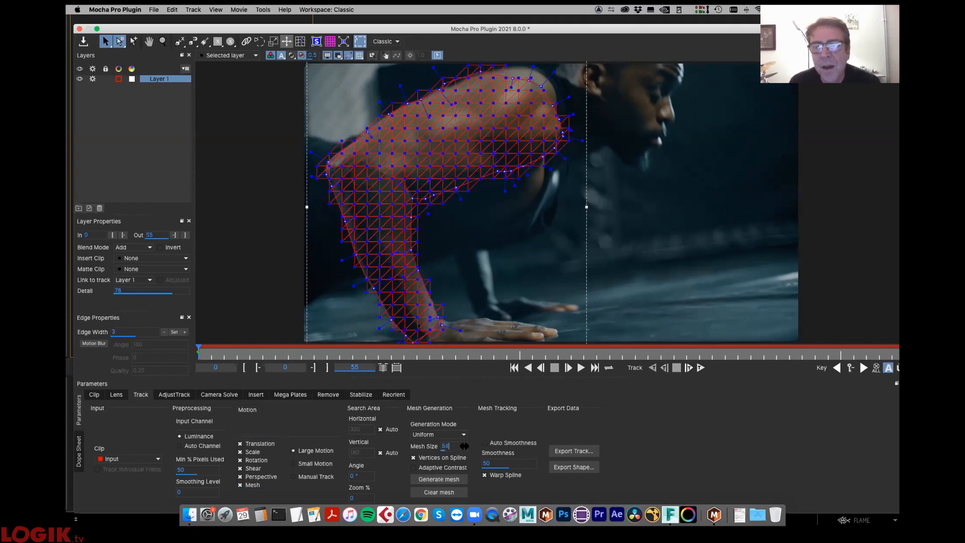
- Set the mesh size to 52 and regenerate the uniform mesh on the arm
{"action": "mouse_move", "coordinate": [452, 445]}
{"action": "left_mouse_down"}
{"action": "mouse_move", "coordinate": [435, 453]}
{"action": "mouse_move", "coordinate": [466, 445]}
{"action": "left_mouse_up"}
{"action": "left_click", "coordinate": [453, 479]}
{"action": "left_click", "coordinate": [452, 477]}
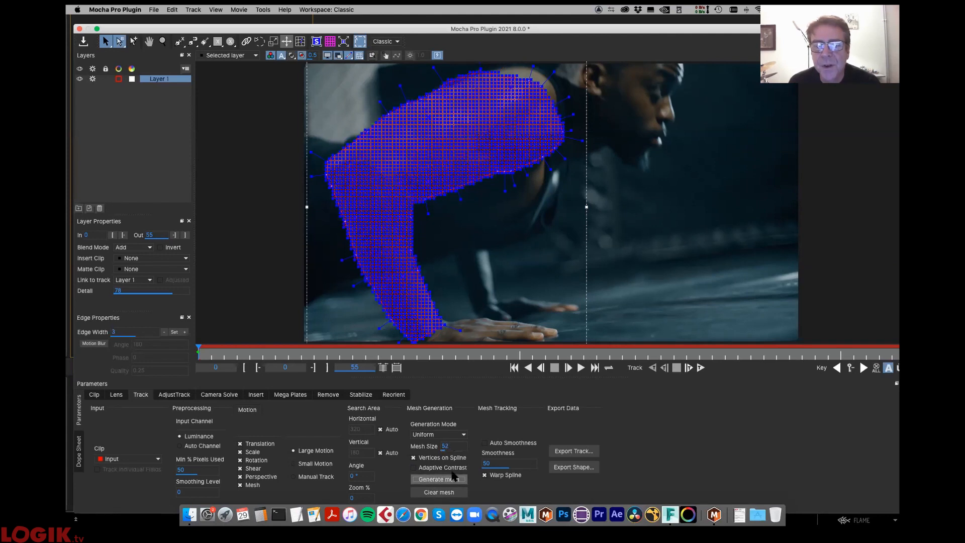
- Regenerate the arm mesh in Automatic mode with Vertices on Spline kept on, then again with Adaptive Contrast enabled
{"action": "left_click", "coordinate": [442, 434]}
{"action": "left_click", "coordinate": [431, 442]}
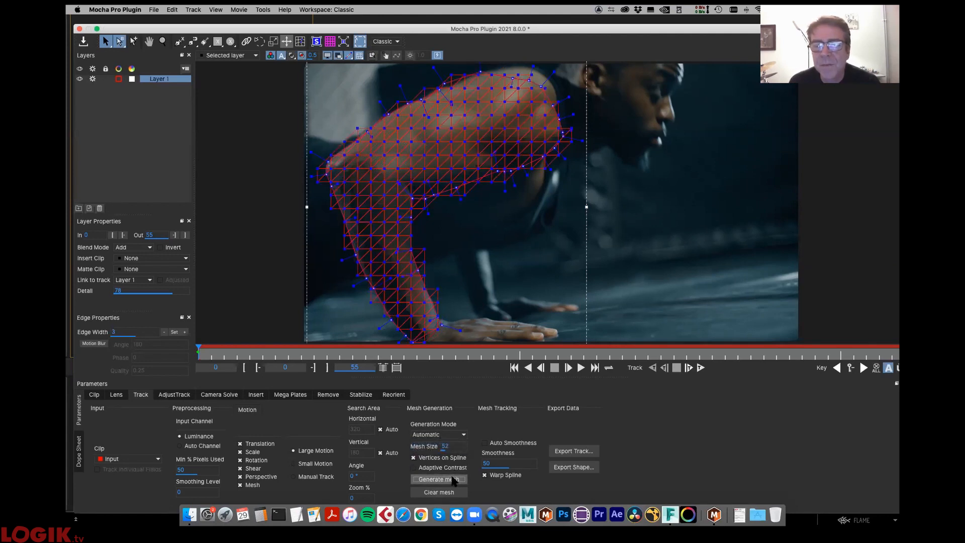
{"action": "left_click", "coordinate": [414, 457]}
{"action": "left_click", "coordinate": [415, 457]}
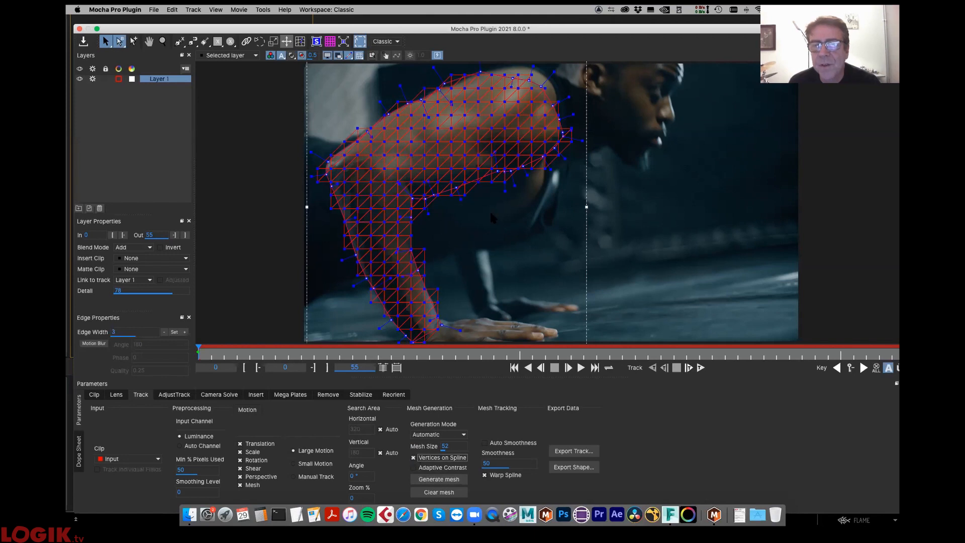
{"action": "left_click", "coordinate": [439, 479]}
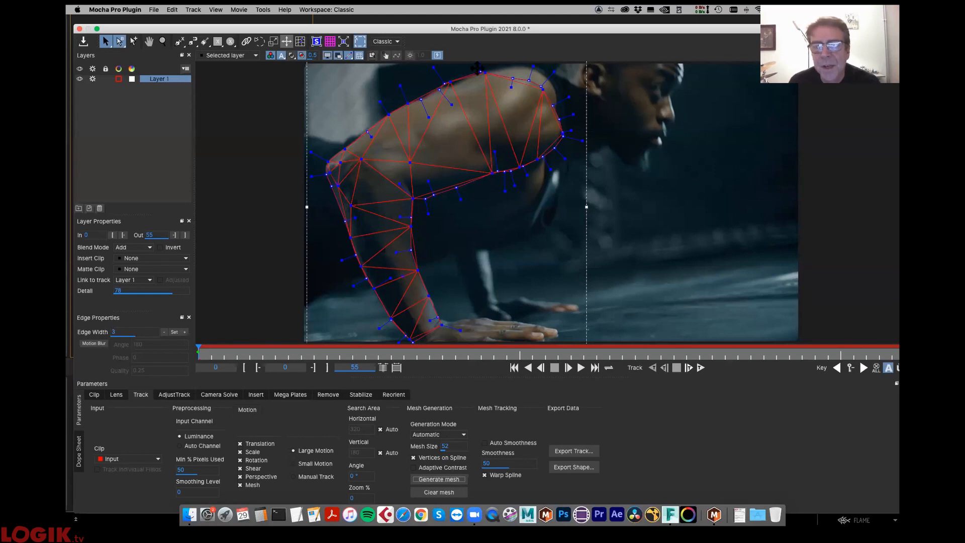
{"action": "left_click", "coordinate": [437, 468]}
{"action": "left_click", "coordinate": [440, 480]}
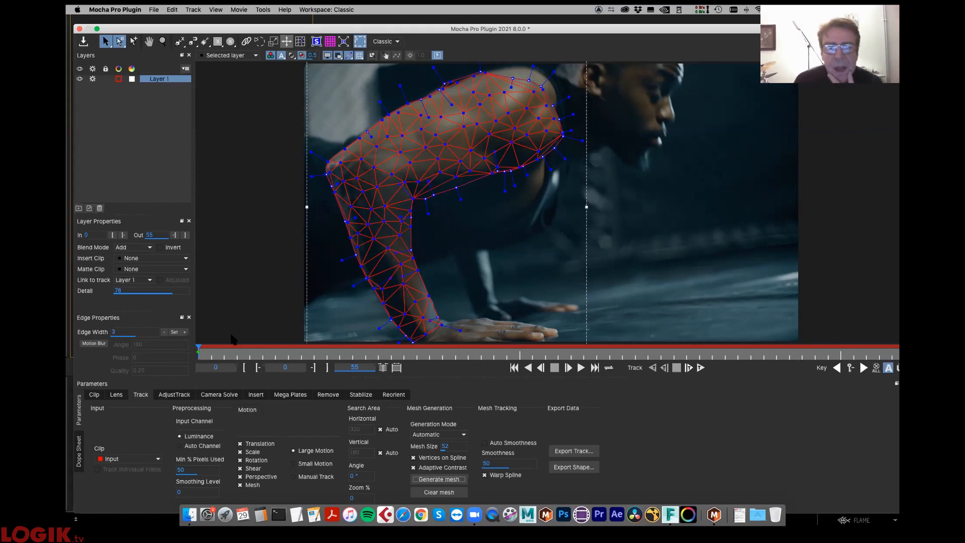
- Enable Auto Smoothness for the mesh tracking and track the arm layer forward
{"action": "left_click", "coordinate": [485, 444]}
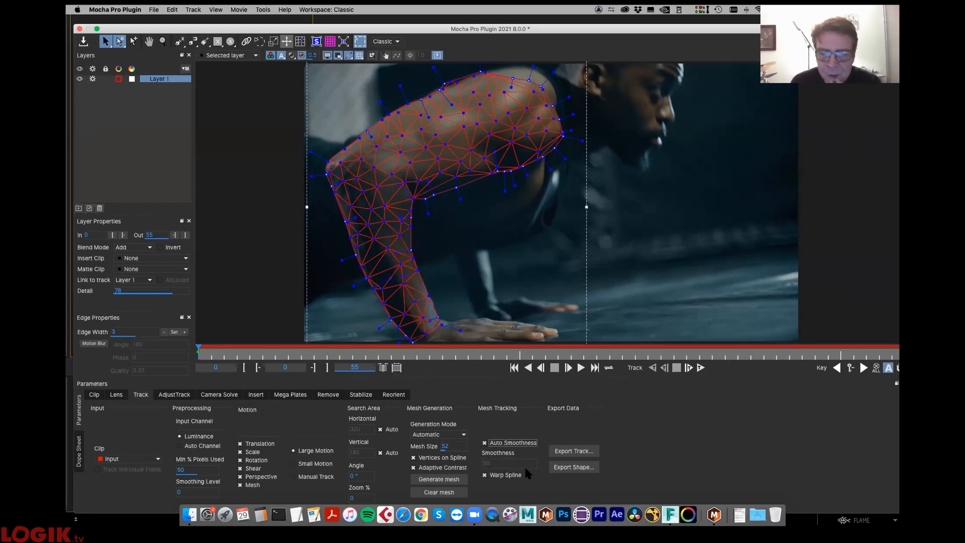
{"action": "left_click", "coordinate": [700, 367]}
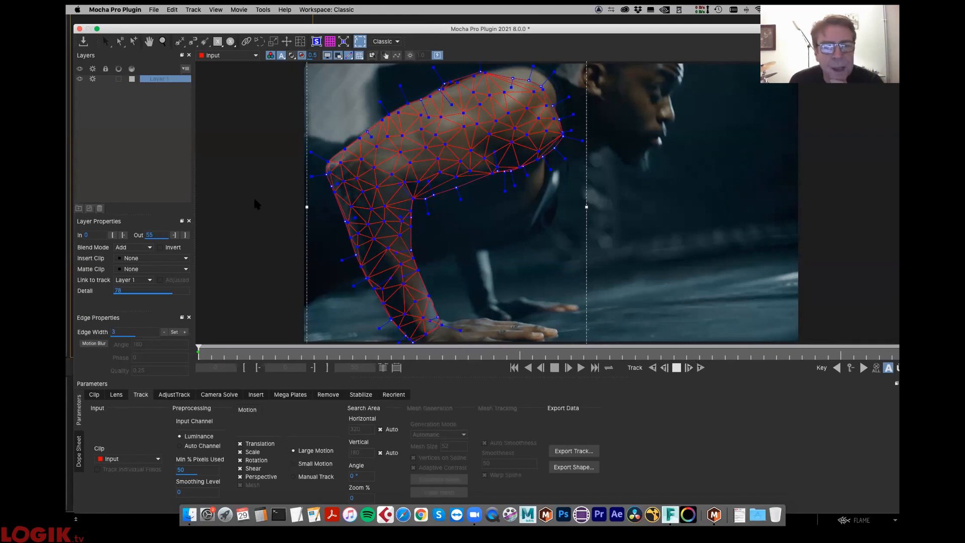
{"action": "left_click", "coordinate": [689, 367]}
- Check the Mac's model and hardware specifications in the system overview, then close it
{"action": "left_click", "coordinate": [78, 10]}
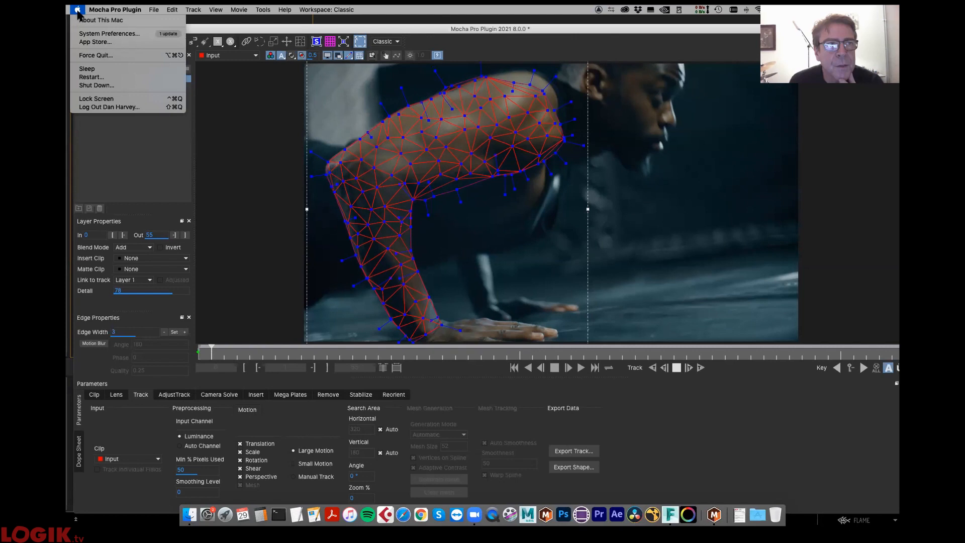
{"action": "left_click", "coordinate": [86, 19]}
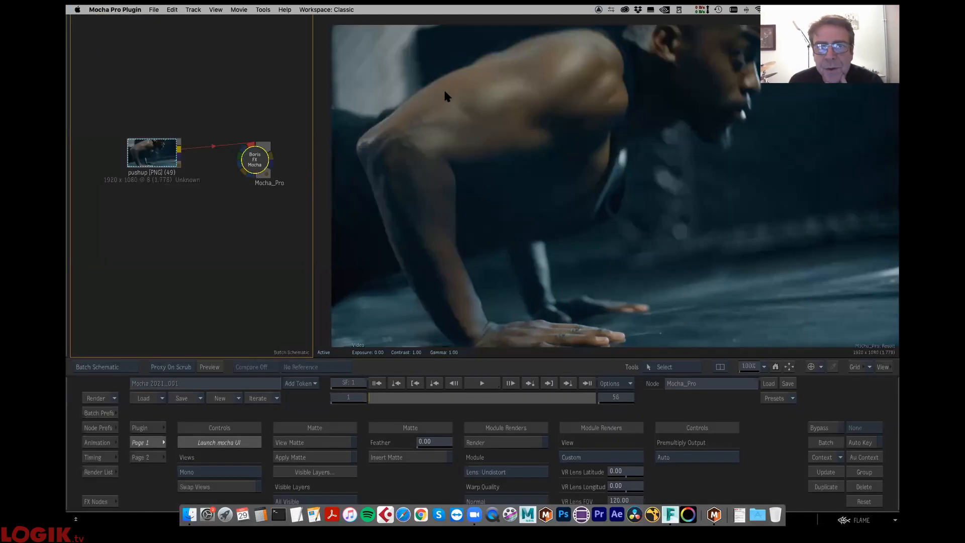
{"action": "left_click_drag", "start_coordinate": [537, 173], "coordinate": [553, 174]}
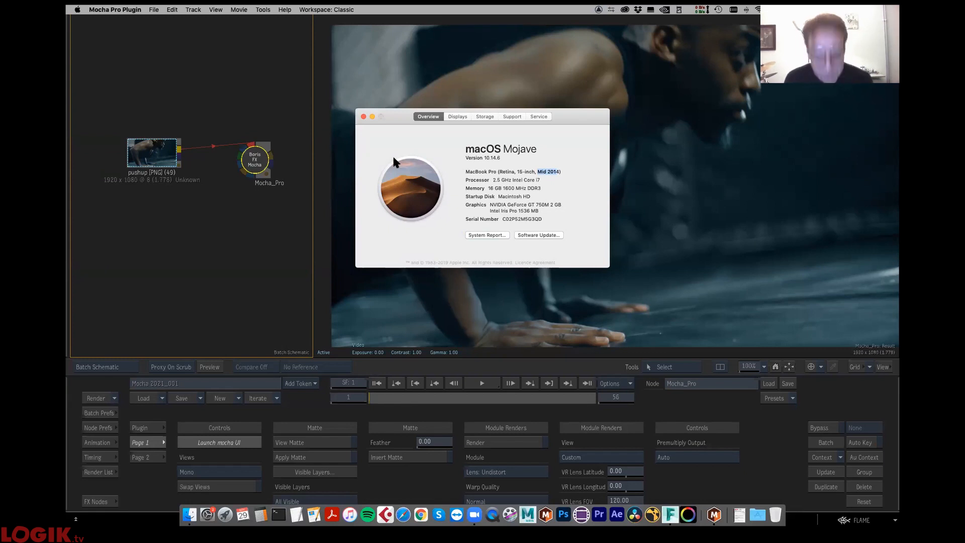
{"action": "left_click", "coordinate": [363, 116]}
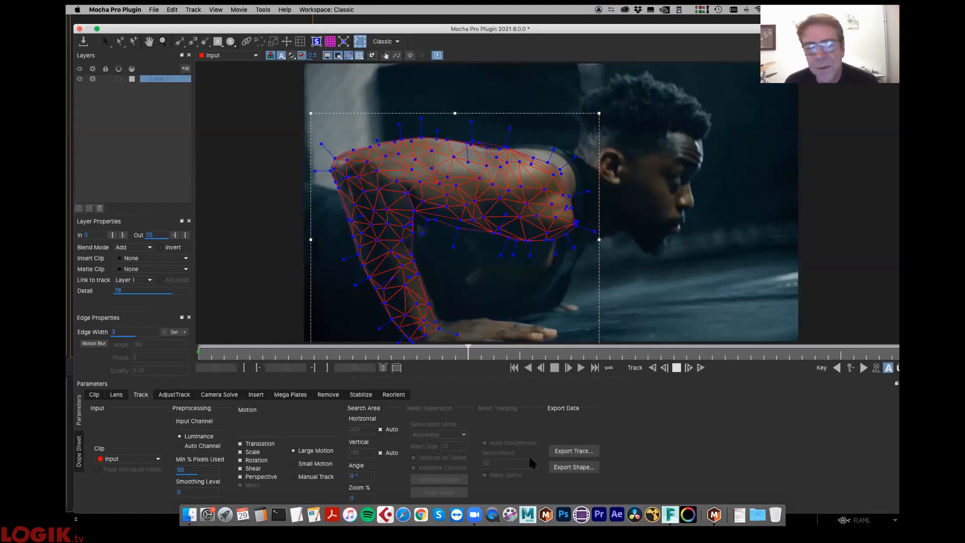
- Stop the forward track at frame 24 and scrub through the tracked frames up to frame 25
{"action": "left_click", "coordinate": [677, 368]}
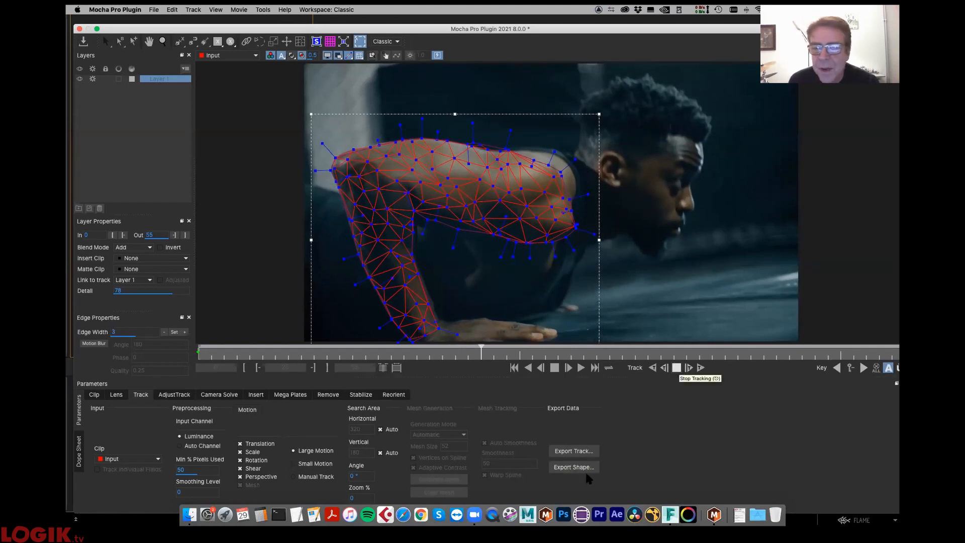
{"action": "left_click", "coordinate": [677, 368]}
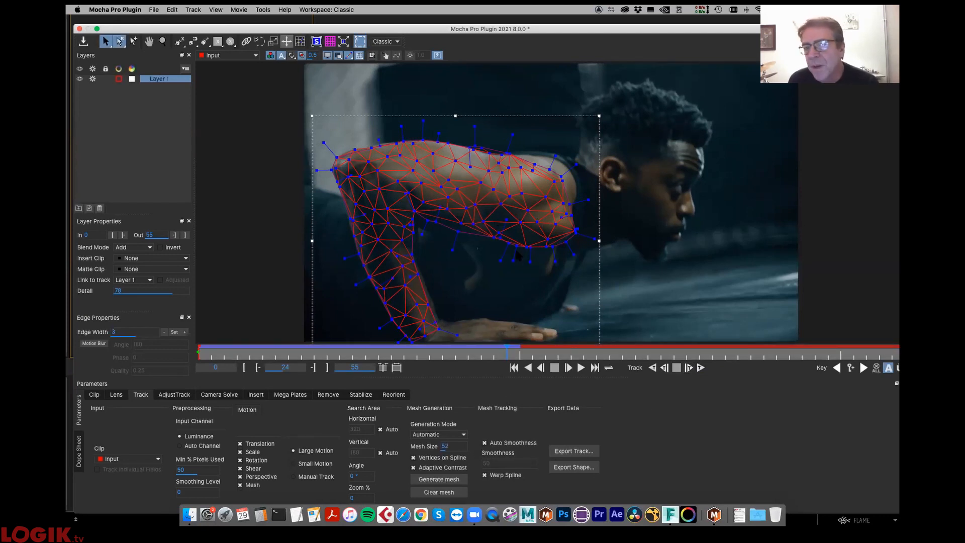
{"action": "left_click", "coordinate": [454, 354]}
{"action": "left_click_drag", "start_coordinate": [399, 364], "coordinate": [516, 365]}
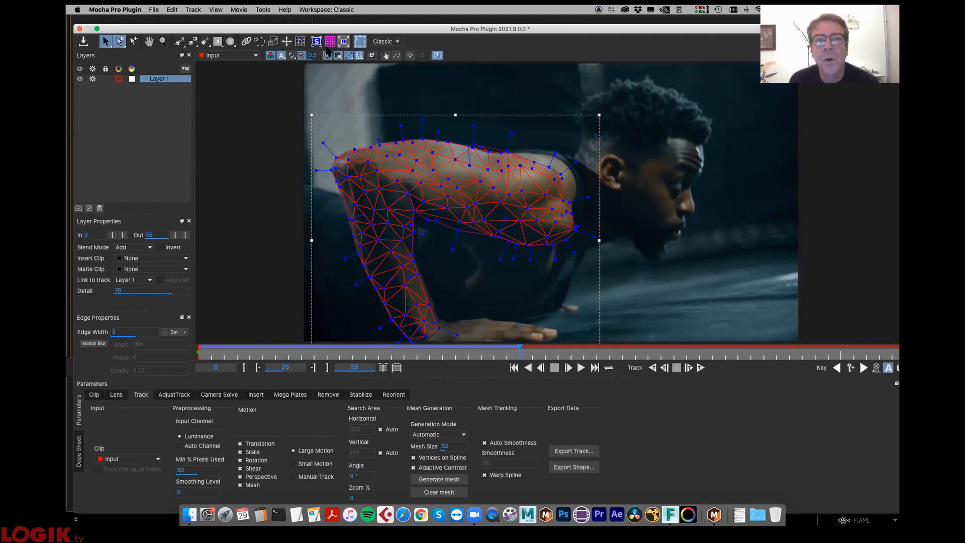
- Adjust a mesh vertex along the upper arm's top edge with the mesh editing tool at frame 25, and check it against later frames
{"action": "left_click", "coordinate": [299, 44]}
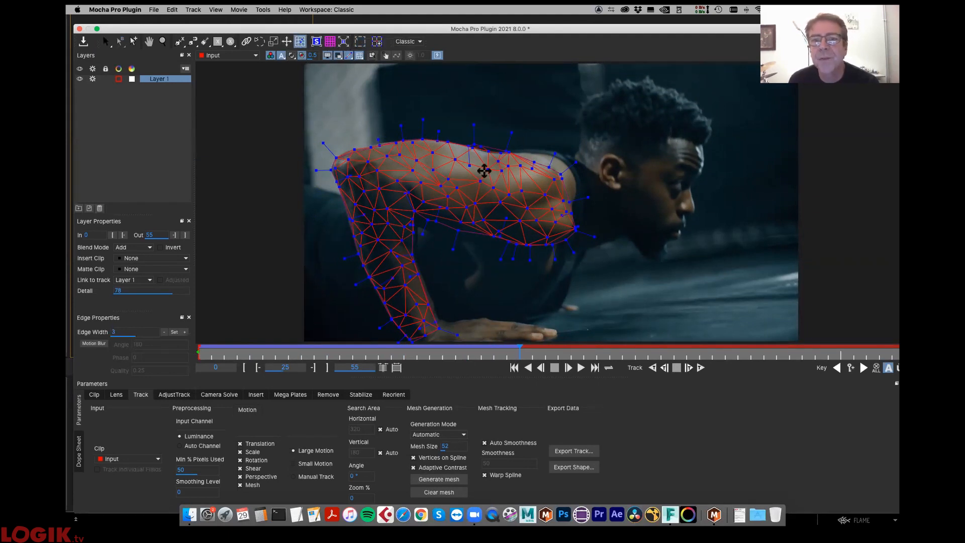
{"action": "left_click_drag", "start_coordinate": [433, 104], "coordinate": [510, 154]}
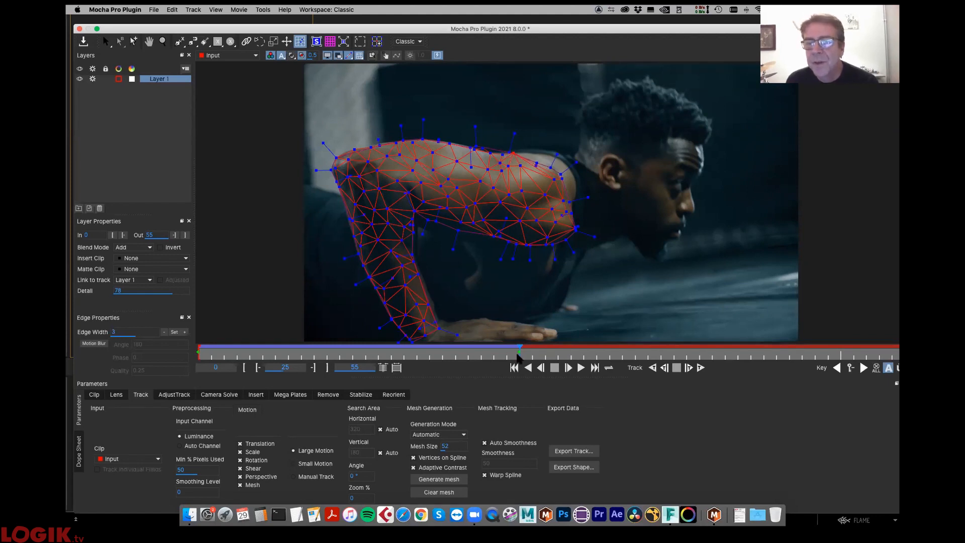
{"action": "mouse_move", "coordinate": [514, 352]}
{"action": "left_mouse_down"}
{"action": "mouse_move", "coordinate": [144, 374]}
{"action": "mouse_move", "coordinate": [518, 341]}
{"action": "left_mouse_up"}
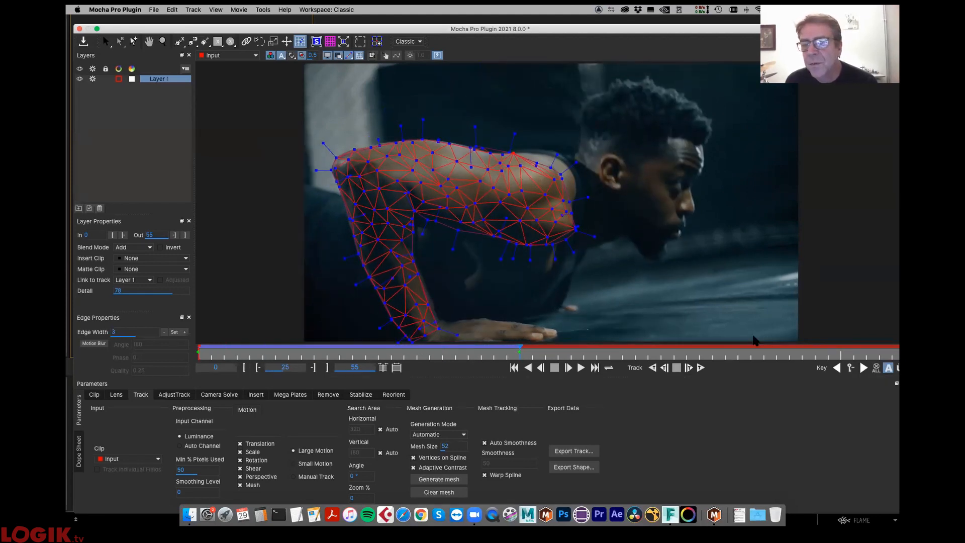
{"action": "double_click", "coordinate": [485, 30]}
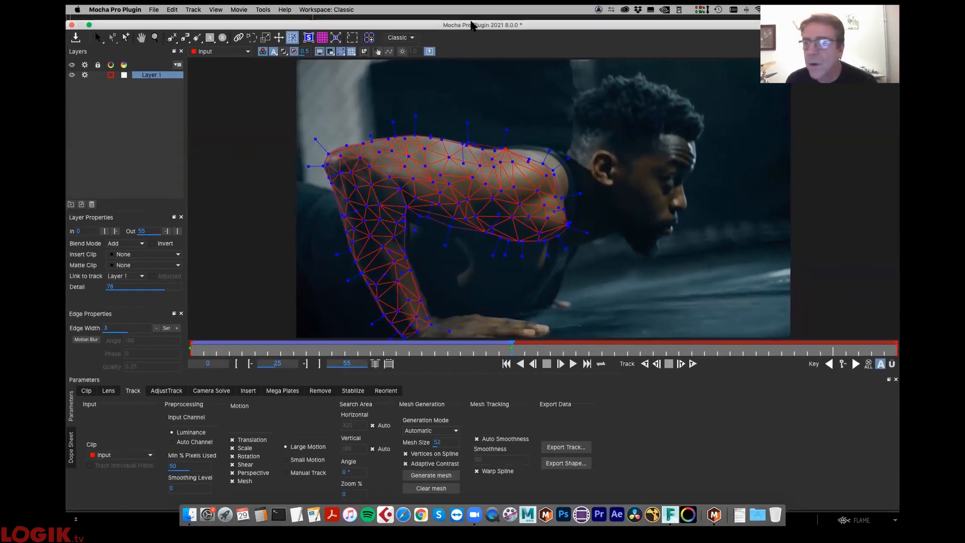
{"action": "left_click_drag", "start_coordinate": [561, 349], "coordinate": [614, 334]}
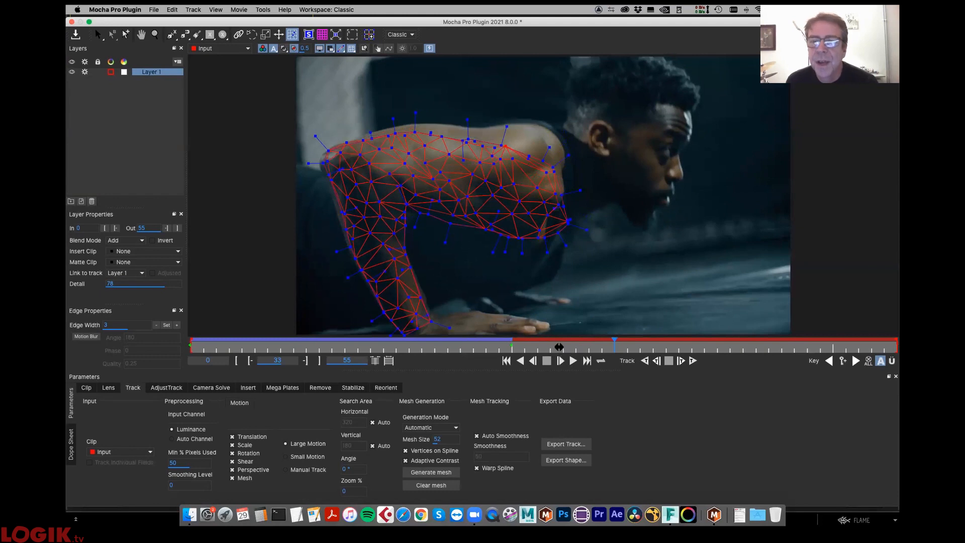
{"action": "left_click_drag", "start_coordinate": [558, 347], "coordinate": [507, 350]}
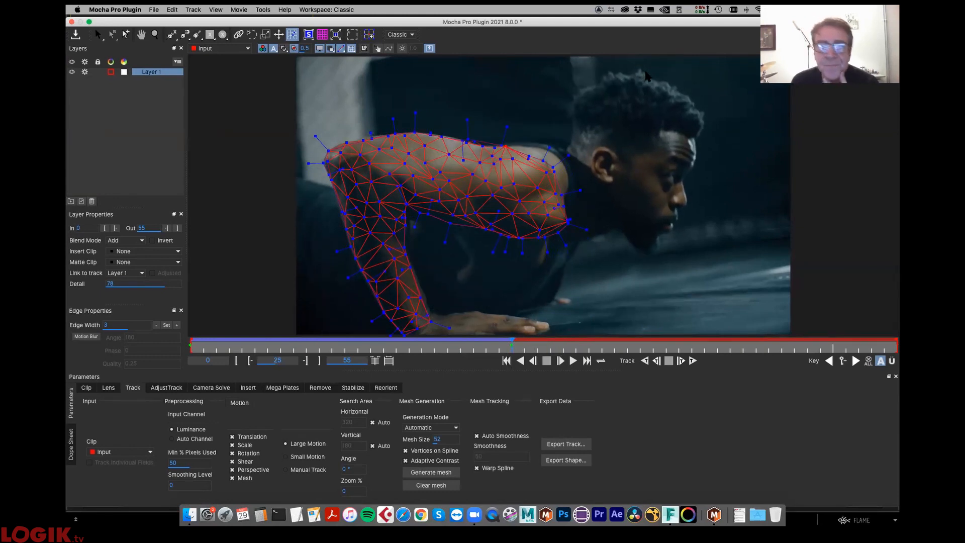
- Select all vertices of the arm mesh at frame 25 and copy their keyframes
{"action": "left_click_drag", "start_coordinate": [628, 110], "coordinate": [307, 373]}
{"action": "right_click", "coordinate": [440, 190]}
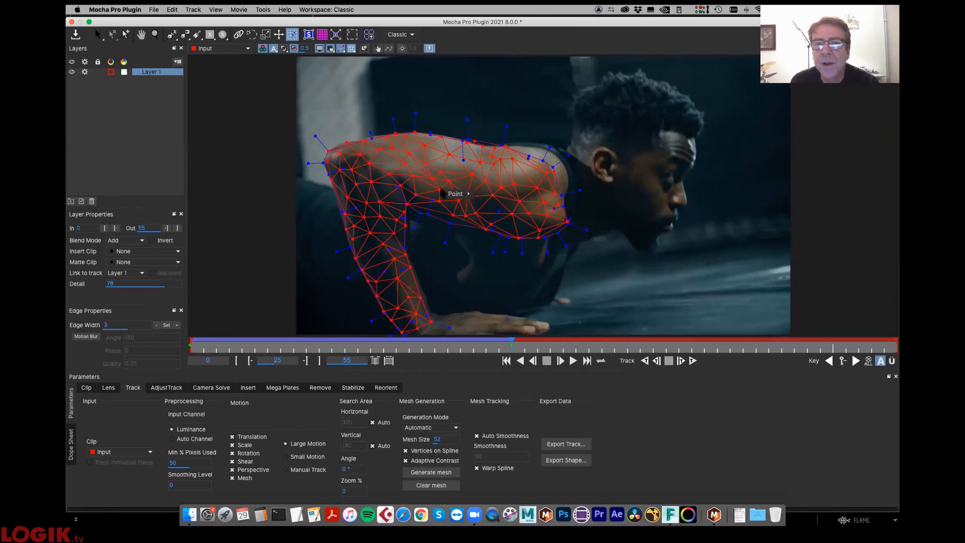
{"action": "mouse_move", "coordinate": [454, 196]}
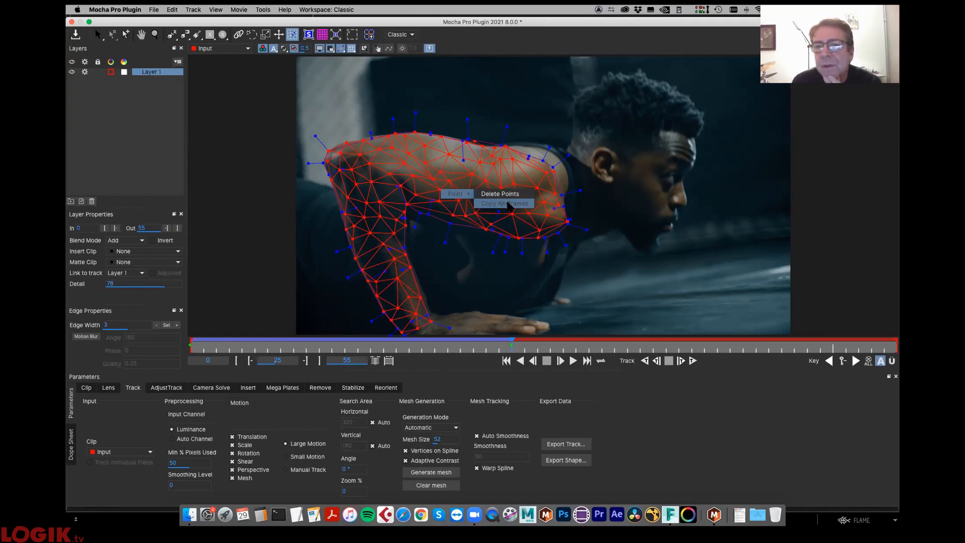
{"action": "left_click", "coordinate": [507, 203]}
- Paste copied keyframes onto all the mesh vertices at frame 55 to fit the mesh to the raised arm
{"action": "left_click_drag", "start_coordinate": [505, 347], "coordinate": [894, 344]}
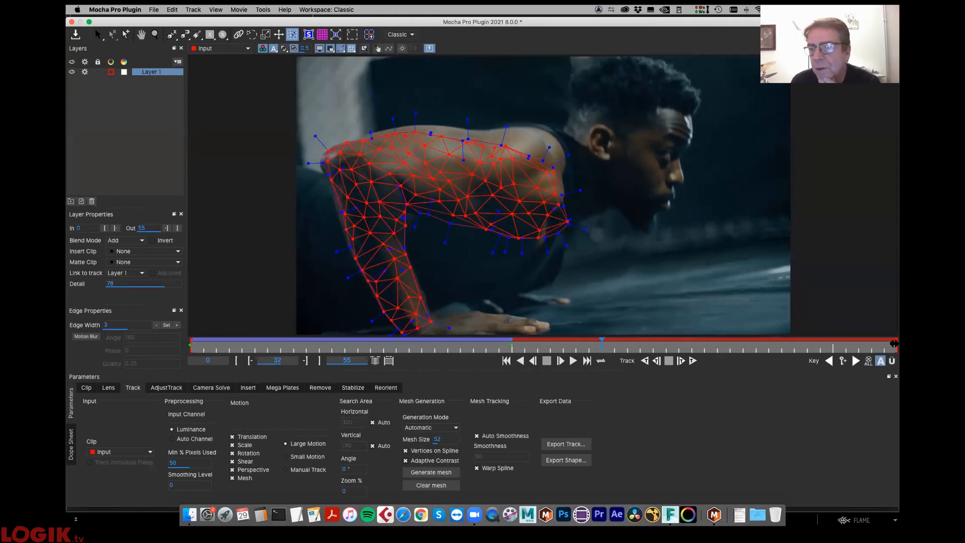
{"action": "right_click", "coordinate": [540, 192]}
{"action": "mouse_move", "coordinate": [558, 192]}
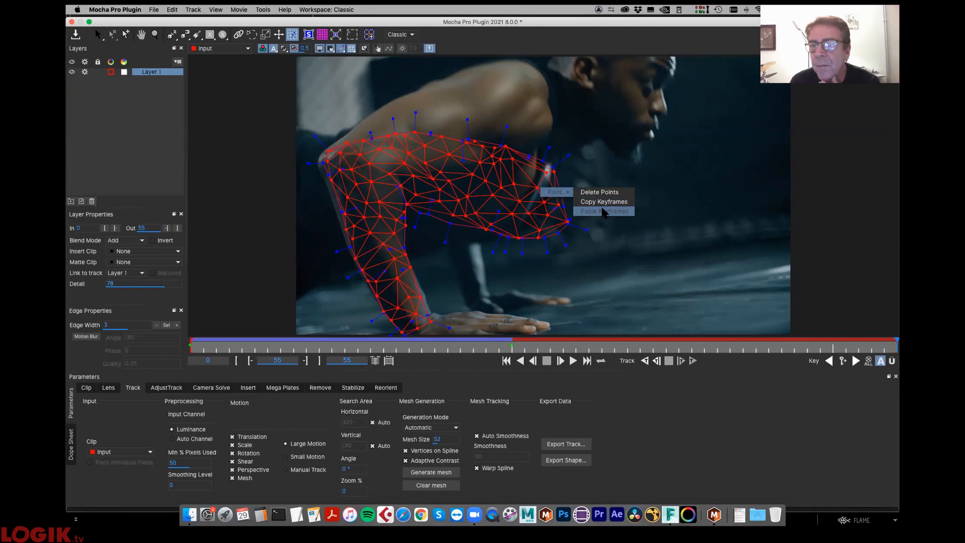
{"action": "left_click", "coordinate": [602, 202]}
{"action": "left_click_drag", "start_coordinate": [524, 351], "coordinate": [895, 339]}
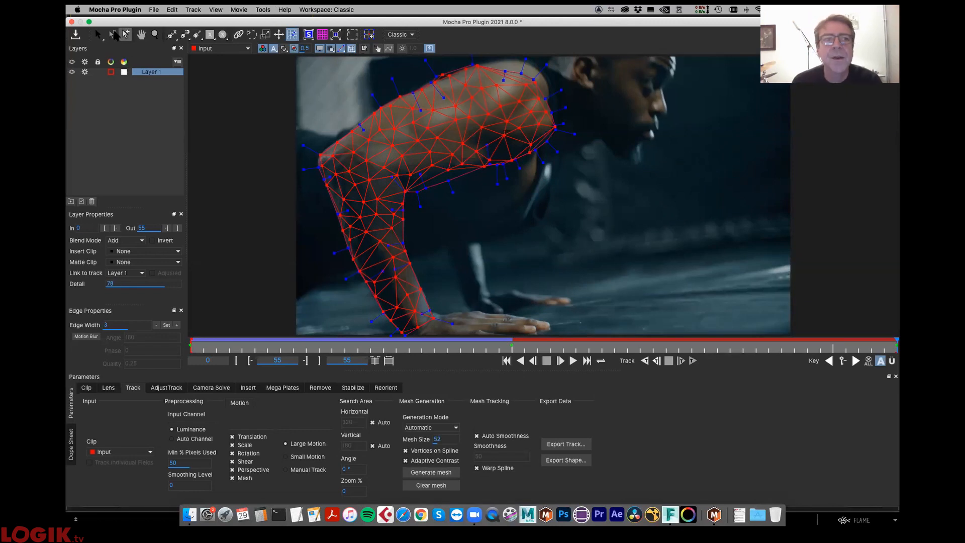
- Leave mesh editing, hide the mesh overlay and show the arm layer's matte fill over the clip
{"action": "left_click", "coordinate": [100, 35]}
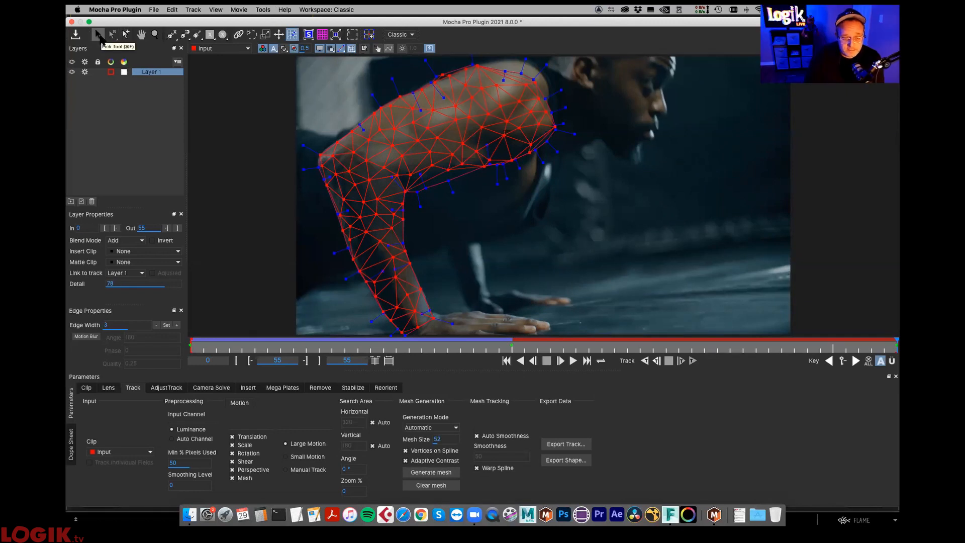
{"action": "left_click", "coordinate": [112, 34]}
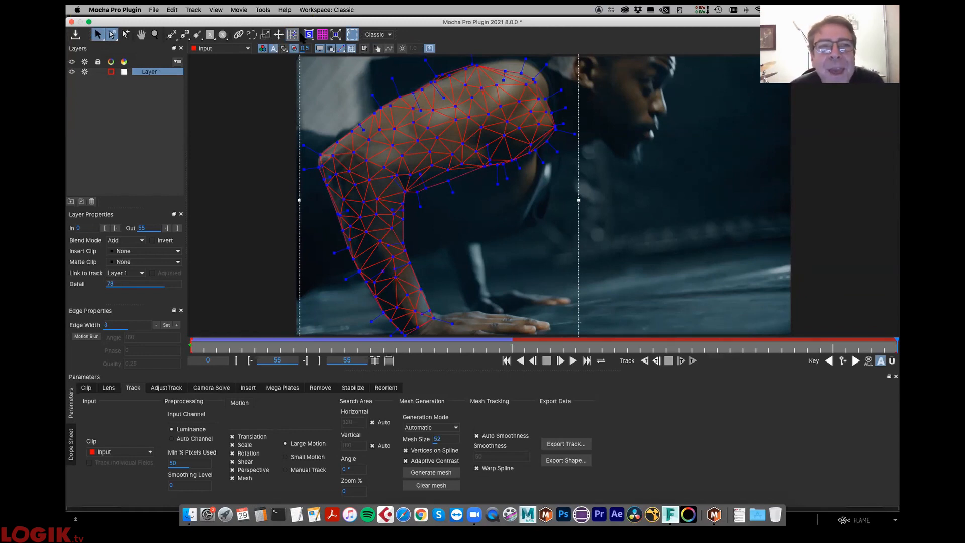
{"action": "left_click", "coordinate": [351, 49]}
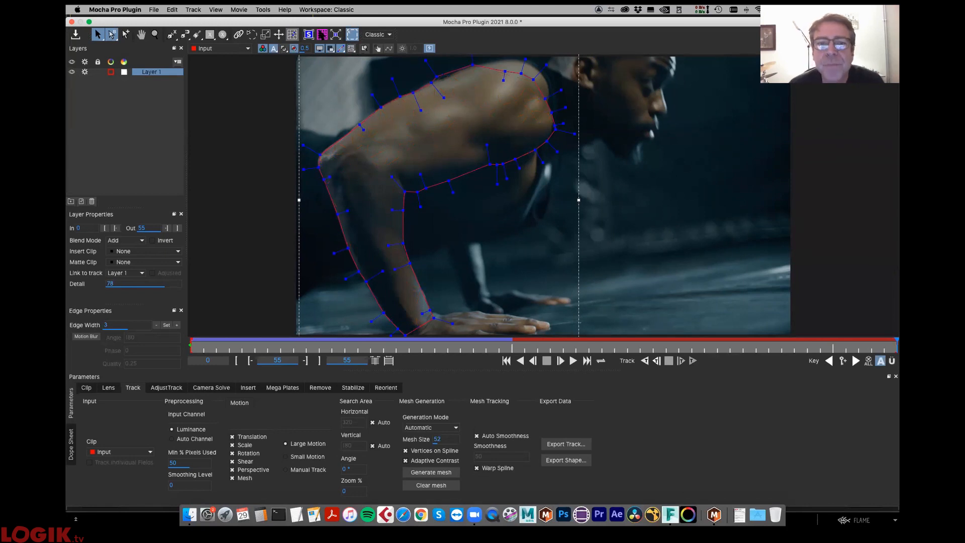
{"action": "left_click", "coordinate": [319, 48]}
{"action": "left_click", "coordinate": [319, 49]}
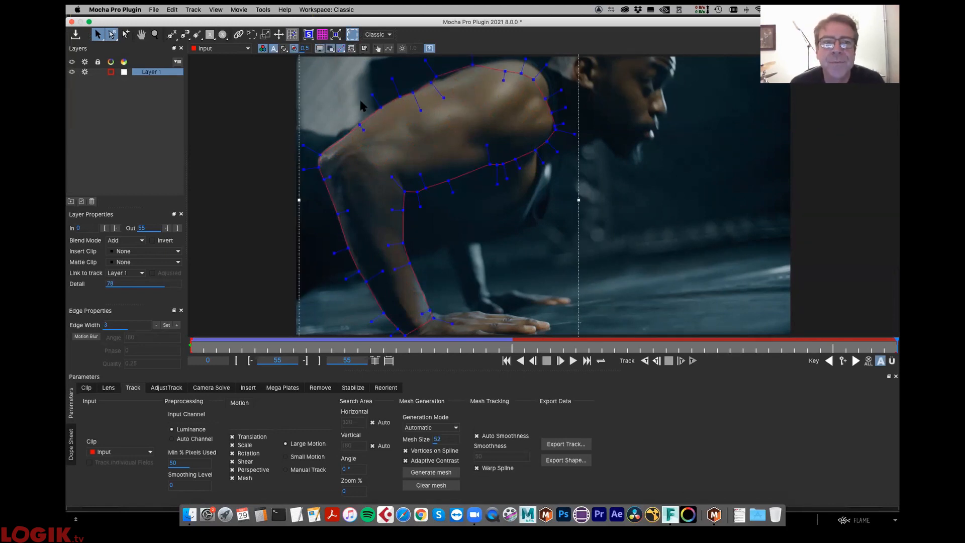
{"action": "left_click", "coordinate": [284, 49]}
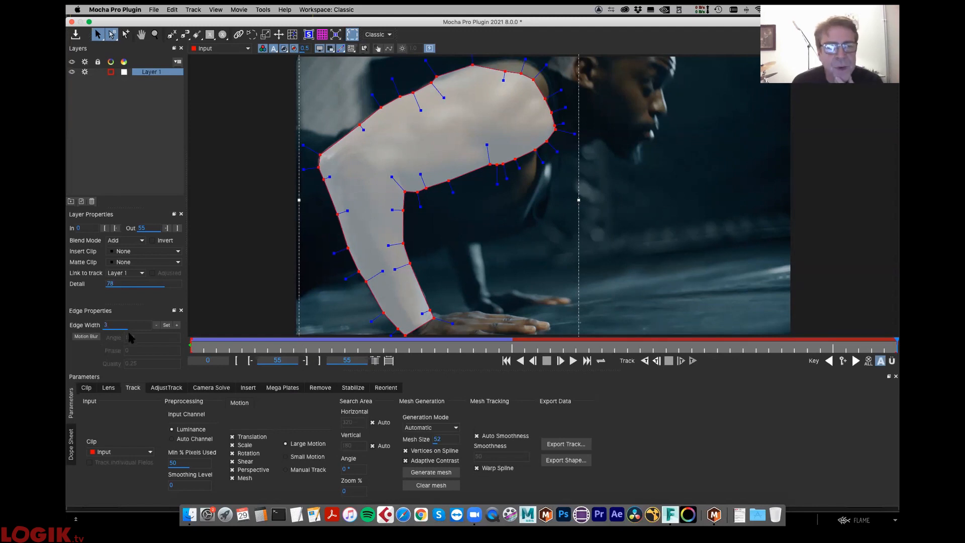
- Feather the arm spline inward by applying an edge width of -17 and then -33.3 to its points
{"action": "left_click_drag", "start_coordinate": [128, 331], "coordinate": [115, 337]}
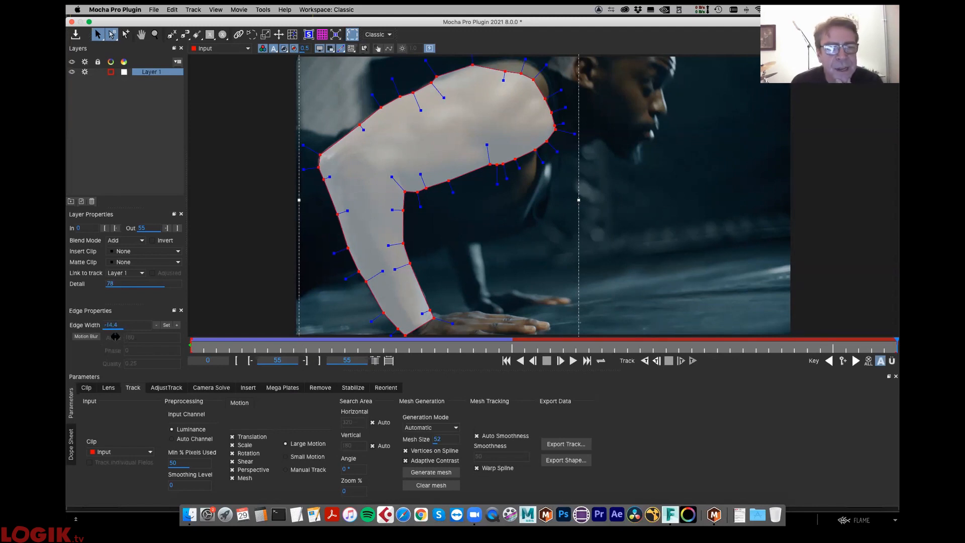
{"action": "left_click", "coordinate": [169, 326]}
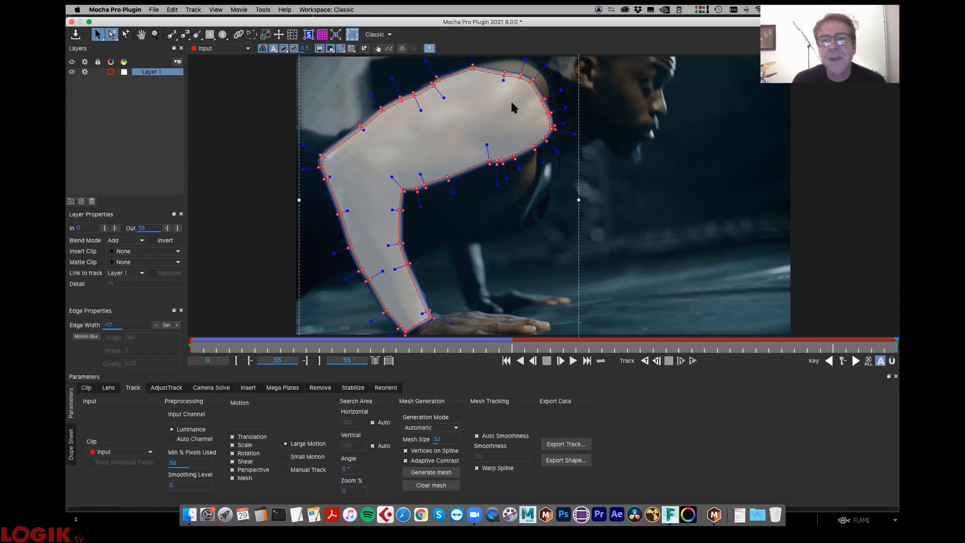
{"action": "left_click_drag", "start_coordinate": [129, 328], "coordinate": [115, 333]}
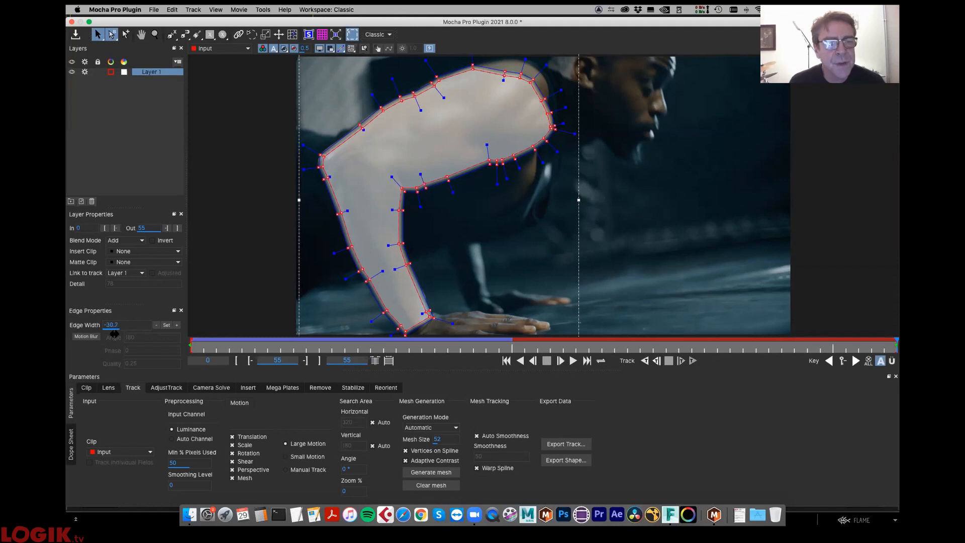
{"action": "left_click", "coordinate": [166, 325]}
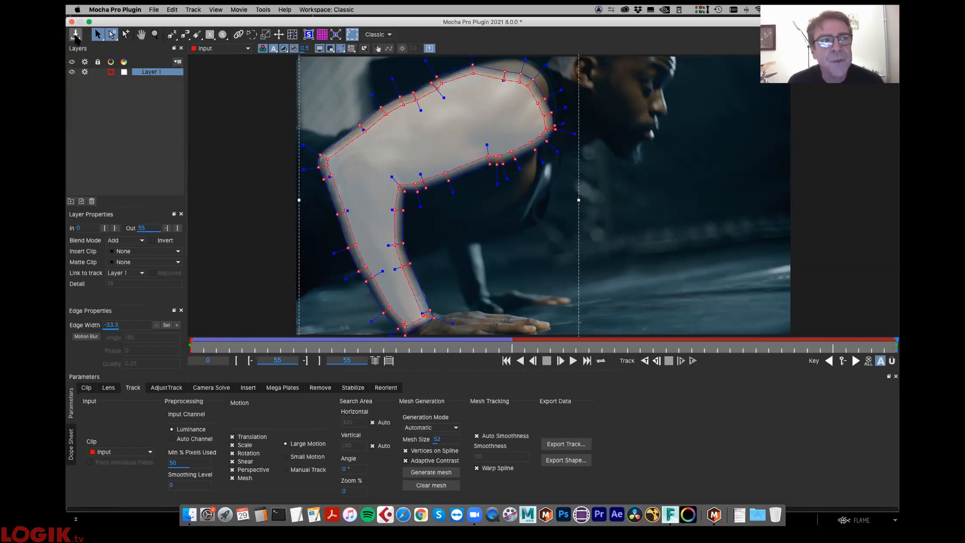
- Save the Mocha project, return to the Flame batch and reposition the pushup clip and Mocha_Pro nodes
{"action": "left_click", "coordinate": [75, 35]}
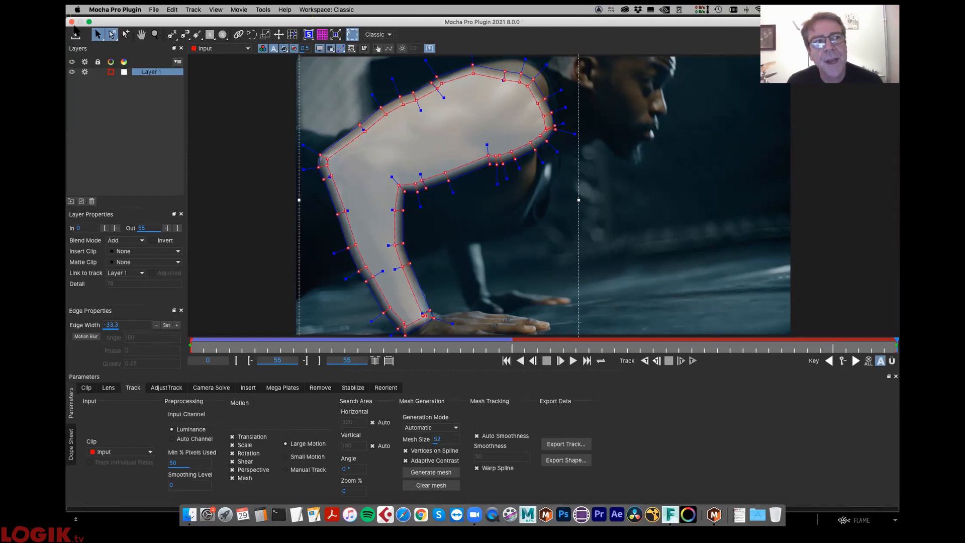
{"action": "left_click", "coordinate": [72, 21]}
{"action": "left_click_drag", "start_coordinate": [167, 166], "coordinate": [148, 149]}
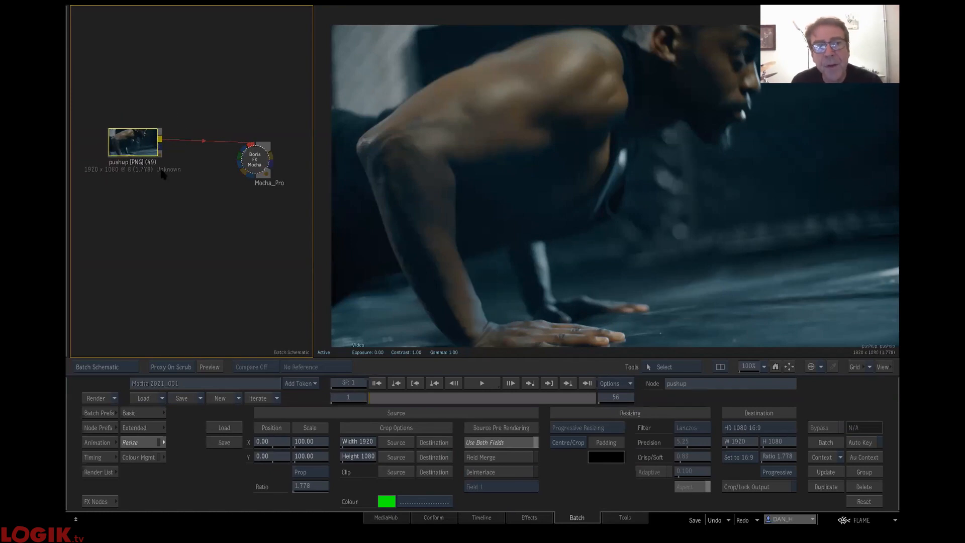
{"action": "left_click_drag", "start_coordinate": [132, 142], "coordinate": [131, 147]}
{"action": "left_click_drag", "start_coordinate": [262, 160], "coordinate": [228, 176]}
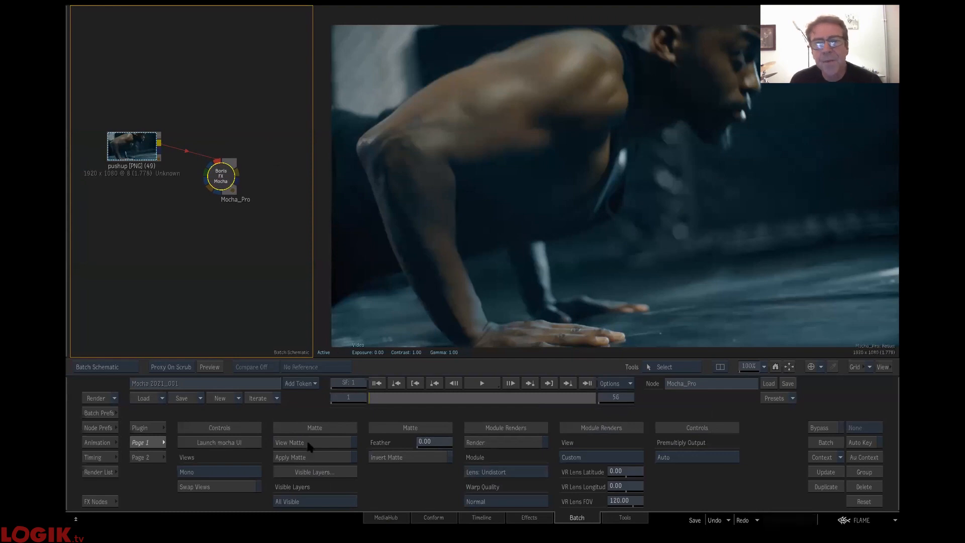
- Toggle the View Matte preview on the Mocha_Pro node and relaunch the Mocha interface
{"action": "left_click", "coordinate": [308, 444]}
{"action": "left_click", "coordinate": [307, 443]}
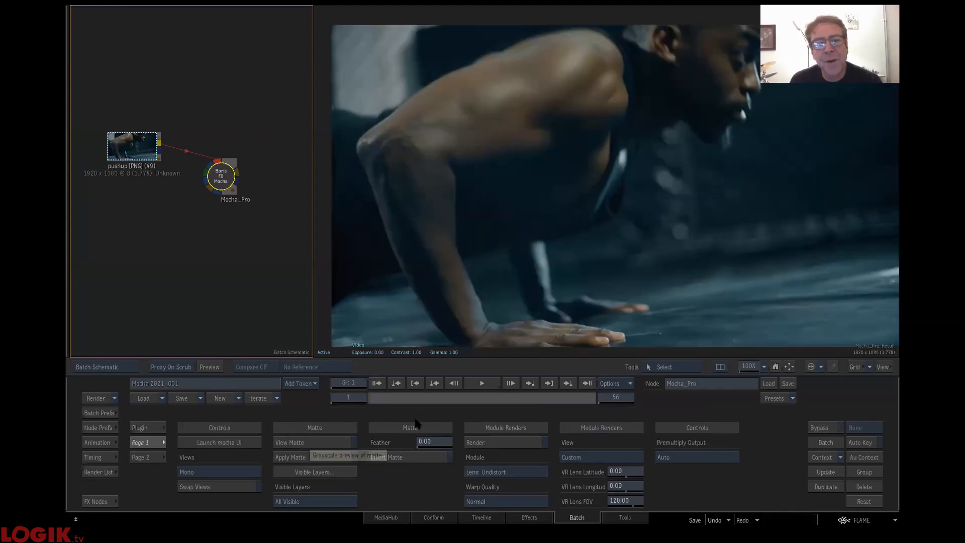
{"action": "left_click", "coordinate": [302, 442]}
{"action": "left_click", "coordinate": [302, 442]}
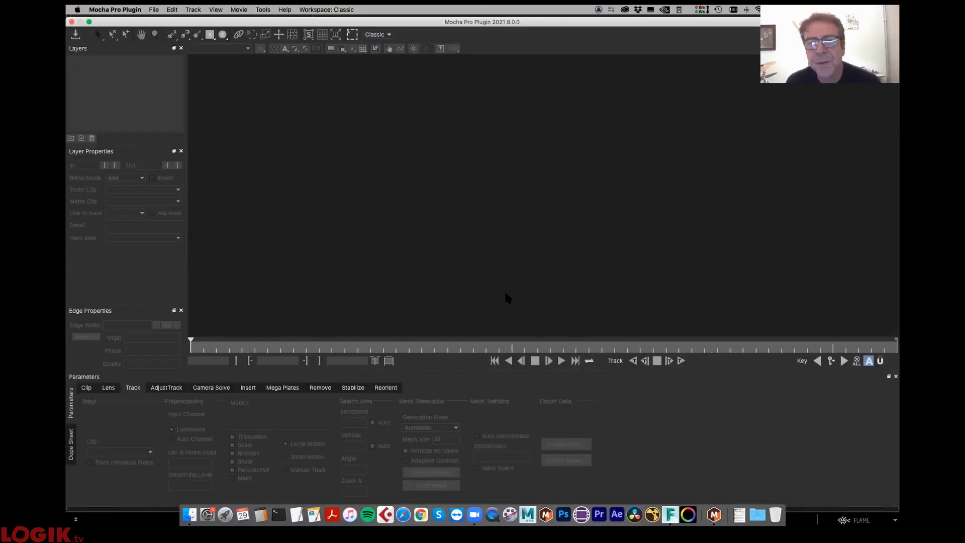
{"action": "left_click", "coordinate": [471, 173]}
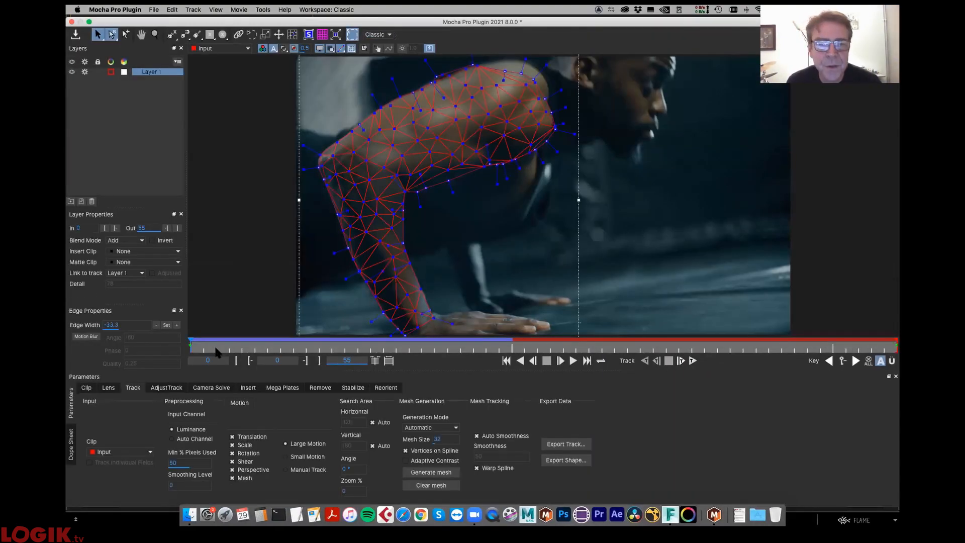
- Show the arm layer's matte fill and scrub the clip from frame 0 to 55 to examine how the edge feather changes
{"action": "left_click_drag", "start_coordinate": [378, 341], "coordinate": [70, 356]}
{"action": "left_click", "coordinate": [284, 48]}
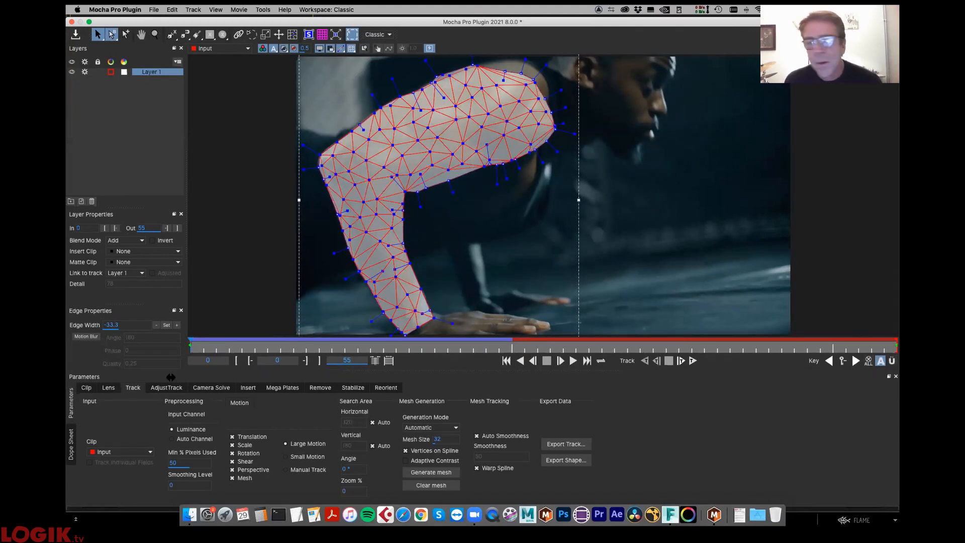
{"action": "left_click_drag", "start_coordinate": [219, 350], "coordinate": [421, 350]}
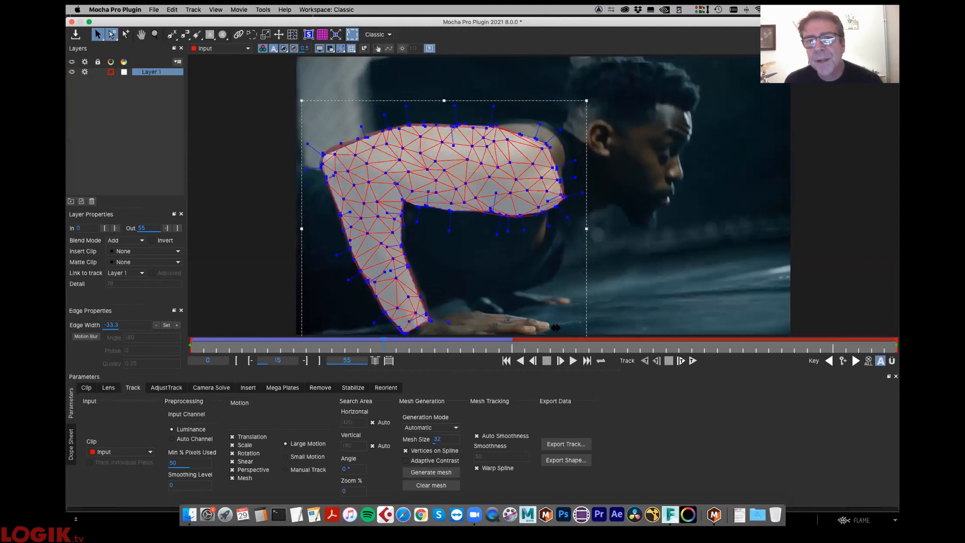
{"action": "left_click_drag", "start_coordinate": [728, 329], "coordinate": [892, 345]}
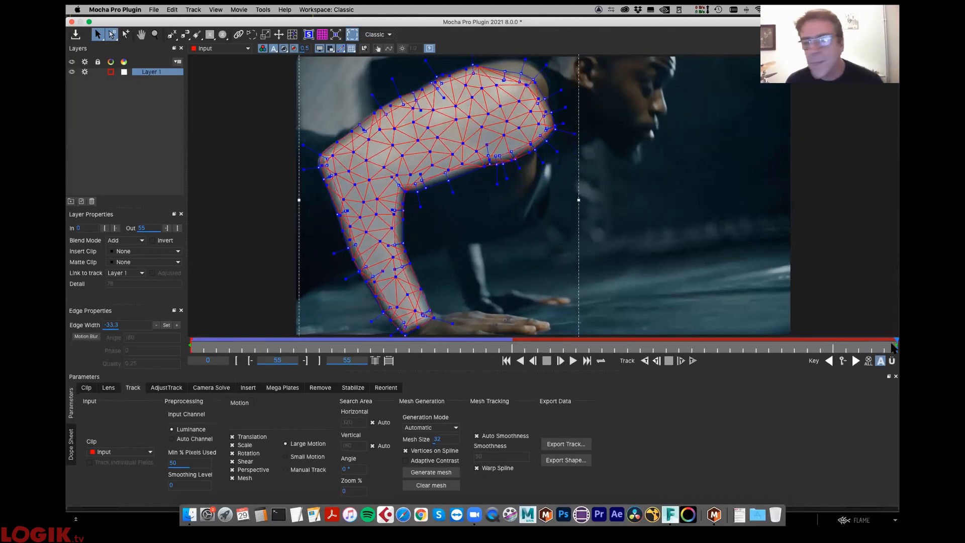
{"action": "left_click_drag", "start_coordinate": [764, 364], "coordinate": [891, 333]}
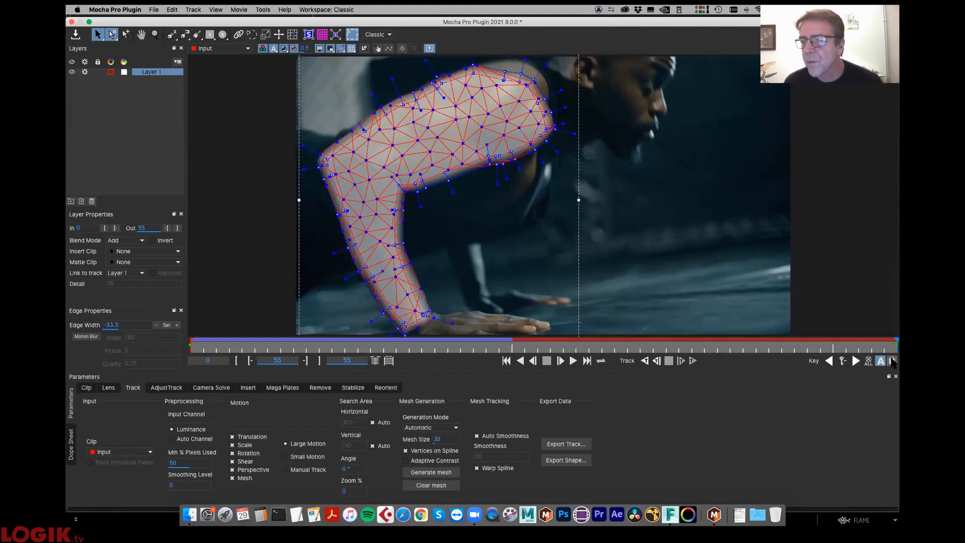
- Switch from Autokey to Überkey, reapply the -33.3 edge width to all arm spline points, and check the feather through the clip
{"action": "left_click", "coordinate": [842, 361]}
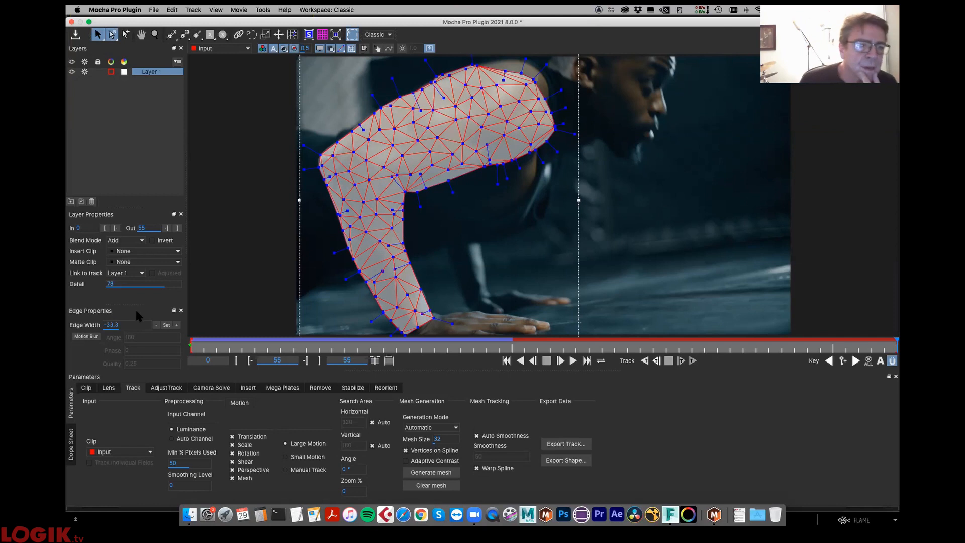
{"action": "left_click_drag", "start_coordinate": [661, 58], "coordinate": [181, 422]}
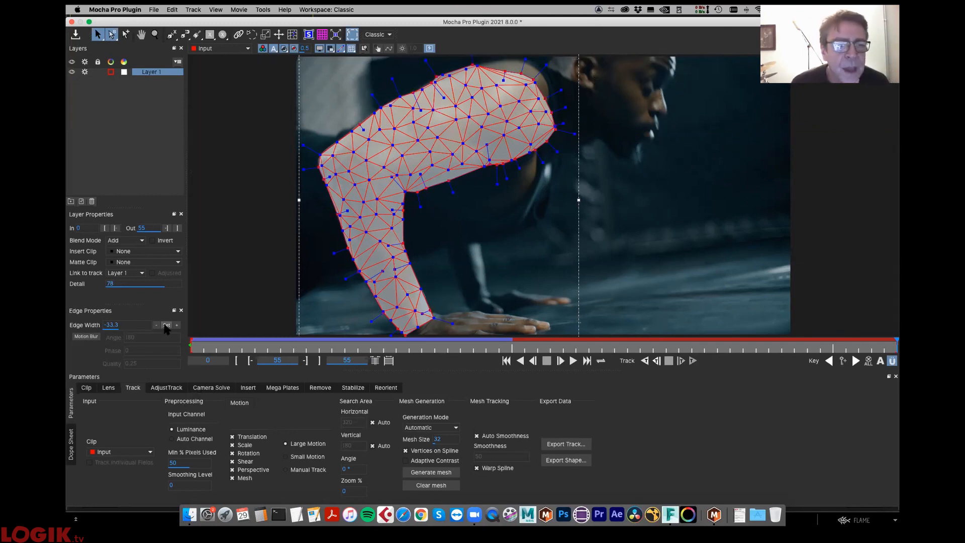
{"action": "left_click", "coordinate": [166, 325]}
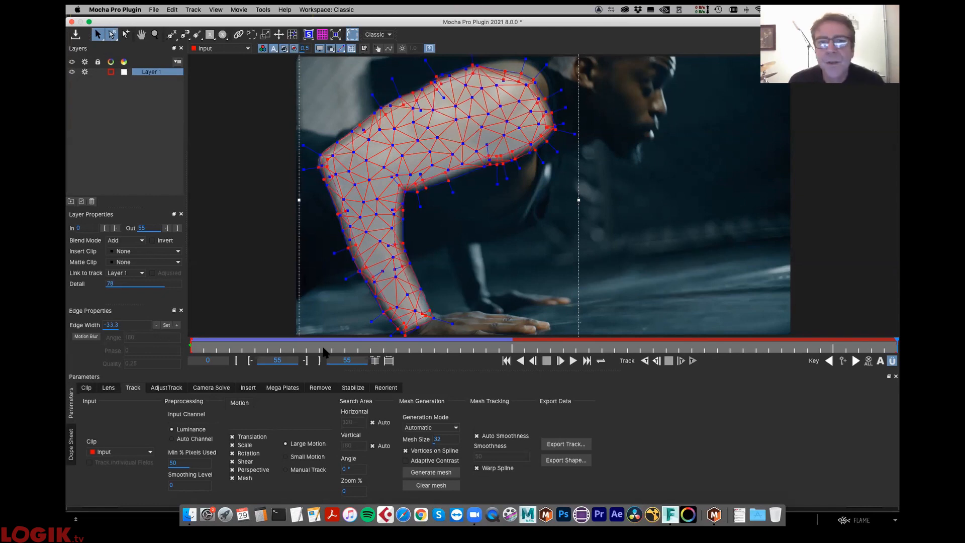
{"action": "left_click_drag", "start_coordinate": [212, 347], "coordinate": [872, 296]}
{"action": "left_click", "coordinate": [506, 361]}
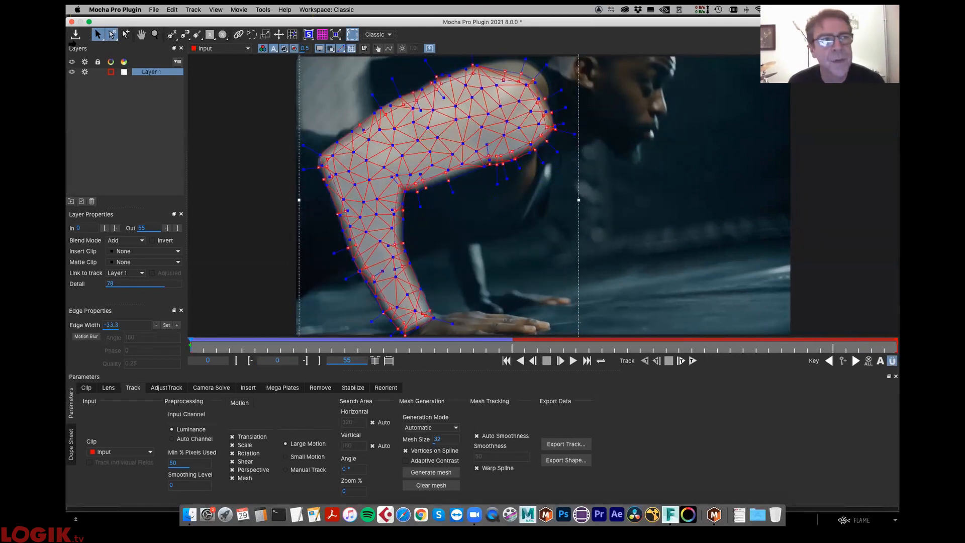
- Save the Mocha project, return to the Flame batch and reposition the Mocha_Pro node beside the pushup clip
{"action": "left_click", "coordinate": [75, 34]}
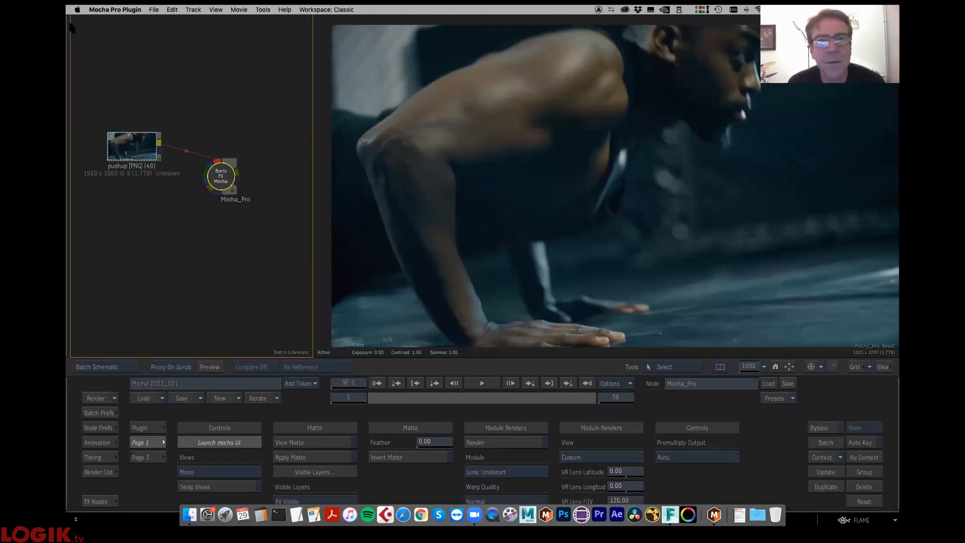
{"action": "left_click_drag", "start_coordinate": [210, 180], "coordinate": [221, 154]}
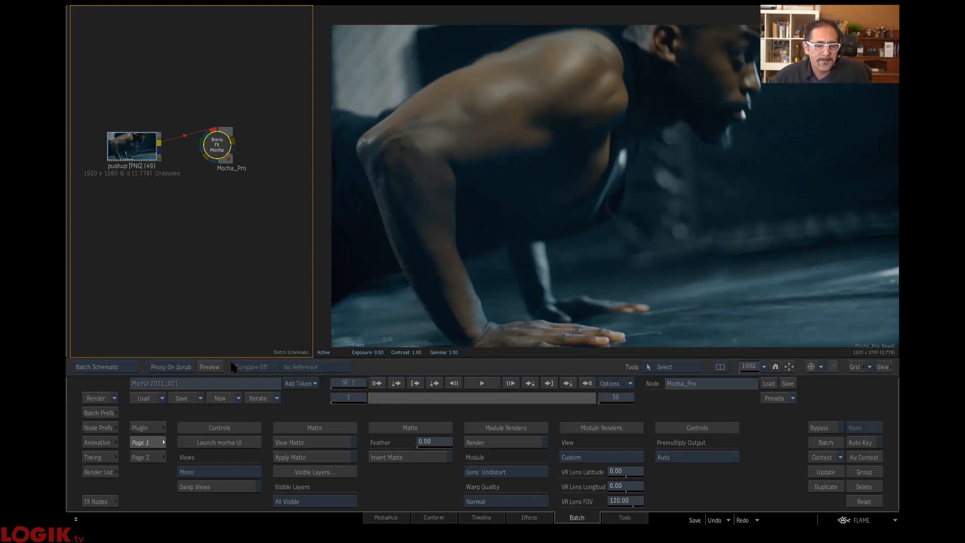
{"action": "left_click_drag", "start_coordinate": [217, 145], "coordinate": [222, 160]}
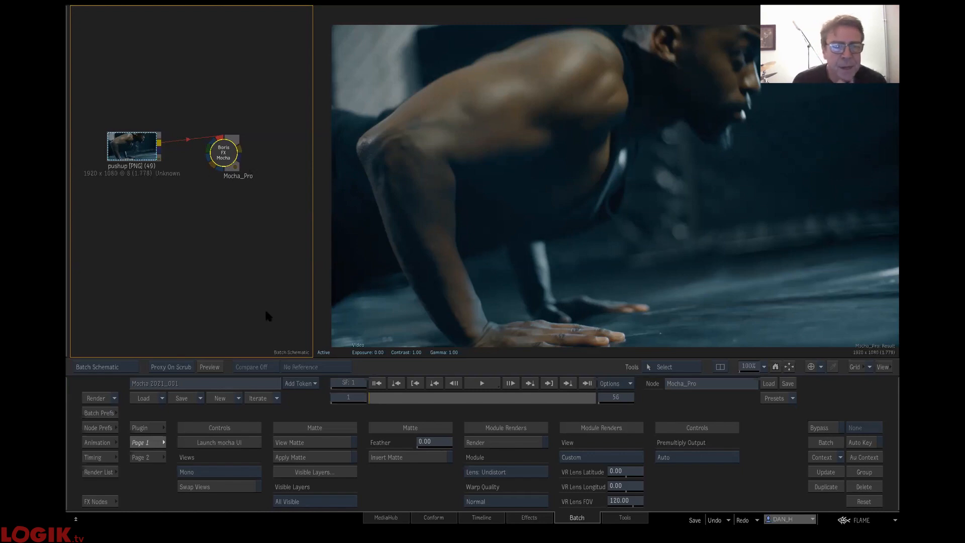
- Preview the Mocha_Pro matte at frame 24, set its Feather to 24.00, and turn View Matte back off
{"action": "left_click", "coordinate": [315, 443]}
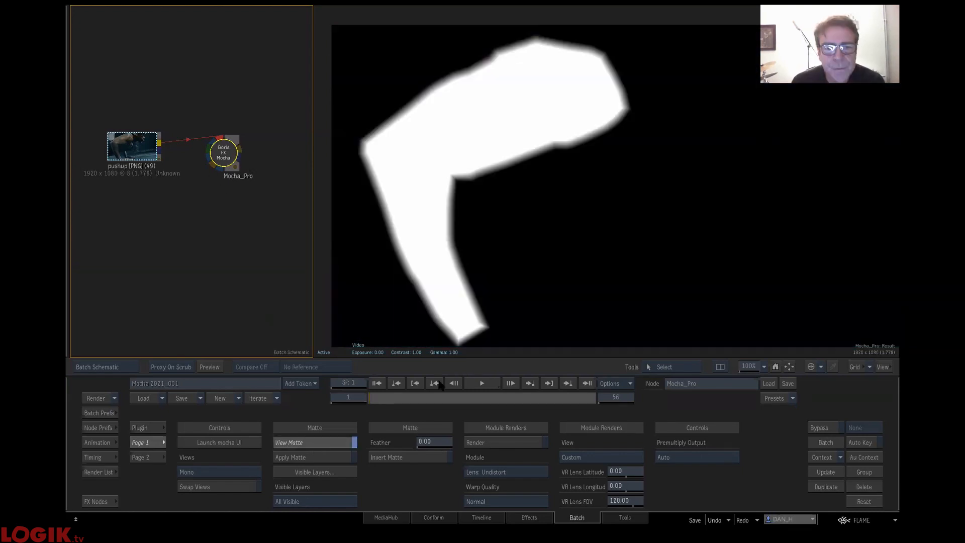
{"action": "mouse_move", "coordinate": [384, 395]}
{"action": "left_mouse_down"}
{"action": "mouse_move", "coordinate": [697, 368]}
{"action": "mouse_move", "coordinate": [197, 450]}
{"action": "mouse_move", "coordinate": [516, 440]}
{"action": "left_mouse_up"}
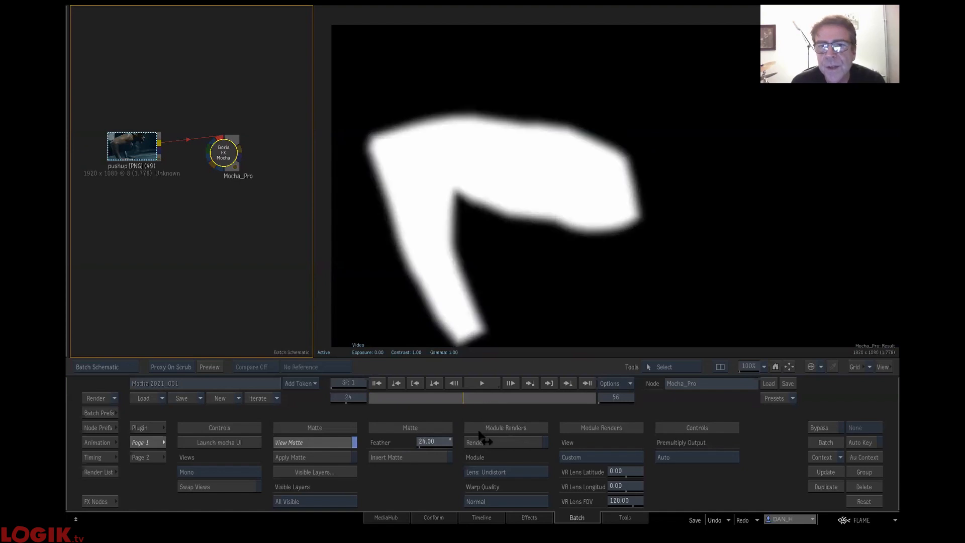
{"action": "left_click", "coordinate": [317, 442]}
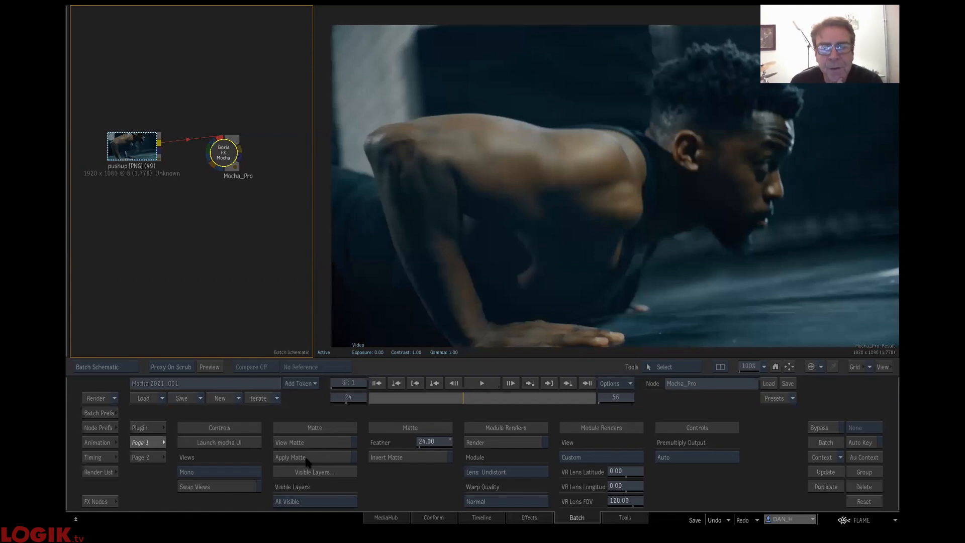
- Enable Apply Matte on the Mocha_Pro node, and rearrange it and the pushup clip to make room in the schematic
{"action": "left_click", "coordinate": [242, 162]}
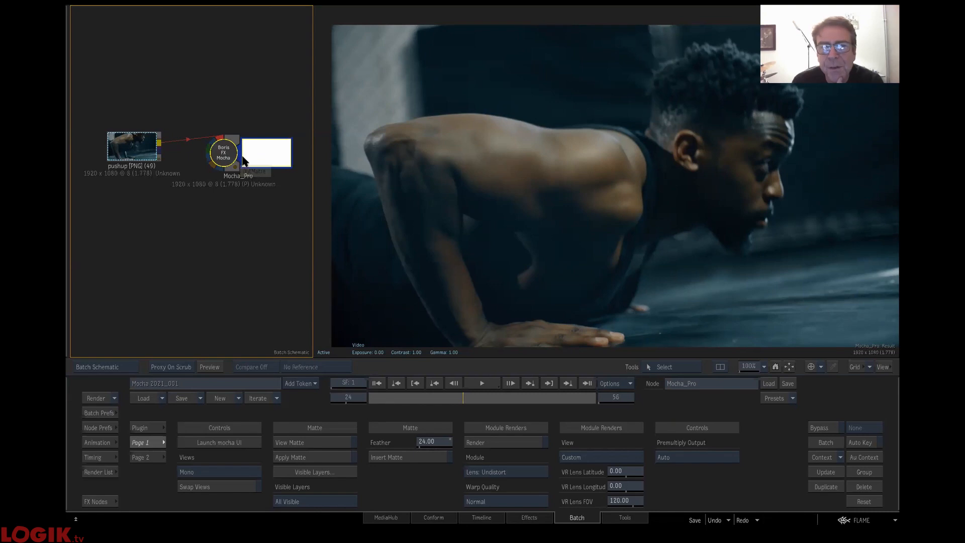
{"action": "left_click", "coordinate": [321, 458]}
{"action": "mouse_move", "coordinate": [240, 152]}
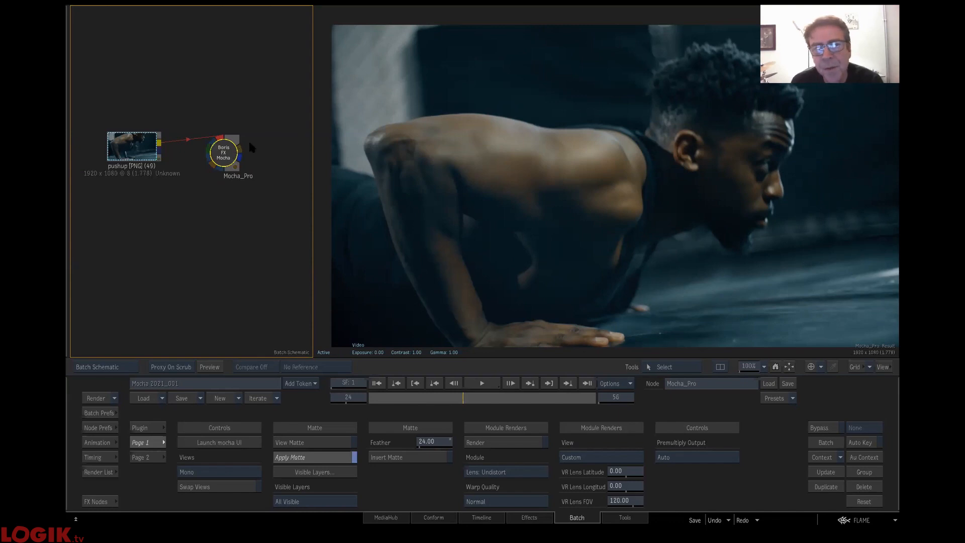
{"action": "mouse_move", "coordinate": [229, 139]}
{"action": "left_mouse_down"}
{"action": "mouse_move", "coordinate": [243, 137]}
{"action": "mouse_move", "coordinate": [236, 148]}
{"action": "left_mouse_up"}
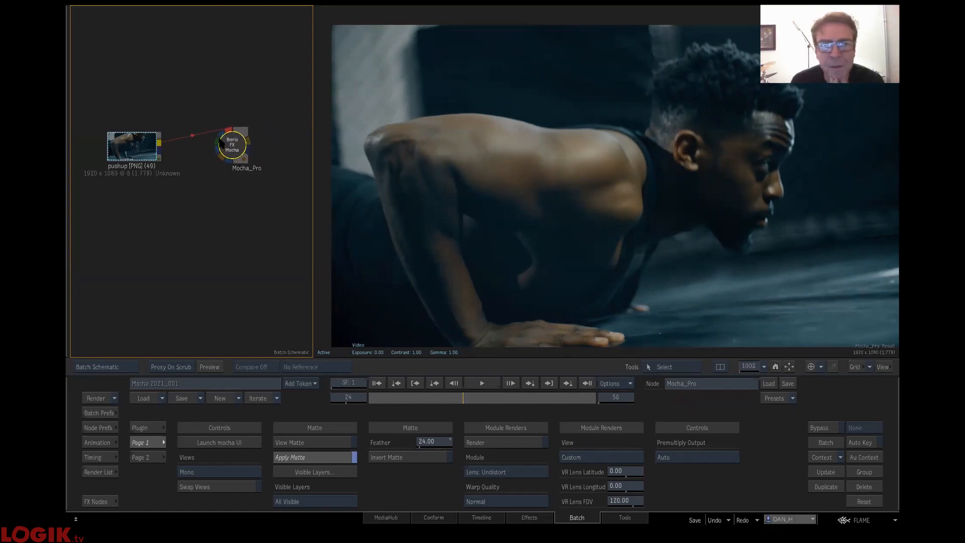
{"action": "left_click_drag", "start_coordinate": [243, 154], "coordinate": [211, 159]}
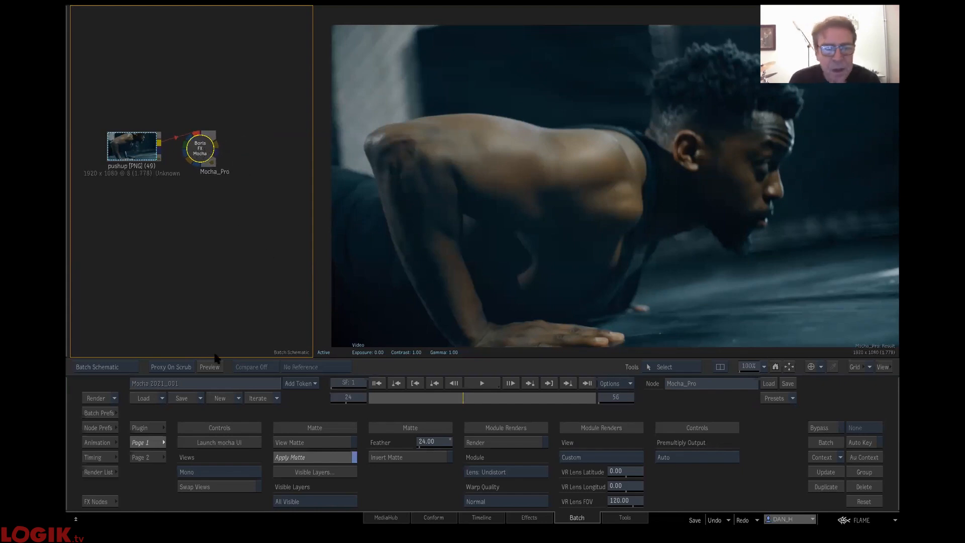
{"action": "left_click_drag", "start_coordinate": [120, 141], "coordinate": [103, 134]}
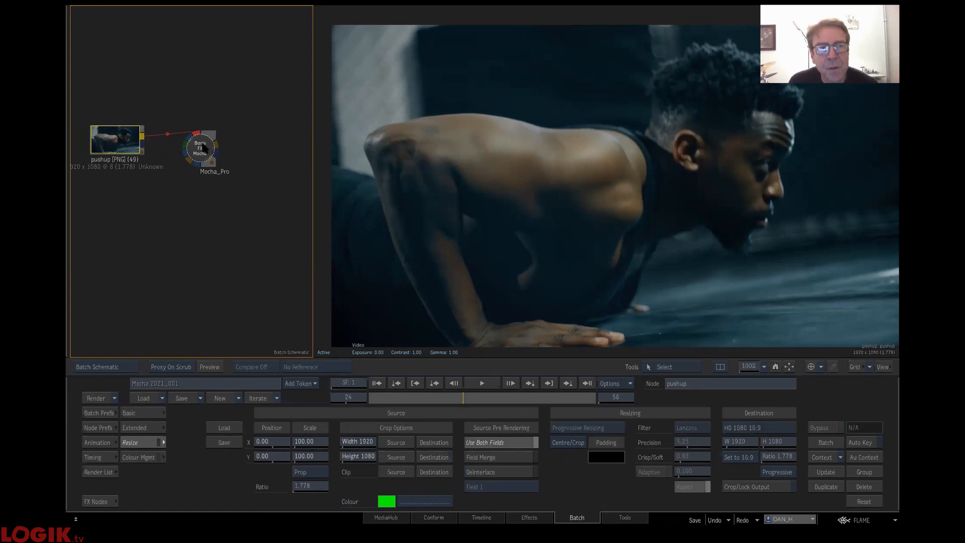
{"action": "left_click_drag", "start_coordinate": [200, 150], "coordinate": [197, 151]}
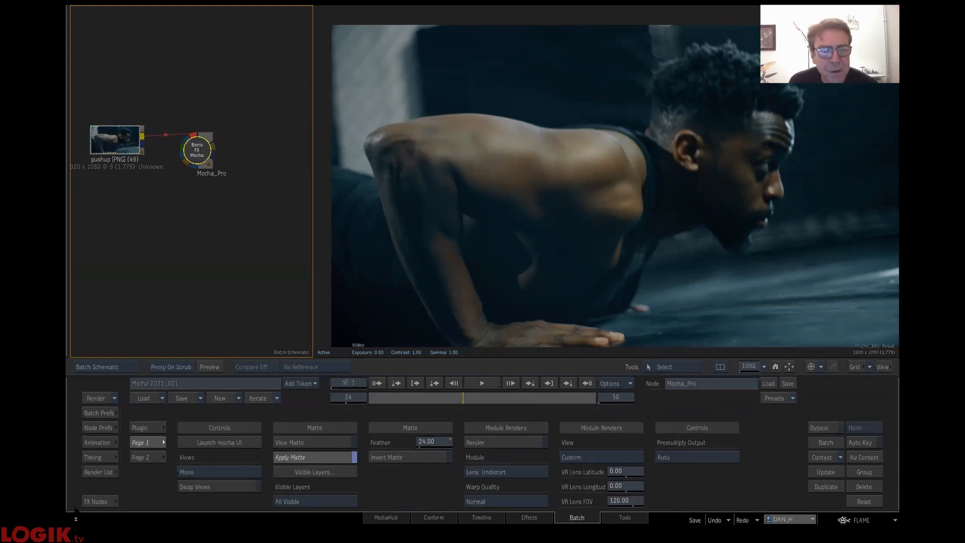
- Add the Image init node from the User bin after Mocha_Pro, connect Mocha_Pro's result to it and space the nodes apart
{"action": "left_click", "coordinate": [116, 501]}
{"action": "left_click", "coordinate": [309, 417]}
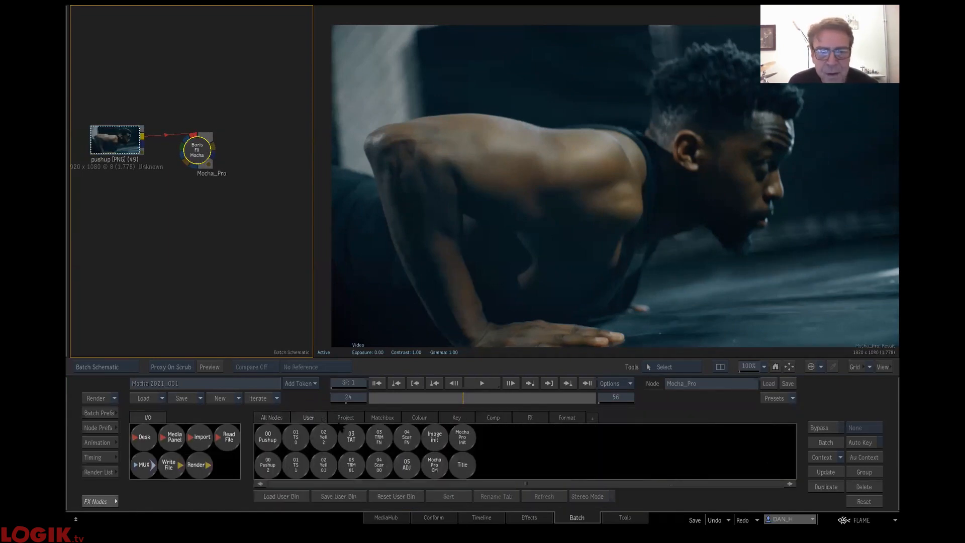
{"action": "left_click", "coordinate": [225, 164]}
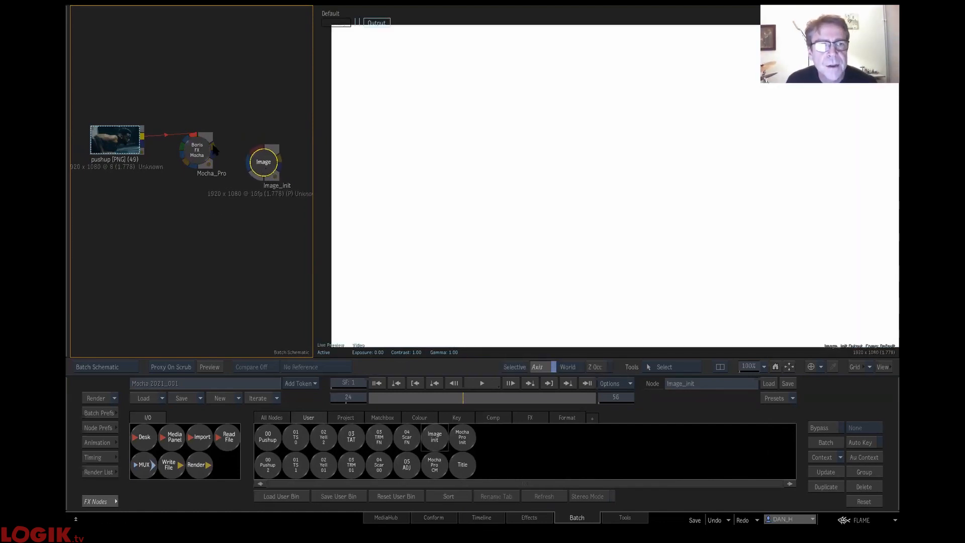
{"action": "left_click_drag", "start_coordinate": [248, 152], "coordinate": [250, 154]}
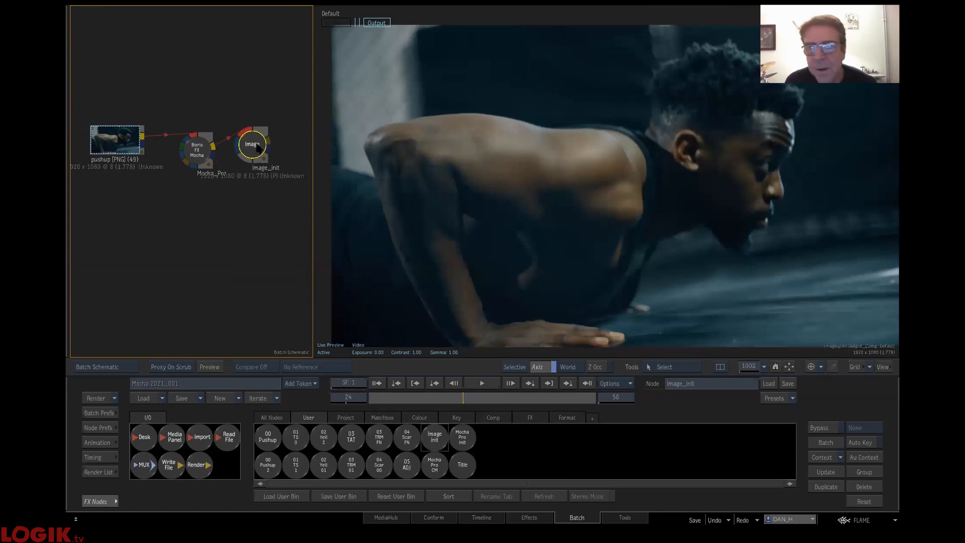
{"action": "left_click", "coordinate": [183, 152]}
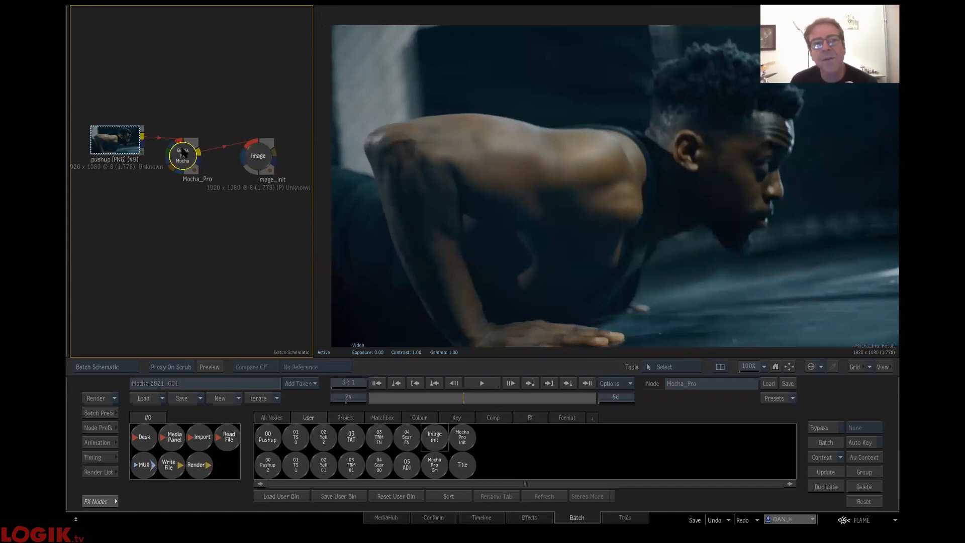
- Open the Image_init node and bring up the controls of its selective 1
{"action": "left_click", "coordinate": [258, 158]}
{"action": "double_click", "coordinate": [260, 160]}
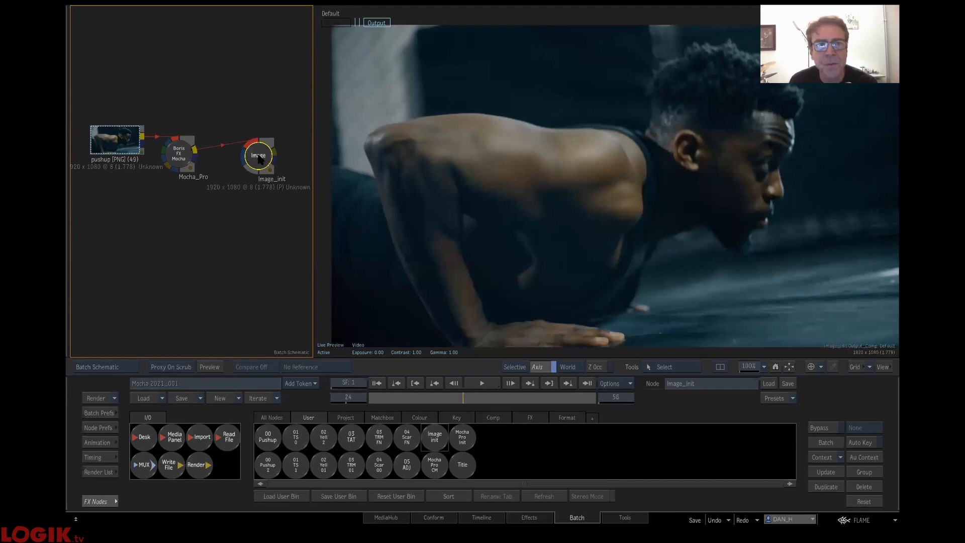
{"action": "left_click", "coordinate": [365, 23]}
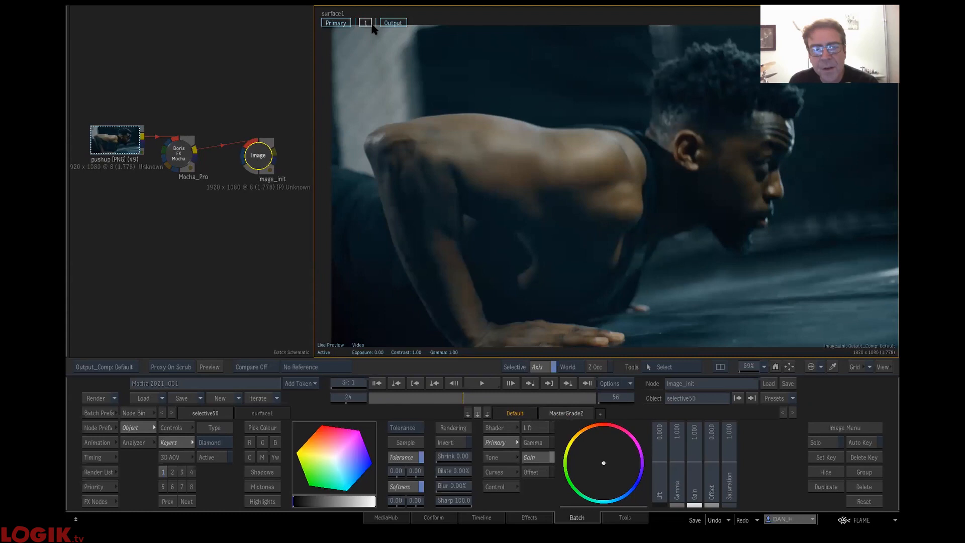
- Add a media input to the Image_init node and connect Mocha_Pro's OutMatte to its front input
{"action": "left_click", "coordinate": [246, 163]}
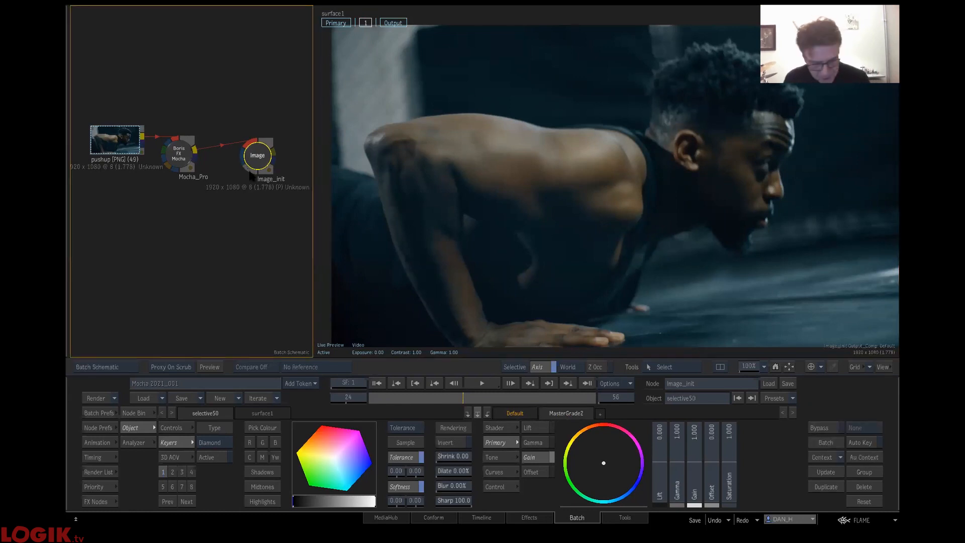
{"action": "left_click_drag", "start_coordinate": [248, 172], "coordinate": [223, 200]}
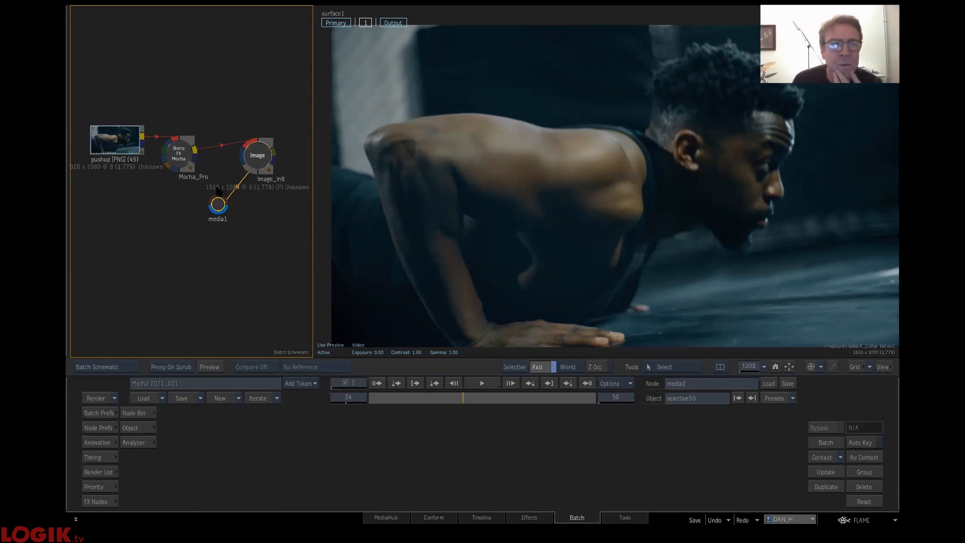
{"action": "left_click_drag", "start_coordinate": [194, 159], "coordinate": [211, 199]}
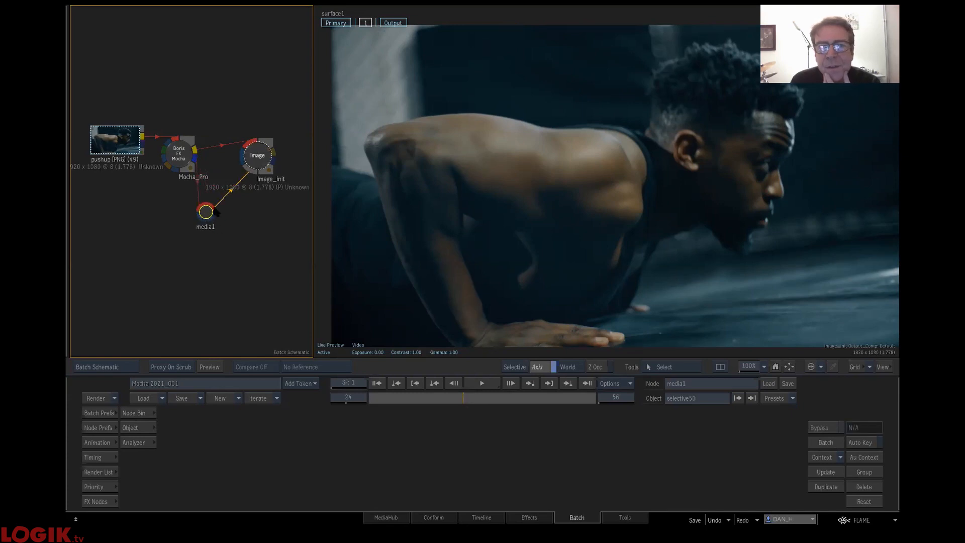
- Reselect the Image_init node's selective 1 and examine its entry in the Priority Editor
{"action": "left_click", "coordinate": [259, 160]}
{"action": "left_click", "coordinate": [259, 156]}
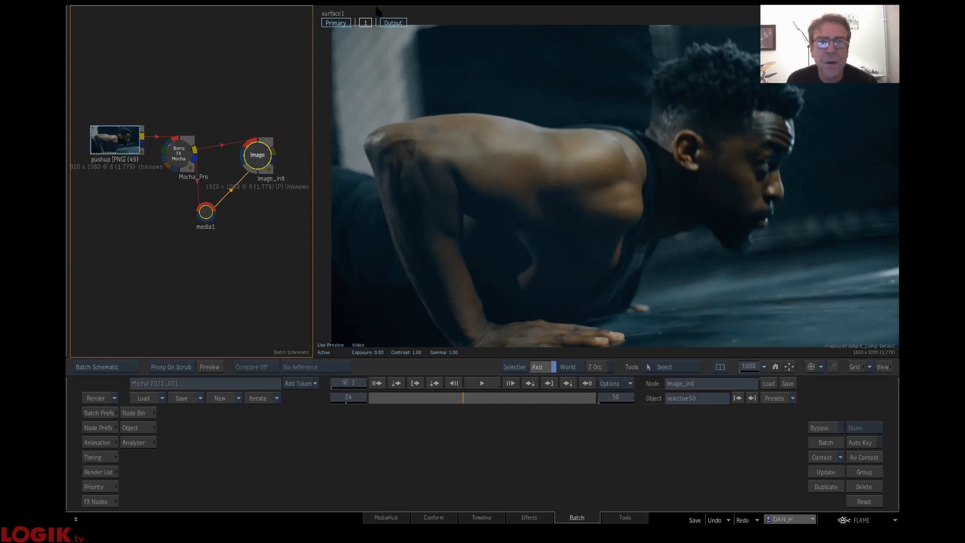
{"action": "left_click", "coordinate": [366, 22]}
{"action": "left_click", "coordinate": [94, 486]}
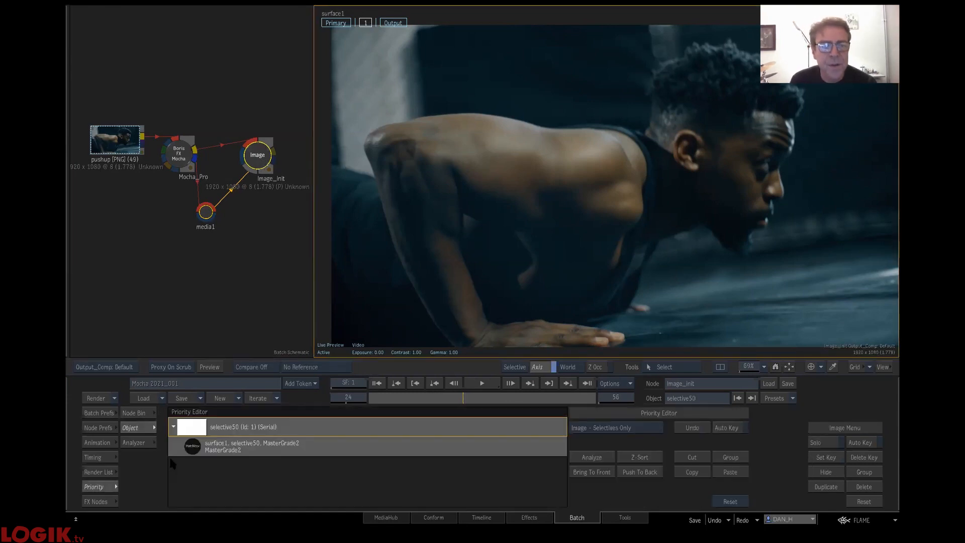
{"action": "mouse_move", "coordinate": [257, 510]}
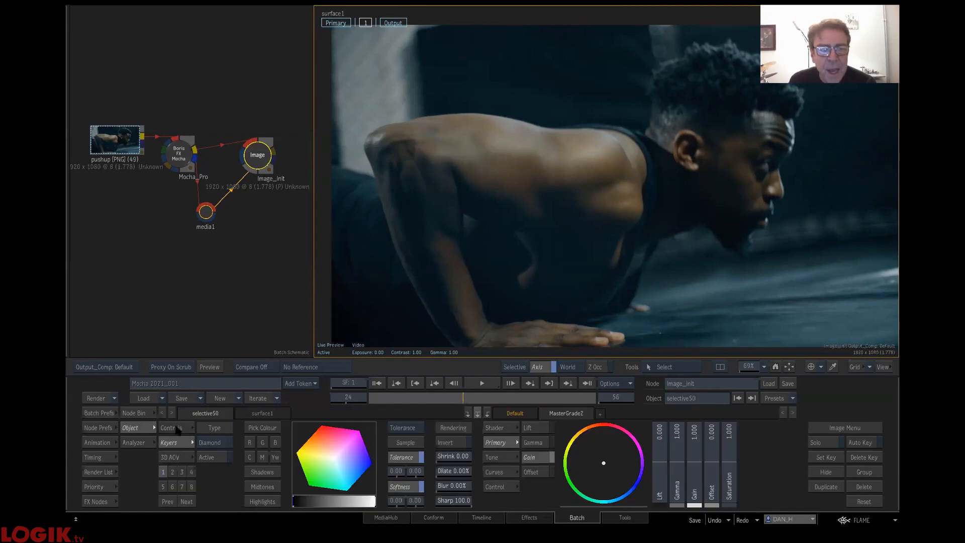
- Inspect the Mocha_Pro-OutMatte media's front view in the Image node, scrub back to frame 5, and return to the output view
{"action": "left_click", "coordinate": [144, 413]}
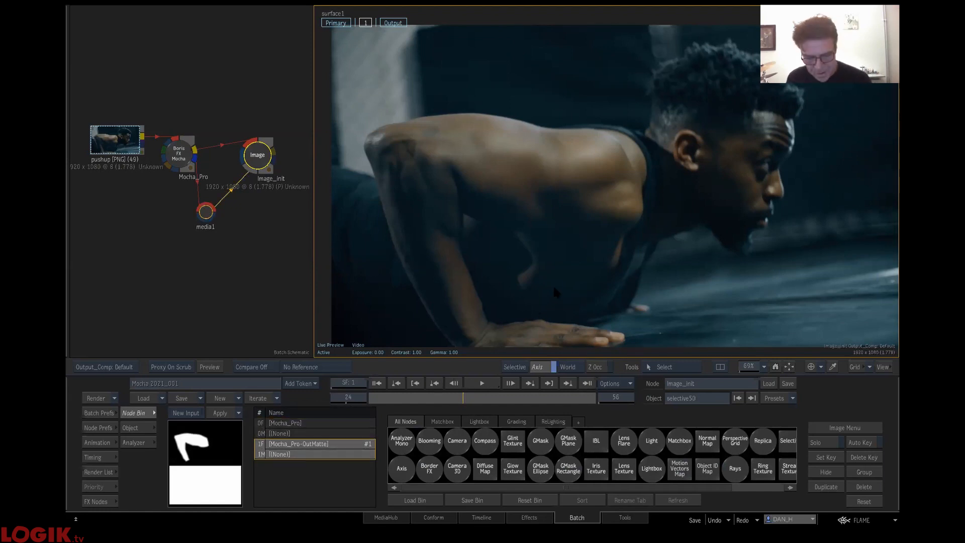
{"action": "key", "text": "F1"}
{"action": "left_click_drag", "start_coordinate": [479, 400], "coordinate": [388, 402]}
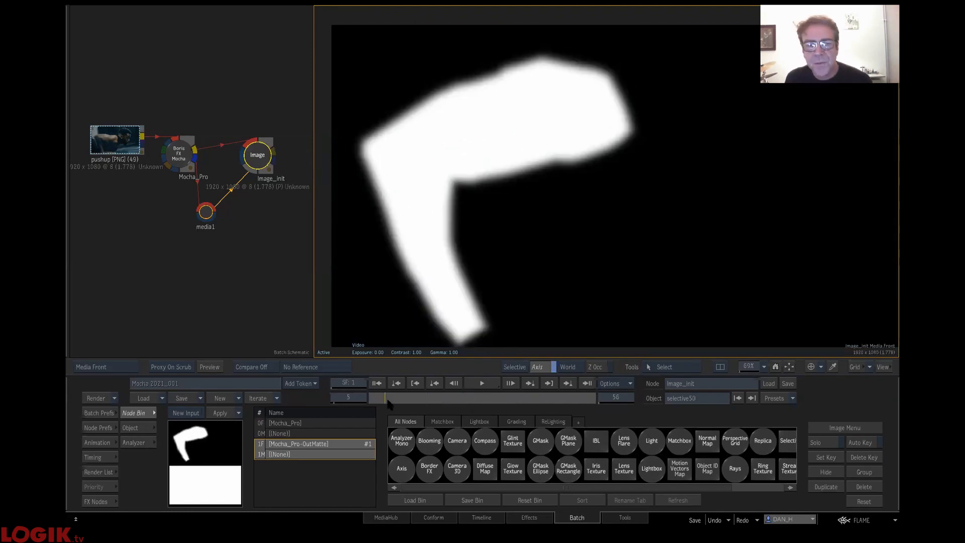
{"action": "key", "text": "F4"}
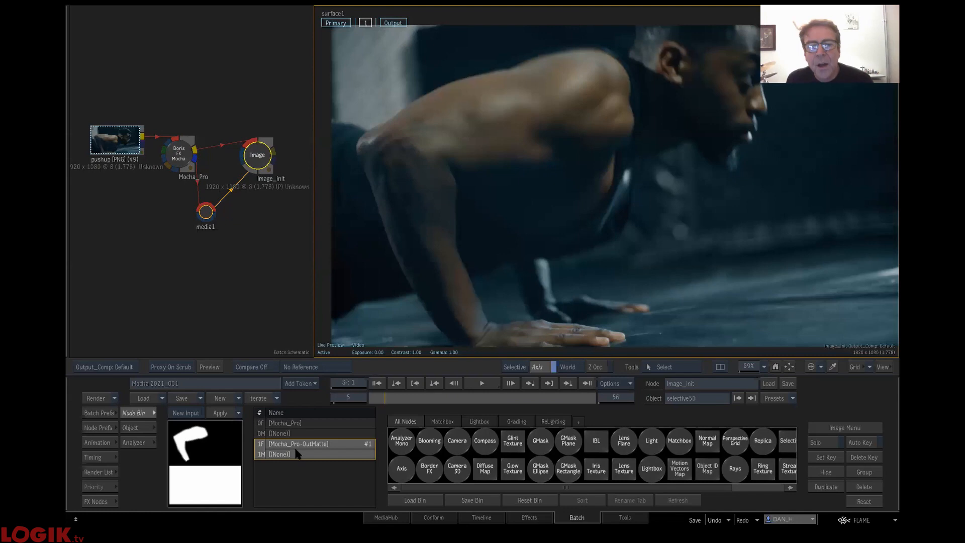
- Show the controls of selective 1 and set its input matte to Media 1 with the Luminance channel
{"action": "left_click", "coordinate": [136, 428]}
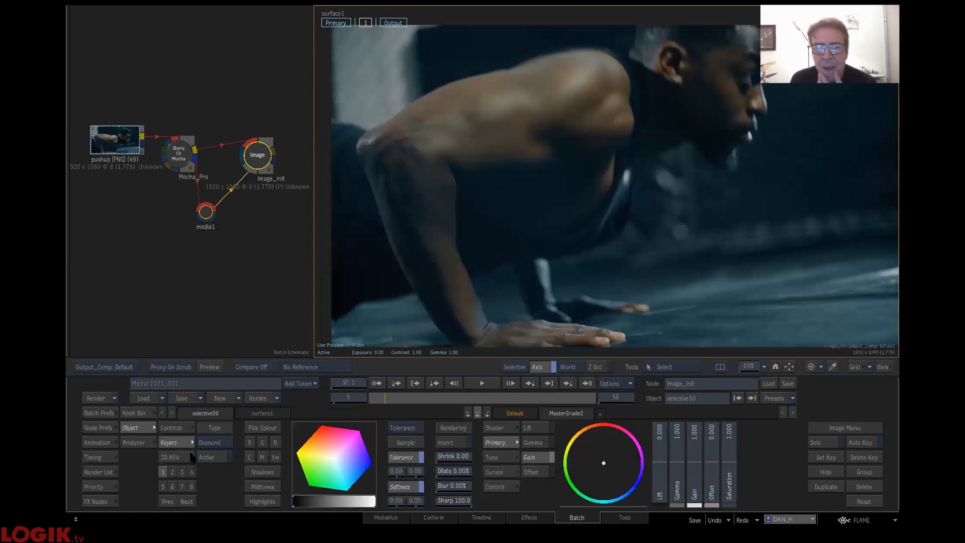
{"action": "left_click", "coordinate": [173, 427]}
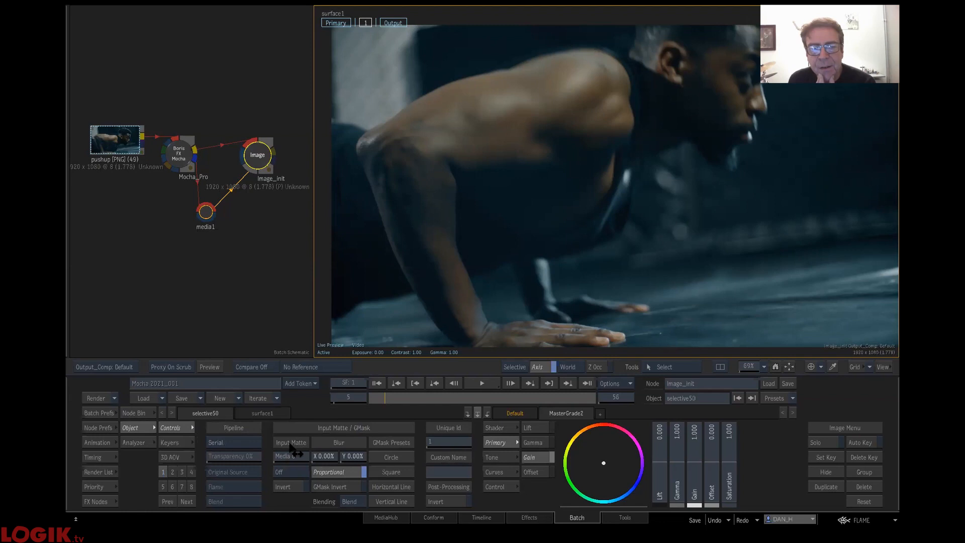
{"action": "left_click_drag", "start_coordinate": [305, 458], "coordinate": [313, 455]}
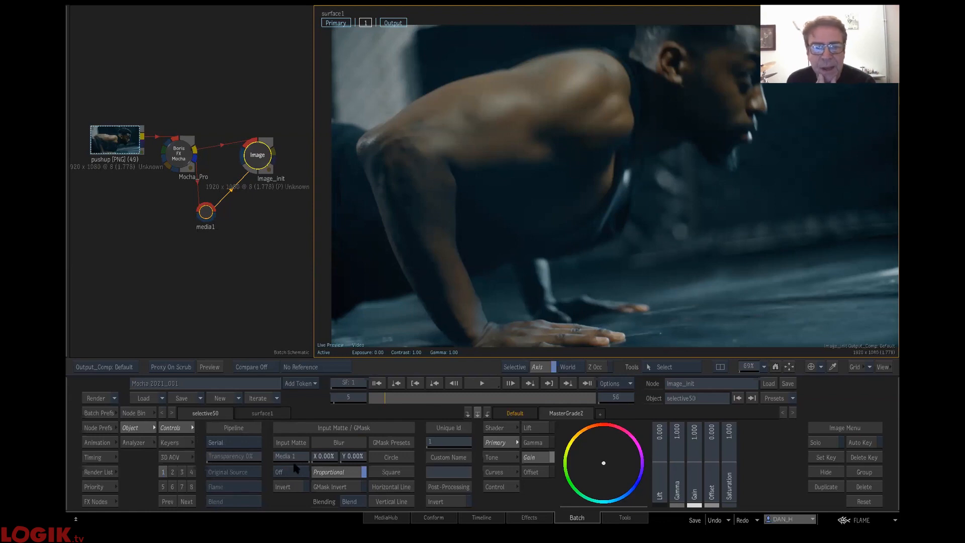
{"action": "left_click", "coordinate": [301, 475]}
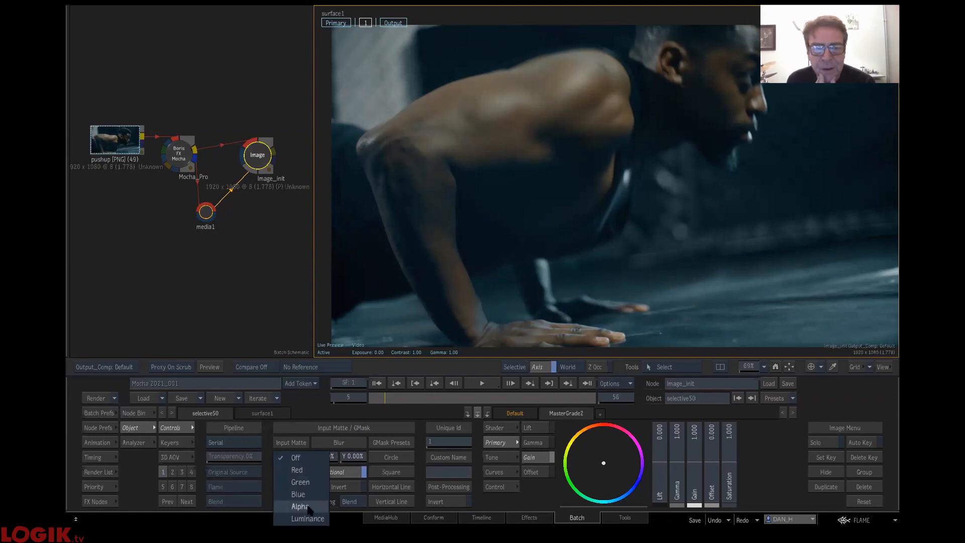
{"action": "left_click", "coordinate": [290, 471]}
{"action": "left_click", "coordinate": [303, 485]}
- View the Image_init node's media matte and return to its output view
{"action": "left_click", "coordinate": [520, 318]}
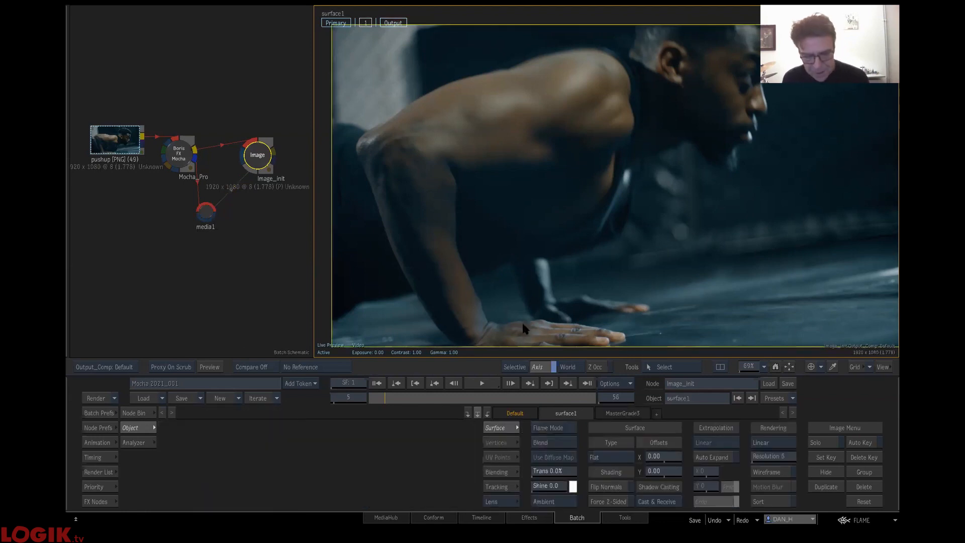
{"action": "key", "text": "F3"}
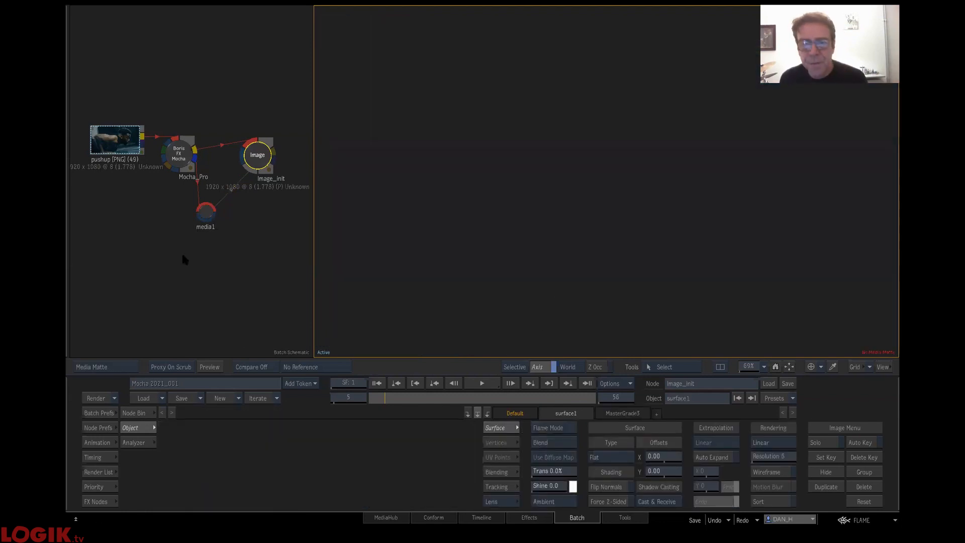
{"action": "key", "text": "F3"}
{"action": "key", "text": "F4"}
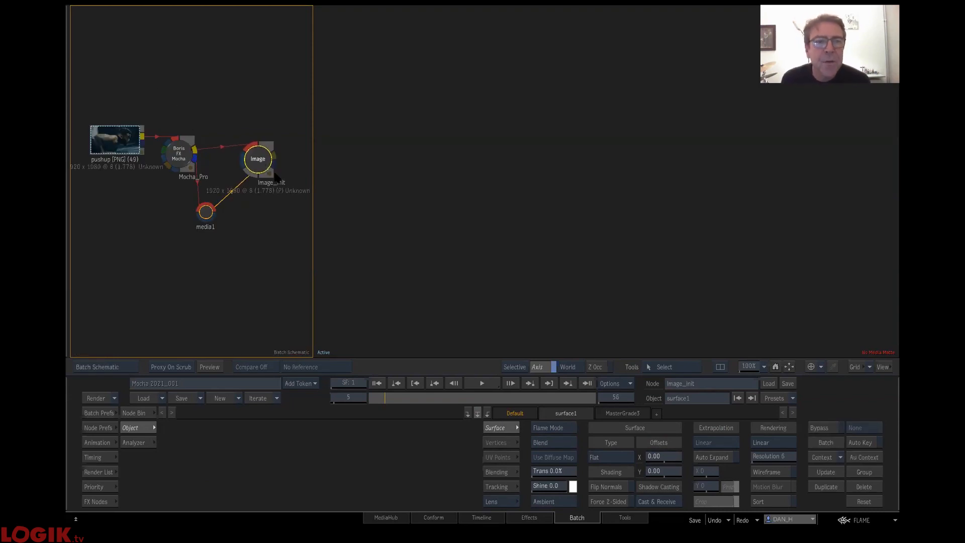
{"action": "key", "text": "F4"}
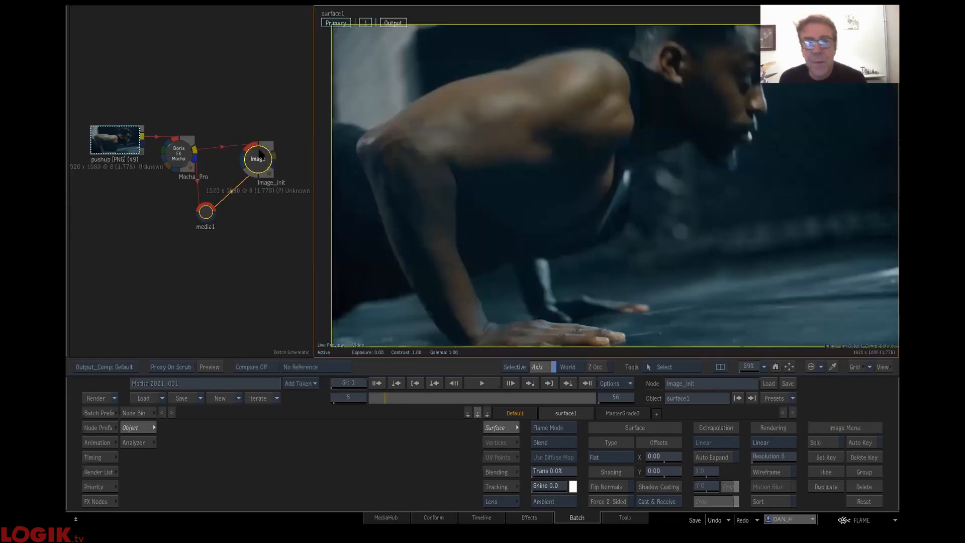
- Move the Image_init node farther from Mocha_Pro and reselect its selective 1
{"action": "left_click_drag", "start_coordinate": [259, 153], "coordinate": [282, 159]}
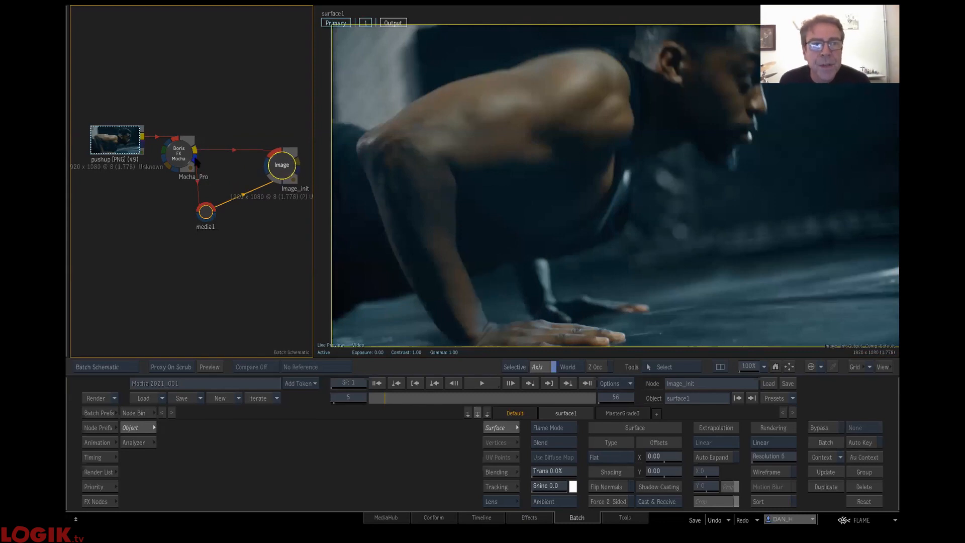
{"action": "left_click", "coordinate": [194, 157]}
{"action": "left_click", "coordinate": [282, 164]}
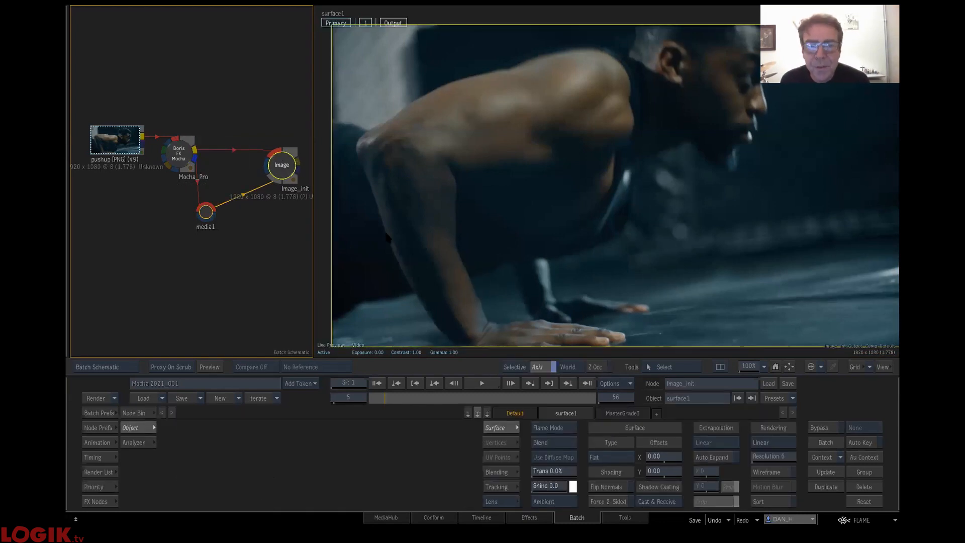
{"action": "left_click", "coordinate": [367, 22]}
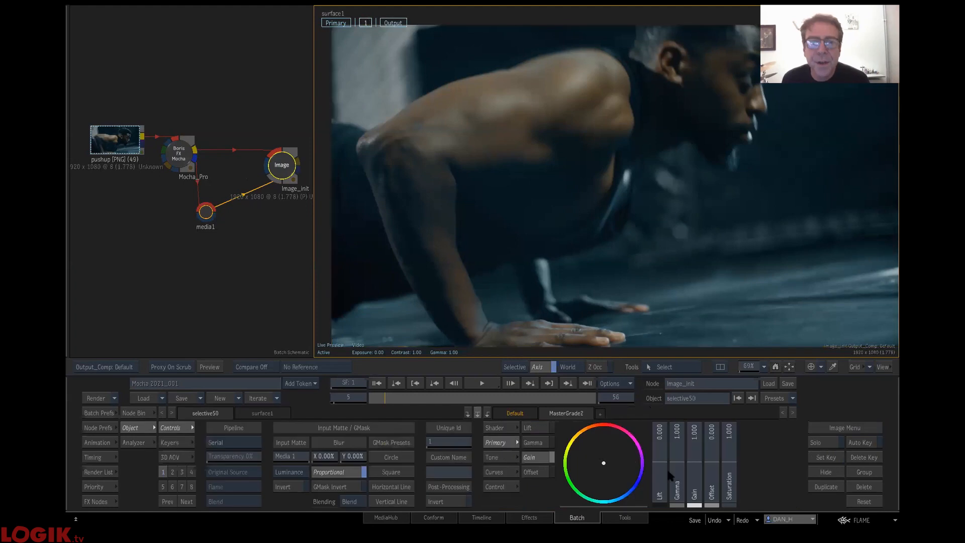
- Test and reset a reddish gain tint, and steepen selective 1's master RGB curve, lifting its midpoint slightly
{"action": "left_click_drag", "start_coordinate": [586, 437], "coordinate": [774, 336]}
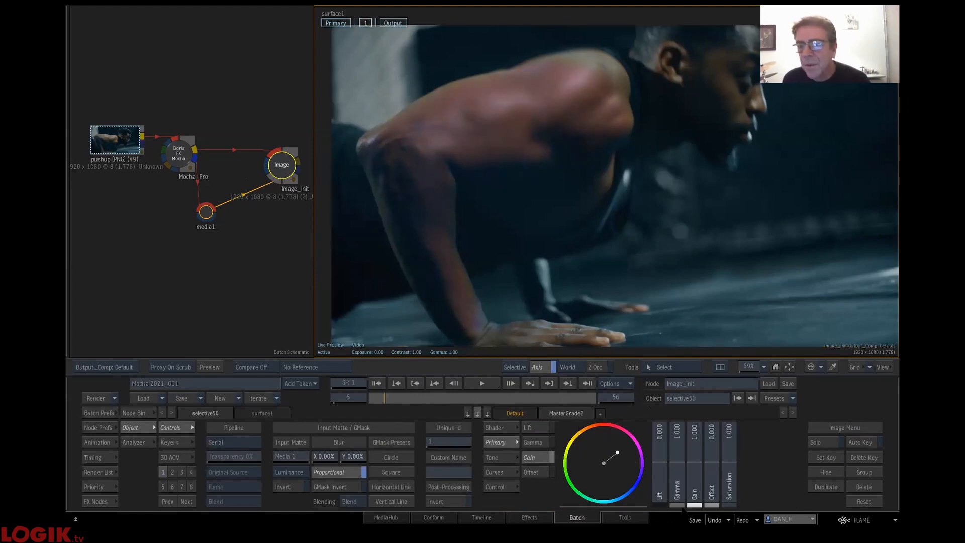
{"action": "left_click", "coordinate": [608, 454], "text": "ctrl"}
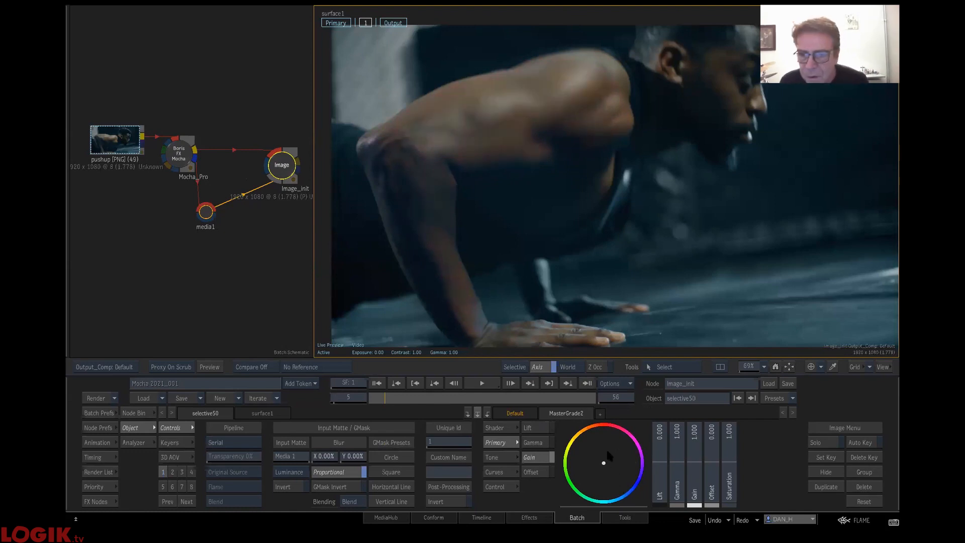
{"action": "left_click", "coordinate": [509, 475]}
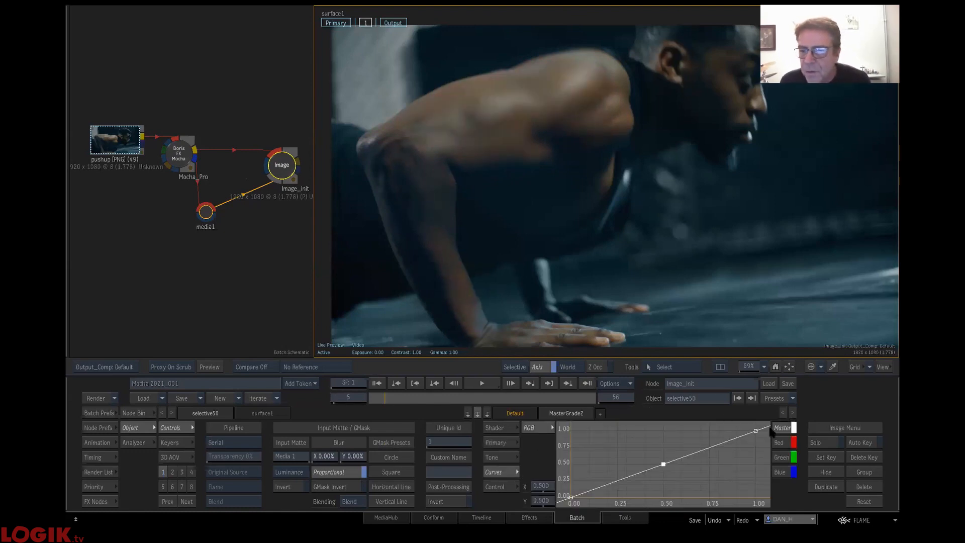
{"action": "left_click_drag", "start_coordinate": [756, 434], "coordinate": [711, 416]}
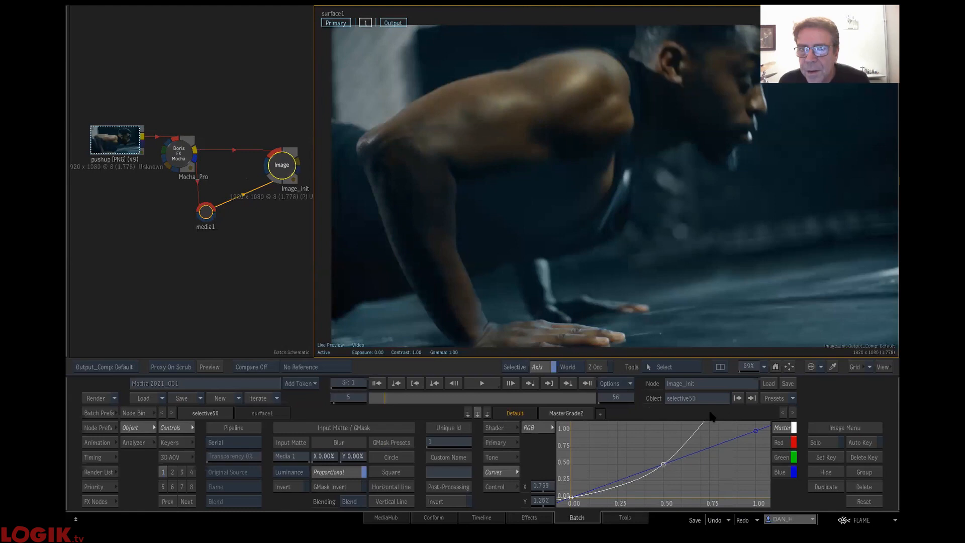
{"action": "left_click_drag", "start_coordinate": [663, 467], "coordinate": [659, 462]}
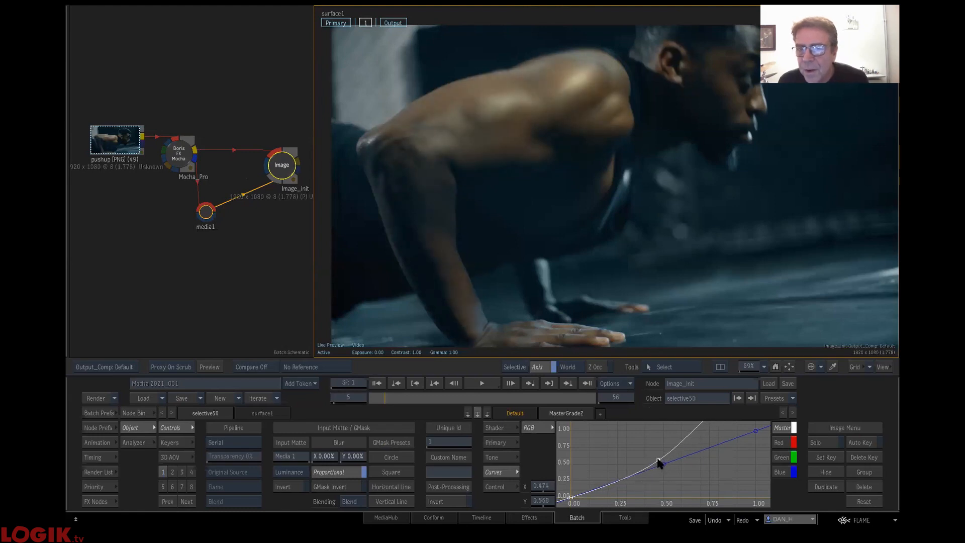
- Shift selective 1's primary gain slightly toward blue and scrub through the clip to check the arm grade
{"action": "left_click", "coordinate": [505, 442]}
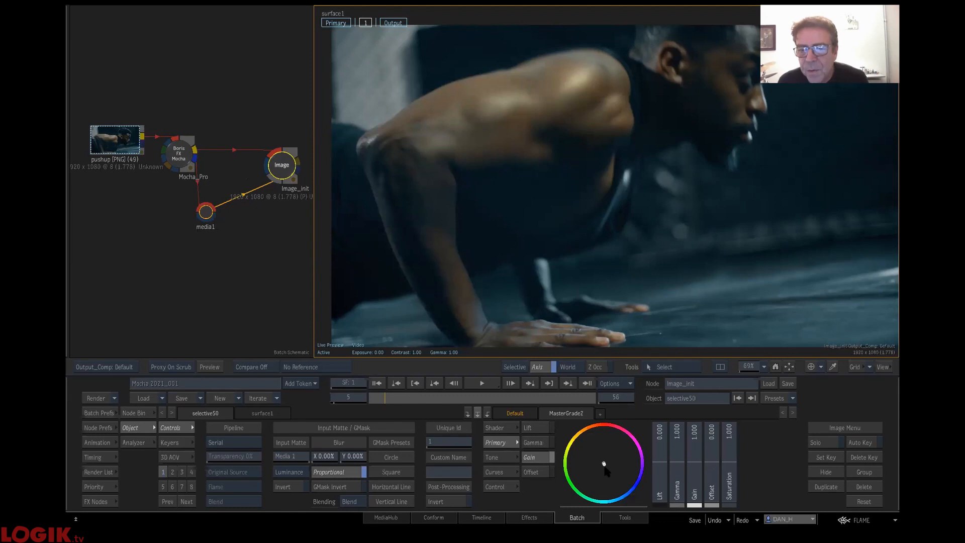
{"action": "left_click_drag", "start_coordinate": [606, 473], "coordinate": [633, 511]}
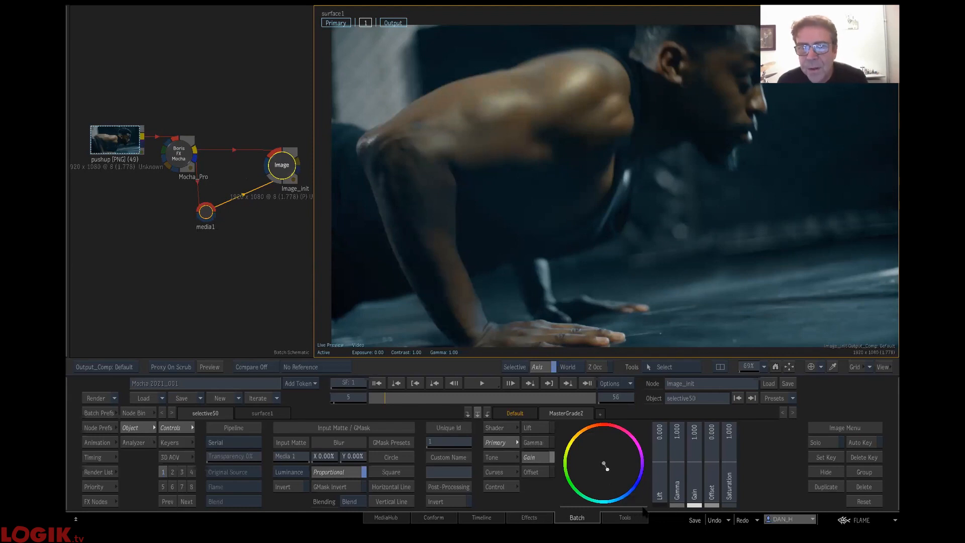
{"action": "left_click", "coordinate": [292, 168]}
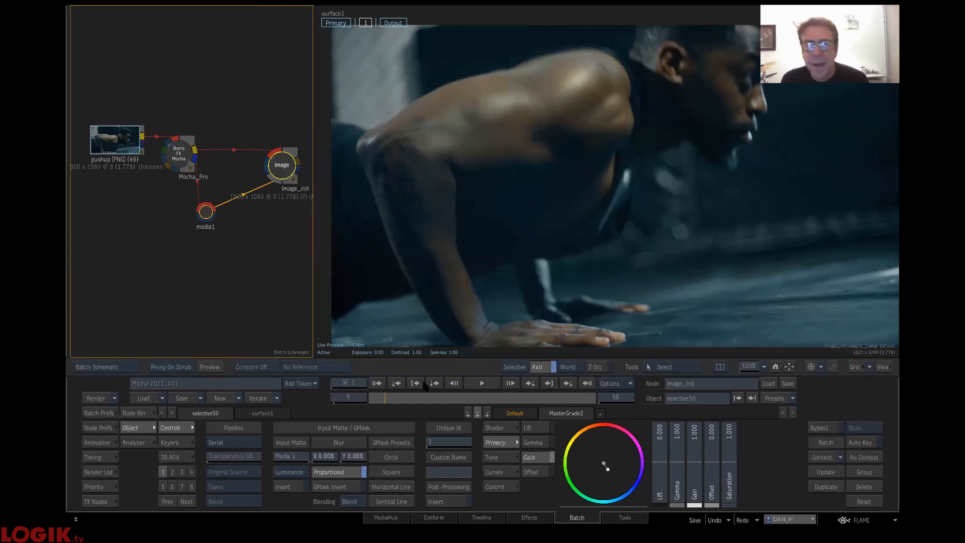
{"action": "left_click", "coordinate": [580, 398]}
{"action": "left_click_drag", "start_coordinate": [438, 398], "coordinate": [260, 392]}
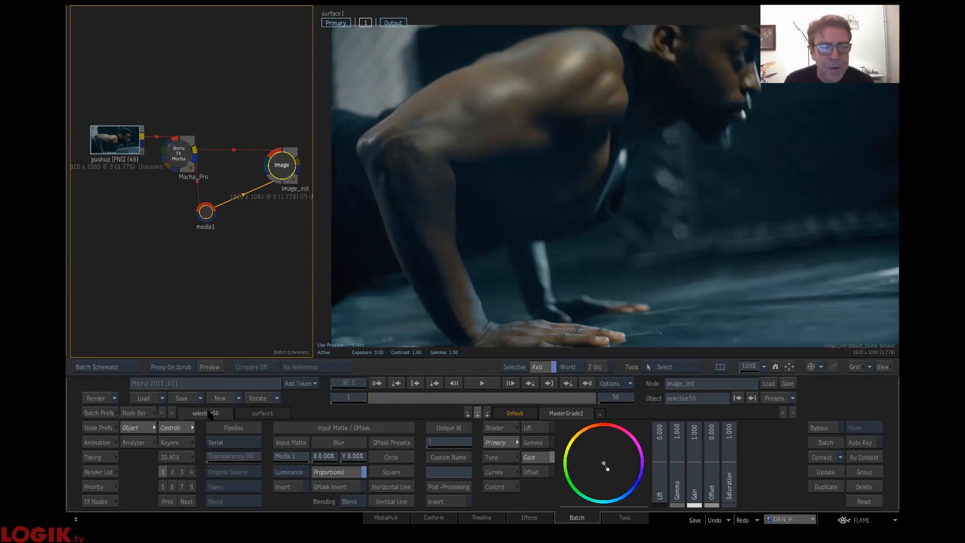
- Clear the batch, load the 01 TS 0 setup from the user bin, and scrub through its tw2 clip
{"action": "left_click_drag", "start_coordinate": [284, 159], "coordinate": [293, 504]}
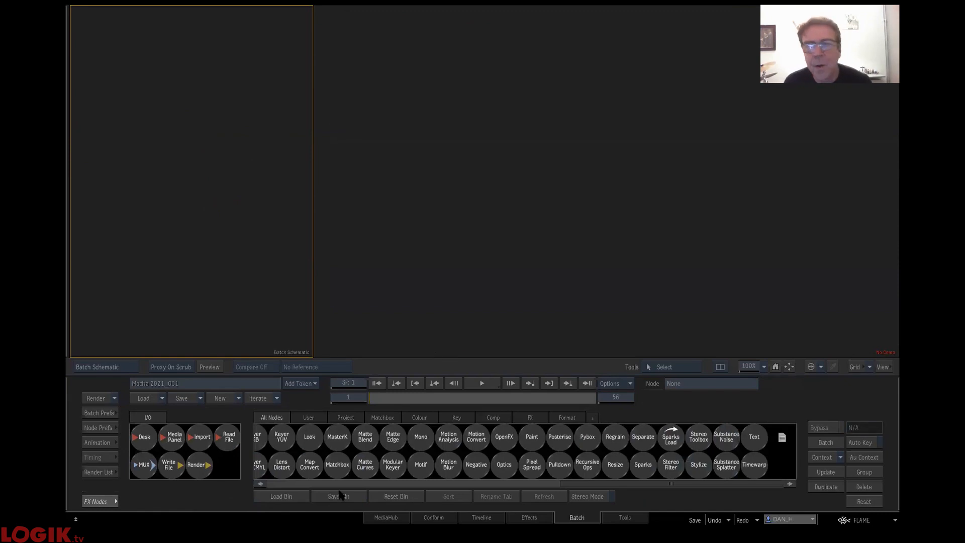
{"action": "left_click", "coordinate": [309, 417]}
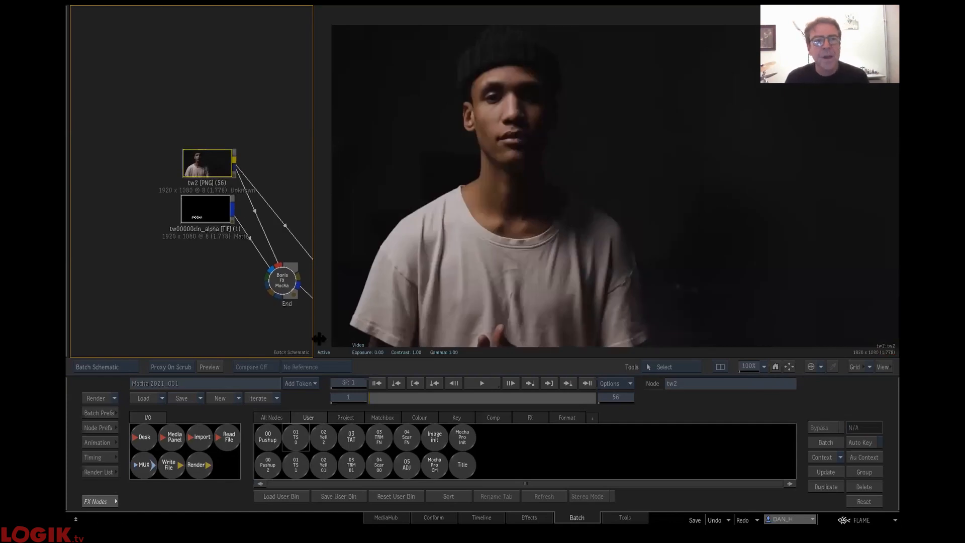
{"action": "left_click_drag", "start_coordinate": [380, 400], "coordinate": [508, 399]}
{"action": "left_click_drag", "start_coordinate": [609, 405], "coordinate": [352, 401]}
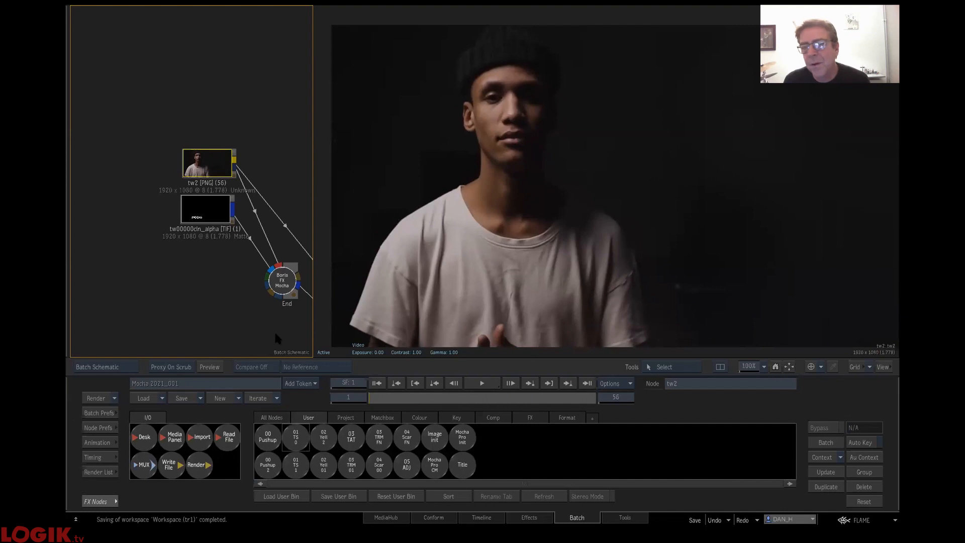
{"action": "left_click_drag", "start_coordinate": [282, 133], "coordinate": [178, 62]}
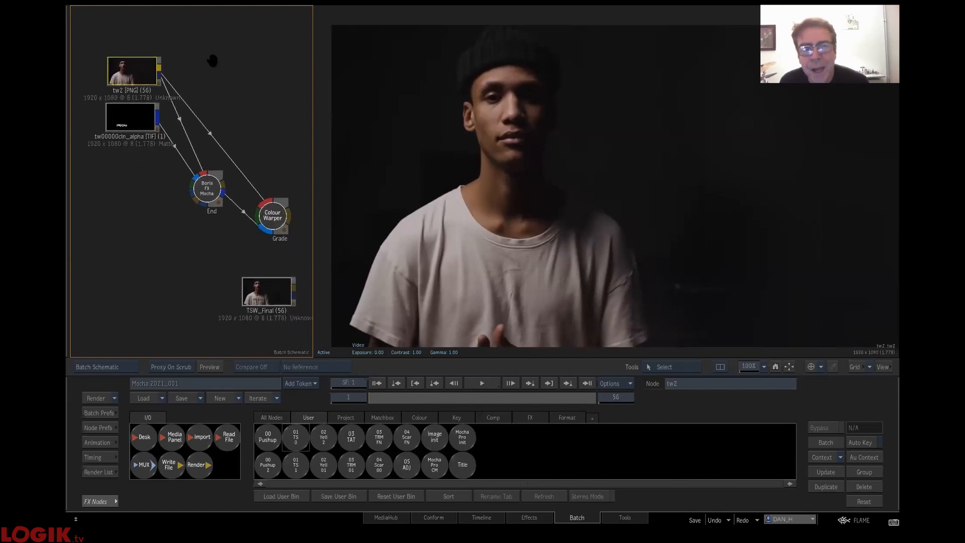
- Compare the tw00000cln_alpha matte with the tw2 clip
{"action": "left_click", "coordinate": [125, 121]}
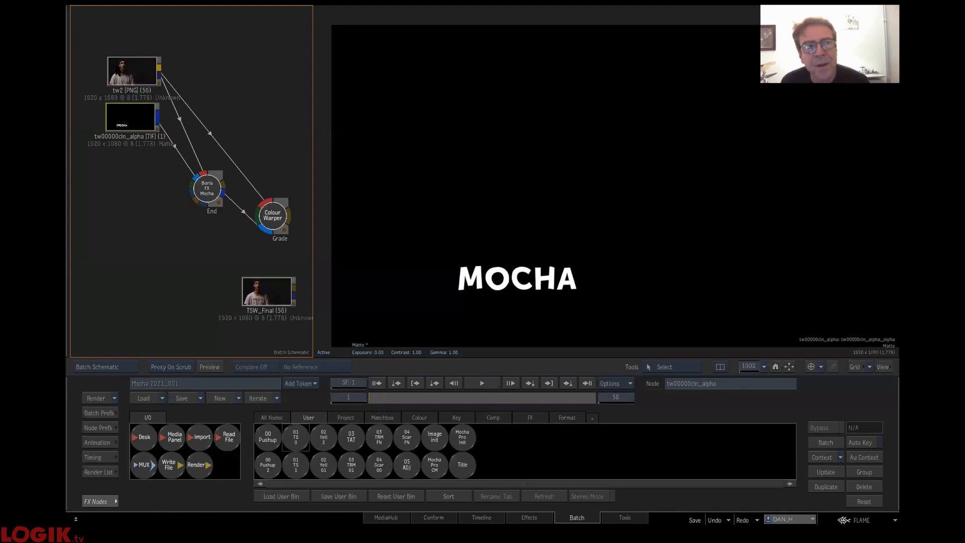
{"action": "left_click", "coordinate": [117, 70]}
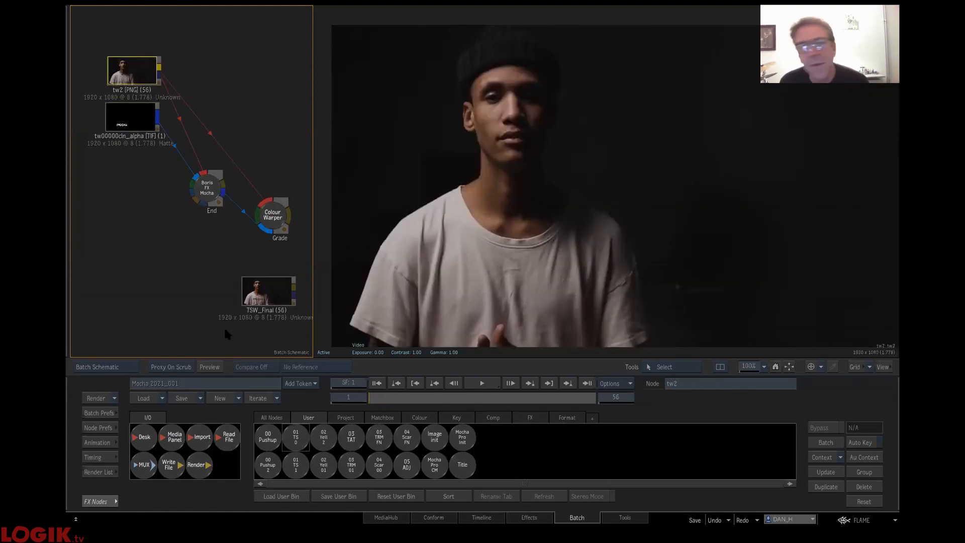
{"action": "left_click", "coordinate": [142, 126]}
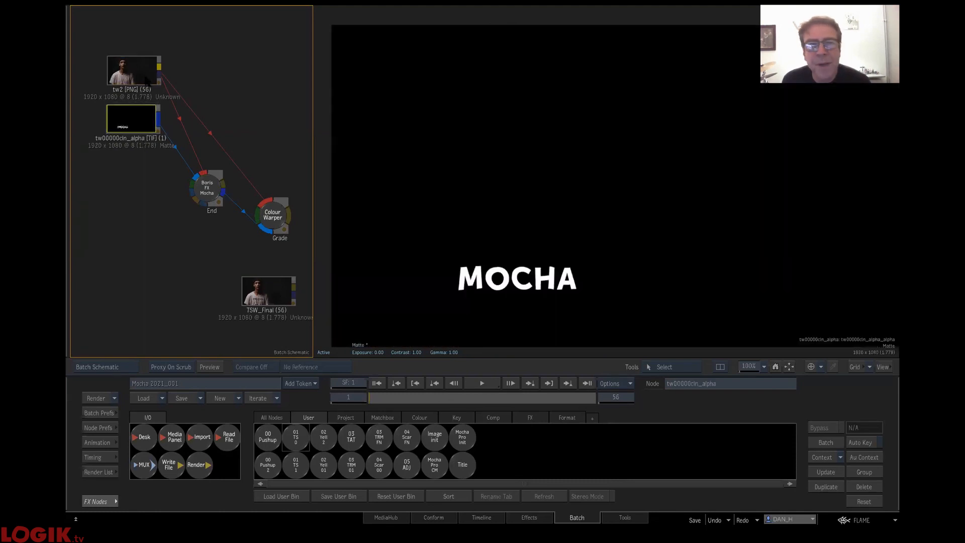
{"action": "left_click", "coordinate": [107, 76]}
{"action": "left_click_drag", "start_coordinate": [354, 399], "coordinate": [233, 302]}
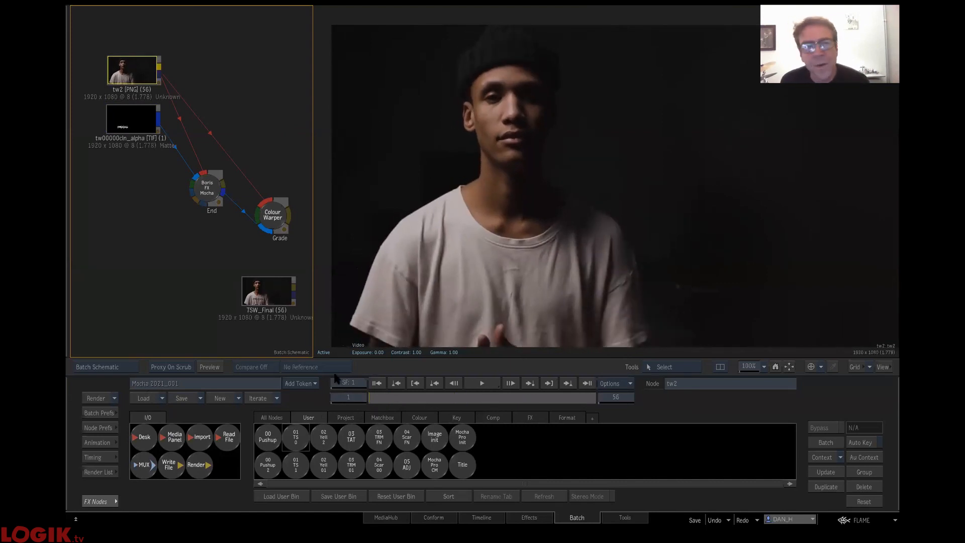
- Launch the Mocha interface from the End node and create a rectangular spline over the chest of the man's T-shirt
{"action": "left_click_drag", "start_coordinate": [211, 186], "coordinate": [196, 175]}
{"action": "double_click", "coordinate": [195, 175]}
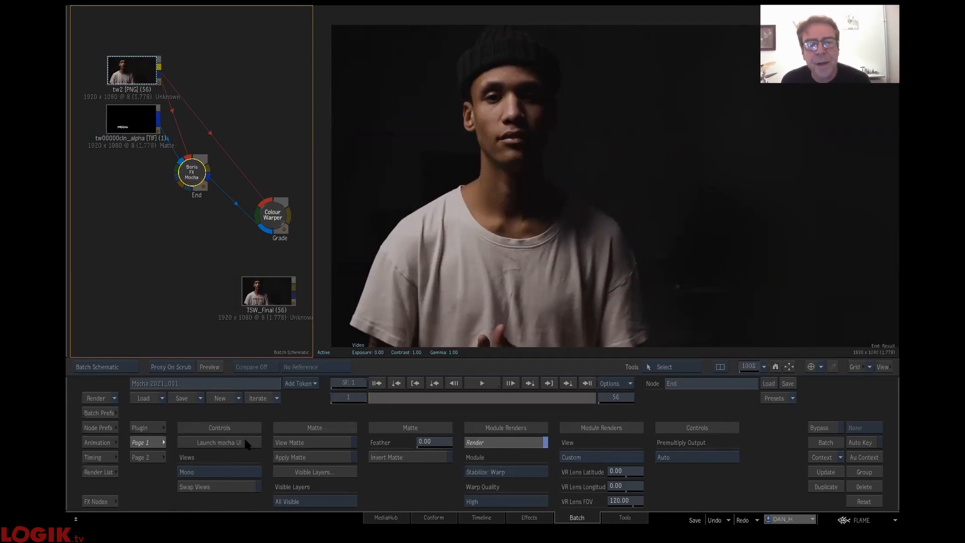
{"action": "left_click", "coordinate": [246, 443]}
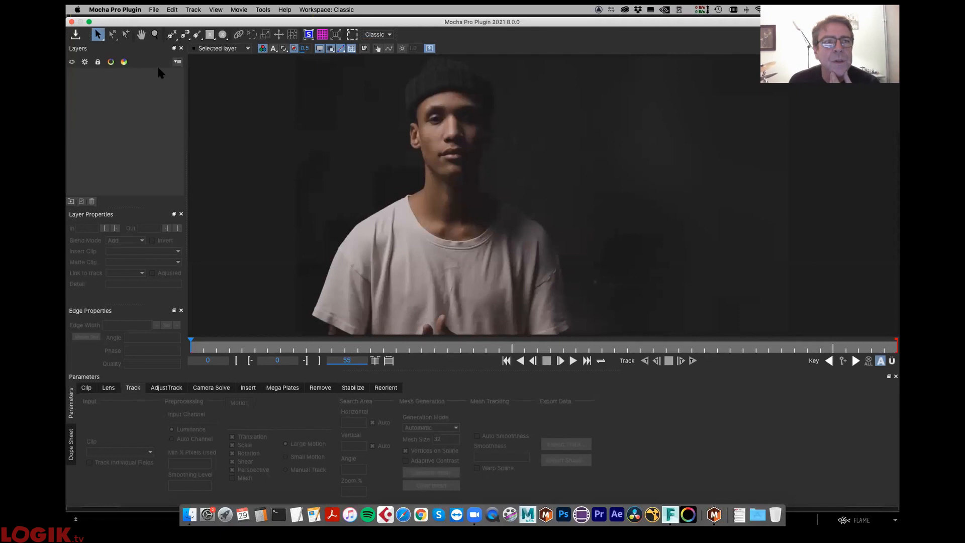
{"action": "left_click", "coordinate": [210, 35]}
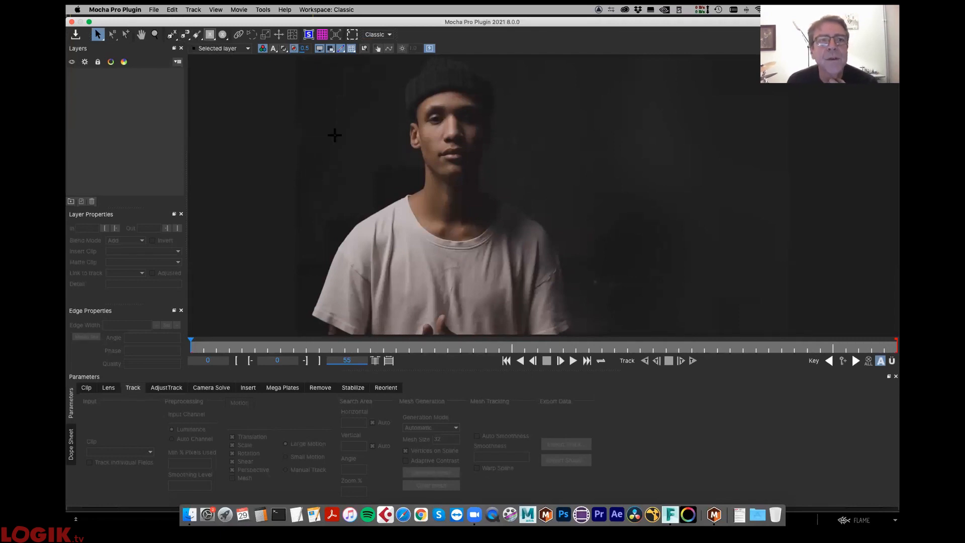
{"action": "left_click_drag", "start_coordinate": [395, 247], "coordinate": [507, 311]}
{"action": "left_click", "coordinate": [172, 35]}
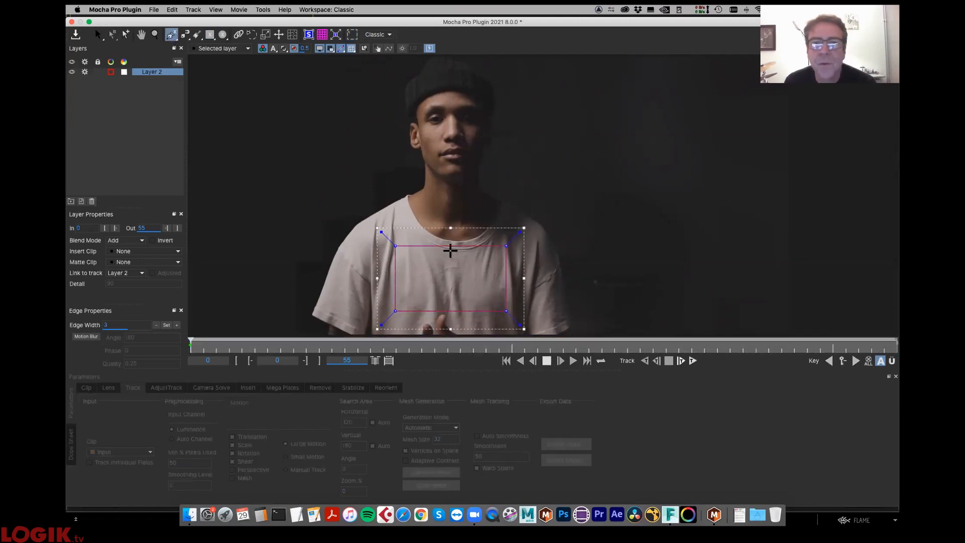
{"action": "left_click", "coordinate": [452, 256]}
{"action": "left_click_drag", "start_coordinate": [448, 244], "coordinate": [451, 255]}
{"action": "key", "text": "super+z"}
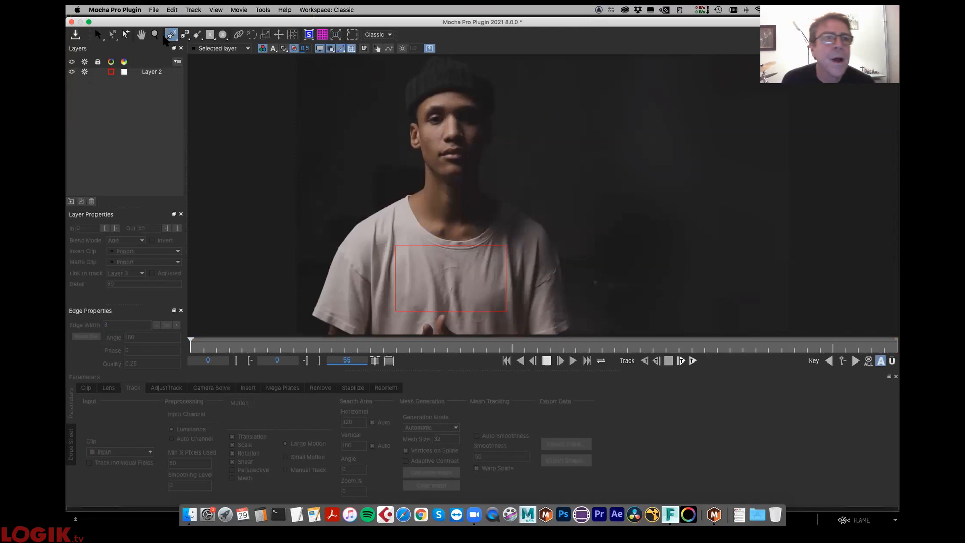
- Insert a point in the middle of the rectangle's upper edge and pull it down below the shirt collar
{"action": "left_click", "coordinate": [126, 35]}
{"action": "left_click", "coordinate": [452, 246]}
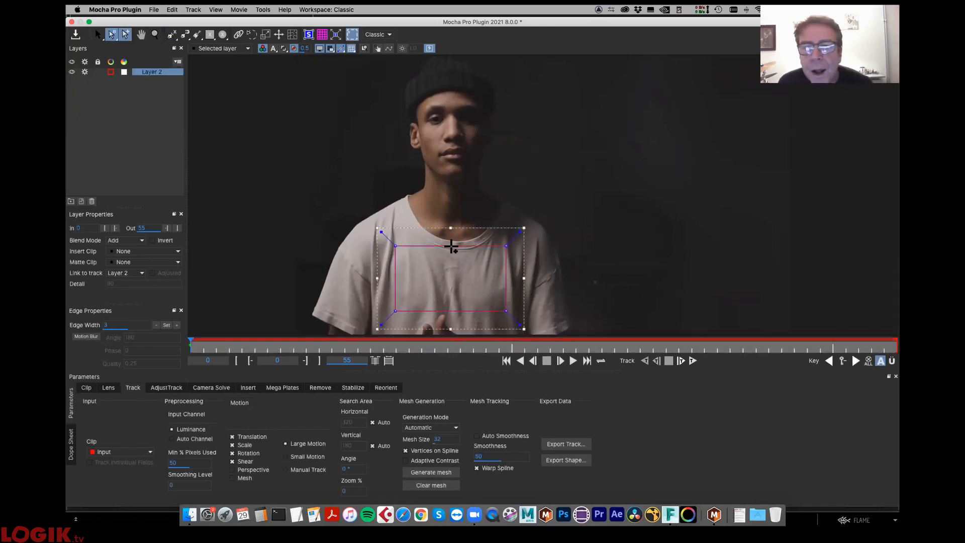
{"action": "left_click_drag", "start_coordinate": [449, 245], "coordinate": [451, 260]}
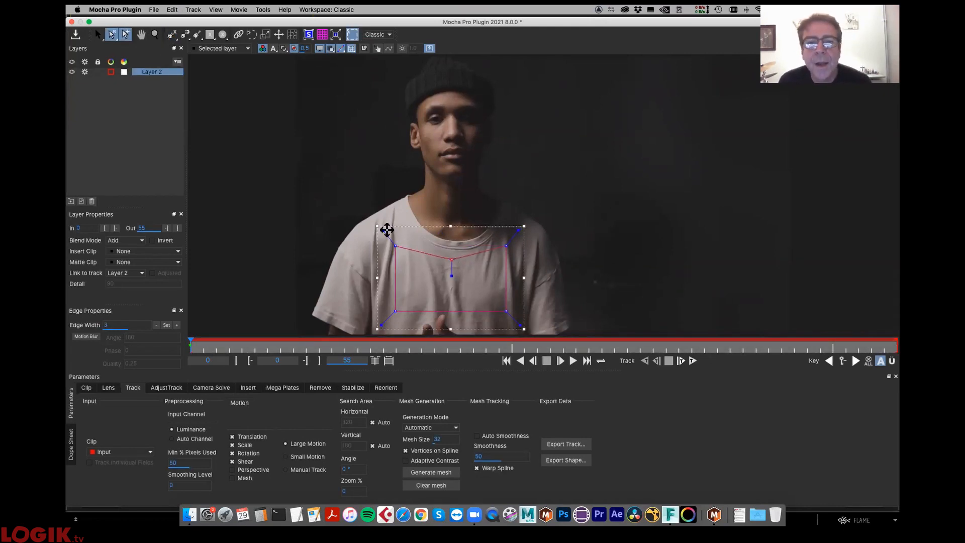
- Round the chest spline's corners and enable Perspective and Mesh motion for its track
{"action": "left_click_drag", "start_coordinate": [385, 232], "coordinate": [386, 234]}
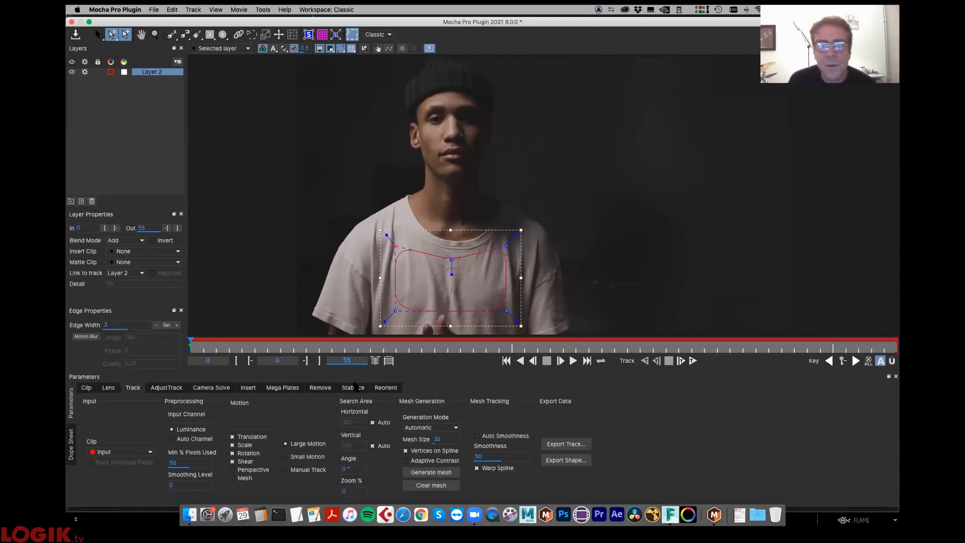
{"action": "left_click", "coordinate": [233, 470]}
{"action": "left_click", "coordinate": [247, 479]}
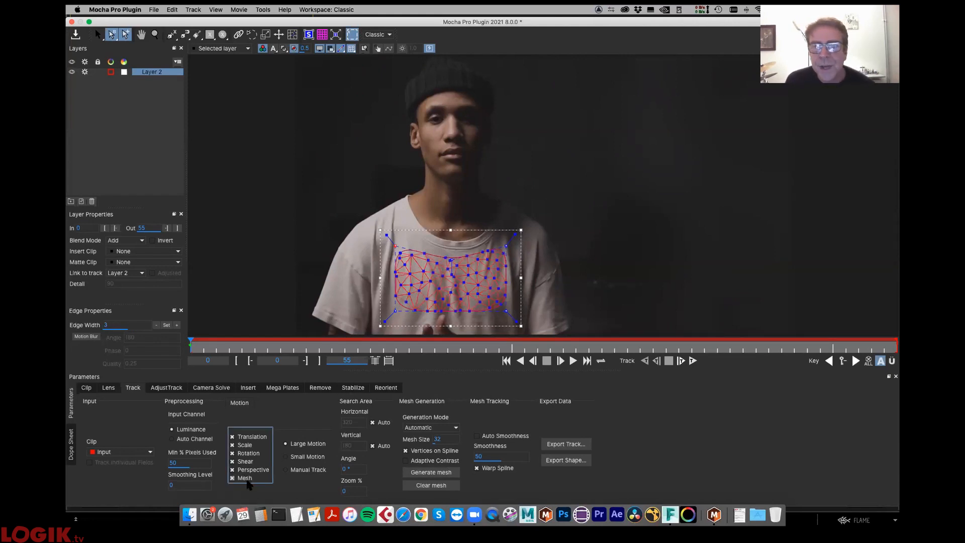
- Generate the tracking mesh with Adaptive Contrast, and regenerate it at mesh size 21
{"action": "left_click", "coordinate": [431, 472]}
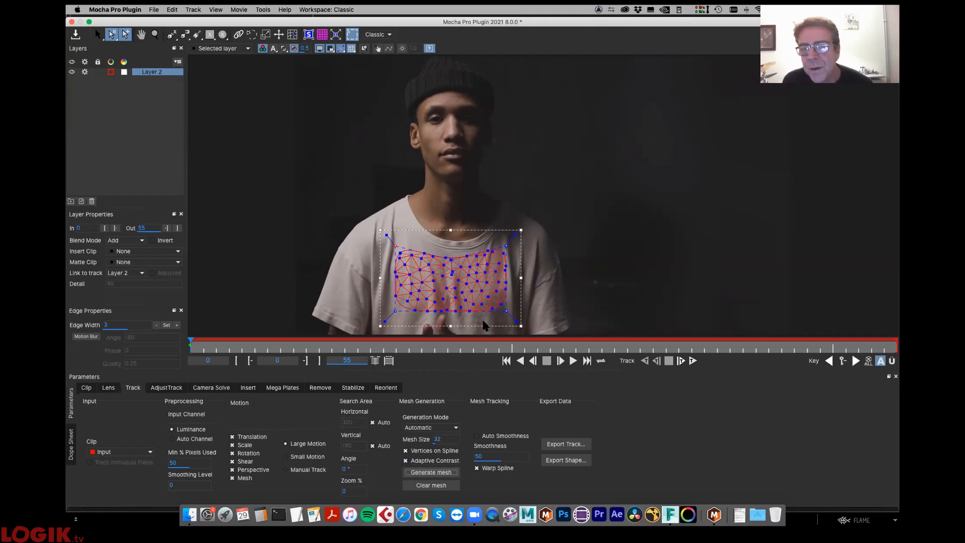
{"action": "left_click_drag", "start_coordinate": [448, 440], "coordinate": [446, 440]}
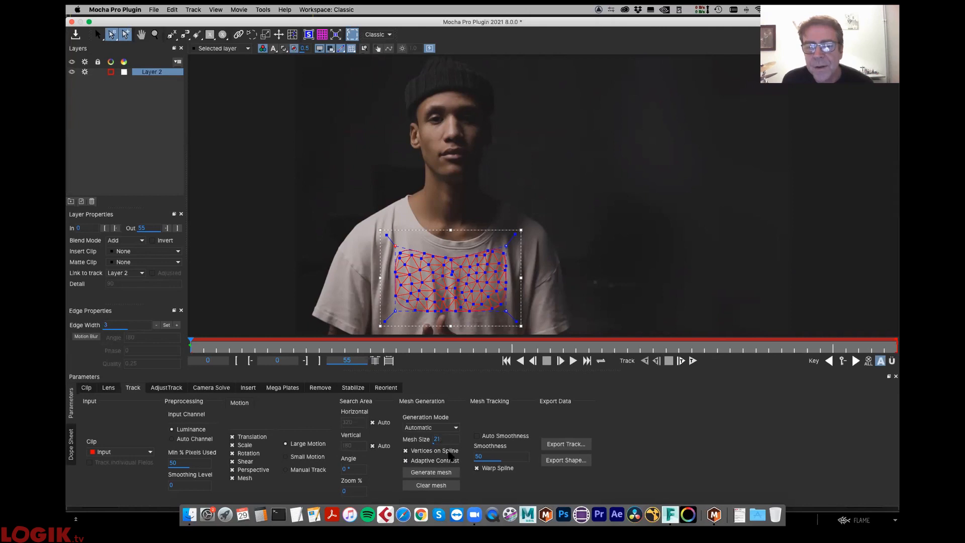
{"action": "left_click", "coordinate": [431, 473]}
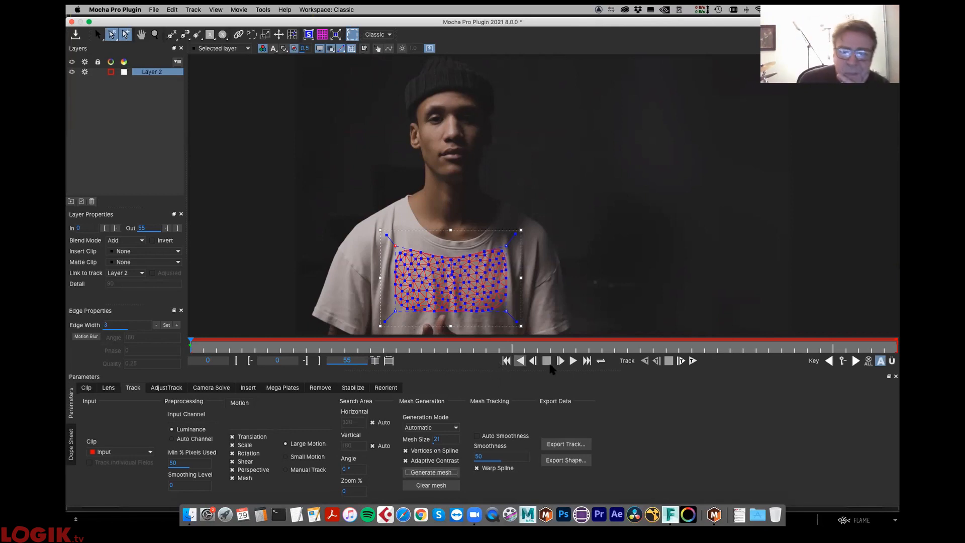
- Track the T-shirt layer forward for part of the clip, stop the track and return to the first frame
{"action": "left_click", "coordinate": [692, 361]}
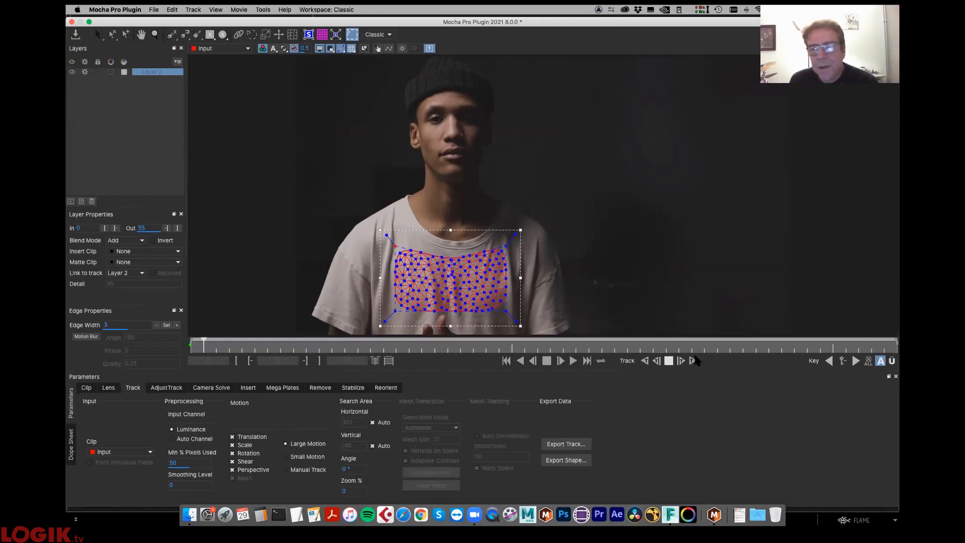
{"action": "left_click", "coordinate": [668, 361]}
{"action": "left_click_drag", "start_coordinate": [266, 347], "coordinate": [90, 360]}
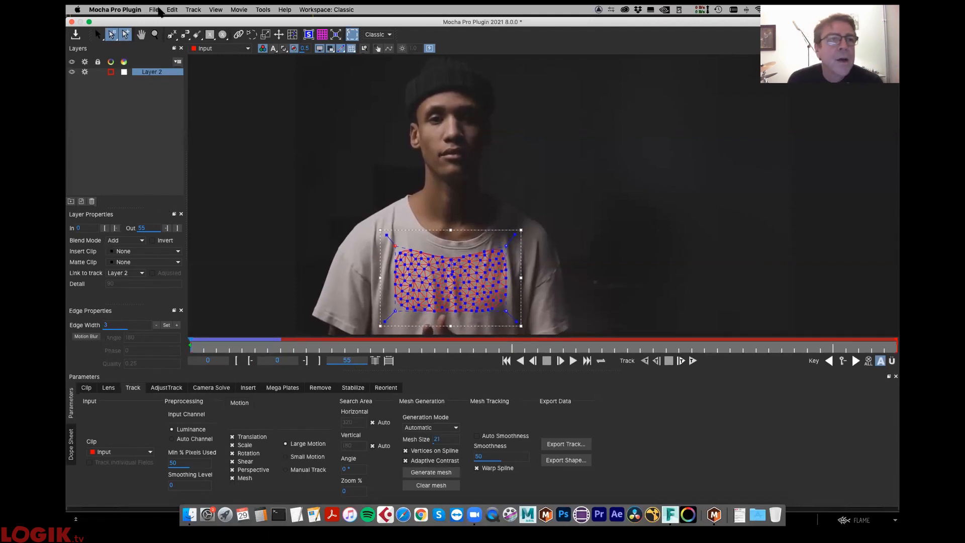
- Open the TSW.mocha project from the Setup folder without saving the current project's changes
{"action": "left_click", "coordinate": [154, 10]}
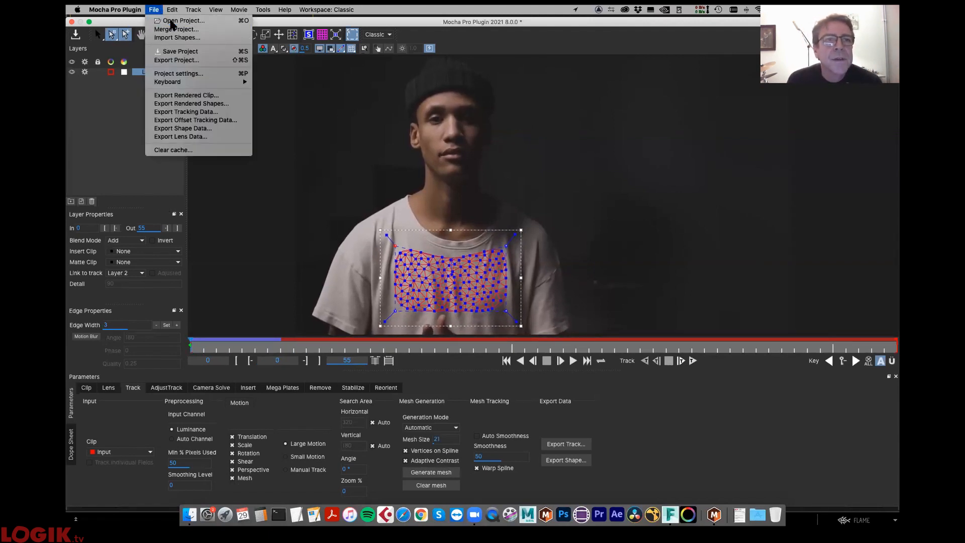
{"action": "left_click", "coordinate": [159, 11]}
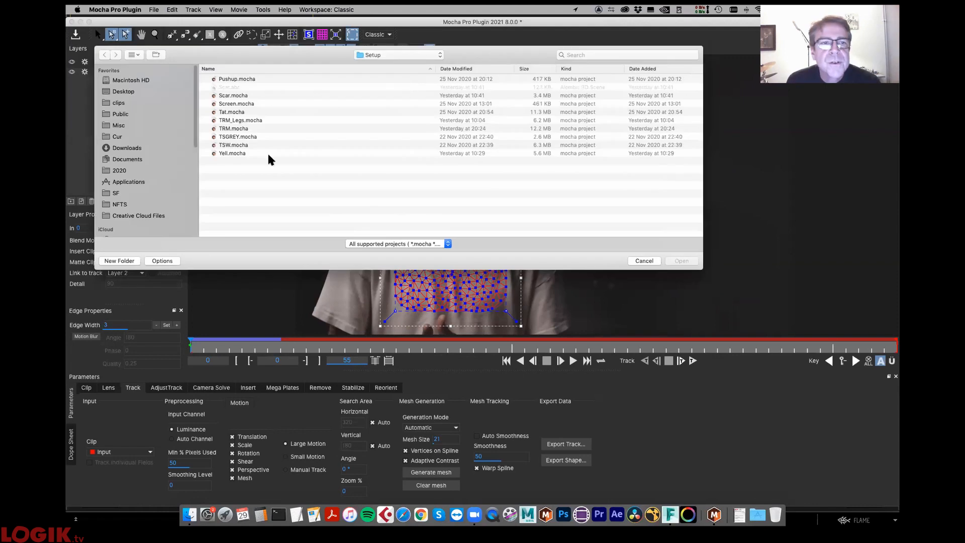
{"action": "double_click", "coordinate": [244, 145]}
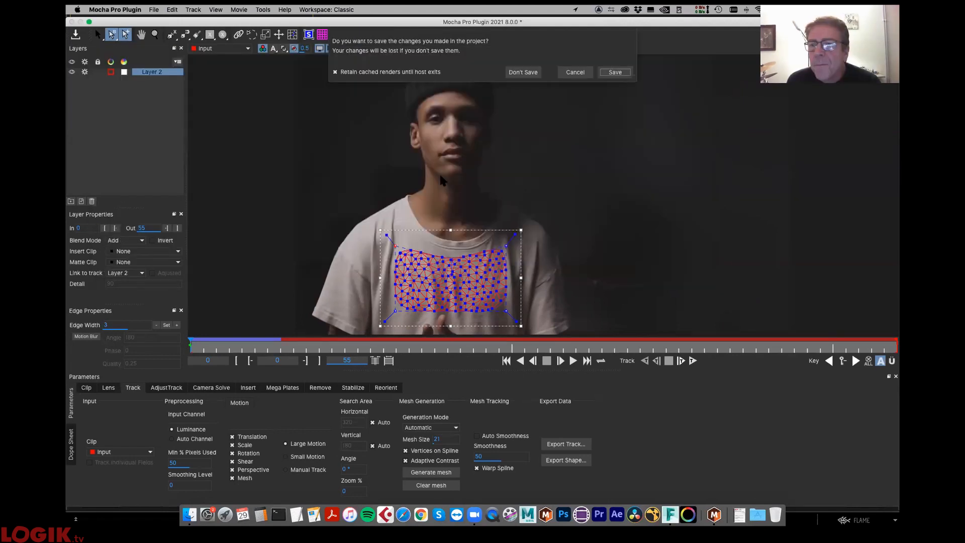
{"action": "left_click", "coordinate": [522, 72]}
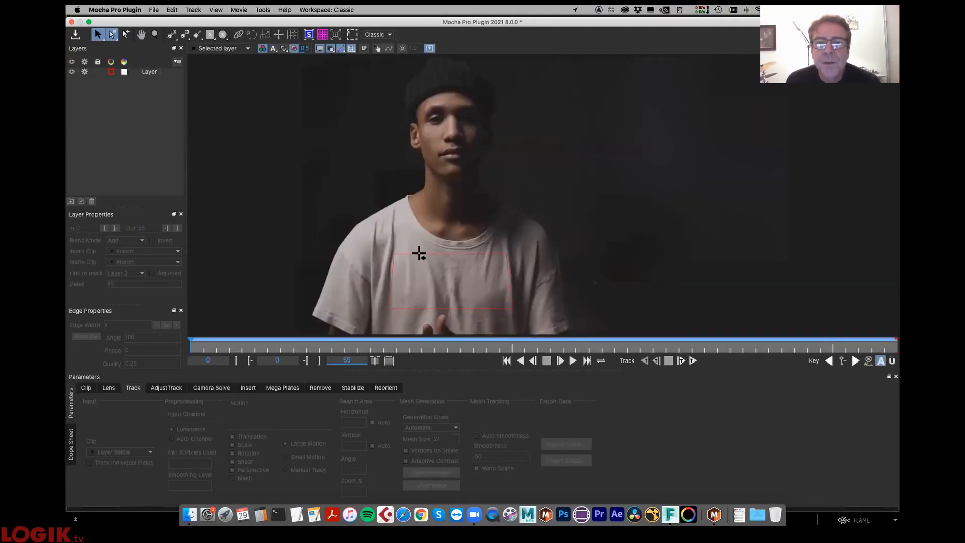
- Select Layer 1's chest spline, scrub through its mesh track and hide the mesh overlay
{"action": "left_click", "coordinate": [418, 252]}
{"action": "left_click_drag", "start_coordinate": [207, 348], "coordinate": [92, 311]}
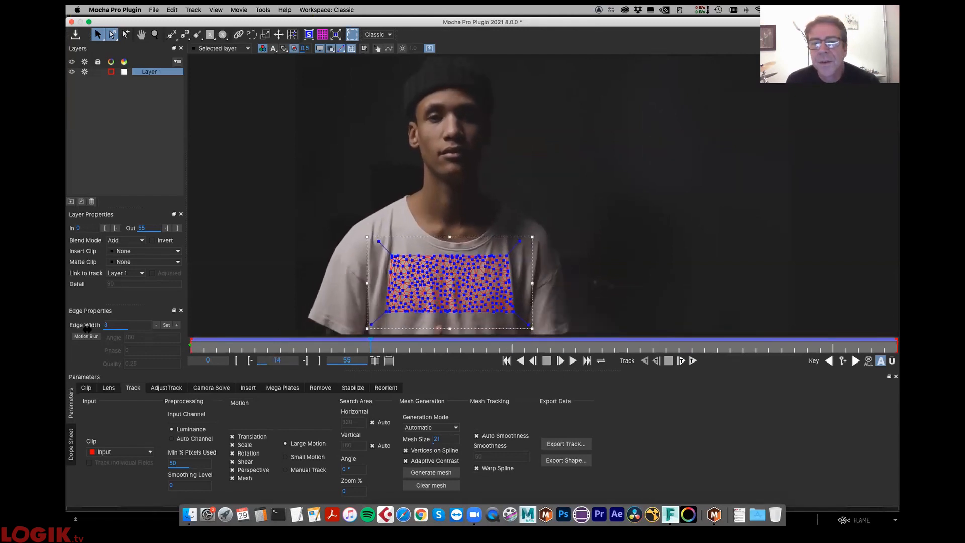
{"action": "left_click", "coordinate": [352, 49]}
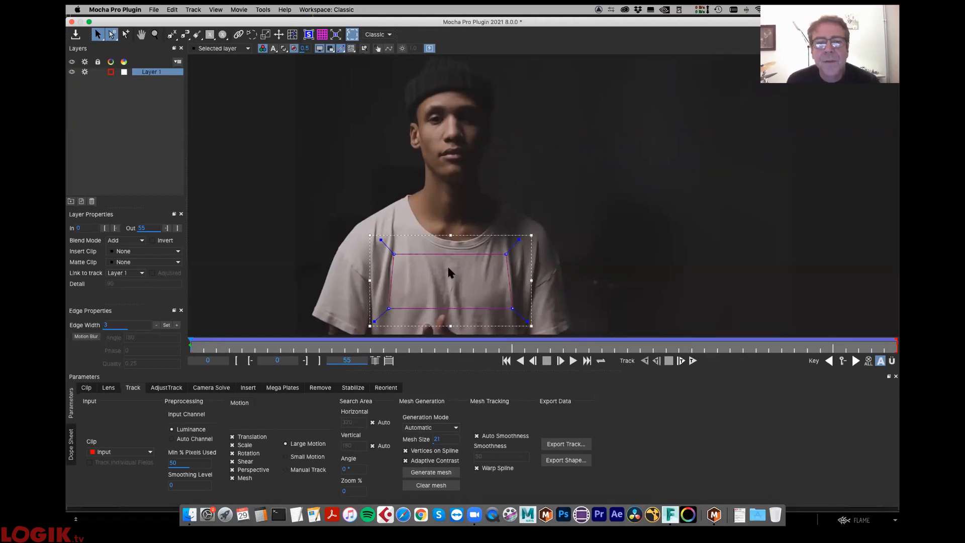
- In the Stabilize module, compare All Motion smoothing with X and Y Translation only, and add Zoom to the smoothing
{"action": "left_click", "coordinate": [358, 390]}
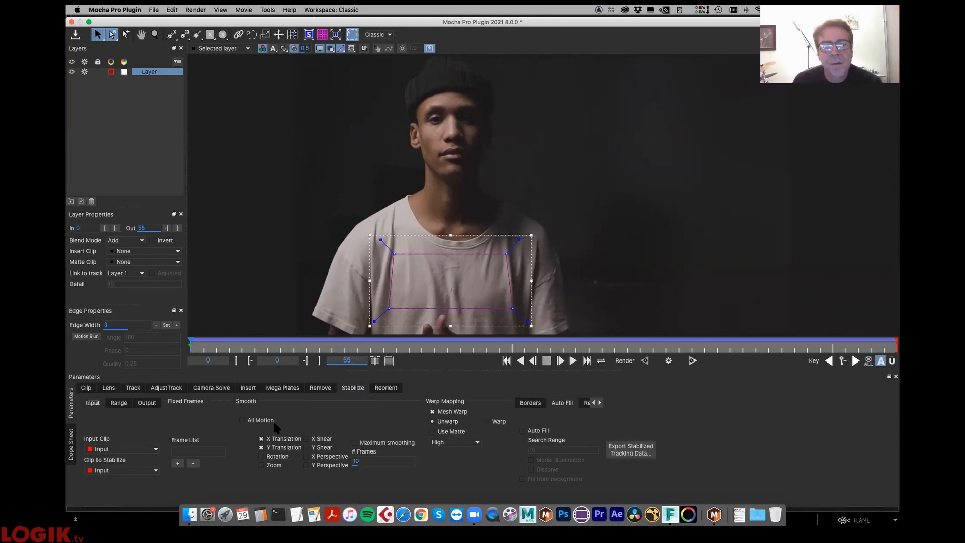
{"action": "left_click", "coordinate": [243, 420]}
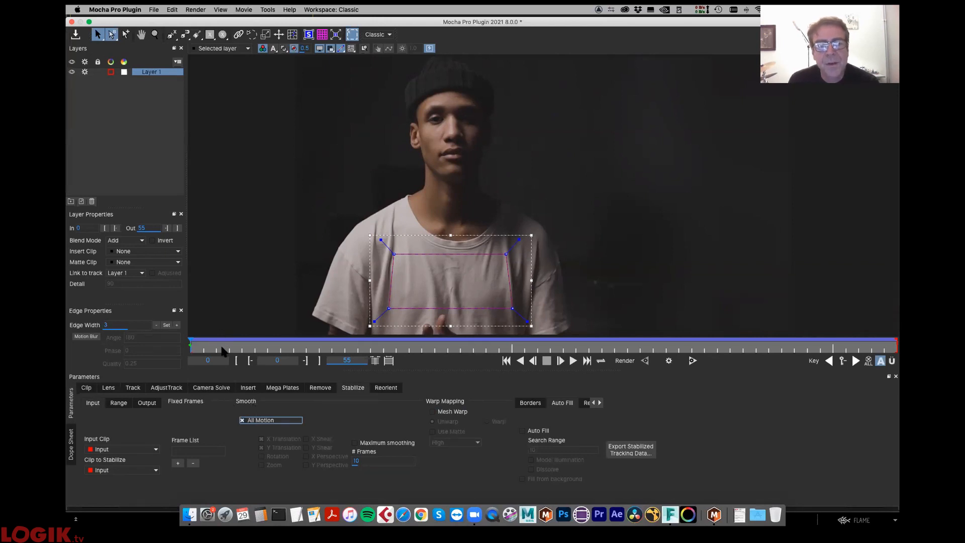
{"action": "left_click", "coordinate": [242, 420]}
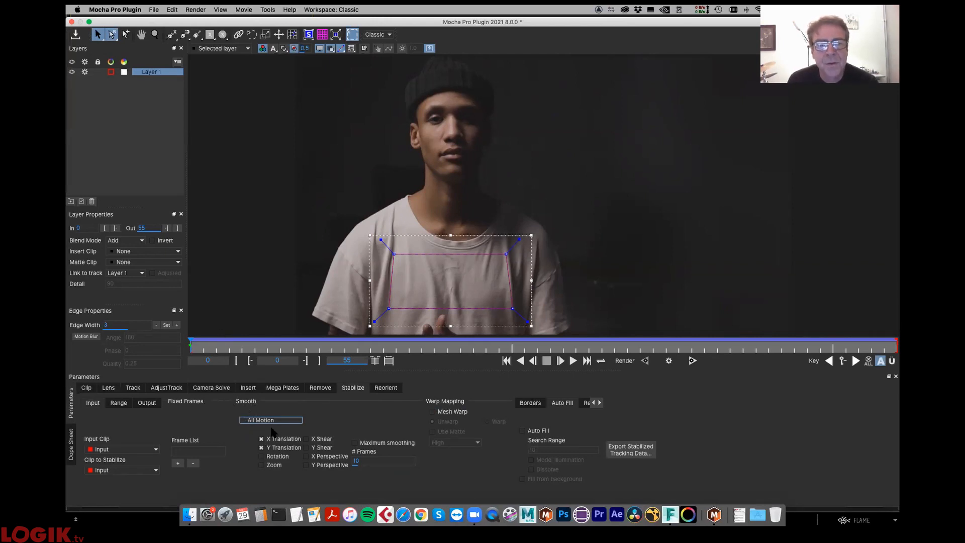
{"action": "mouse_move", "coordinate": [234, 351]}
{"action": "left_mouse_down"}
{"action": "mouse_move", "coordinate": [698, 352]}
{"action": "mouse_move", "coordinate": [405, 341]}
{"action": "mouse_move", "coordinate": [684, 309]}
{"action": "mouse_move", "coordinate": [511, 249]}
{"action": "mouse_move", "coordinate": [231, 347]}
{"action": "left_mouse_up"}
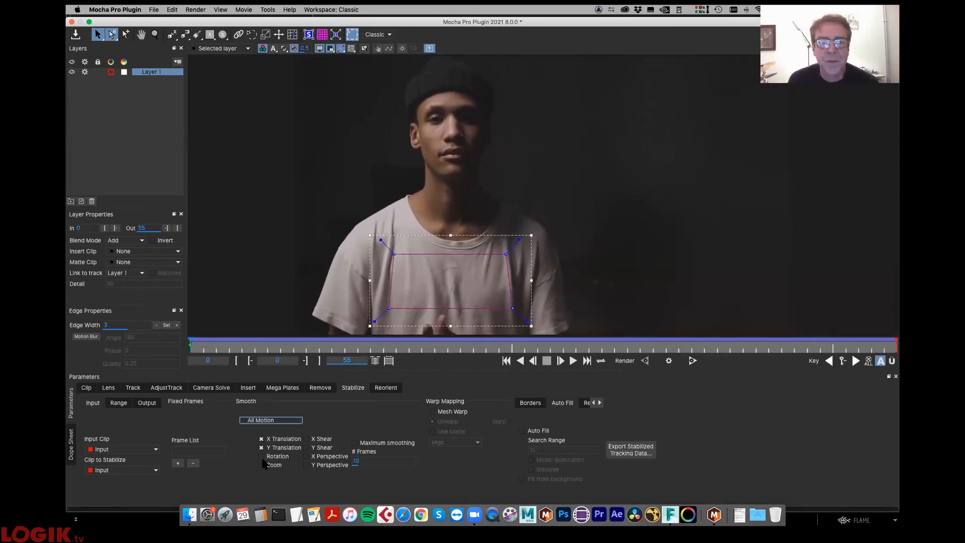
{"action": "left_click", "coordinate": [260, 465]}
{"action": "left_click_drag", "start_coordinate": [229, 347], "coordinate": [132, 380]}
- Turn on All Motion smoothing, play and scrub the stabilized clip, and turn All Motion off again
{"action": "left_click", "coordinate": [242, 420]}
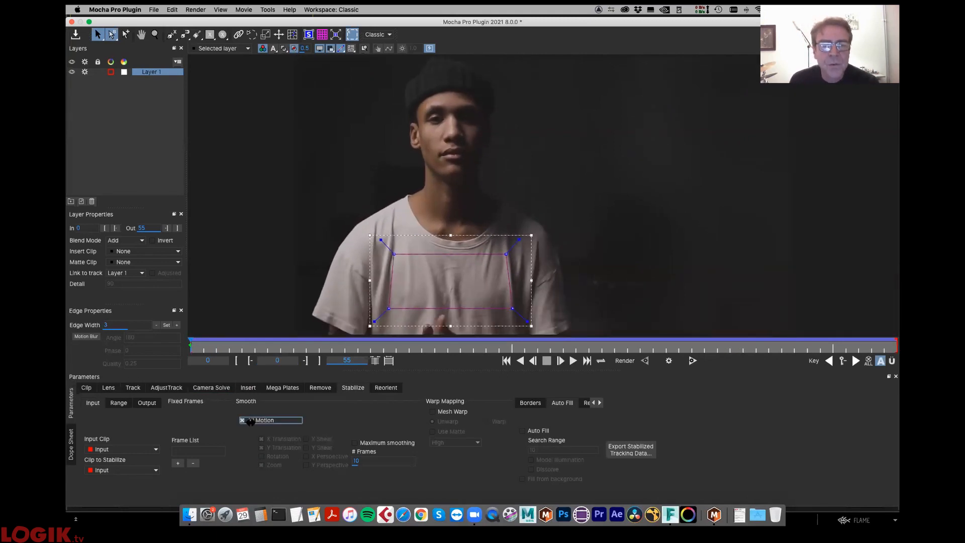
{"action": "left_click_drag", "start_coordinate": [214, 349], "coordinate": [574, 360]}
{"action": "left_click", "coordinate": [573, 360]}
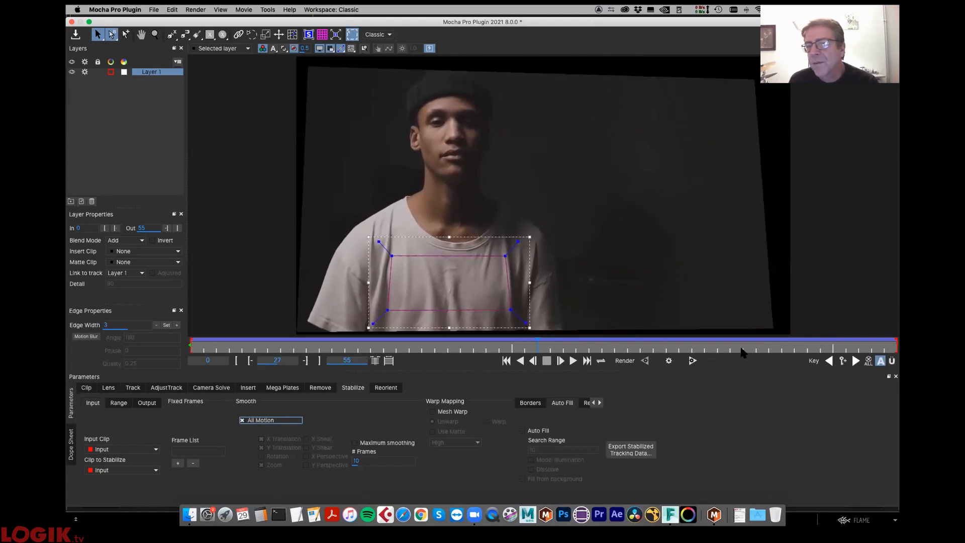
{"action": "left_click_drag", "start_coordinate": [216, 348], "coordinate": [128, 384]}
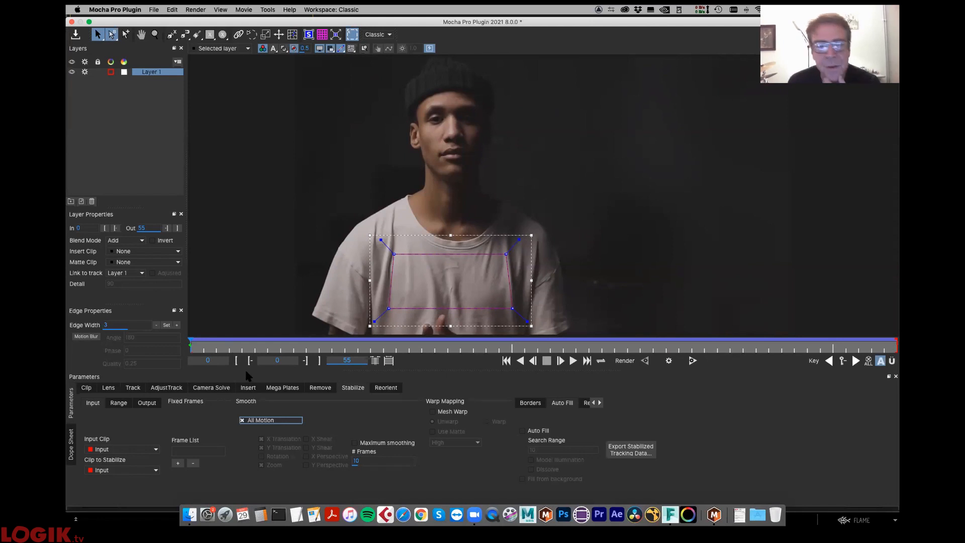
{"action": "left_click", "coordinate": [242, 420]}
- Enable Mesh Warp in Unwarp mode and scrub through the flattened T-shirt
{"action": "left_click", "coordinate": [435, 411]}
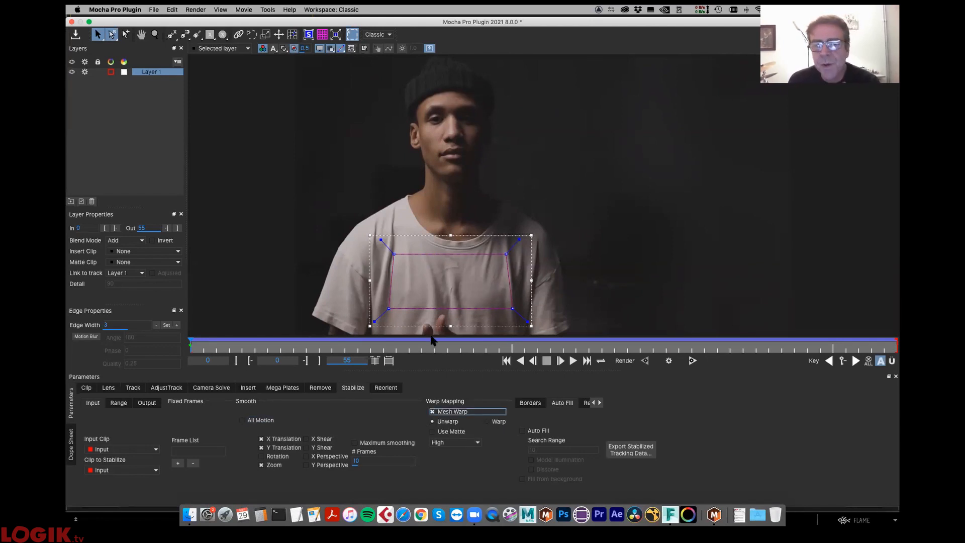
{"action": "left_click", "coordinate": [487, 421]}
{"action": "left_click", "coordinate": [436, 422]}
{"action": "left_click_drag", "start_coordinate": [213, 346], "coordinate": [69, 336]}
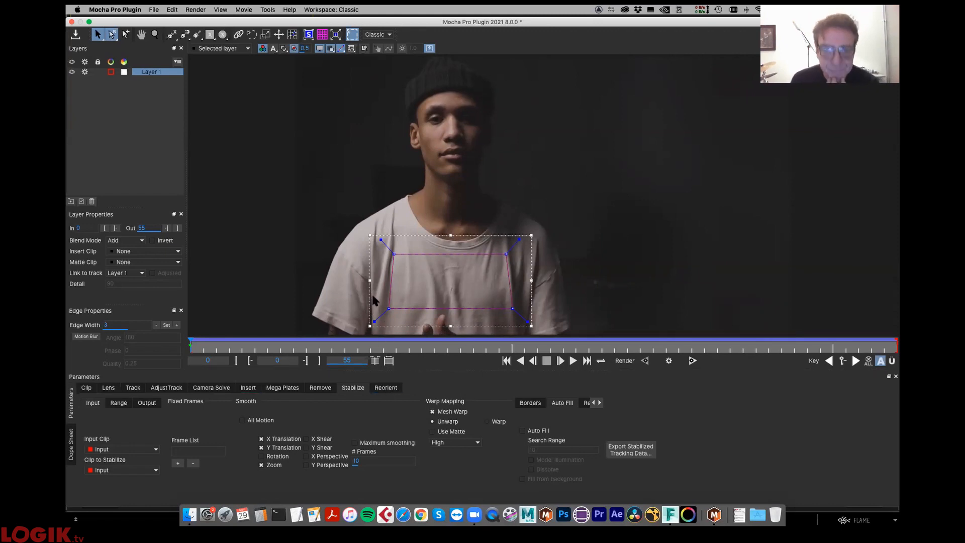
- Switch the mesh warp mapping to Warp, show the alpha channel and scrub through the warped MOCHA matte
{"action": "left_click", "coordinate": [487, 422]}
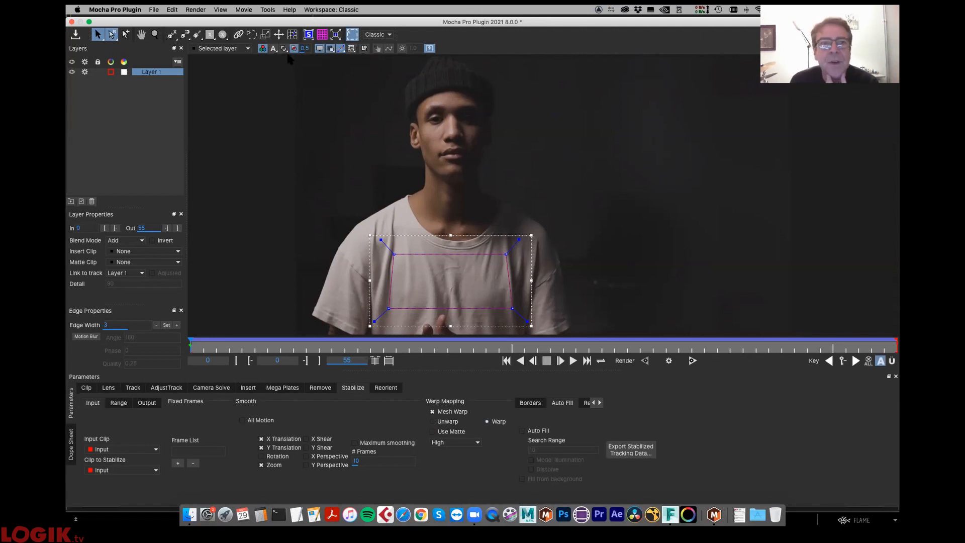
{"action": "left_click", "coordinate": [276, 50]}
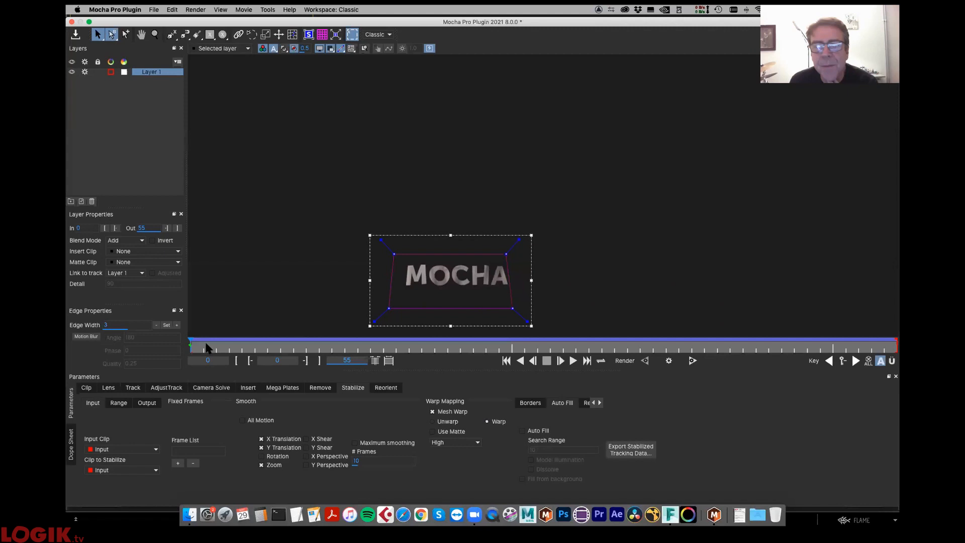
{"action": "left_click", "coordinate": [280, 347]}
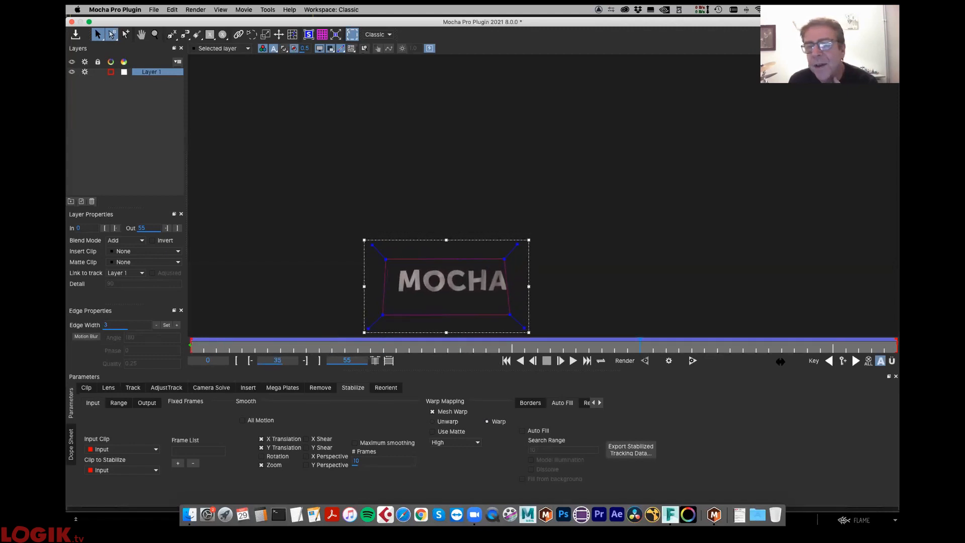
{"action": "left_click", "coordinate": [325, 346]}
{"action": "left_click_drag", "start_coordinate": [335, 288], "coordinate": [267, 231]}
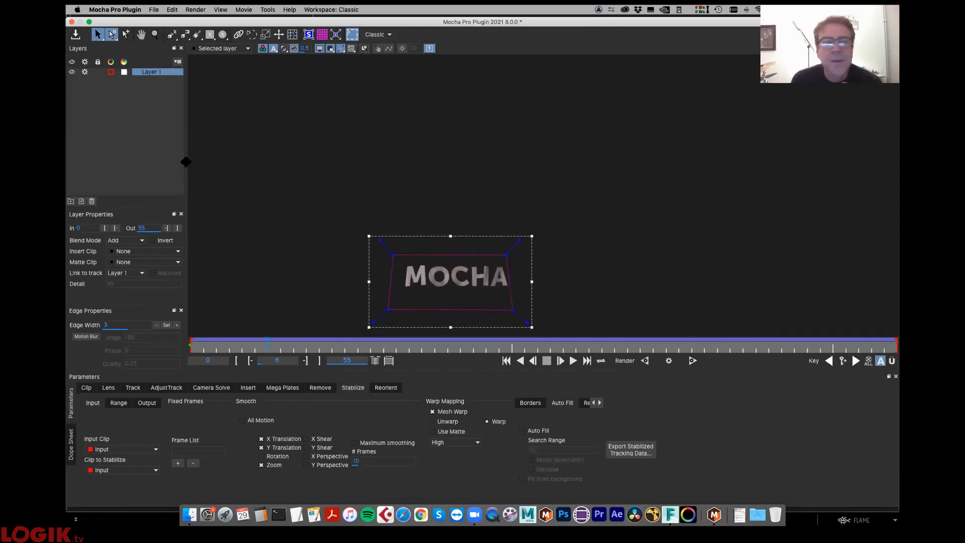
- Save the Mocha project and close its interface to return to the End node in Flame's batch
{"action": "left_click", "coordinate": [76, 36]}
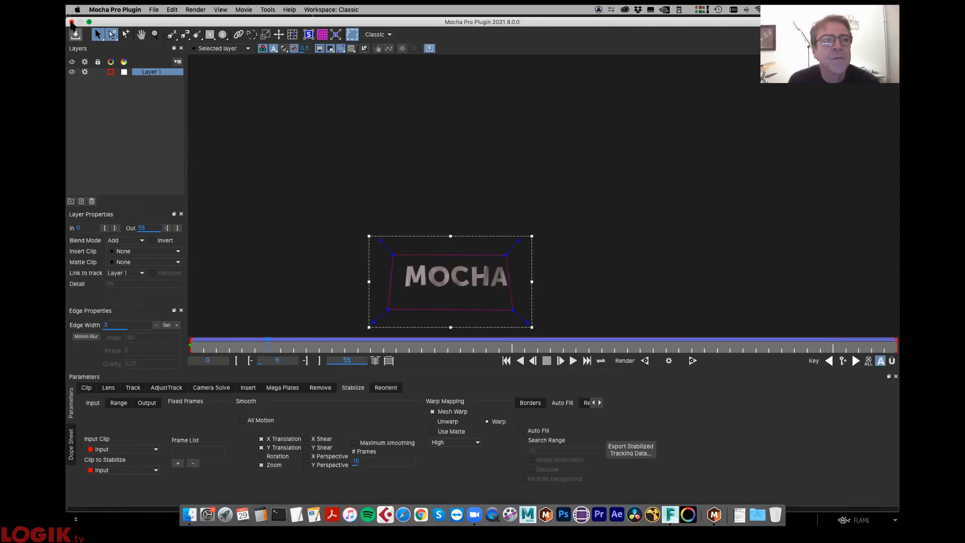
{"action": "left_click", "coordinate": [71, 23]}
{"action": "left_click_drag", "start_coordinate": [196, 177], "coordinate": [191, 174]}
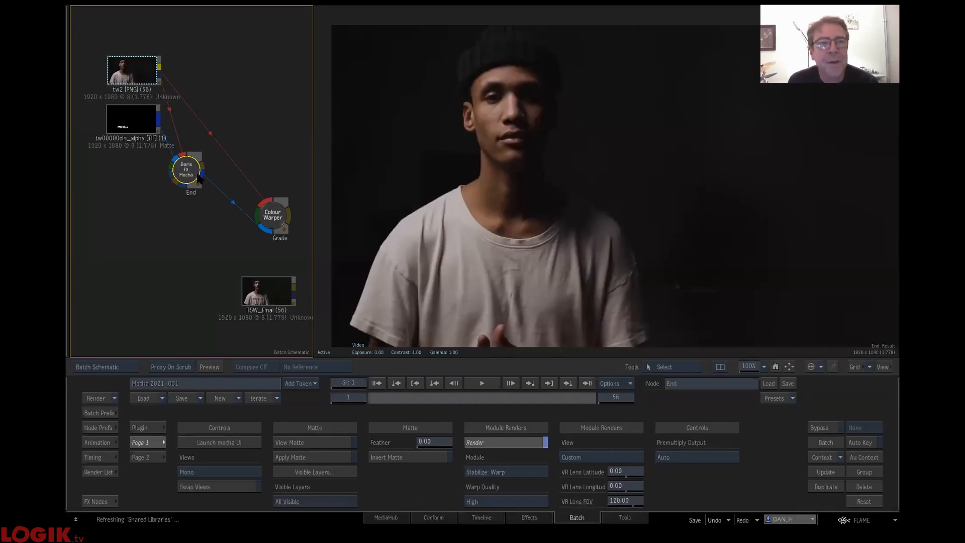
- Briefly preview the End node's spline matte, and enable Apply Matte
{"action": "left_click", "coordinate": [303, 443]}
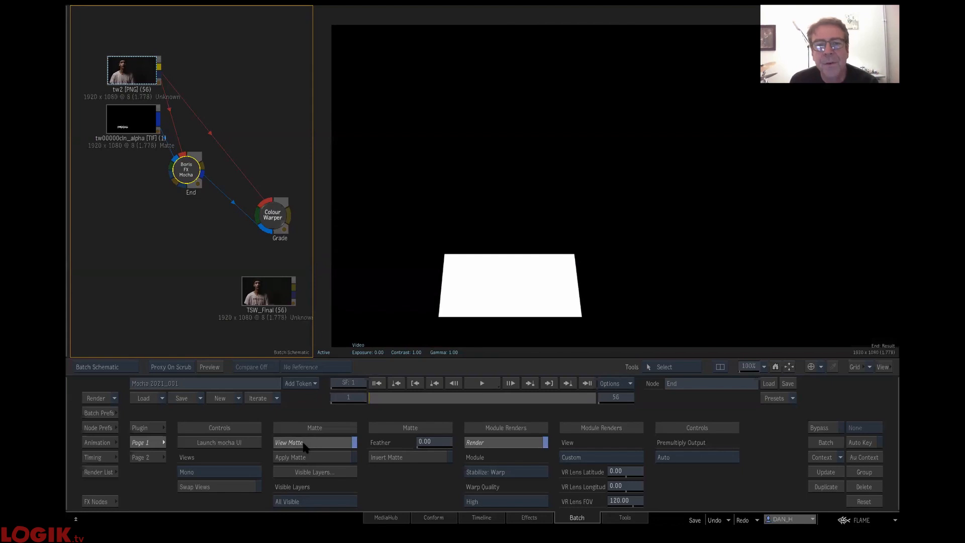
{"action": "left_click", "coordinate": [309, 440]}
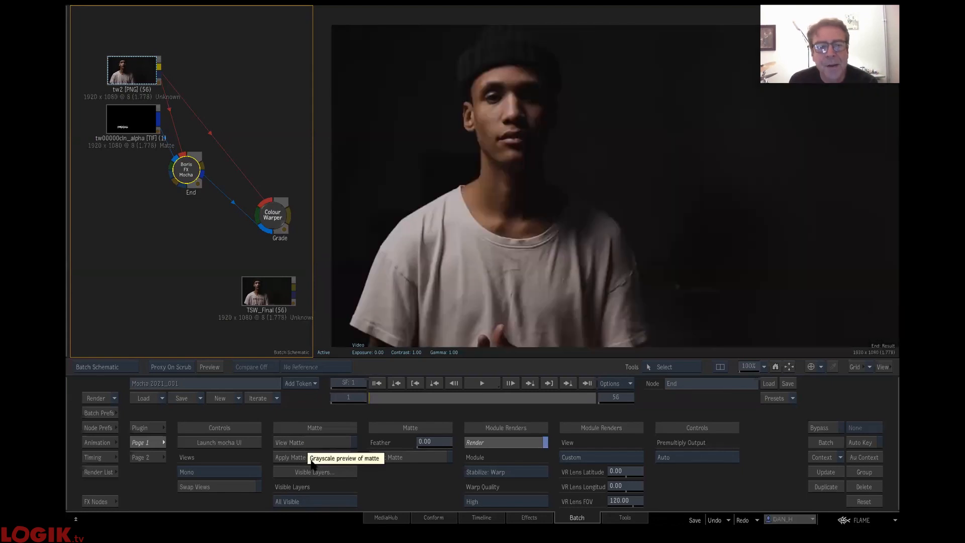
{"action": "left_click", "coordinate": [312, 459]}
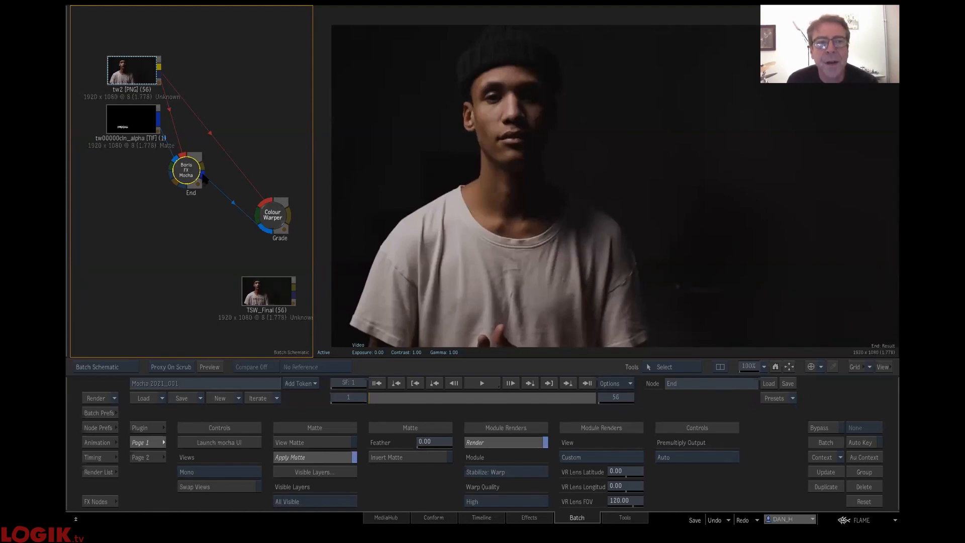
- Scrub through the clip to check the warped MOCHA matte at the End node's matte output, and return to frame 1
{"action": "mouse_move", "coordinate": [220, 190]}
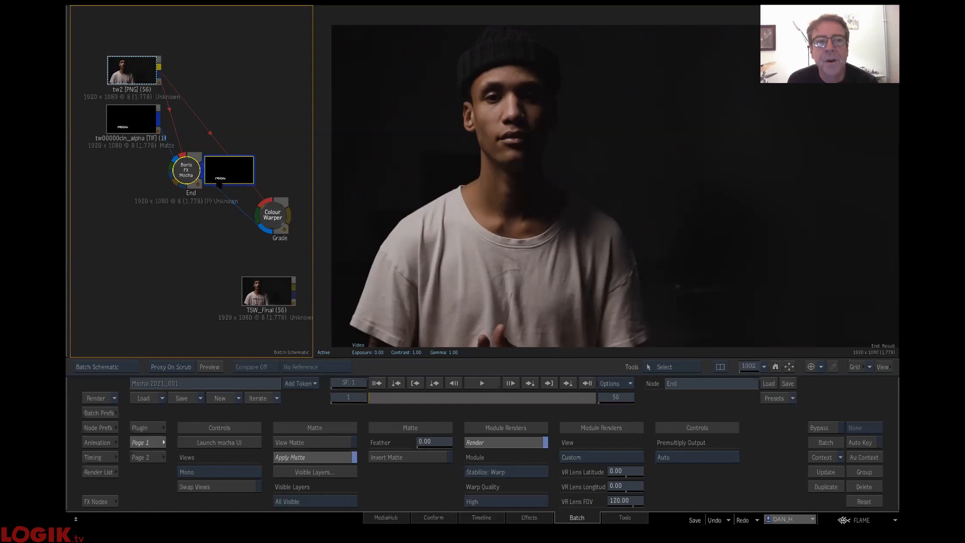
{"action": "left_click", "coordinate": [378, 400]}
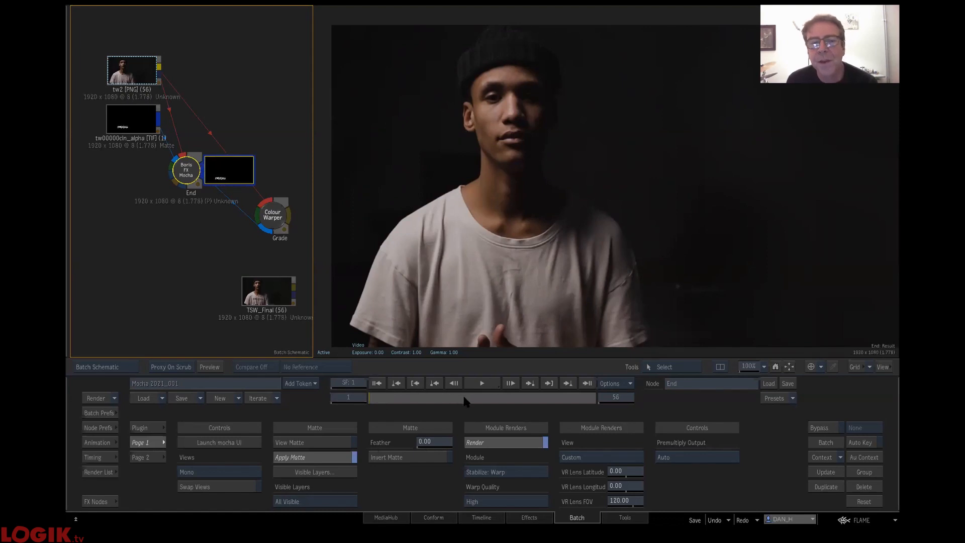
{"action": "left_click_drag", "start_coordinate": [576, 401], "coordinate": [594, 401]}
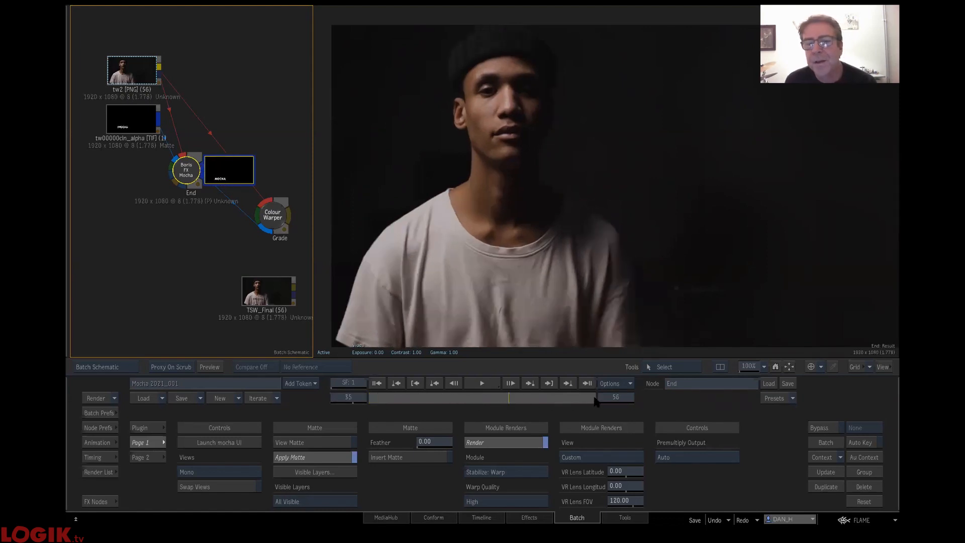
{"action": "left_click", "coordinate": [592, 400]}
{"action": "left_click_drag", "start_coordinate": [367, 394], "coordinate": [308, 395]}
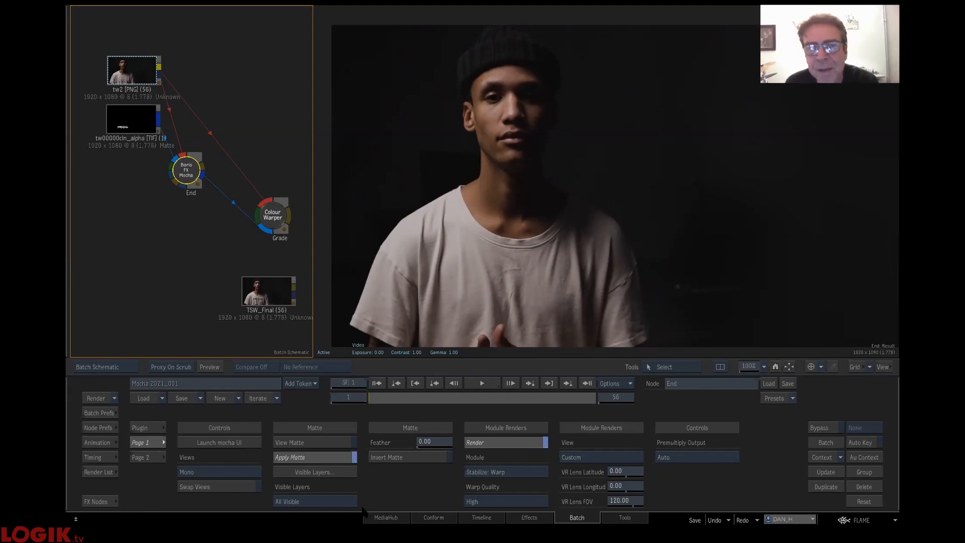
- Darken the MOCHA lettering on the T-shirt by lowering the midpoint of the Colour Warper's RGB gamma curve
{"action": "left_click_drag", "start_coordinate": [269, 212], "coordinate": [270, 154]}
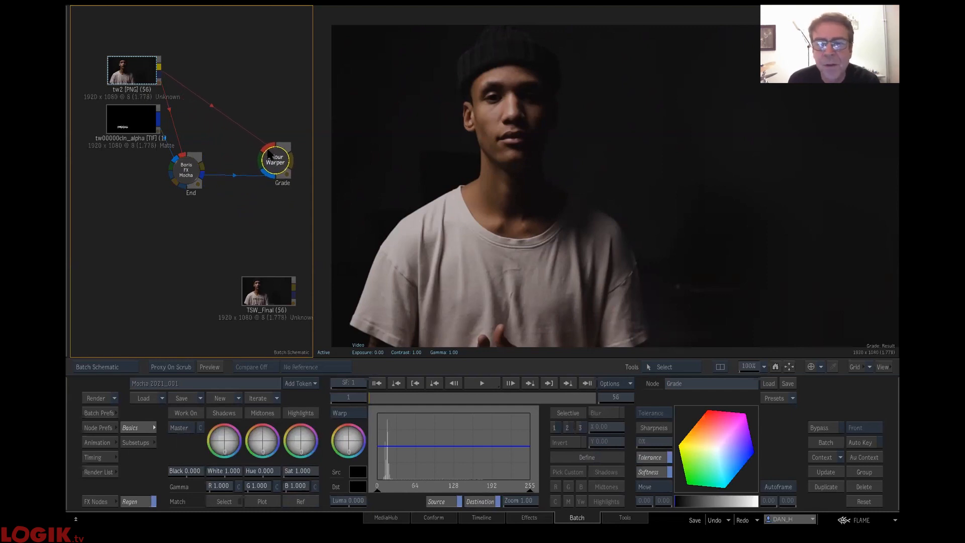
{"action": "left_click", "coordinate": [351, 413]}
{"action": "left_click", "coordinate": [355, 425]}
{"action": "mouse_move", "coordinate": [454, 445]}
{"action": "left_mouse_down"}
{"action": "mouse_move", "coordinate": [467, 462]}
{"action": "mouse_move", "coordinate": [443, 428]}
{"action": "mouse_move", "coordinate": [464, 455]}
{"action": "left_mouse_up"}
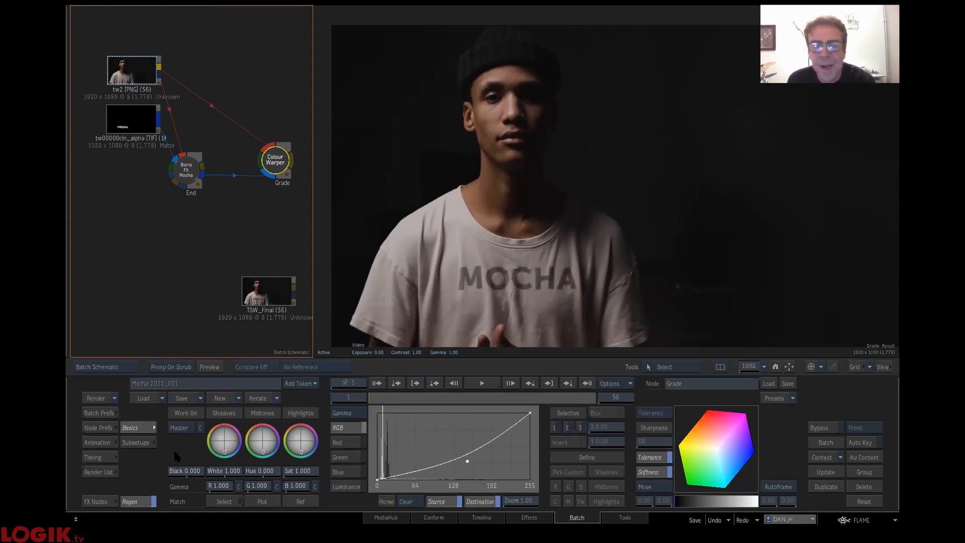
- Scrub the Grade node's result to check the MOCHA lettering, and compare it with the TSW_Final clip through frame 56
{"action": "left_click_drag", "start_coordinate": [194, 171], "coordinate": [196, 198]}
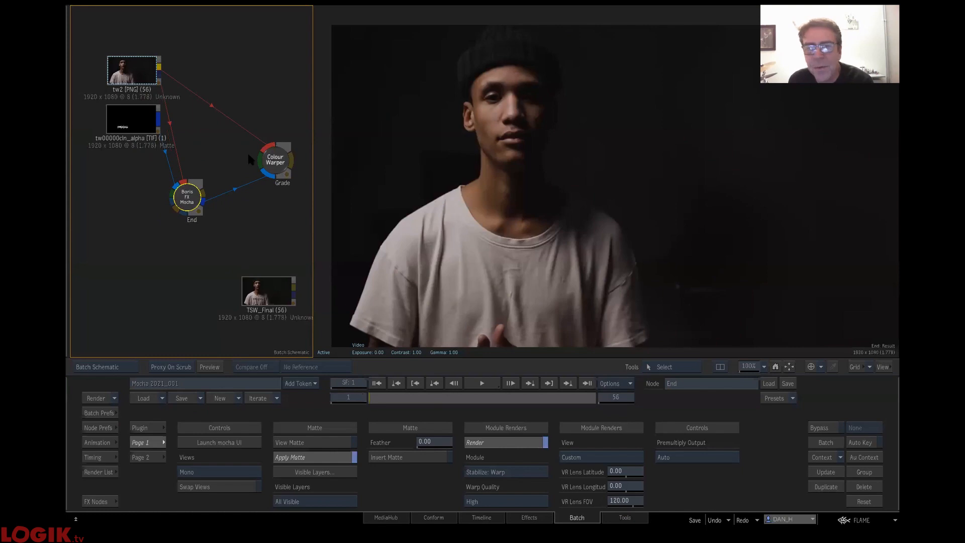
{"action": "left_click", "coordinate": [271, 160]}
{"action": "left_click_drag", "start_coordinate": [379, 398], "coordinate": [558, 401]}
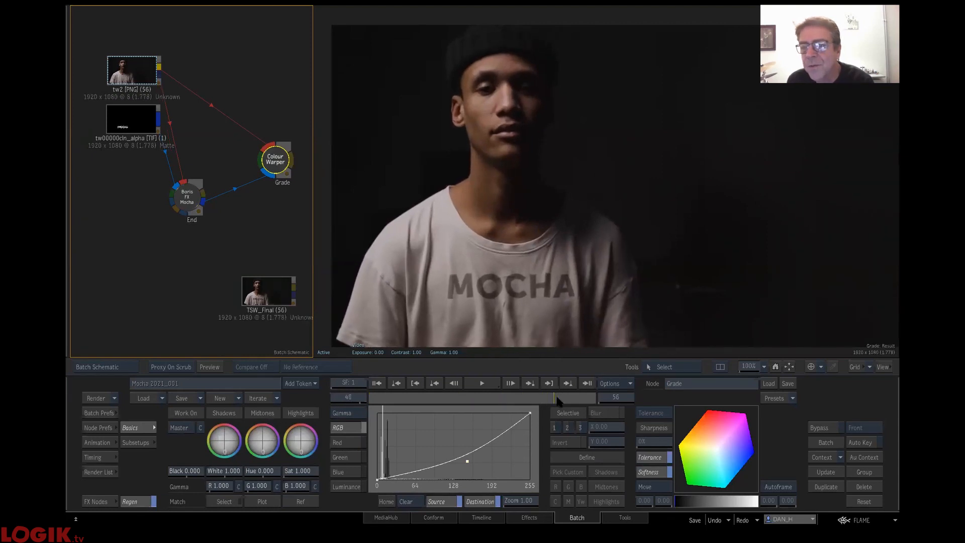
{"action": "left_click_drag", "start_coordinate": [555, 397], "coordinate": [552, 396]}
{"action": "left_click", "coordinate": [267, 298]}
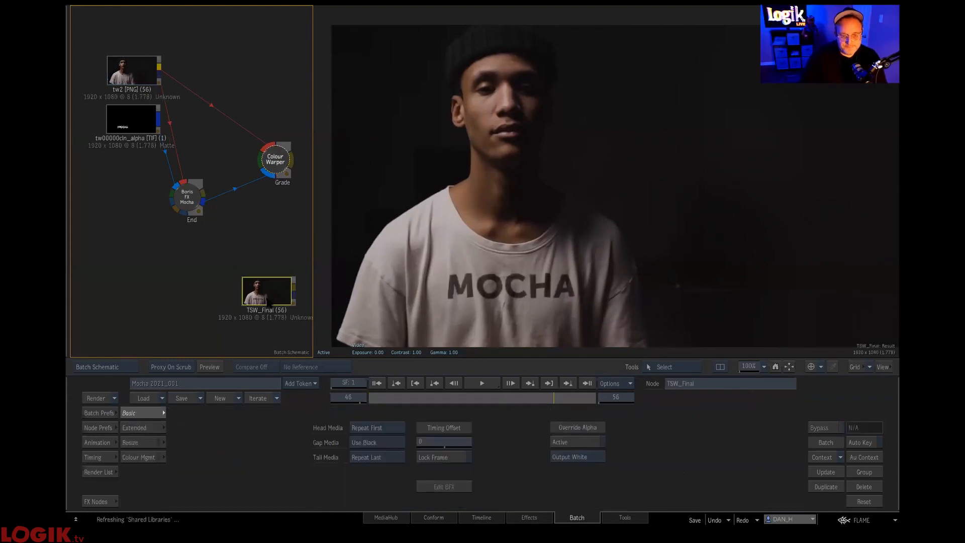
{"action": "left_click_drag", "start_coordinate": [552, 395], "coordinate": [815, 398]}
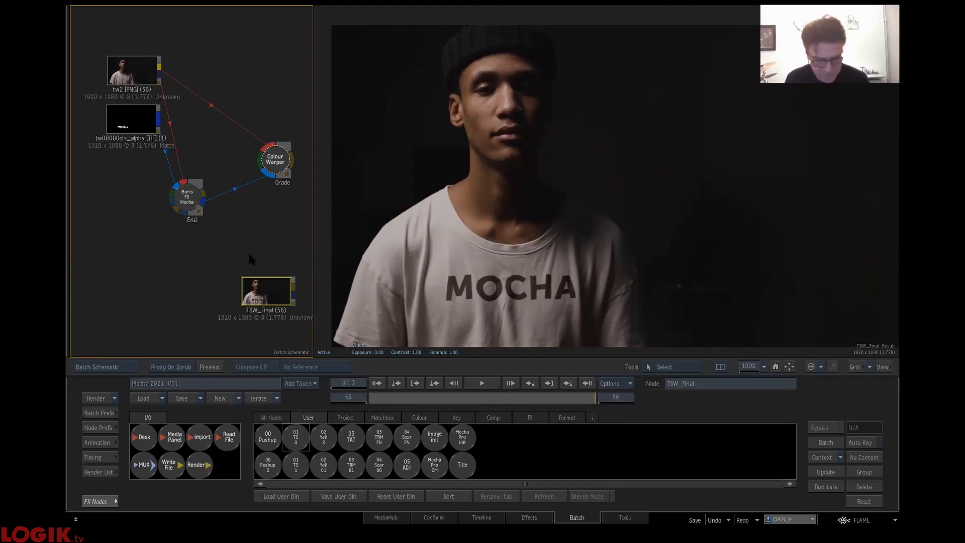
- Delete all nodes from the batch and bring in the face setup with the GSMASK, Src and Final clips
{"action": "key", "text": "ctrl+a"}
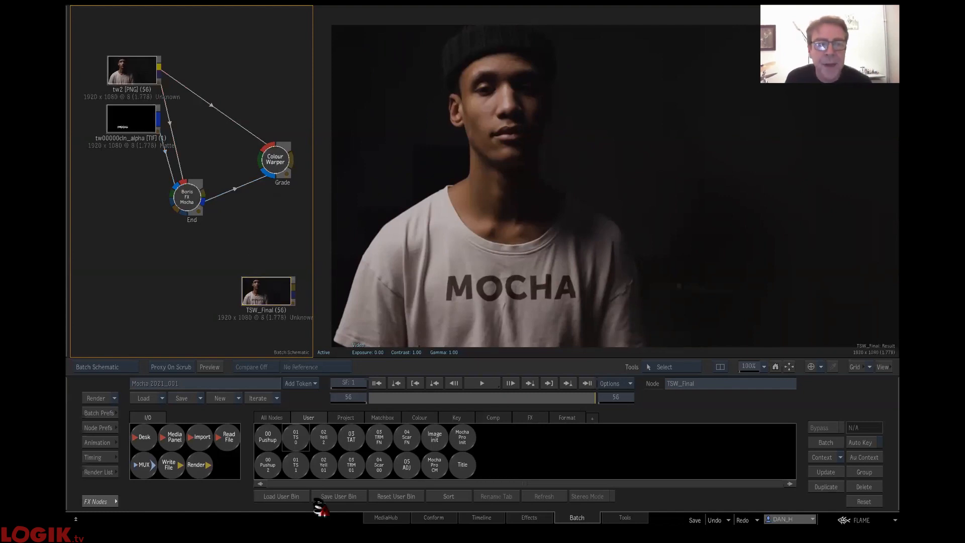
{"action": "key", "text": "Delete"}
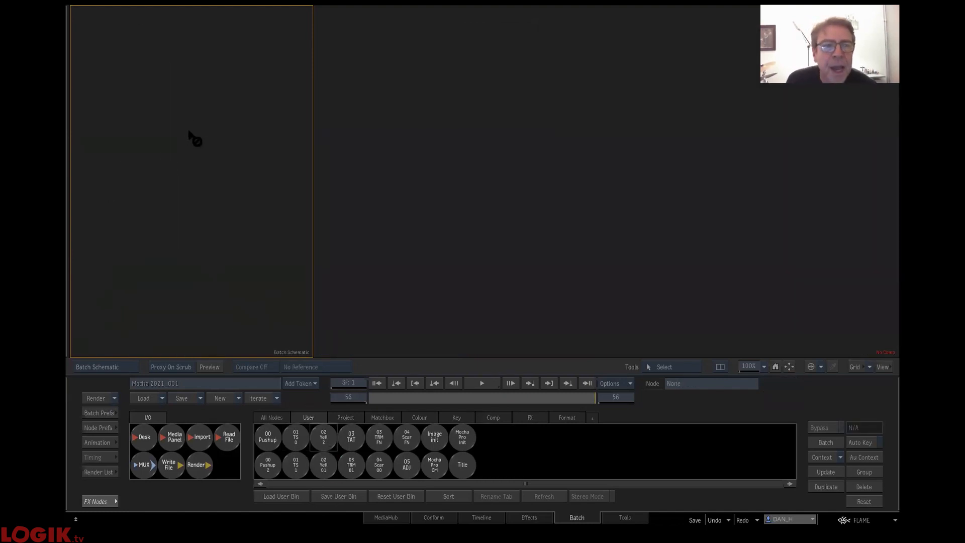
{"action": "left_click_drag", "start_coordinate": [187, 132], "coordinate": [194, 137]}
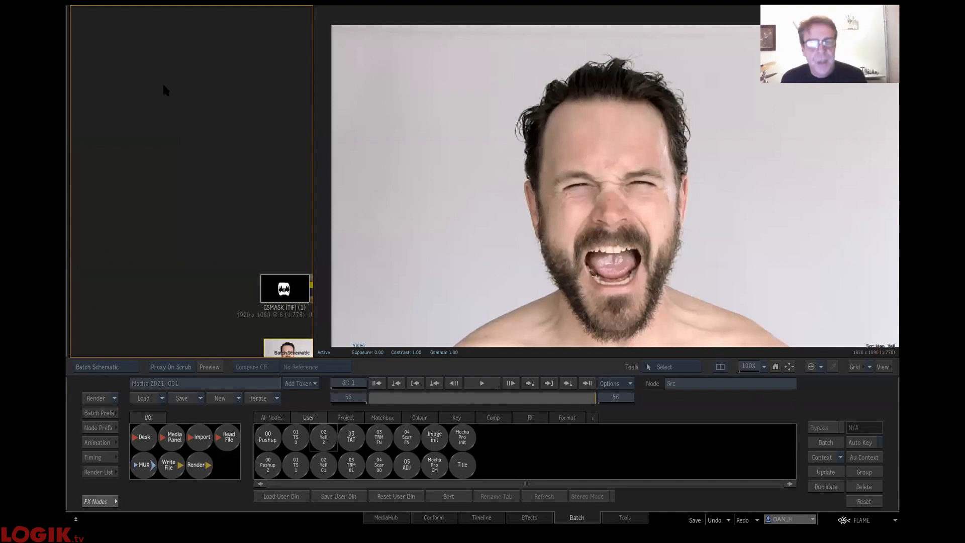
- Frame the new node tree, rewind the Src clip to frame 1 and view the GSMASK and Src images
{"action": "double_click", "coordinate": [103, 224]}
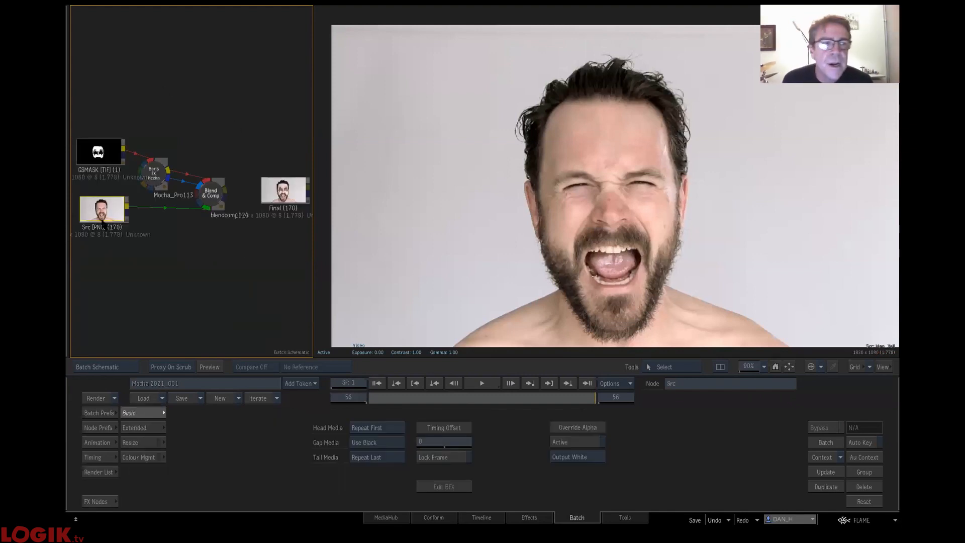
{"action": "mouse_move", "coordinate": [458, 394]}
{"action": "left_mouse_down"}
{"action": "mouse_move", "coordinate": [334, 401]}
{"action": "mouse_move", "coordinate": [577, 398]}
{"action": "mouse_move", "coordinate": [285, 387]}
{"action": "left_mouse_up"}
{"action": "left_click", "coordinate": [104, 168]}
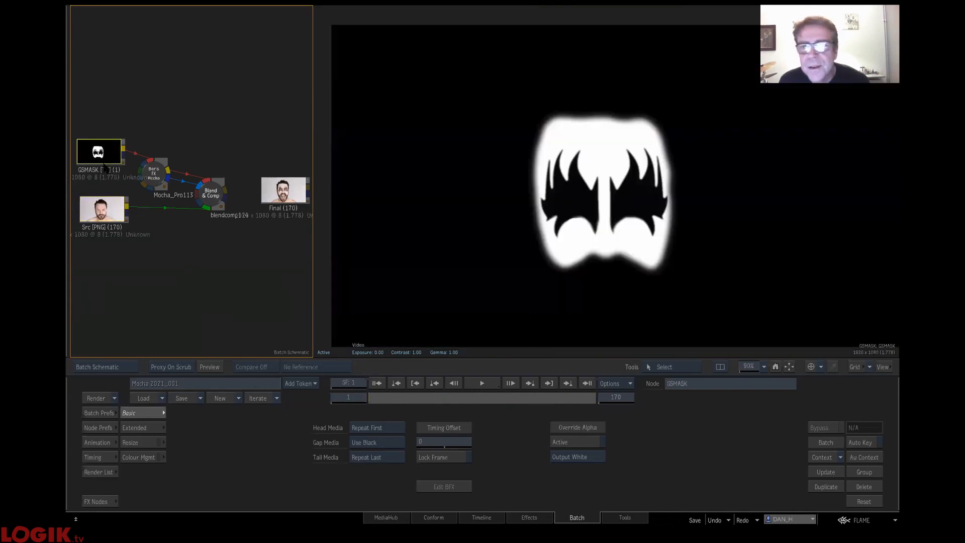
{"action": "left_click", "coordinate": [108, 215]}
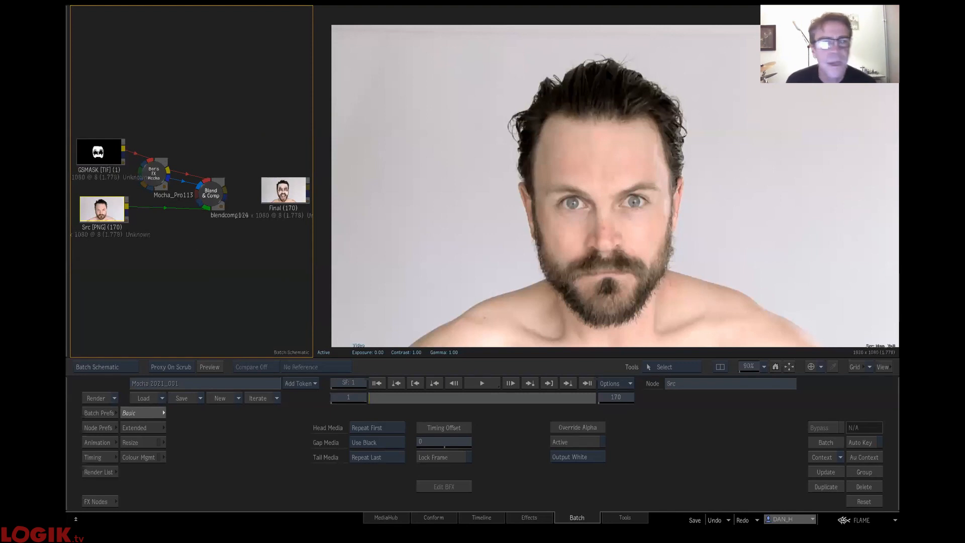
- Spread out the GSMASK, Src and Mocha_Pro113 nodes, and feed Src into Mocha_Pro113's front input instead of GSMASK
{"action": "left_click_drag", "start_coordinate": [101, 211], "coordinate": [108, 240]}
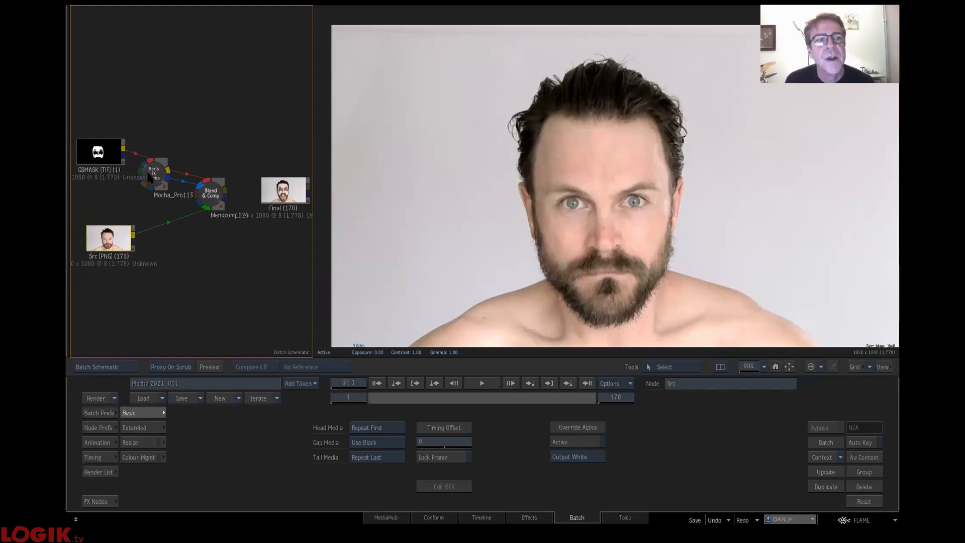
{"action": "left_click", "coordinate": [168, 171]}
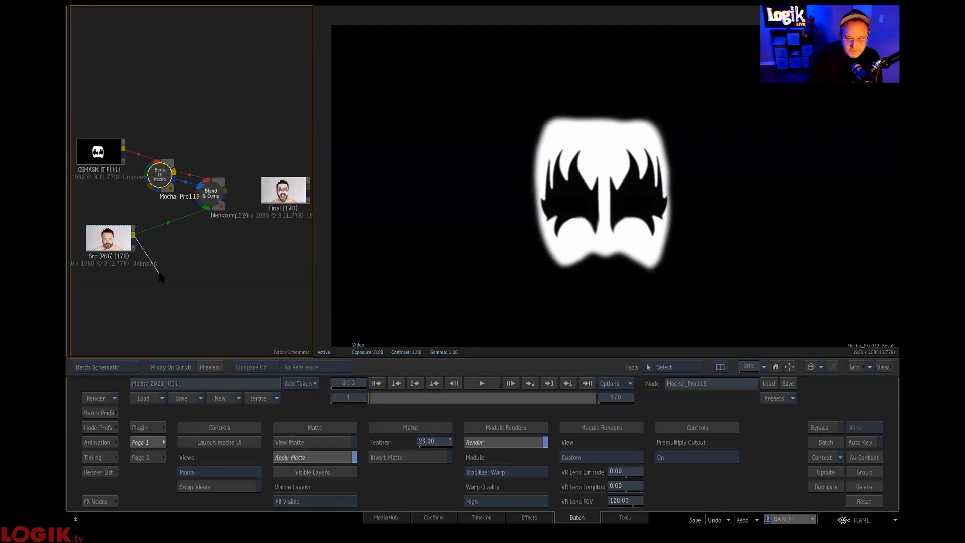
{"action": "mouse_move", "coordinate": [161, 176]}
{"action": "left_mouse_down"}
{"action": "mouse_move", "coordinate": [165, 191]}
{"action": "mouse_move", "coordinate": [167, 168]}
{"action": "left_mouse_up"}
{"action": "left_click_drag", "start_coordinate": [94, 148], "coordinate": [105, 116]}
{"action": "left_click", "coordinate": [167, 171]}
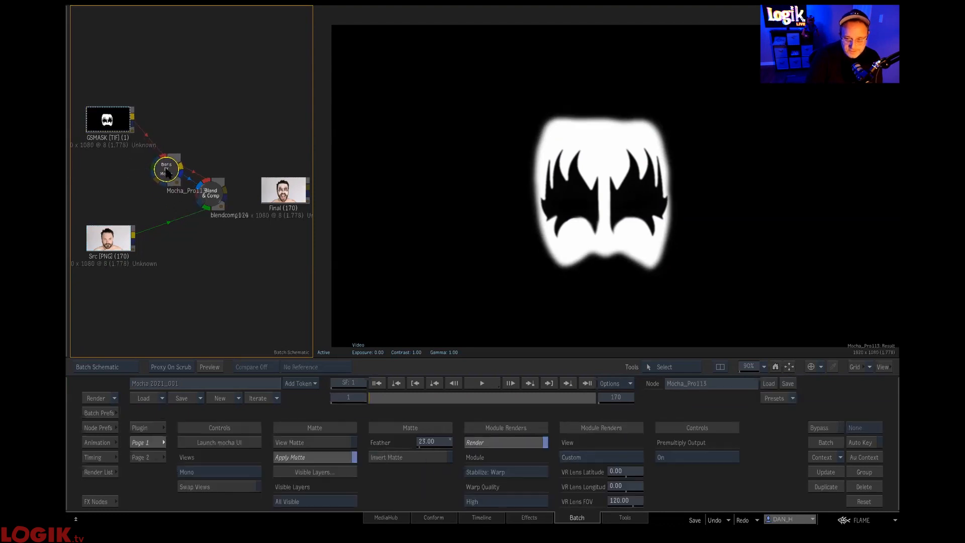
{"action": "left_click_drag", "start_coordinate": [111, 246], "coordinate": [97, 213]}
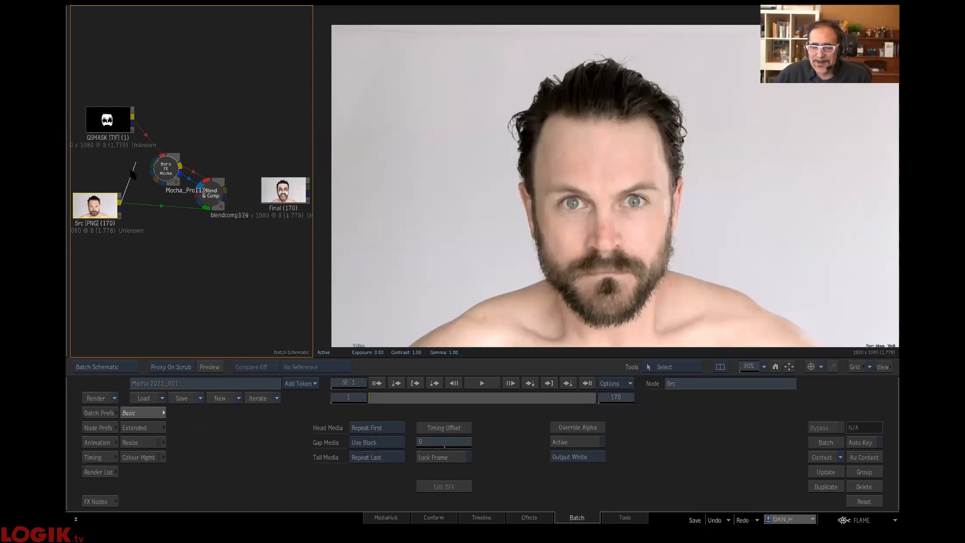
{"action": "left_click_drag", "start_coordinate": [161, 155], "coordinate": [171, 180]}
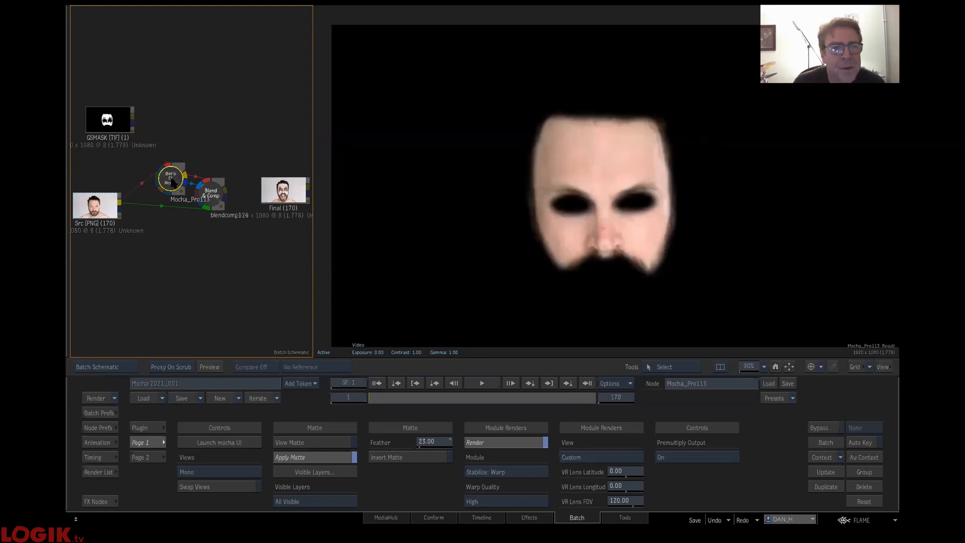
- Open Mocha_Pro113's Mocha interface, scrub through the tracked Face Mesh layer, and close the interface again
{"action": "left_click", "coordinate": [224, 442]}
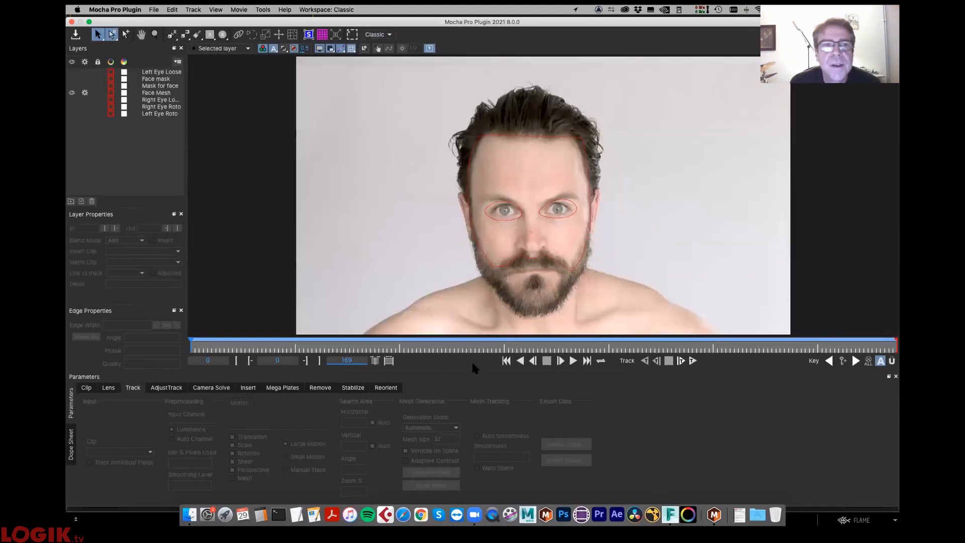
{"action": "left_click", "coordinate": [489, 244]}
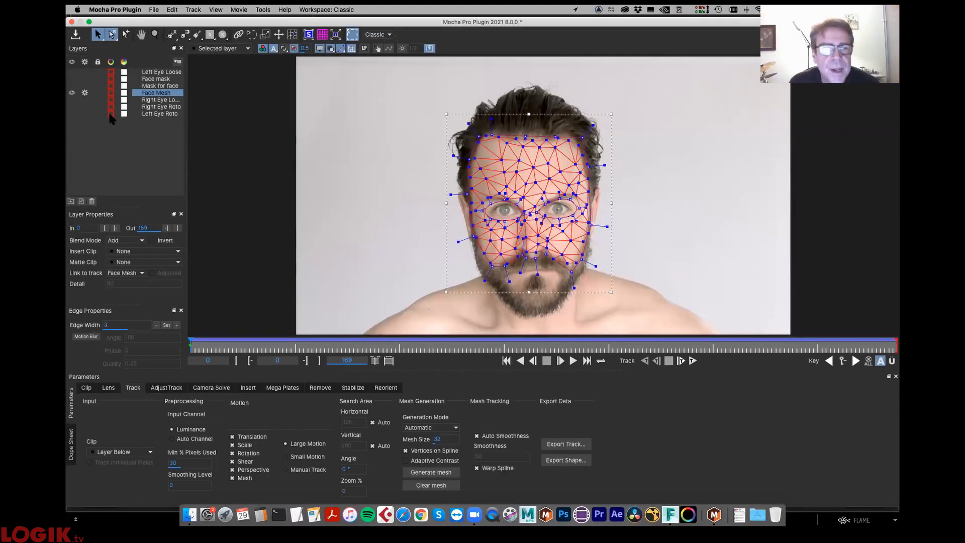
{"action": "left_click_drag", "start_coordinate": [230, 346], "coordinate": [895, 341]}
{"action": "left_click_drag", "start_coordinate": [344, 360], "coordinate": [190, 350]}
{"action": "left_click", "coordinate": [75, 33]}
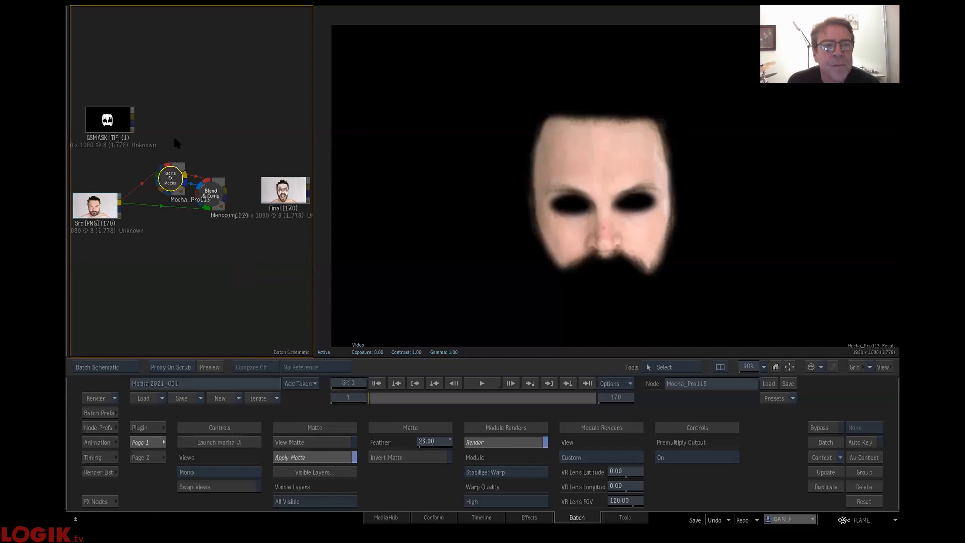
- Add the preset Mocha Pro Init node, connect the Src clip to it and launch its Mocha interface
{"action": "mouse_move", "coordinate": [173, 184]}
{"action": "left_mouse_down"}
{"action": "mouse_move", "coordinate": [178, 157]}
{"action": "mouse_move", "coordinate": [182, 168]}
{"action": "left_mouse_up"}
{"action": "left_click", "coordinate": [112, 502]}
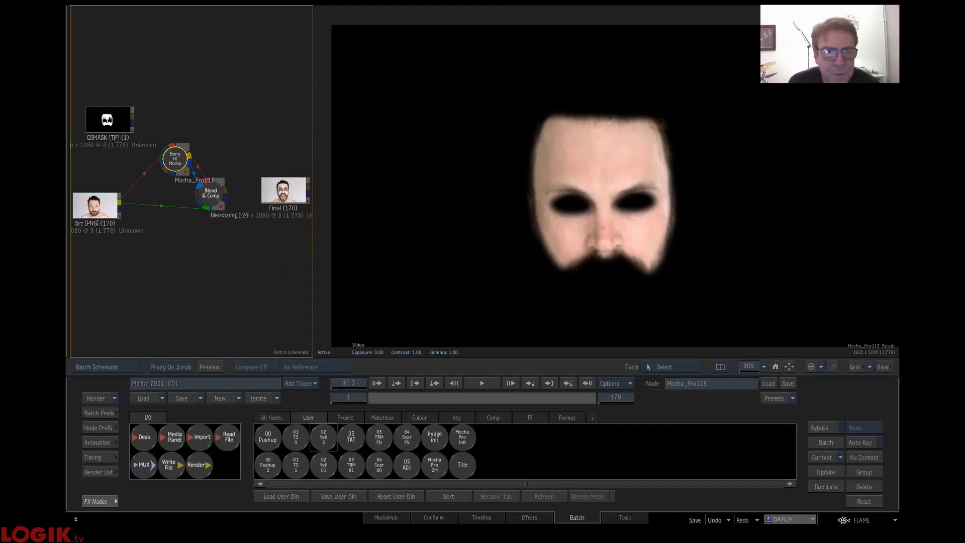
{"action": "left_click_drag", "start_coordinate": [173, 159], "coordinate": [174, 159]}
{"action": "left_click", "coordinate": [465, 177]}
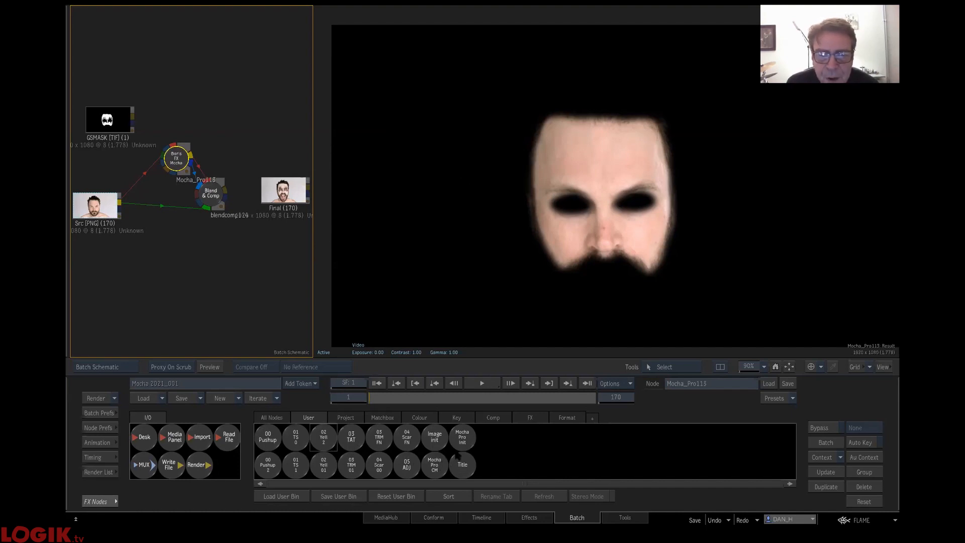
{"action": "left_click_drag", "start_coordinate": [463, 441], "coordinate": [208, 94]}
{"action": "mouse_move", "coordinate": [132, 117]}
{"action": "left_mouse_down"}
{"action": "mouse_move", "coordinate": [205, 78]}
{"action": "mouse_move", "coordinate": [158, 87]}
{"action": "mouse_move", "coordinate": [165, 121]}
{"action": "left_mouse_up"}
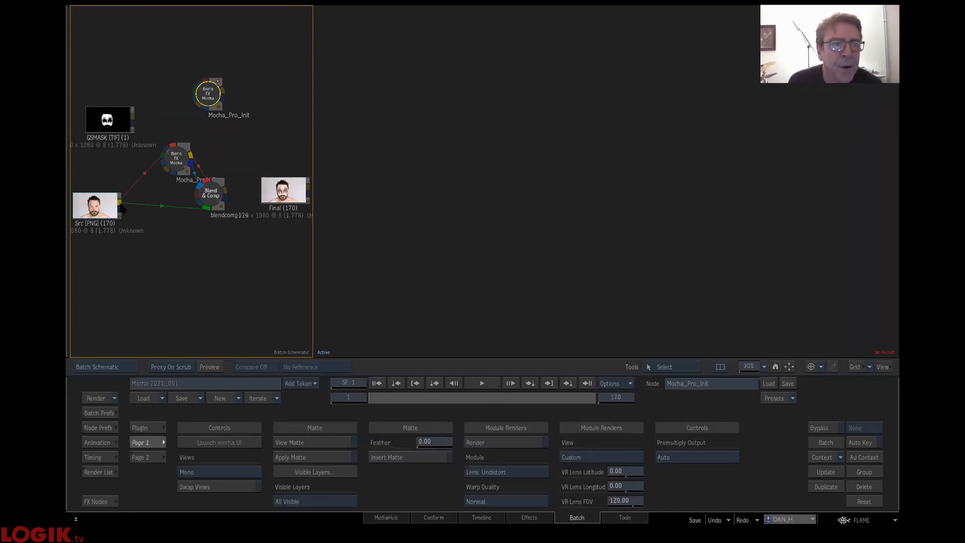
{"action": "left_click_drag", "start_coordinate": [124, 196], "coordinate": [207, 94]}
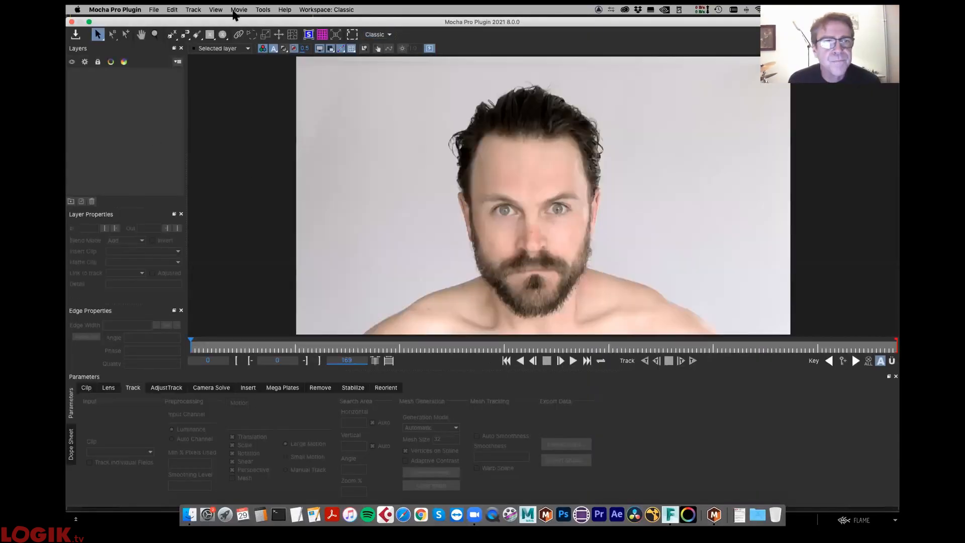
- Draw a closed X-spline around the man's face from the hairline down to just above the mouth
{"action": "left_click", "coordinate": [171, 34]}
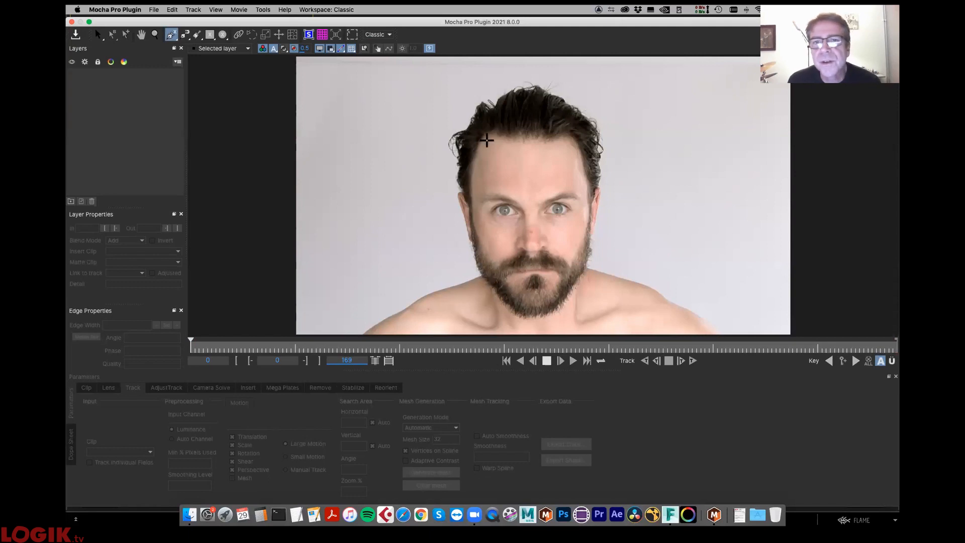
{"action": "left_click", "coordinate": [486, 139]}
{"action": "left_click", "coordinate": [539, 146]}
{"action": "left_click", "coordinate": [584, 148]}
{"action": "left_click", "coordinate": [601, 205]}
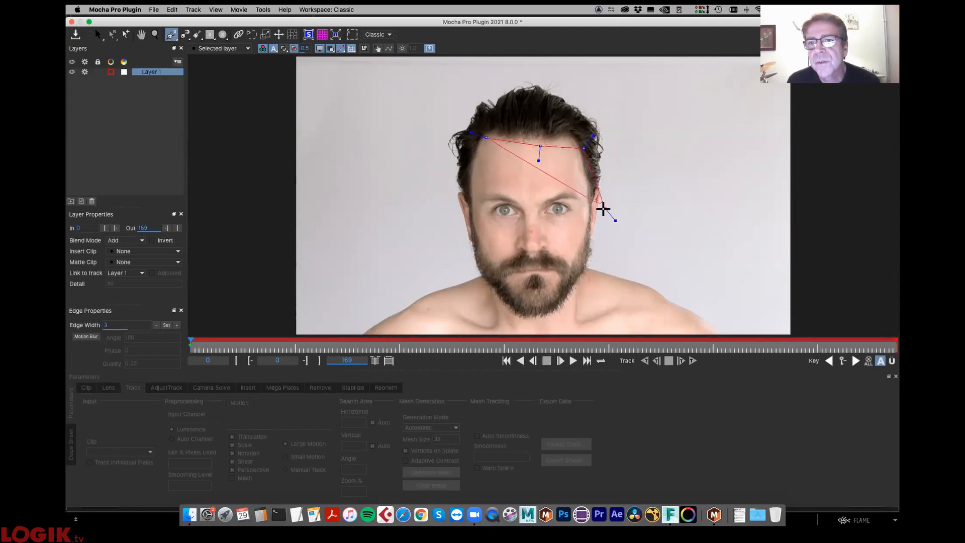
{"action": "left_click", "coordinate": [590, 220]}
{"action": "left_click", "coordinate": [572, 274]}
{"action": "left_click", "coordinate": [546, 251]}
{"action": "left_click", "coordinate": [520, 253]}
{"action": "left_click", "coordinate": [495, 270]}
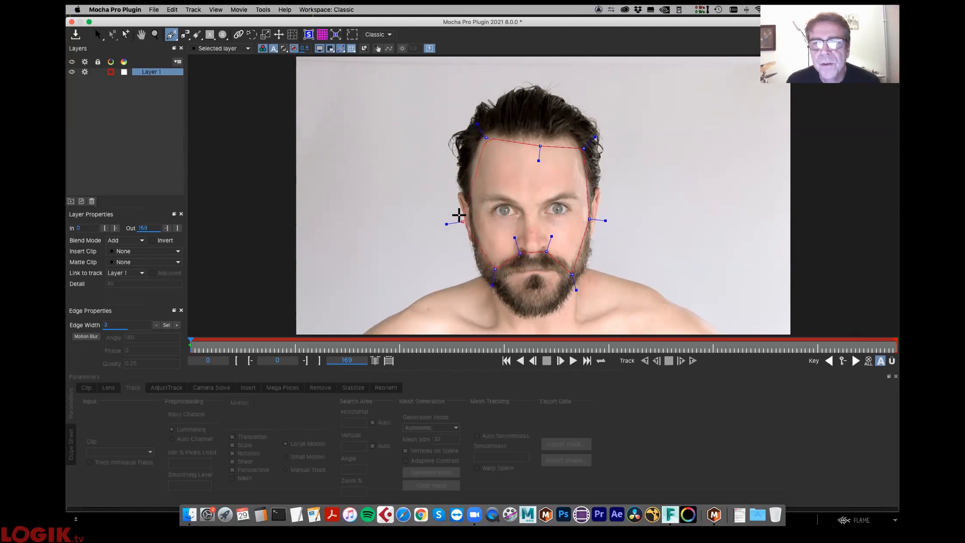
{"action": "left_click", "coordinate": [470, 206]}
{"action": "right_click", "coordinate": [433, 200]}
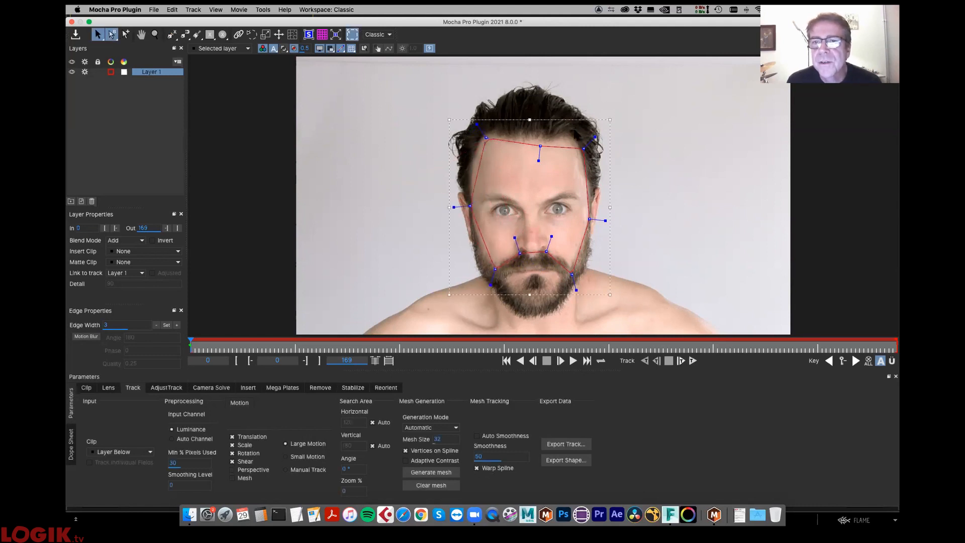
- Smooth the face spline's curves and pull its two upper corner points outward to follow the forehead
{"action": "left_click_drag", "start_coordinate": [595, 137], "coordinate": [590, 142]}
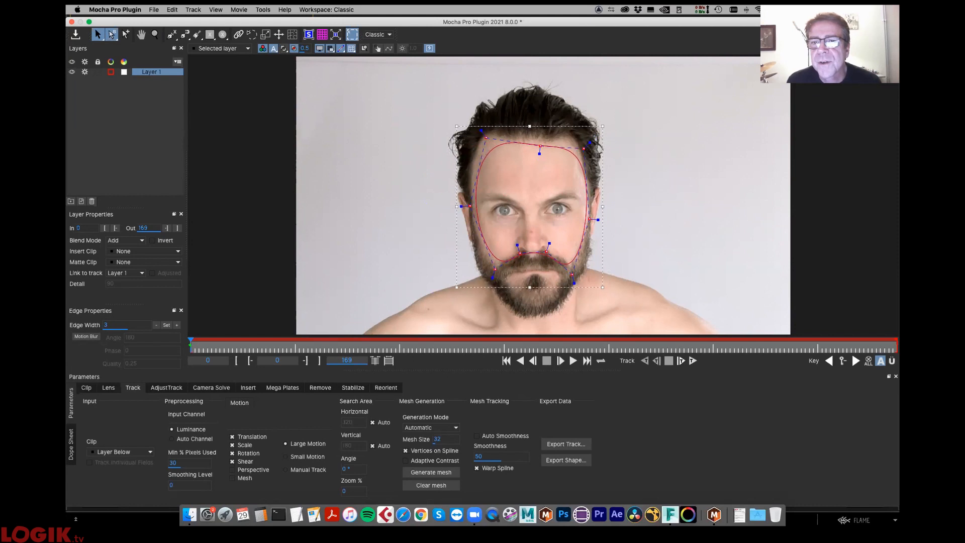
{"action": "left_click", "coordinate": [501, 148]}
{"action": "left_click", "coordinate": [505, 143]}
{"action": "left_click_drag", "start_coordinate": [485, 136], "coordinate": [467, 131]}
{"action": "left_click_drag", "start_coordinate": [587, 146], "coordinate": [592, 127]}
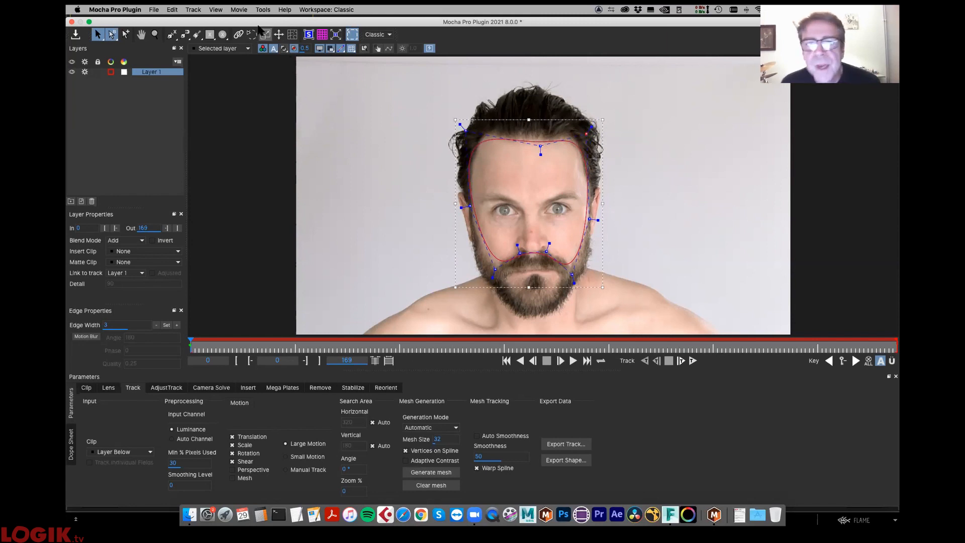
- Briefly preview the matte filling the face spline
{"action": "left_click", "coordinate": [284, 48]}
{"action": "left_click", "coordinate": [284, 49]}
{"action": "left_click", "coordinate": [285, 49]}
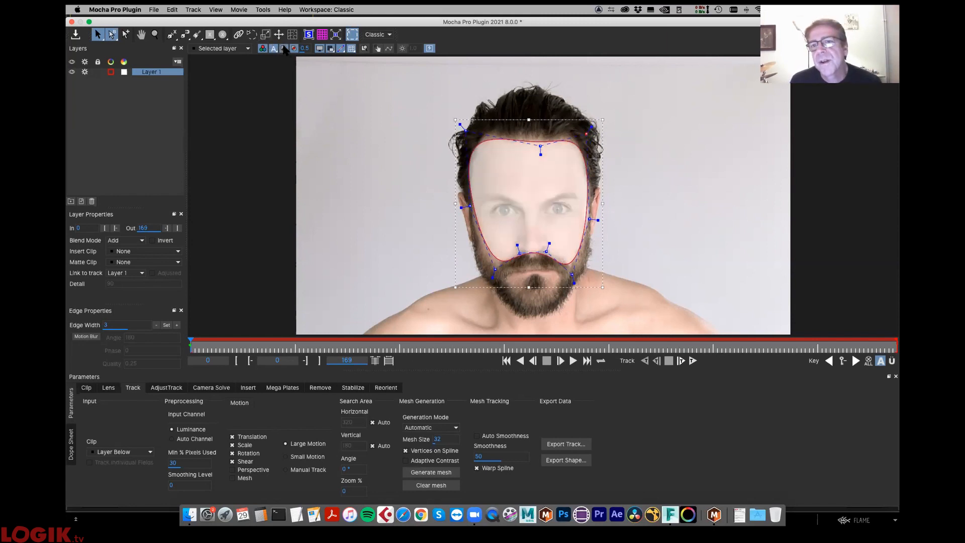
{"action": "left_click", "coordinate": [284, 48]}
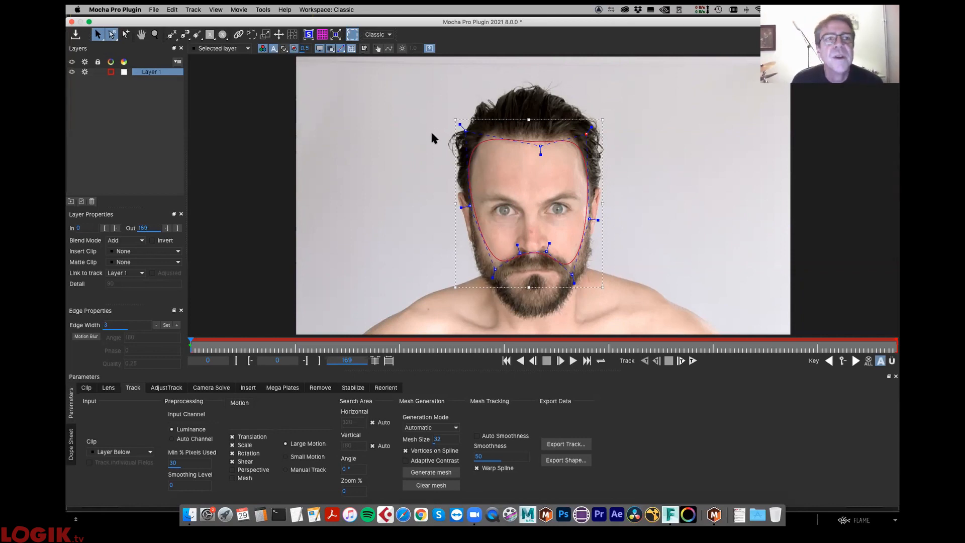
- Add a four-point X-spline to Layer 1 around the man's right eye
{"action": "left_click", "coordinate": [176, 40]}
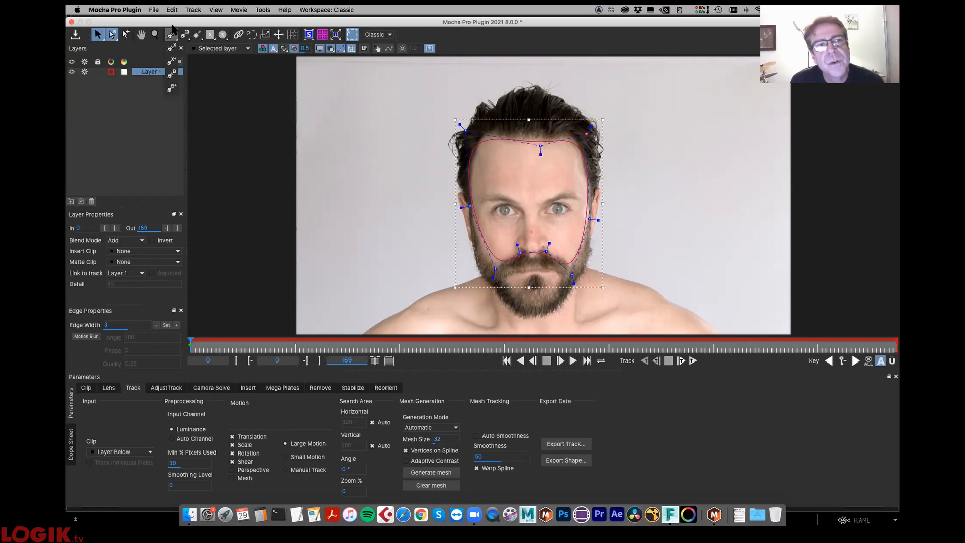
{"action": "left_click", "coordinate": [172, 62]}
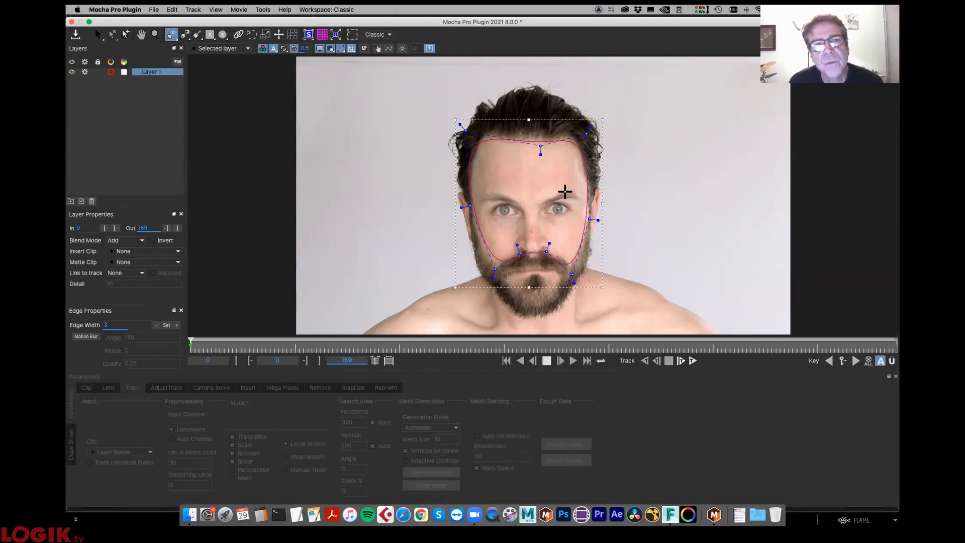
{"action": "left_click", "coordinate": [494, 211]}
{"action": "left_click", "coordinate": [512, 200]}
{"action": "left_click", "coordinate": [521, 209]}
{"action": "left_click", "coordinate": [509, 222]}
{"action": "right_click", "coordinate": [521, 226]}
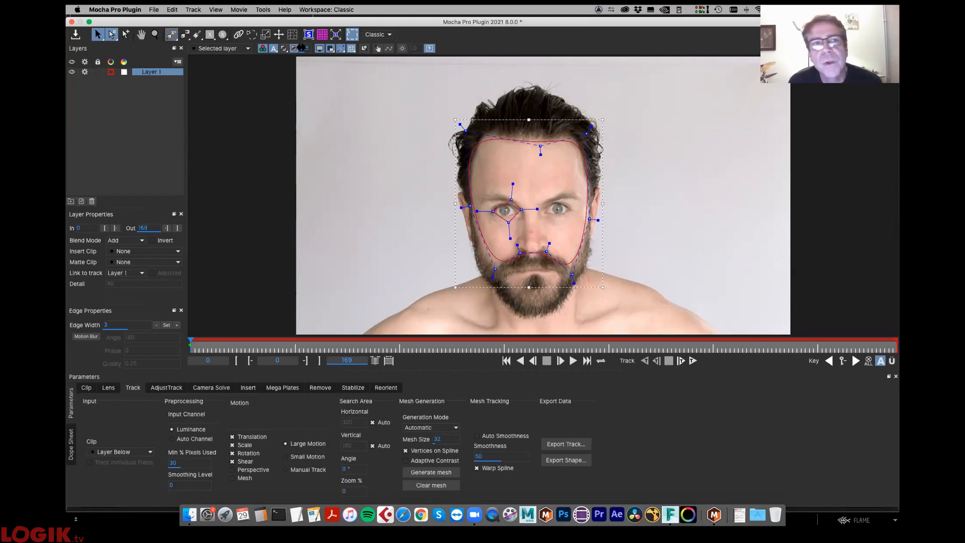
- Show the matte fill and round the spline around the man's right eye so it follows the eye opening
{"action": "left_click", "coordinate": [284, 49]}
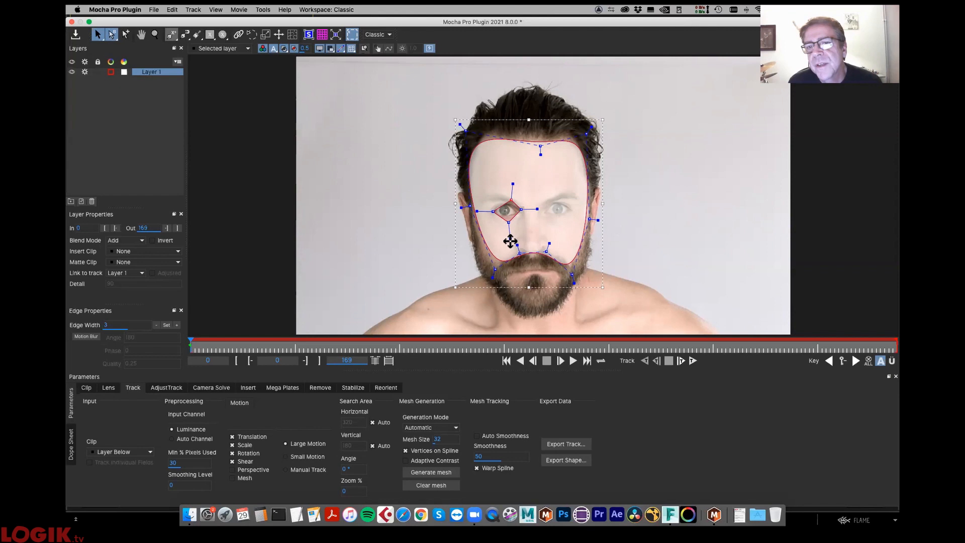
{"action": "left_click", "coordinate": [509, 222]}
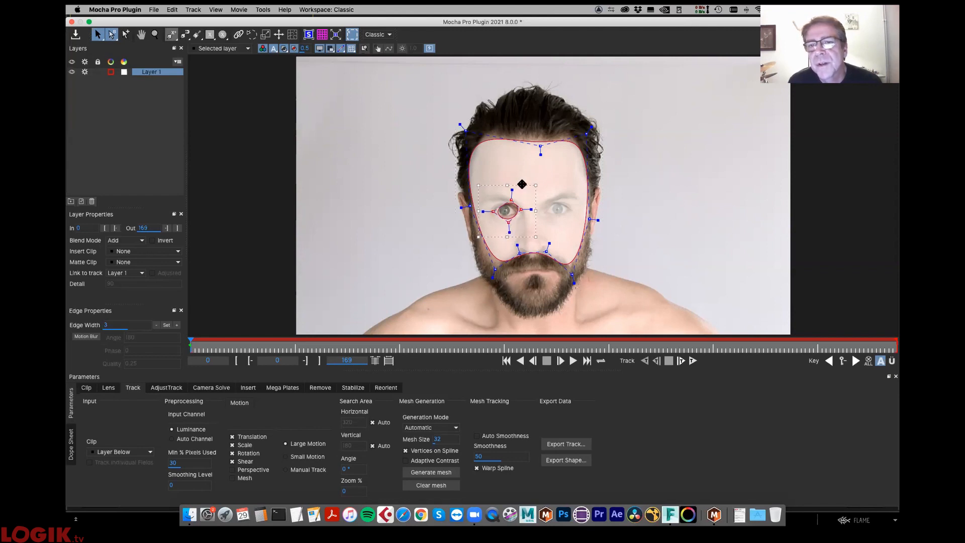
{"action": "left_click_drag", "start_coordinate": [521, 185], "coordinate": [525, 212]}
{"action": "left_click", "coordinate": [525, 219]}
{"action": "left_click", "coordinate": [508, 207]}
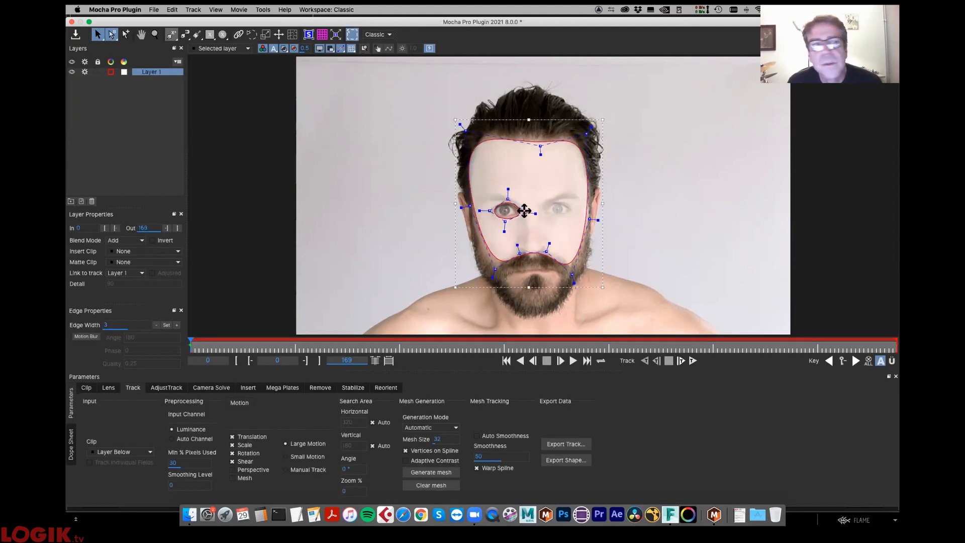
- Add a closed X-spline to Layer 1 around the man's left eye
{"action": "left_click", "coordinate": [173, 35]}
{"action": "left_click", "coordinate": [543, 212]}
{"action": "left_click", "coordinate": [551, 200]}
{"action": "left_click", "coordinate": [561, 200]}
{"action": "left_click", "coordinate": [573, 208]}
{"action": "left_click", "coordinate": [560, 221]}
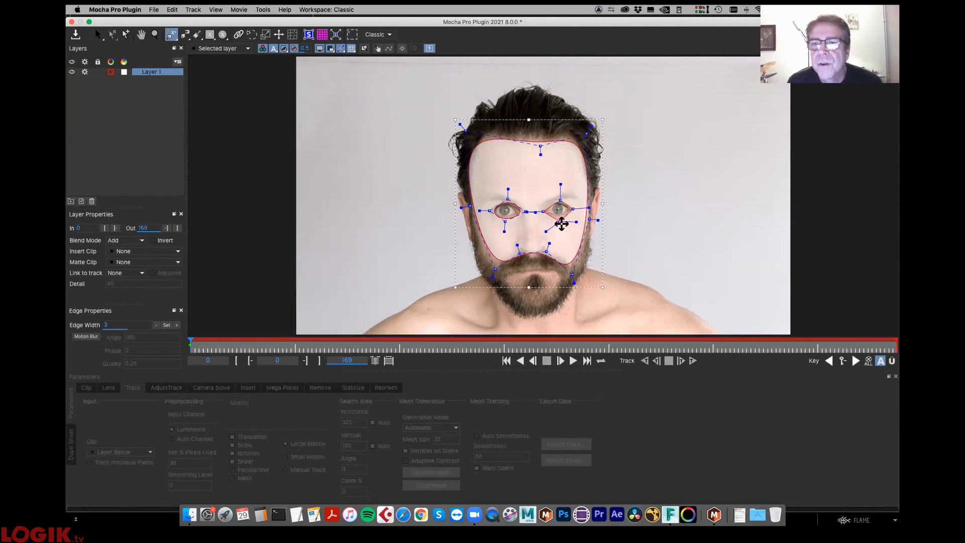
{"action": "right_click", "coordinate": [561, 224]}
- Smooth the left-eye spline and adjust its inner corner to fit the eye, then hide the matte fill
{"action": "left_click_drag", "start_coordinate": [542, 211], "coordinate": [575, 207]}
{"action": "left_click", "coordinate": [568, 233]}
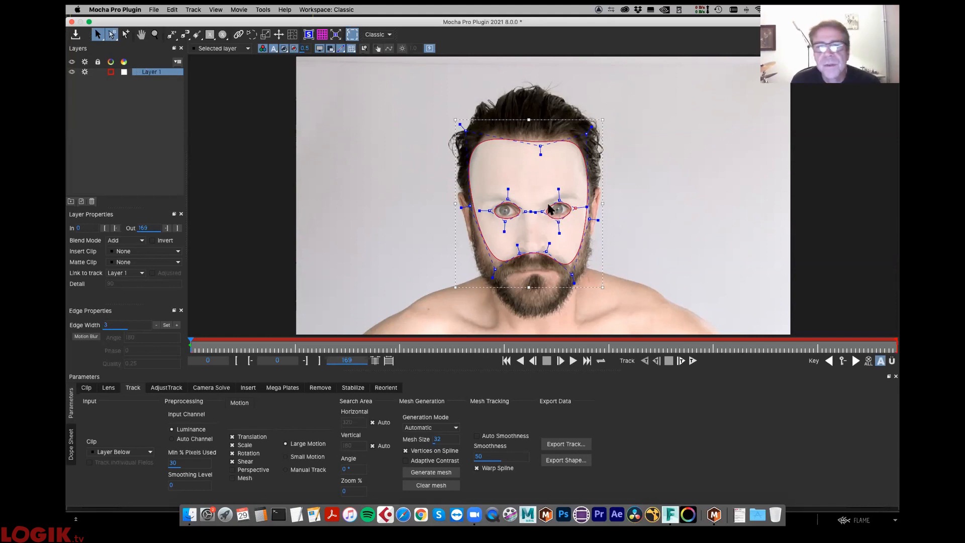
{"action": "left_click_drag", "start_coordinate": [542, 211], "coordinate": [539, 210]}
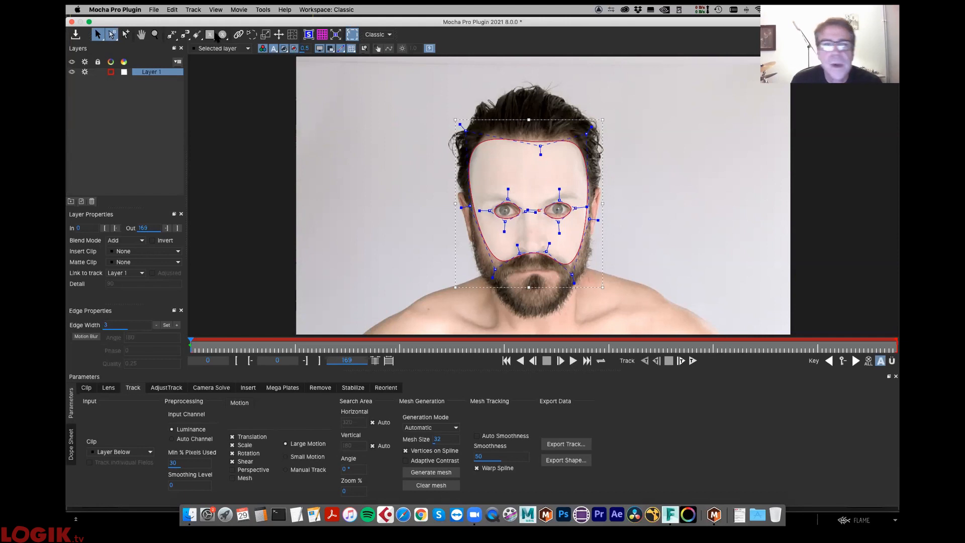
{"action": "left_click", "coordinate": [284, 48]}
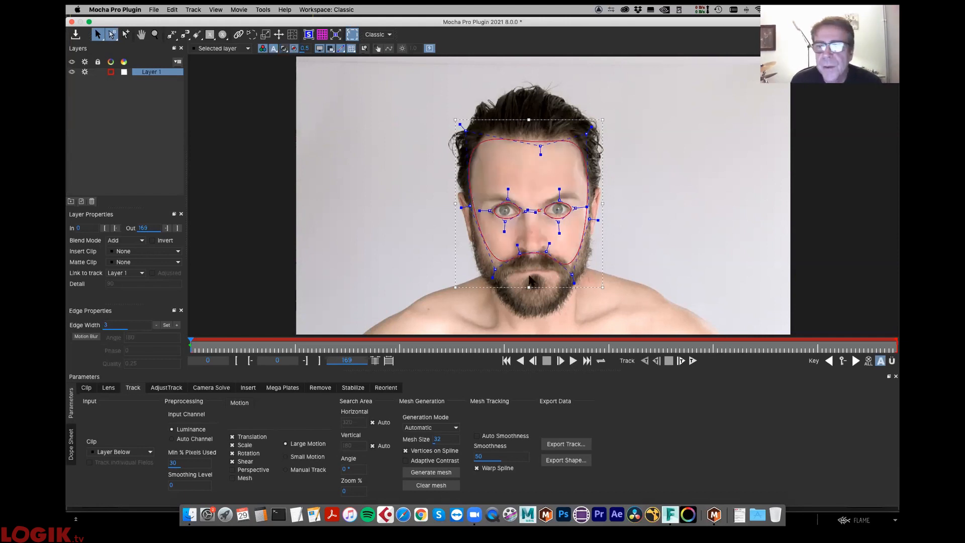
- Enable Perspective and Mesh motion with Adaptive Contrast, and generate an automatic mesh of size 32 for Layer 1
{"action": "left_click", "coordinate": [247, 477]}
{"action": "left_click", "coordinate": [406, 460]}
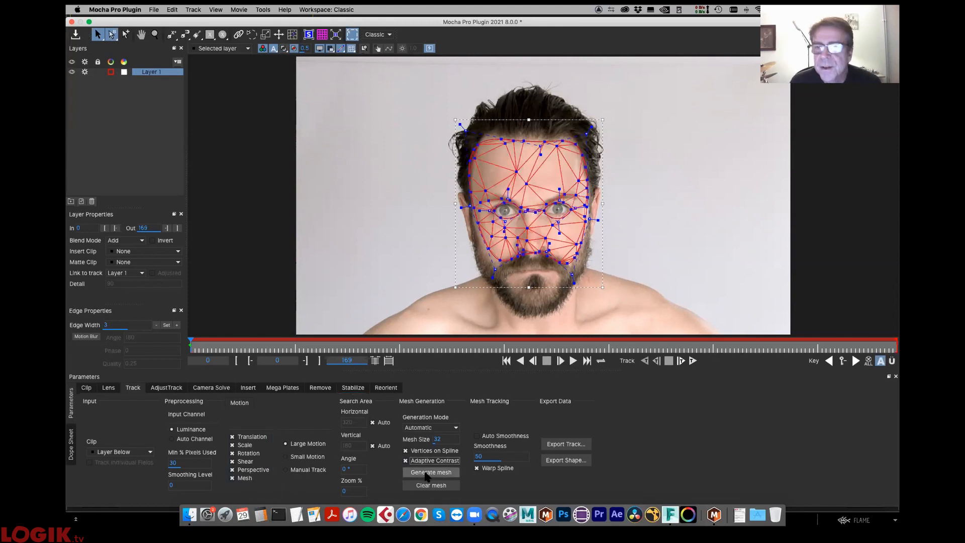
{"action": "left_click", "coordinate": [433, 474]}
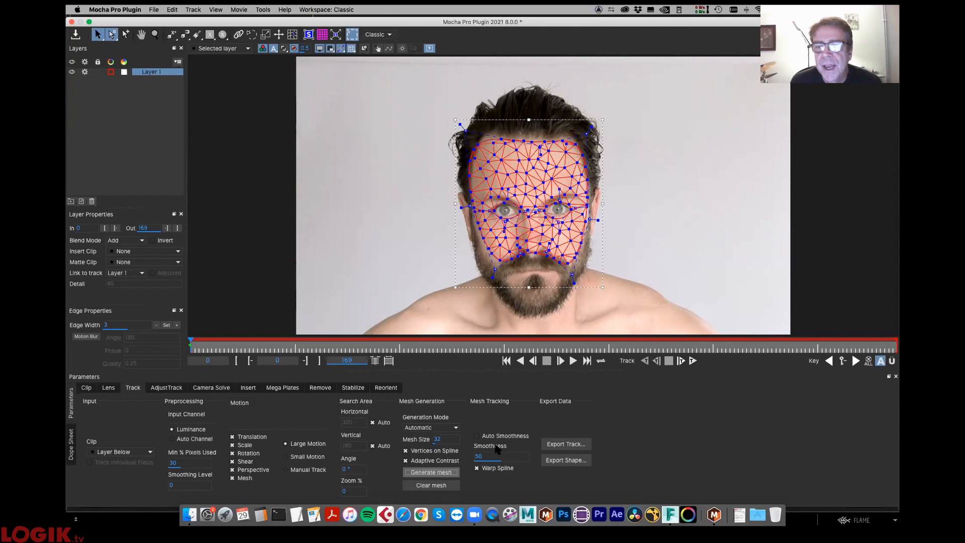
- Track the face mesh forward to about frame 8, stop the tracking and return to the first frame
{"action": "left_click", "coordinate": [691, 363]}
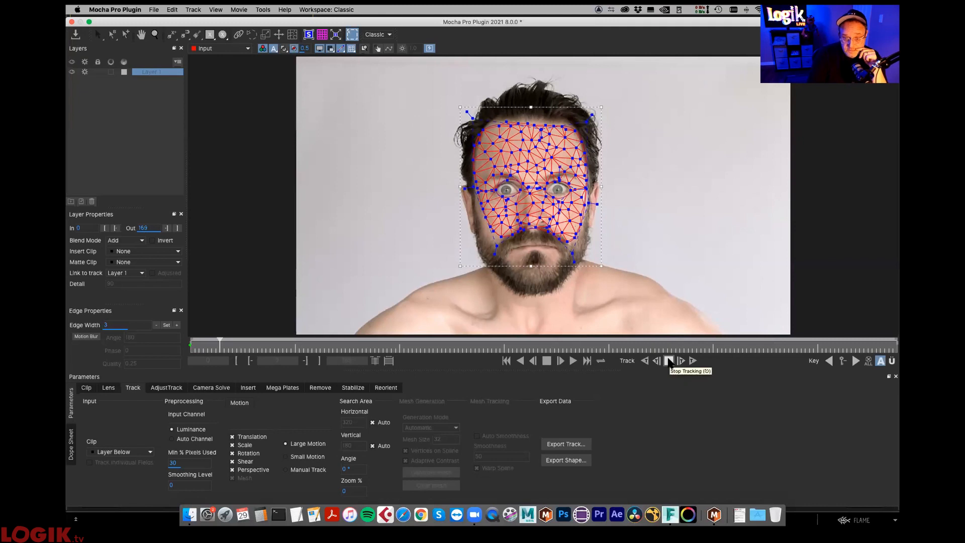
{"action": "left_click", "coordinate": [669, 360]}
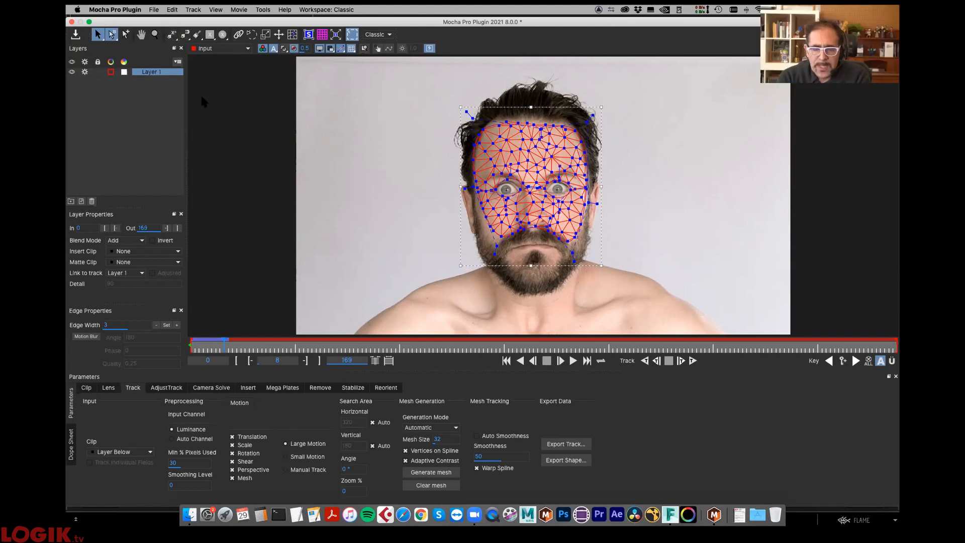
{"action": "left_click_drag", "start_coordinate": [219, 346], "coordinate": [173, 344]}
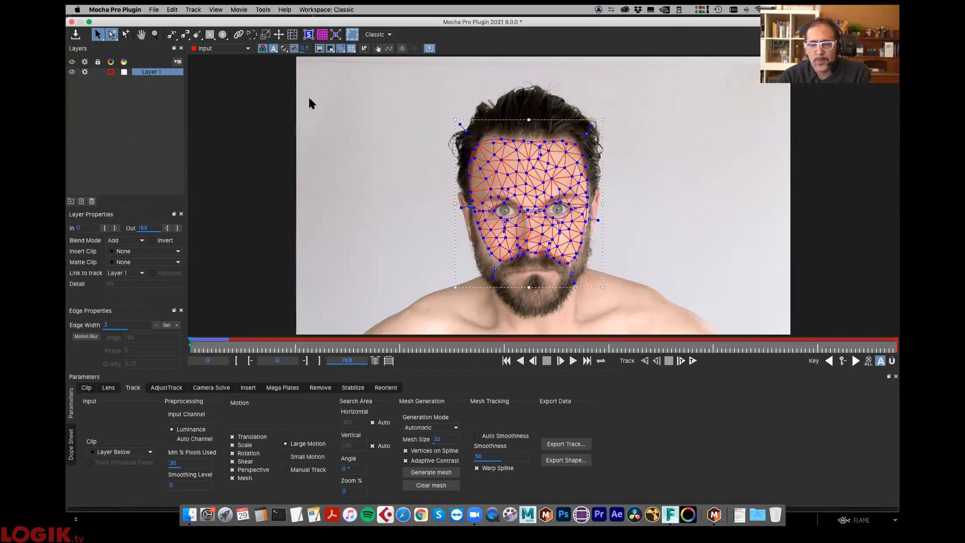
- Draw a triangular X-spline on a new layer, from the bridge of the nose down to the beard
{"action": "left_click", "coordinate": [173, 37]}
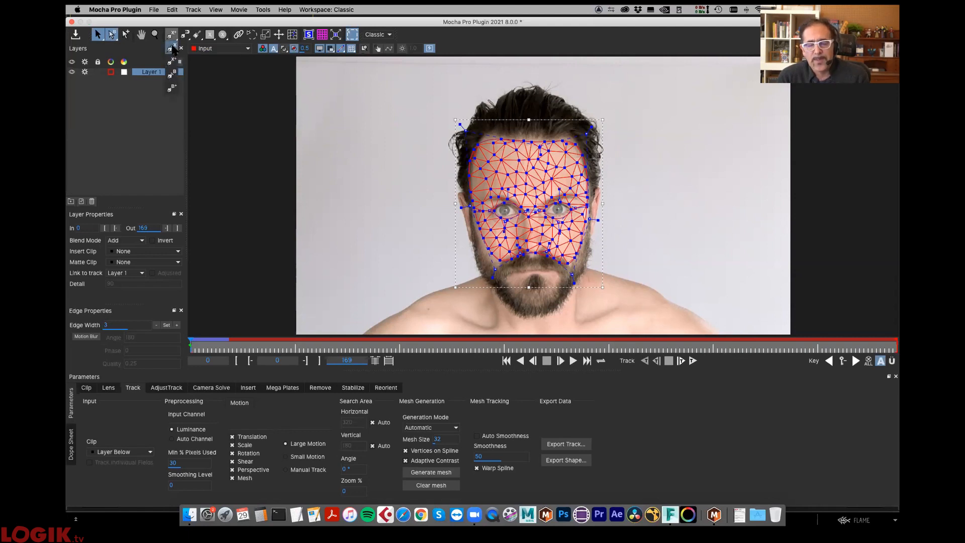
{"action": "left_click", "coordinate": [173, 49]}
{"action": "left_click", "coordinate": [524, 216]}
{"action": "left_click", "coordinate": [508, 283]}
{"action": "left_click", "coordinate": [556, 284]}
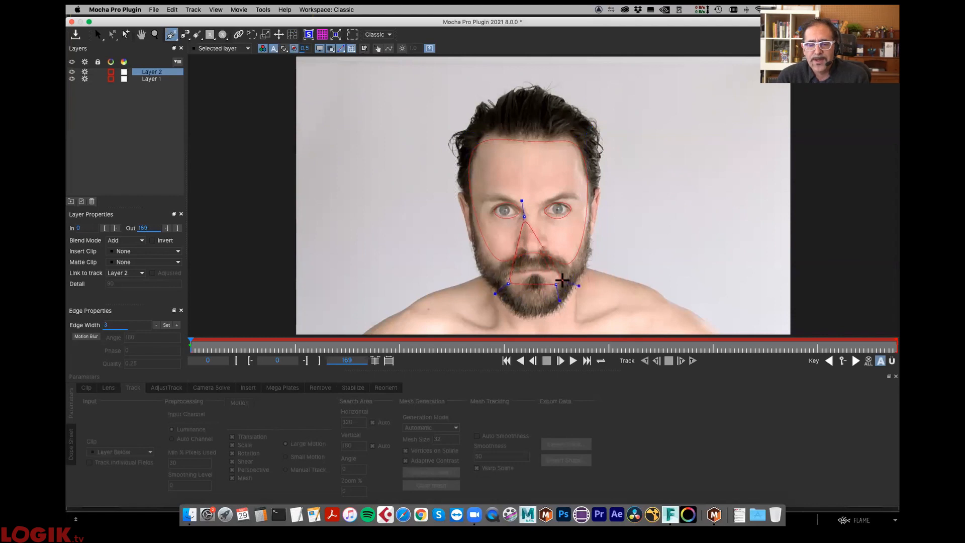
{"action": "right_click", "coordinate": [562, 280]}
{"action": "left_click_drag", "start_coordinate": [533, 207], "coordinate": [529, 202]}
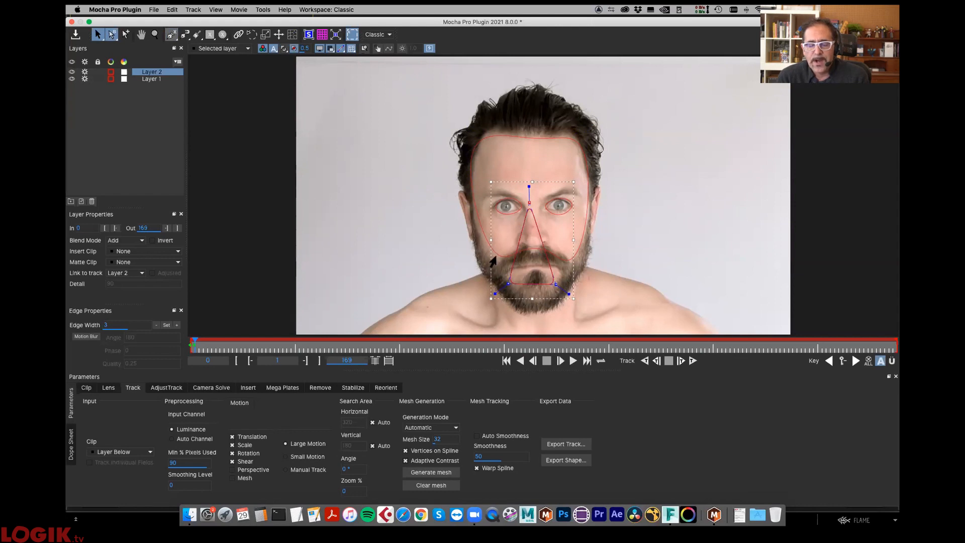
- Rename the new layer to nose and set its blend mode to Subtract
{"action": "double_click", "coordinate": [153, 73]}
{"action": "type", "text": "n"}
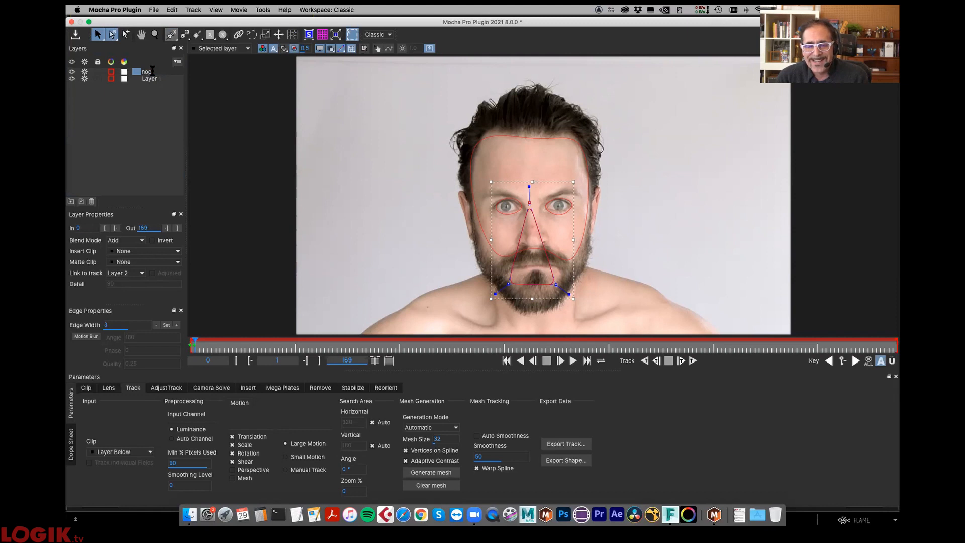
{"action": "type", "text": "ose"}
{"action": "key", "text": "Return"}
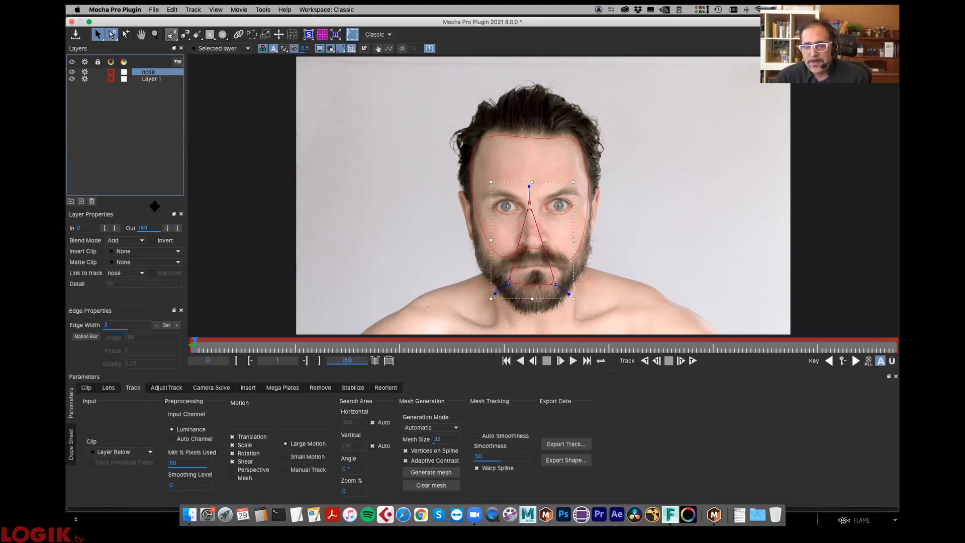
{"action": "left_click", "coordinate": [125, 241]}
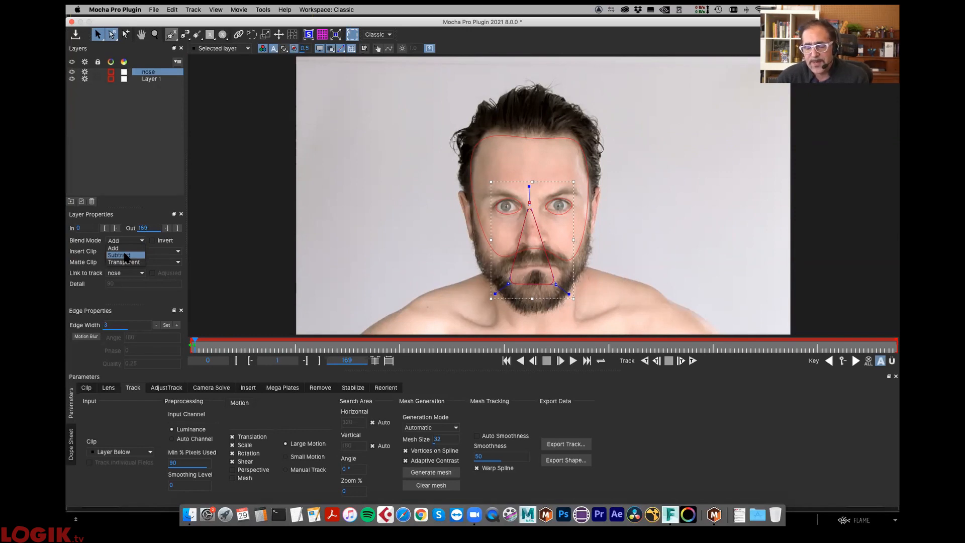
{"action": "left_click", "coordinate": [125, 255]}
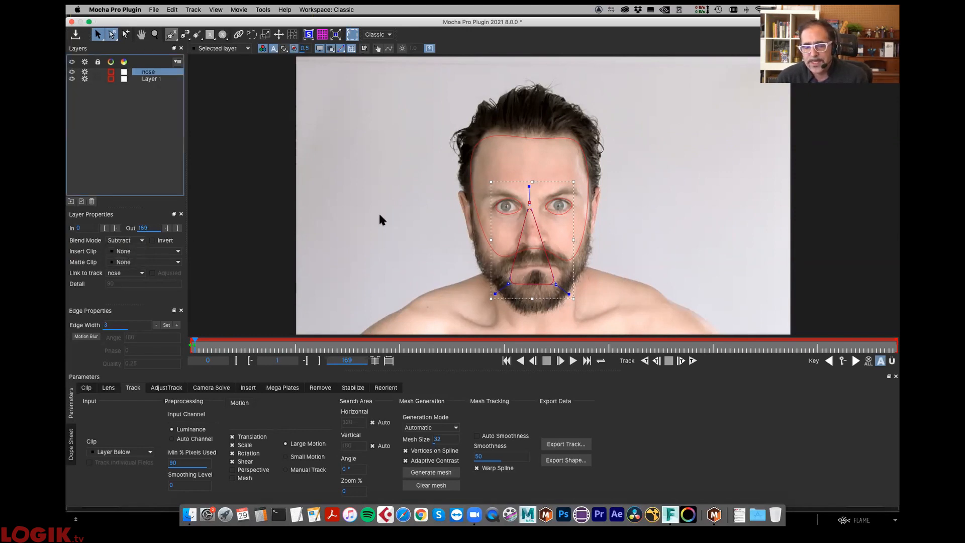
- Select Layer 1, toggle its matte display to check the nose subtraction, and hide the tracking mesh overlay
{"action": "left_click", "coordinate": [485, 238]}
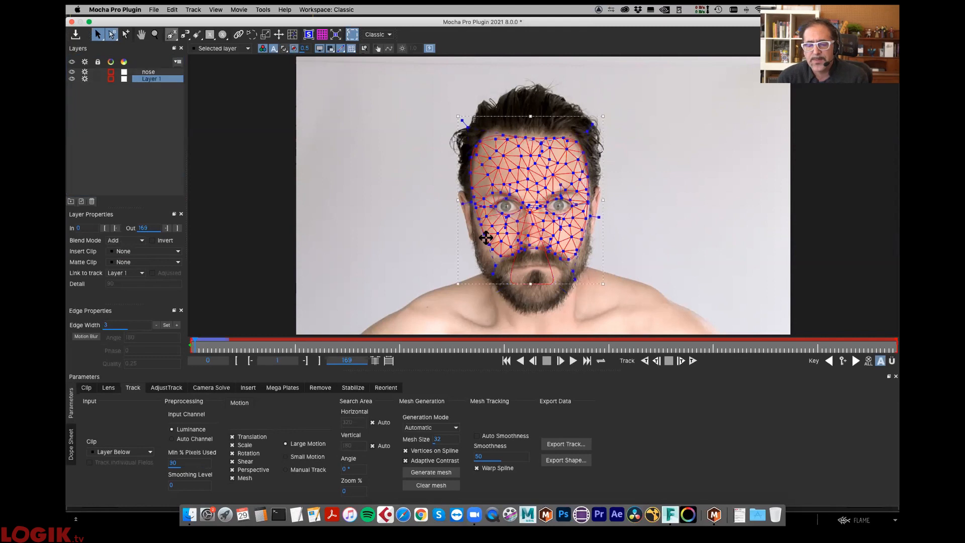
{"action": "left_click", "coordinate": [284, 49]}
{"action": "left_click", "coordinate": [284, 49]}
{"action": "left_click", "coordinate": [284, 49]}
{"action": "left_click", "coordinate": [284, 49]}
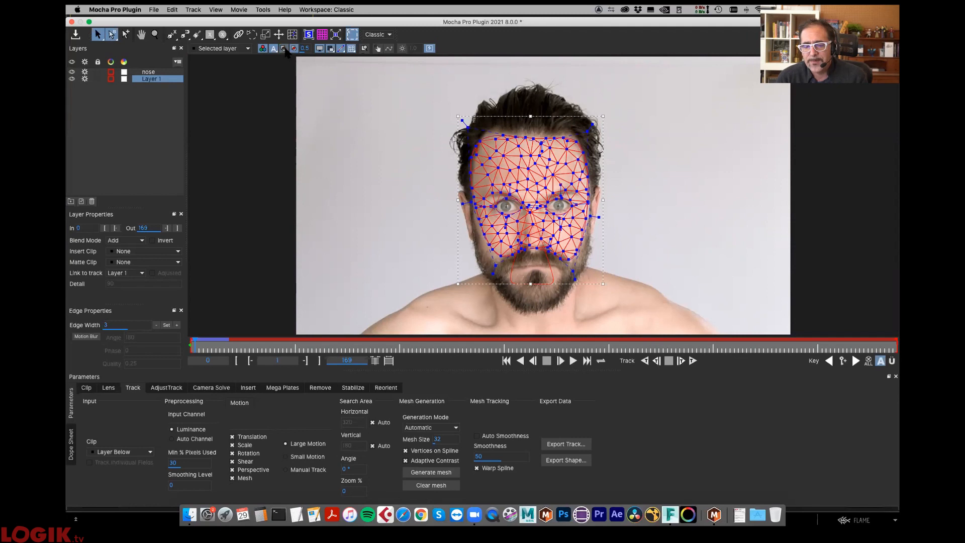
{"action": "left_click", "coordinate": [284, 49]}
{"action": "left_click", "coordinate": [284, 49]}
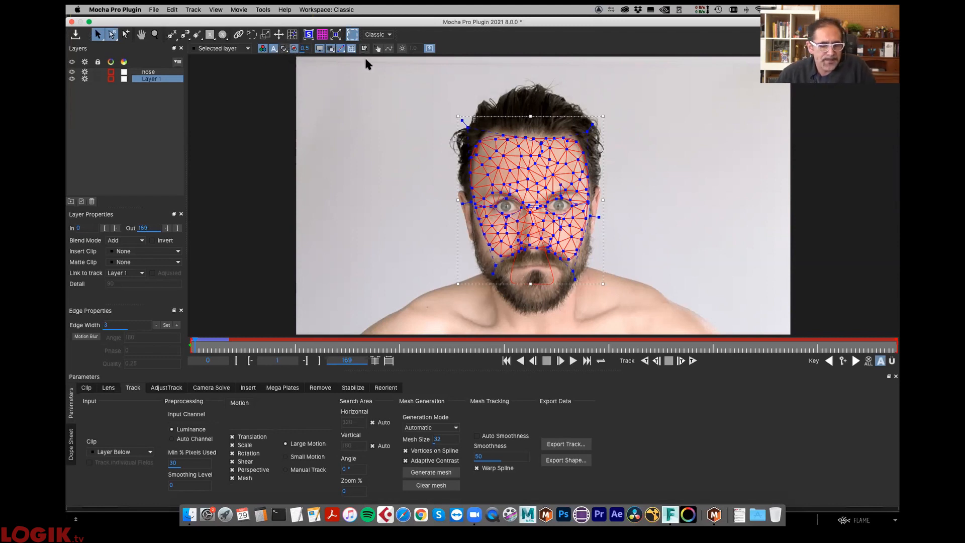
{"action": "left_click", "coordinate": [353, 49]}
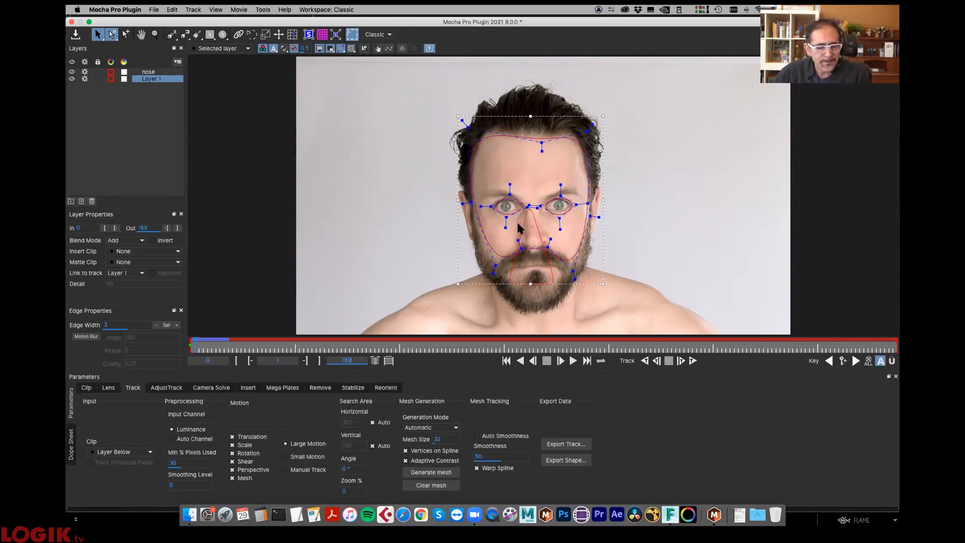
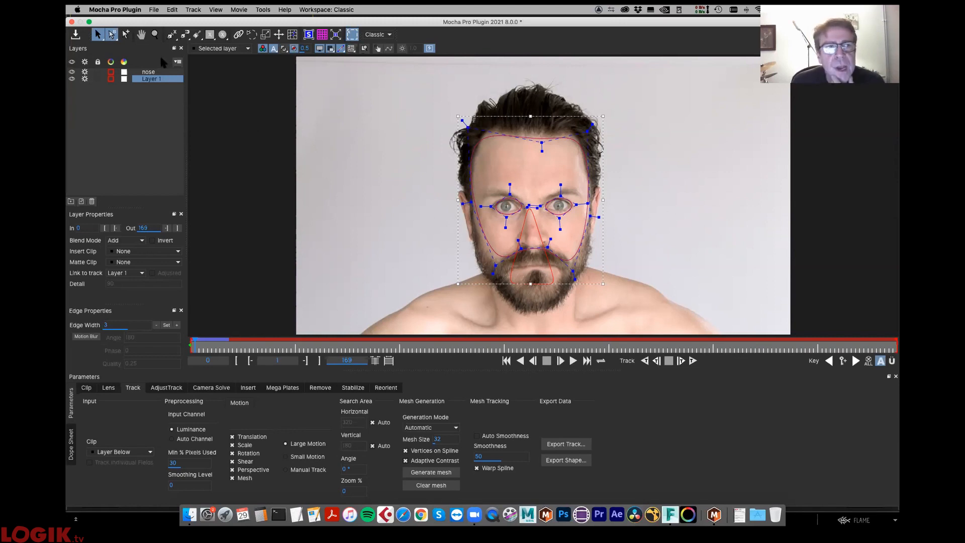
- Turn on the matte overlay for Layer 1 to check the nose cut-out
{"action": "left_click", "coordinate": [149, 73]}
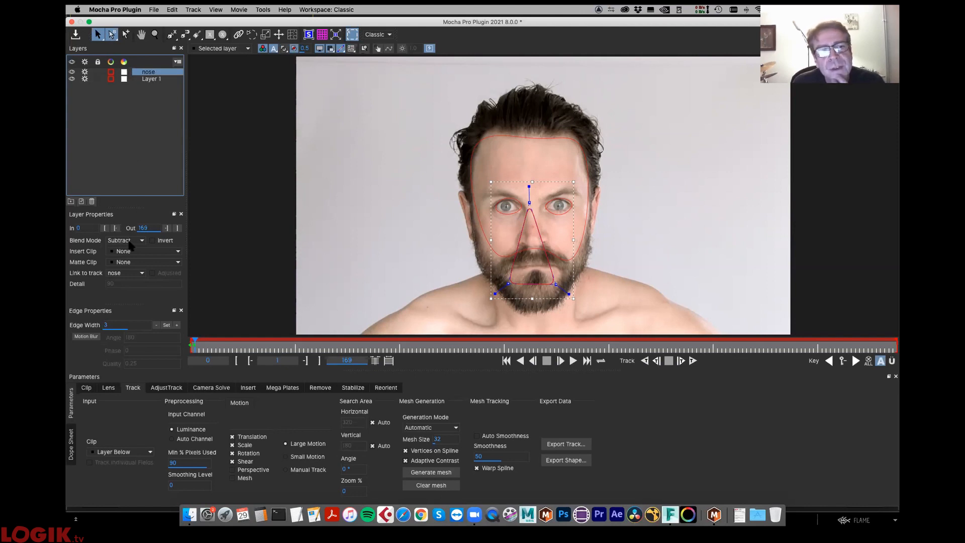
{"action": "left_click", "coordinate": [489, 226]}
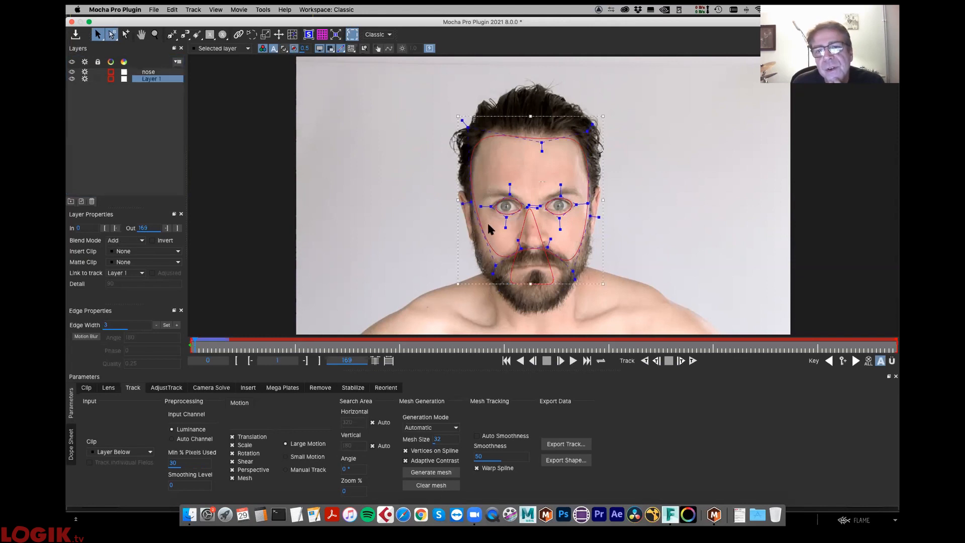
{"action": "left_click", "coordinate": [284, 48]}
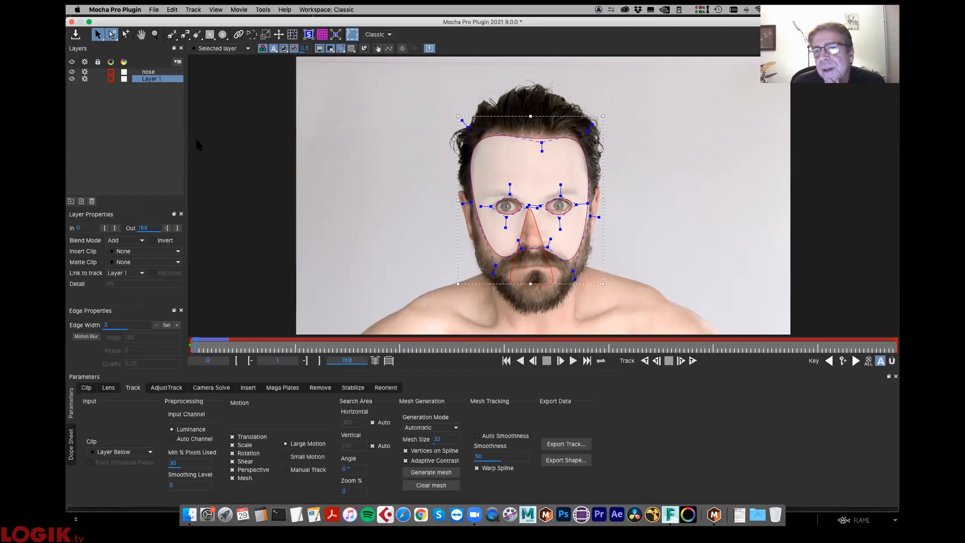
- Set the nose layer's blend mode to Add and refresh the matte overlay on Layer 1
{"action": "left_click", "coordinate": [151, 72]}
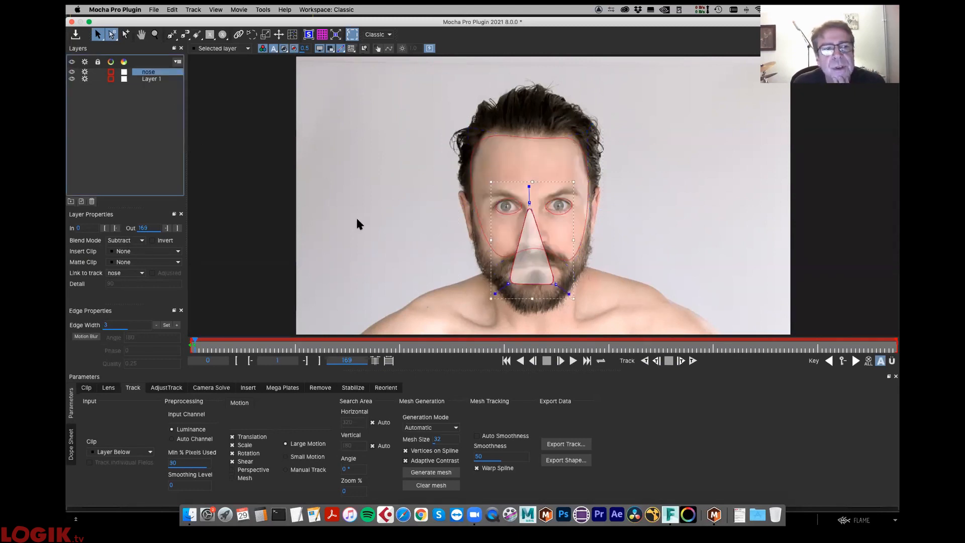
{"action": "left_click", "coordinate": [141, 240]}
{"action": "left_click", "coordinate": [120, 246]}
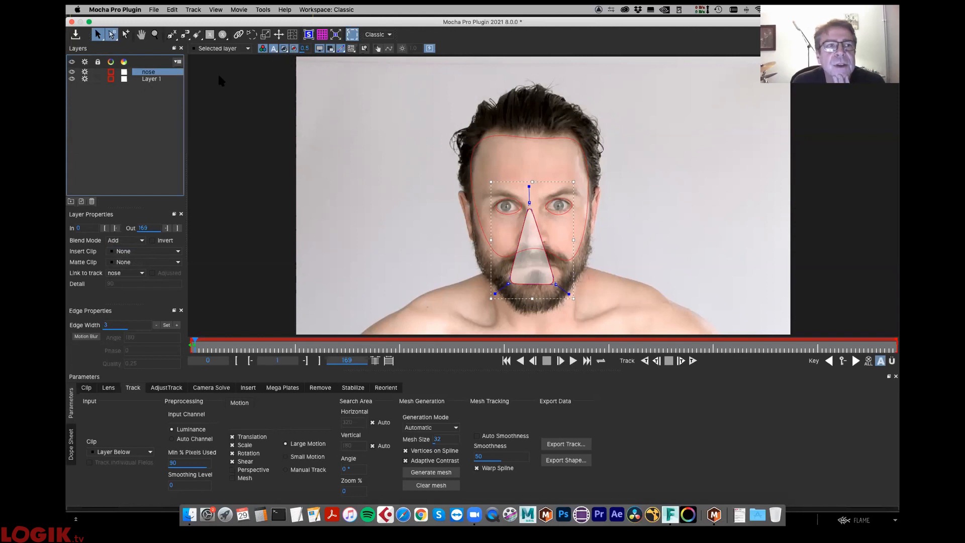
{"action": "left_click", "coordinate": [158, 79]}
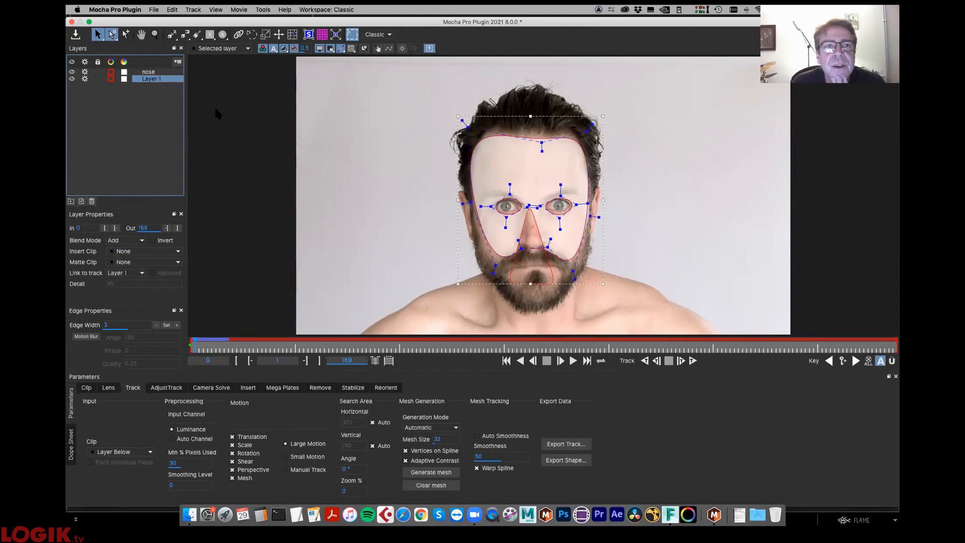
{"action": "left_click", "coordinate": [284, 49]}
{"action": "left_click", "coordinate": [285, 49]}
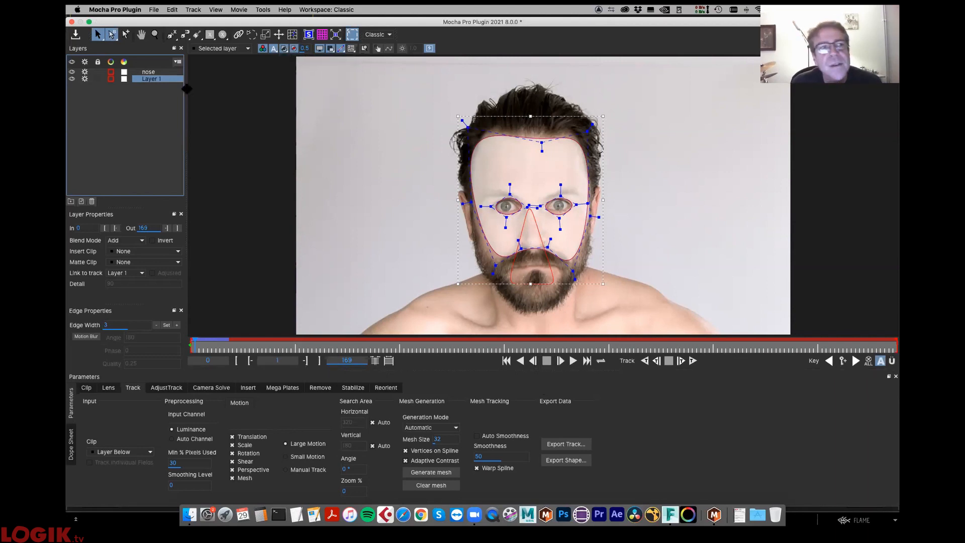
- Delete the nose layer, then select Layer 1 and return to frame 0
{"action": "left_click", "coordinate": [159, 73]}
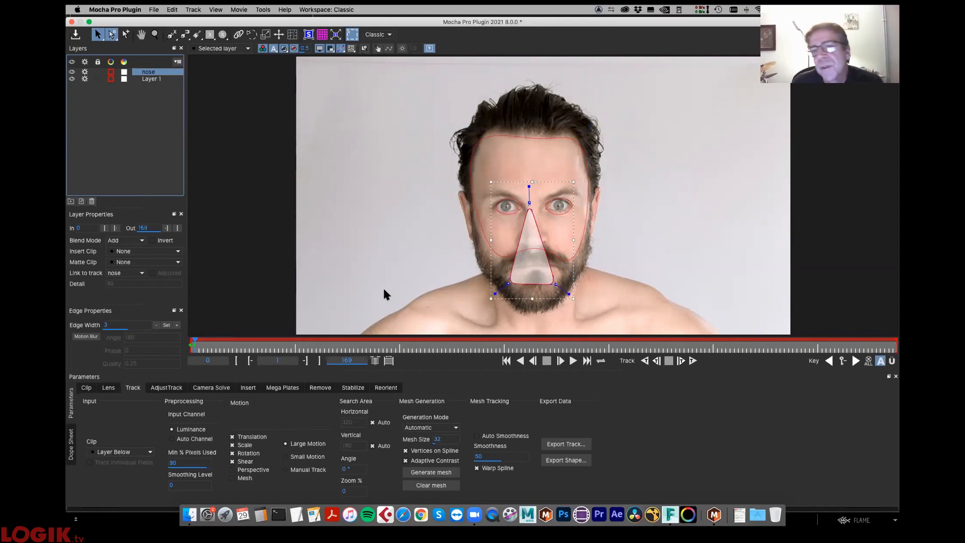
{"action": "key", "text": "Delete"}
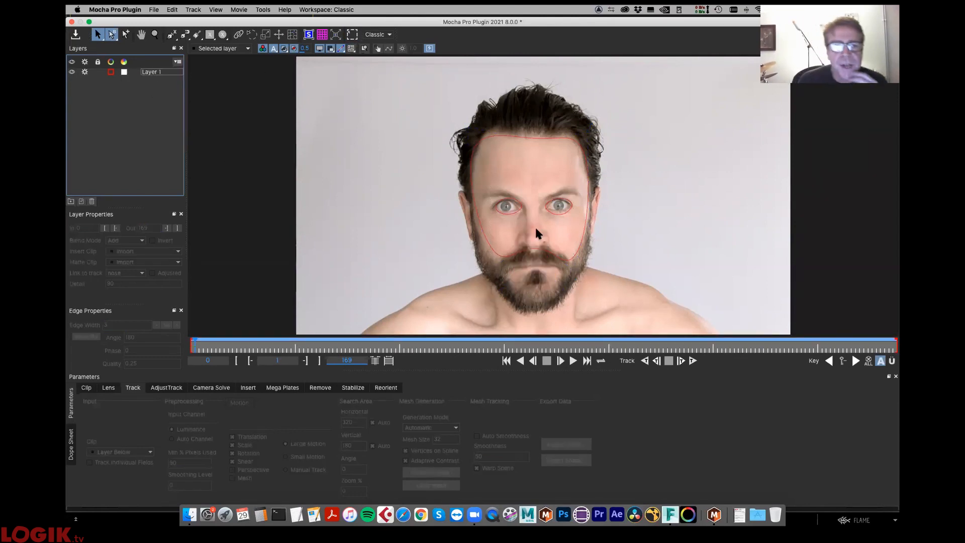
{"action": "left_click", "coordinate": [497, 259]}
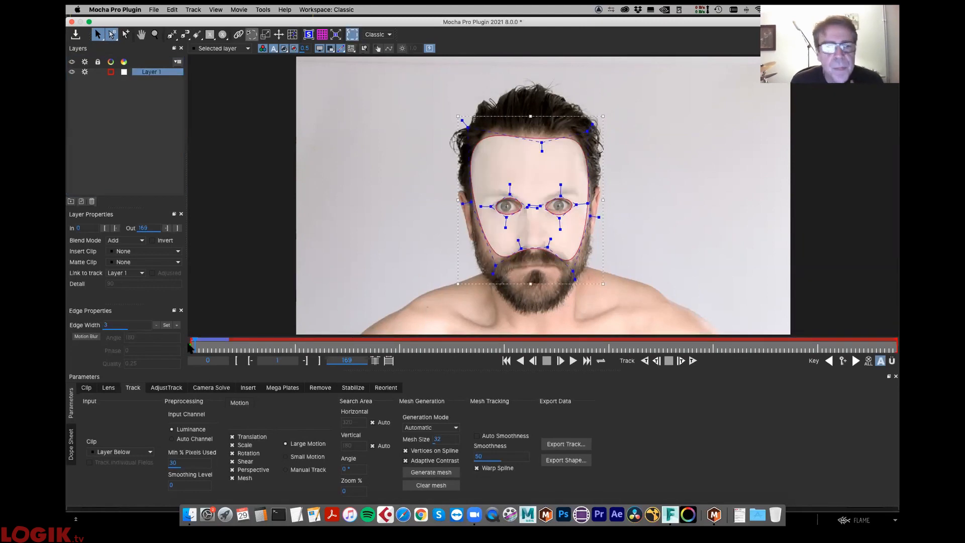
{"action": "left_click_drag", "start_coordinate": [198, 345], "coordinate": [182, 354]}
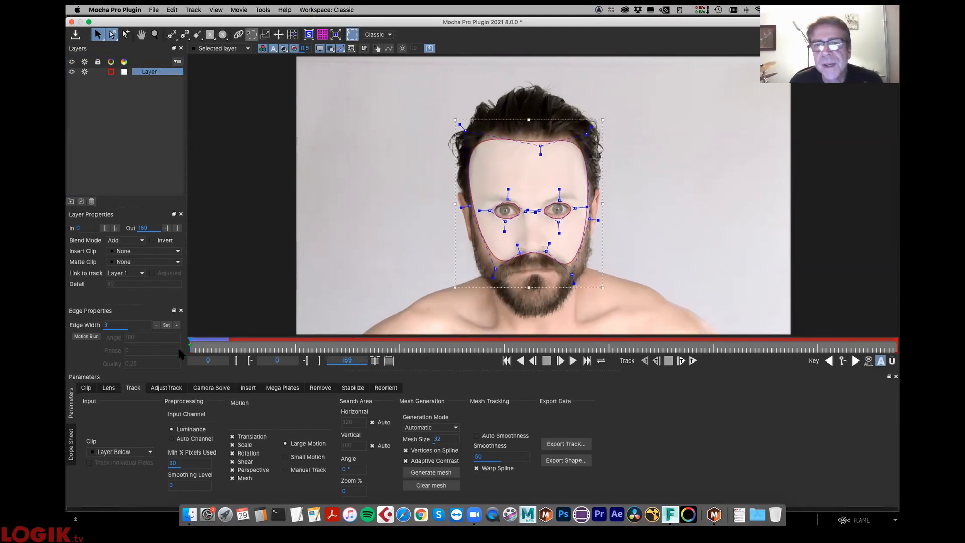
- Load the Face Mesh track from Yell.mocha in the Setup folder, review it at the first frame and save the project
{"action": "left_click", "coordinate": [154, 10]}
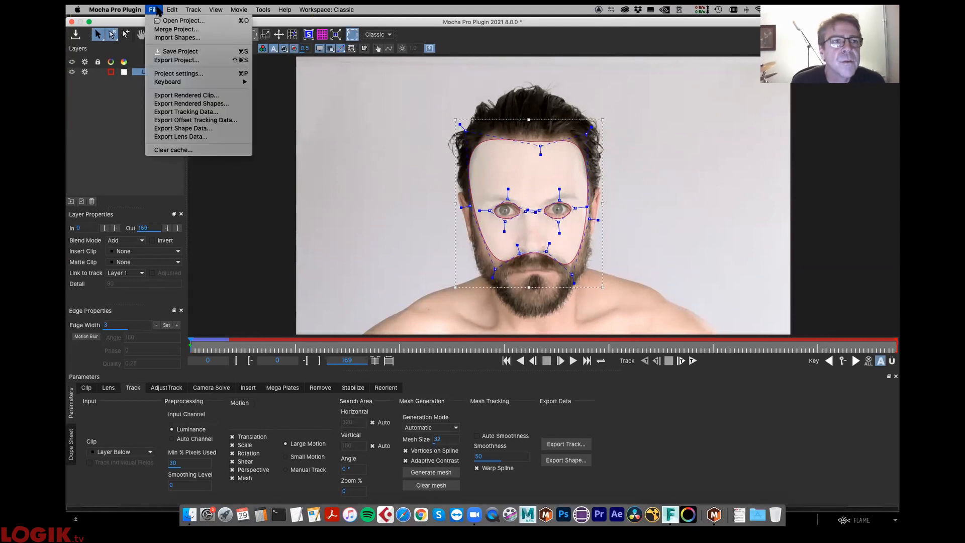
{"action": "left_click", "coordinate": [162, 22]}
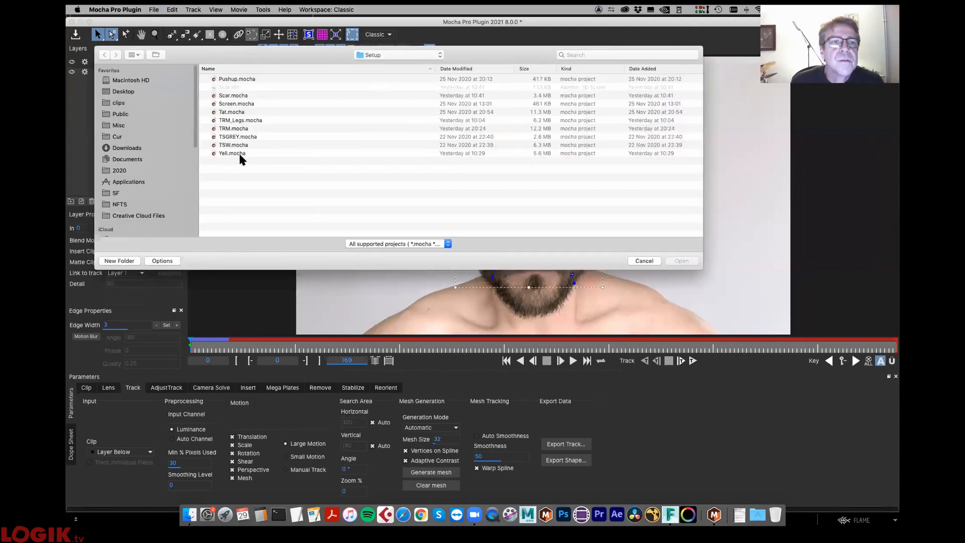
{"action": "left_click", "coordinate": [242, 154]}
{"action": "left_click", "coordinate": [681, 260]}
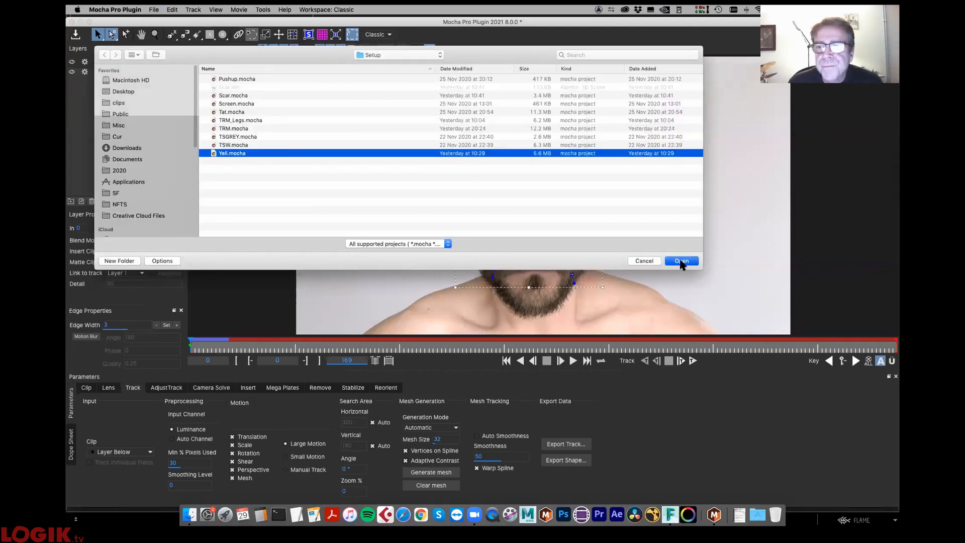
{"action": "left_click", "coordinate": [522, 72]}
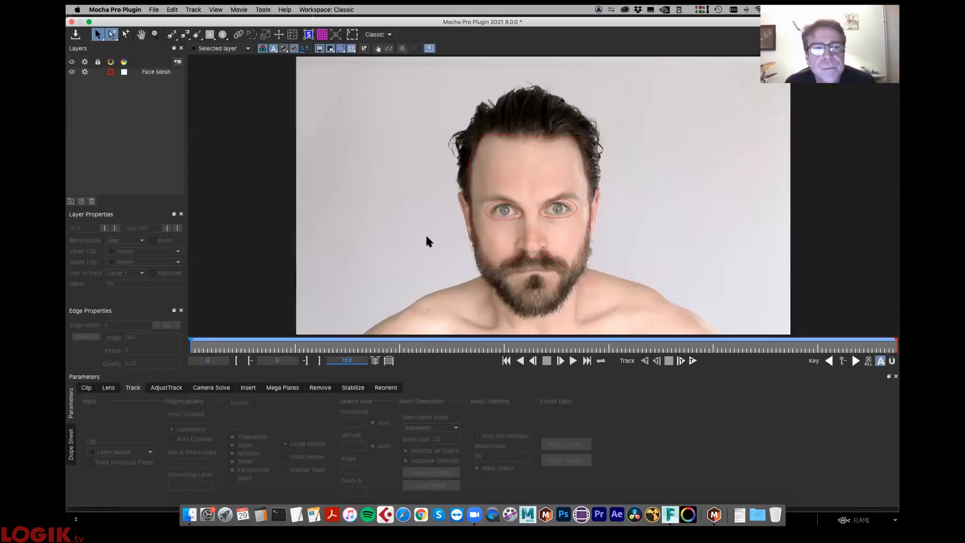
{"action": "left_click_drag", "start_coordinate": [202, 347], "coordinate": [118, 378]}
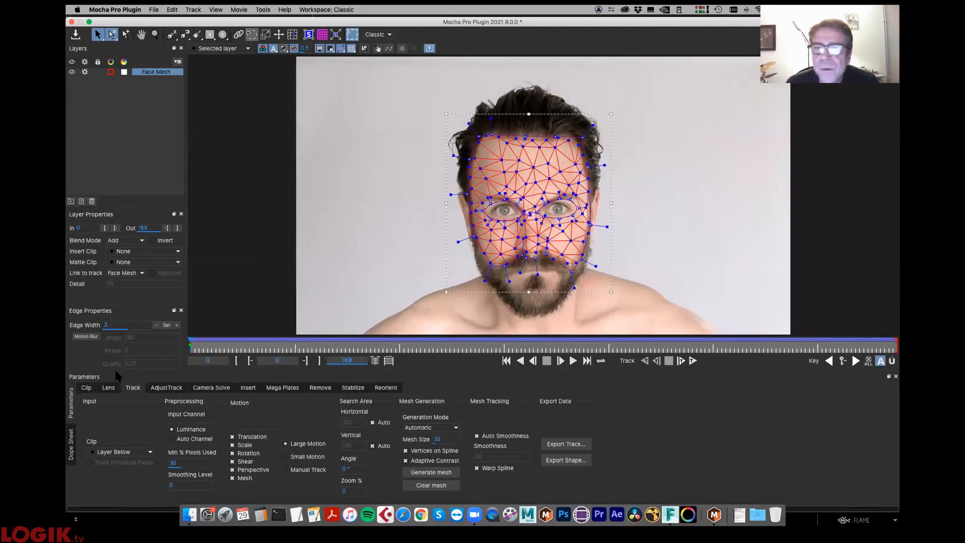
{"action": "left_click", "coordinate": [76, 35]}
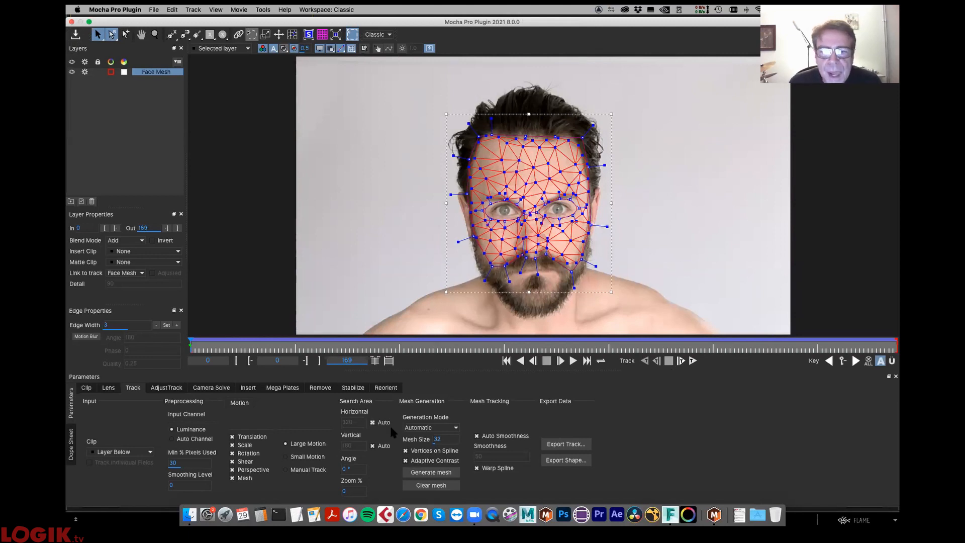
- In the Stabilize module, hide the tracking mesh and scrub through the shot to compare the Warp and Unwarp mappings
{"action": "left_click", "coordinate": [352, 388]}
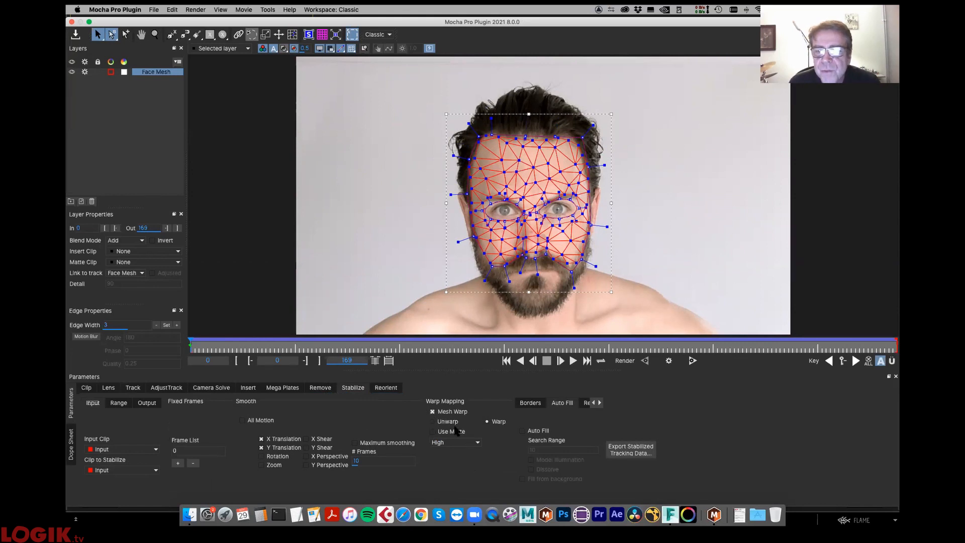
{"action": "left_click", "coordinate": [351, 49]}
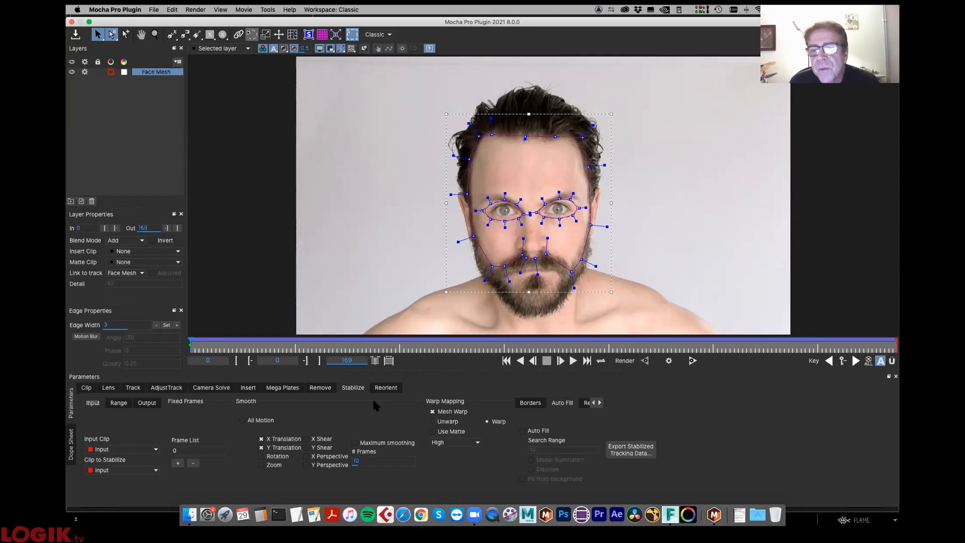
{"action": "left_click_drag", "start_coordinate": [216, 347], "coordinate": [71, 395]}
{"action": "left_click", "coordinate": [207, 350]}
{"action": "left_click_drag", "start_coordinate": [678, 352], "coordinate": [489, 362]}
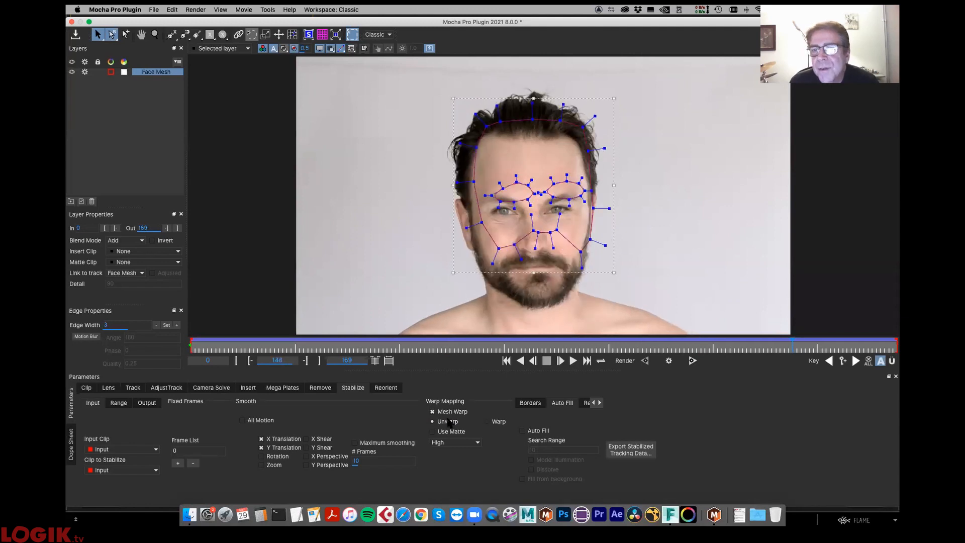
- Set the warp mapping to Warp, then save the project and return to the Flame Batch schematic
{"action": "left_click", "coordinate": [485, 422]}
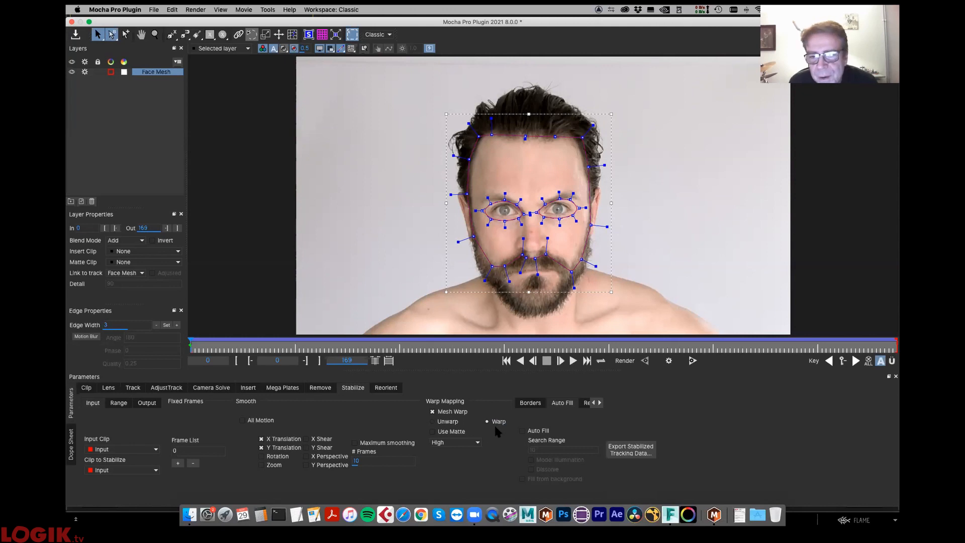
{"action": "left_click", "coordinate": [75, 34]}
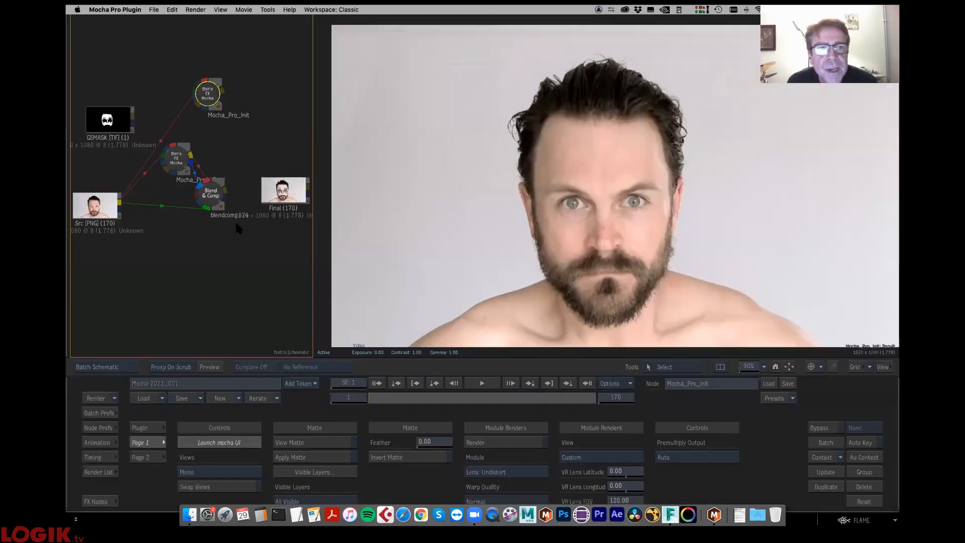
- Connect the GSMASK clip to the input of the Mocha_Pro113 node and move the clip clear of it in the schematic
{"action": "left_click", "coordinate": [172, 152]}
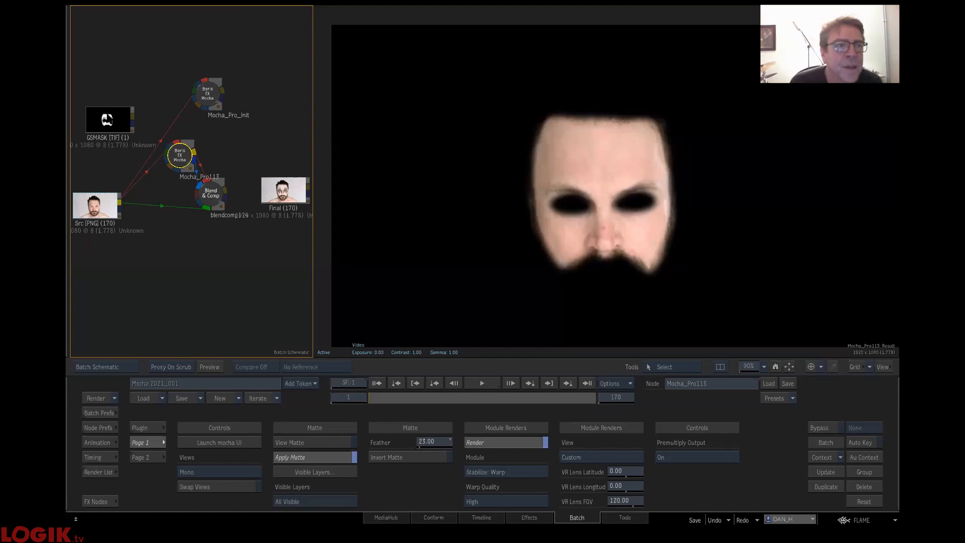
{"action": "left_click", "coordinate": [104, 115]}
{"action": "left_click", "coordinate": [180, 147]}
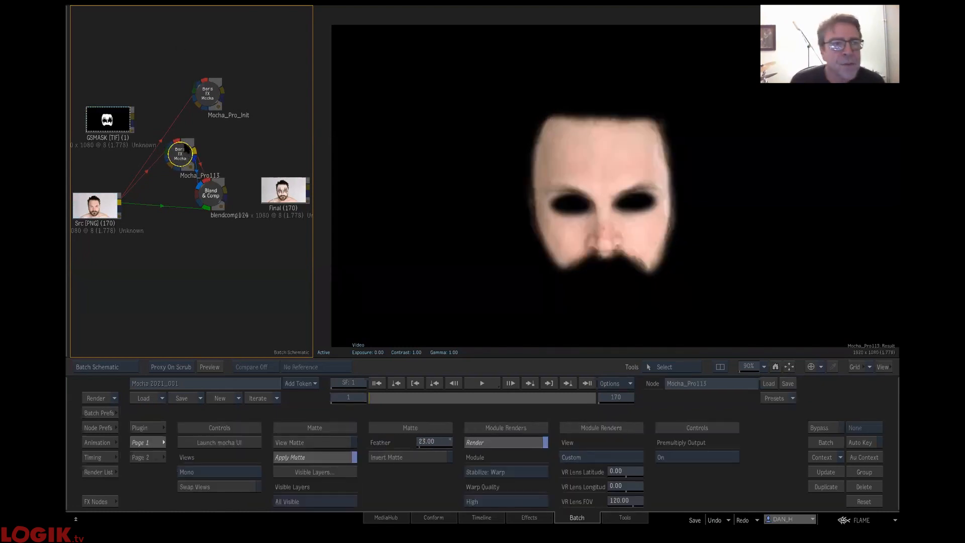
{"action": "left_click_drag", "start_coordinate": [161, 130], "coordinate": [176, 141]}
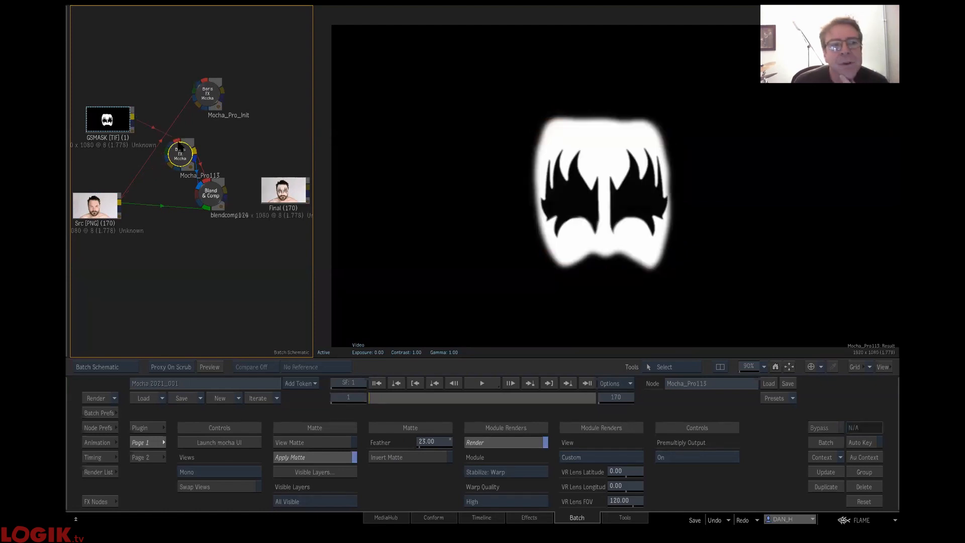
{"action": "left_click_drag", "start_coordinate": [108, 120], "coordinate": [91, 89]}
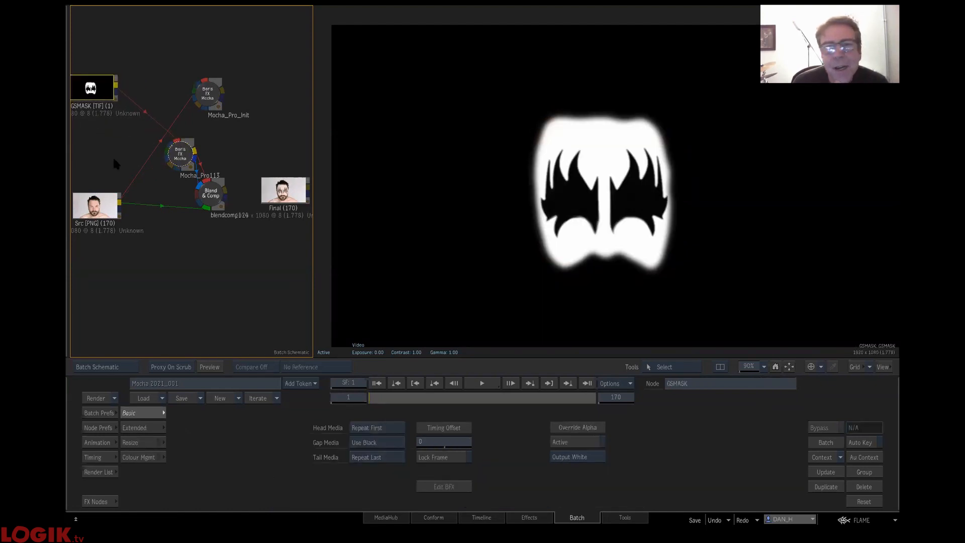
- Turn off the Stabilize: Warp module render on Mocha_Pro113 and scrub the first frames to check the mask without warping
{"action": "left_click", "coordinate": [186, 159]}
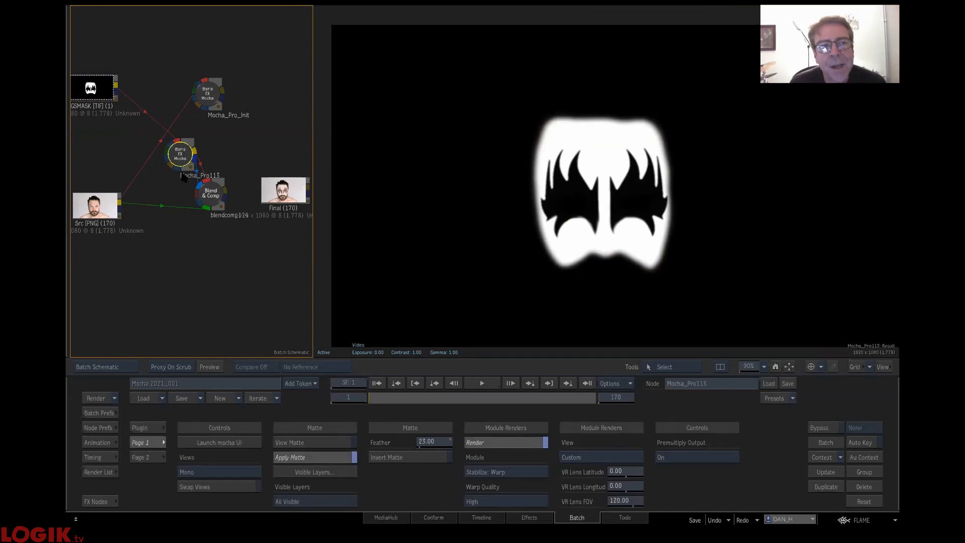
{"action": "left_click", "coordinate": [530, 469]}
{"action": "left_click", "coordinate": [521, 433]}
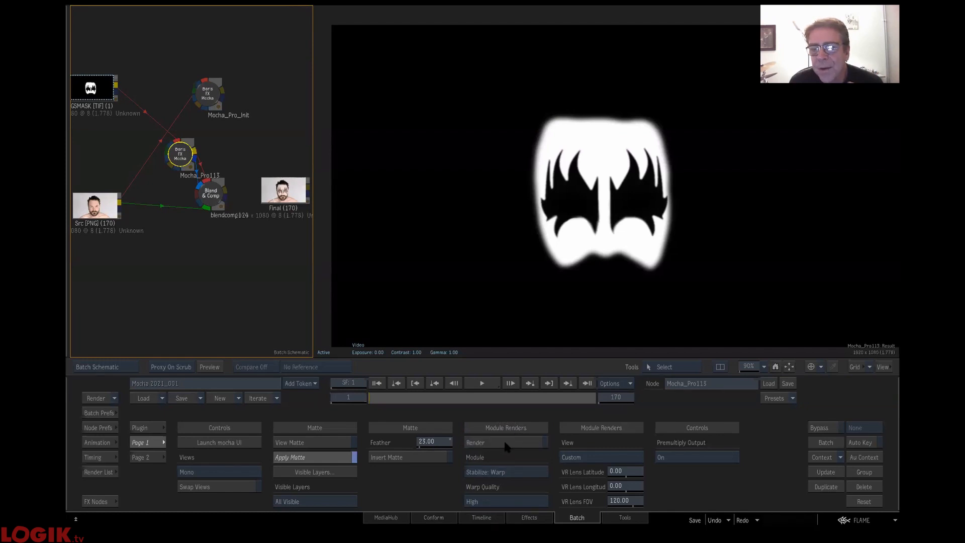
{"action": "mouse_move", "coordinate": [382, 398]}
{"action": "left_mouse_down"}
{"action": "mouse_move", "coordinate": [522, 397]}
{"action": "mouse_move", "coordinate": [365, 397]}
{"action": "left_mouse_up"}
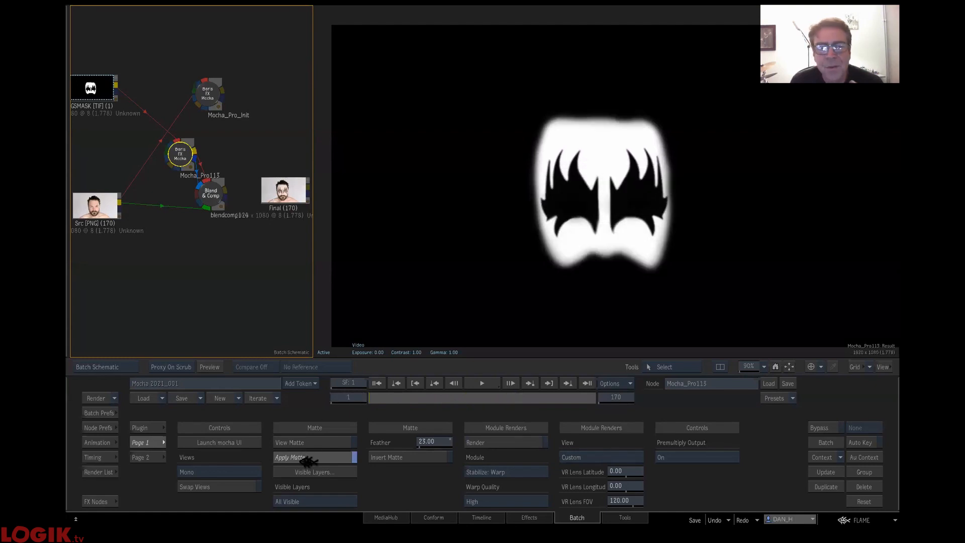
- Turn off Apply Matte, re-enable the Stabilize: Warp module render and scrub to check how the mask warps
{"action": "left_click", "coordinate": [310, 458]}
{"action": "left_click", "coordinate": [486, 444]}
{"action": "left_click_drag", "start_coordinate": [384, 399], "coordinate": [299, 409]}
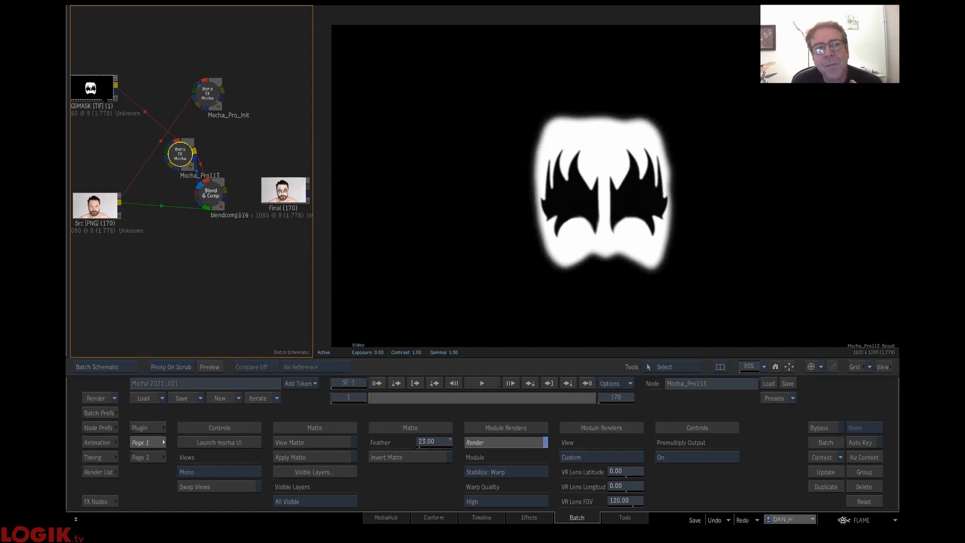
- Move the GSMASK clip closer to the Mocha_Pro113 node and turn Apply Matte back on for that node
{"action": "left_click_drag", "start_coordinate": [104, 91], "coordinate": [119, 98]}
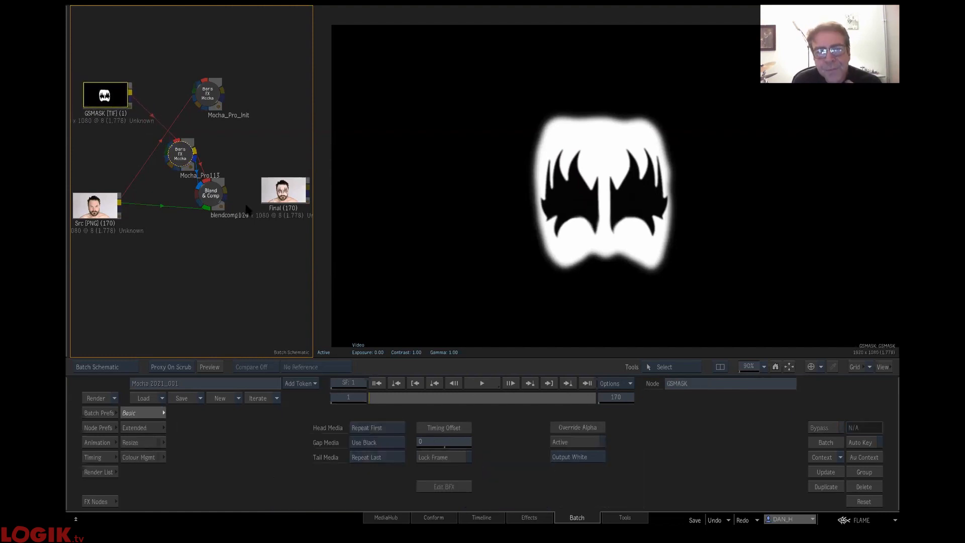
{"action": "left_click", "coordinate": [185, 154]}
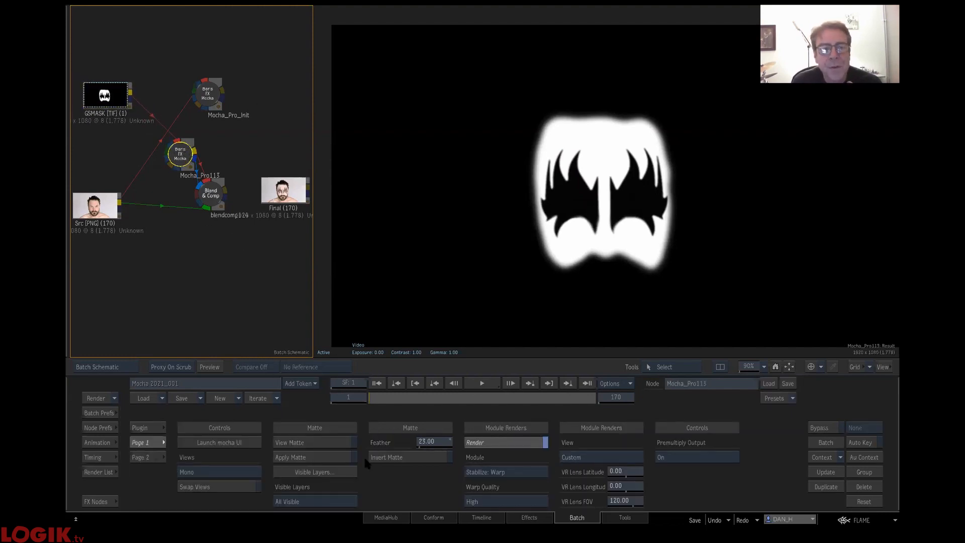
{"action": "left_click", "coordinate": [301, 458]}
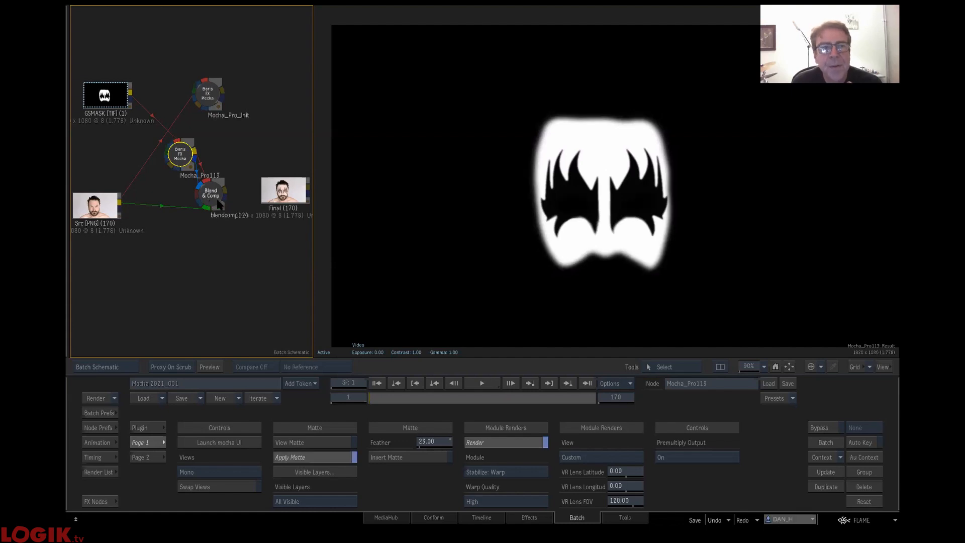
- Move the Blend & Comp node towards the Final clip to view its composite, then reselect the Mocha_Pro113 node
{"action": "left_click_drag", "start_coordinate": [211, 199], "coordinate": [239, 192]}
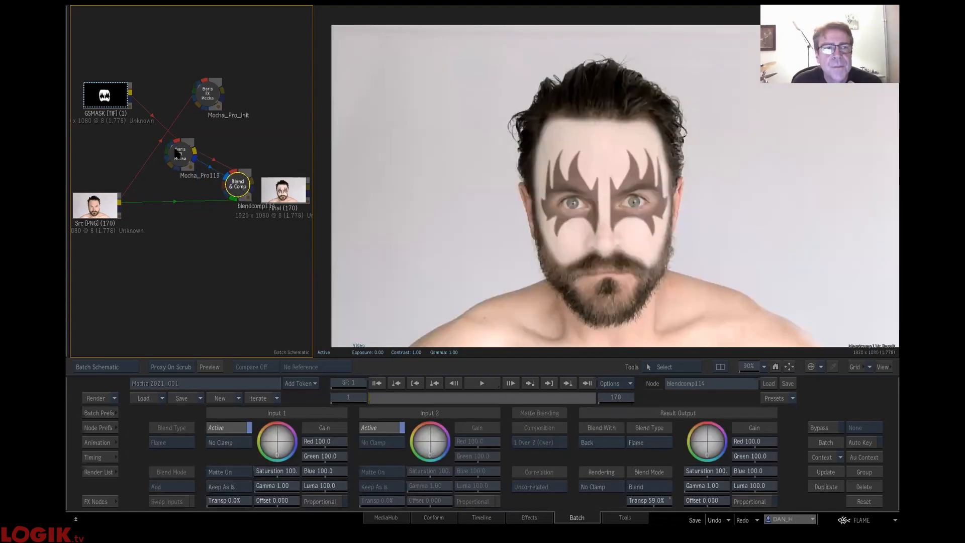
{"action": "left_click", "coordinate": [187, 166]}
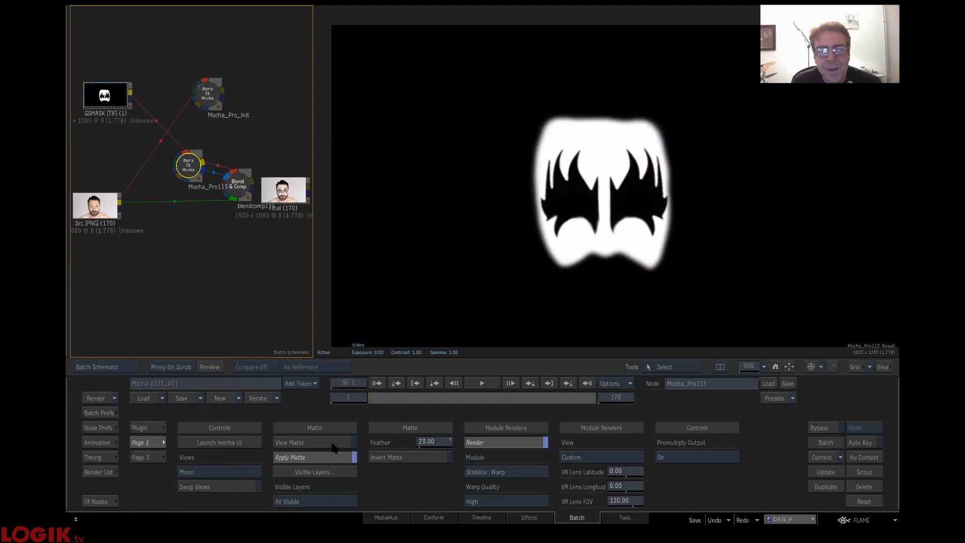
- Turn on View Matte for the Mocha_Pro113 node and reduce its matte feather to 16
{"action": "left_click", "coordinate": [332, 443]}
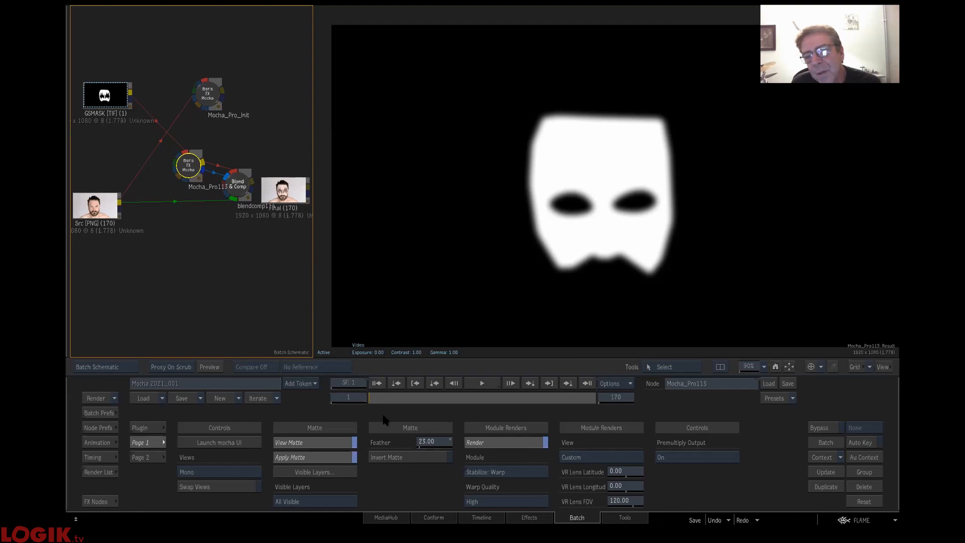
{"action": "left_click_drag", "start_coordinate": [435, 442], "coordinate": [327, 443]}
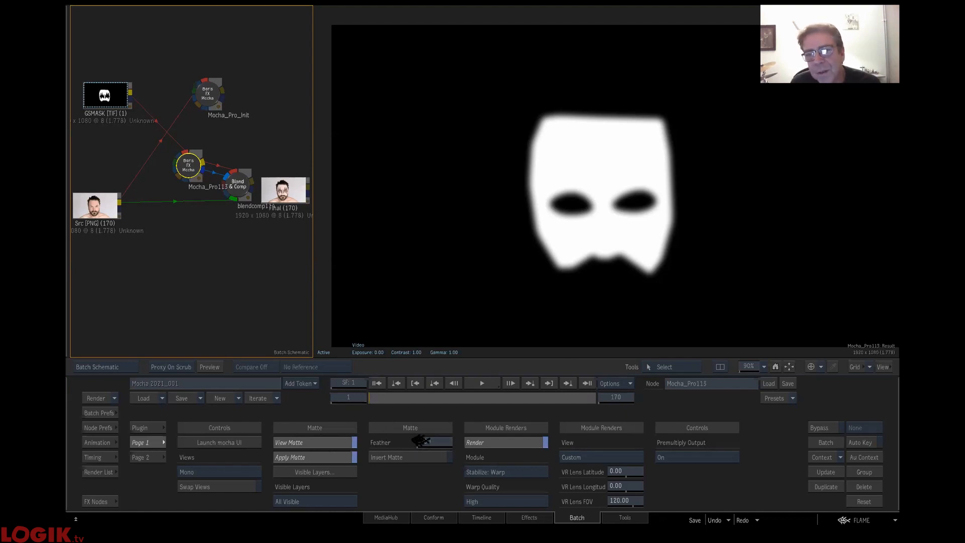
{"action": "left_click_drag", "start_coordinate": [418, 442], "coordinate": [496, 444]}
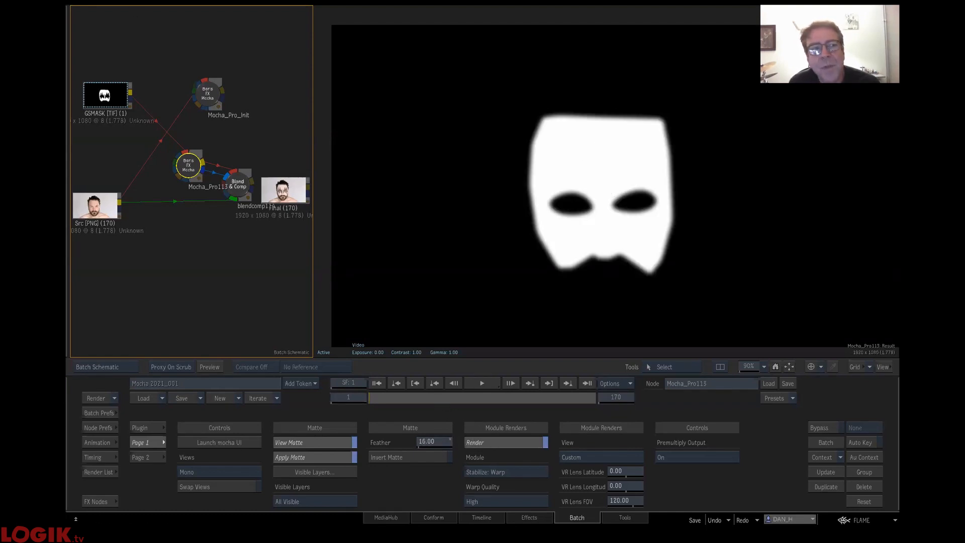
- Move the Blend & Comp node below the Final clip, shift Mocha_Pro113 slightly and compare both nodes' results
{"action": "left_click", "coordinate": [113, 105]}
{"action": "left_click", "coordinate": [193, 163]}
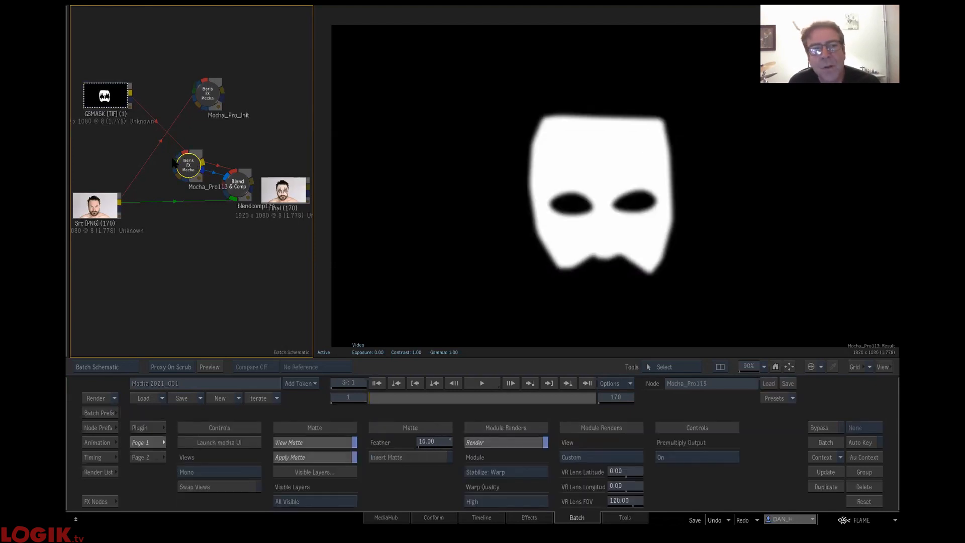
{"action": "left_click_drag", "start_coordinate": [245, 188], "coordinate": [276, 264]}
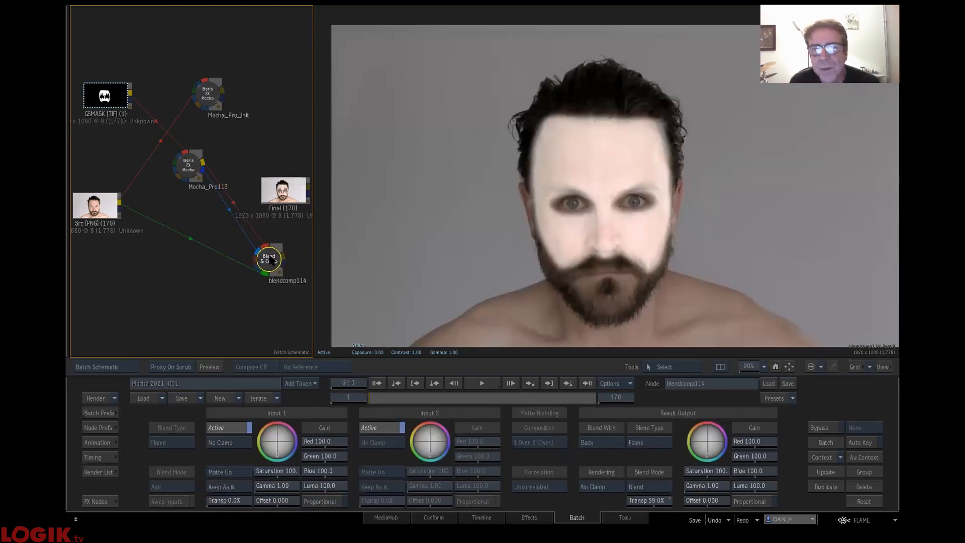
{"action": "mouse_move", "coordinate": [194, 167]}
{"action": "left_mouse_down"}
{"action": "mouse_move", "coordinate": [165, 158]}
{"action": "mouse_move", "coordinate": [197, 177]}
{"action": "left_mouse_up"}
{"action": "left_click", "coordinate": [275, 264]}
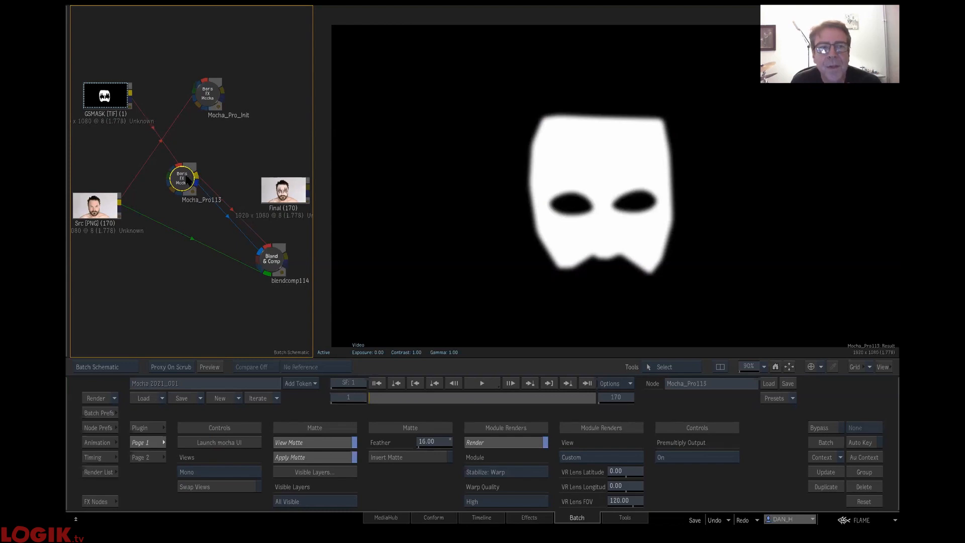
{"action": "left_click", "coordinate": [272, 258]}
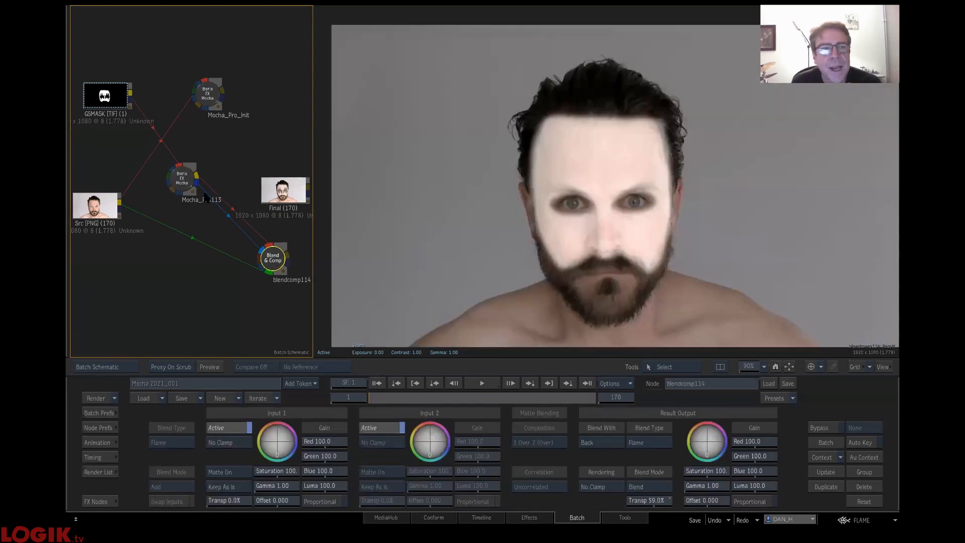
- Move the Src clip and the Mocha_Pro113 node further down the schematic and view the Blend & Comp result
{"action": "left_click_drag", "start_coordinate": [97, 207], "coordinate": [111, 264]}
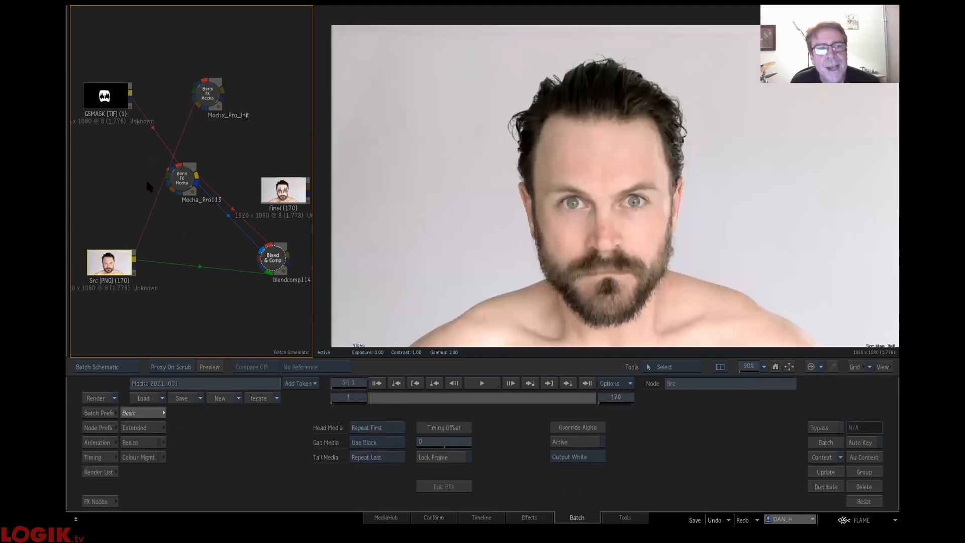
{"action": "left_click_drag", "start_coordinate": [185, 179], "coordinate": [185, 225]}
{"action": "left_click", "coordinate": [274, 259]}
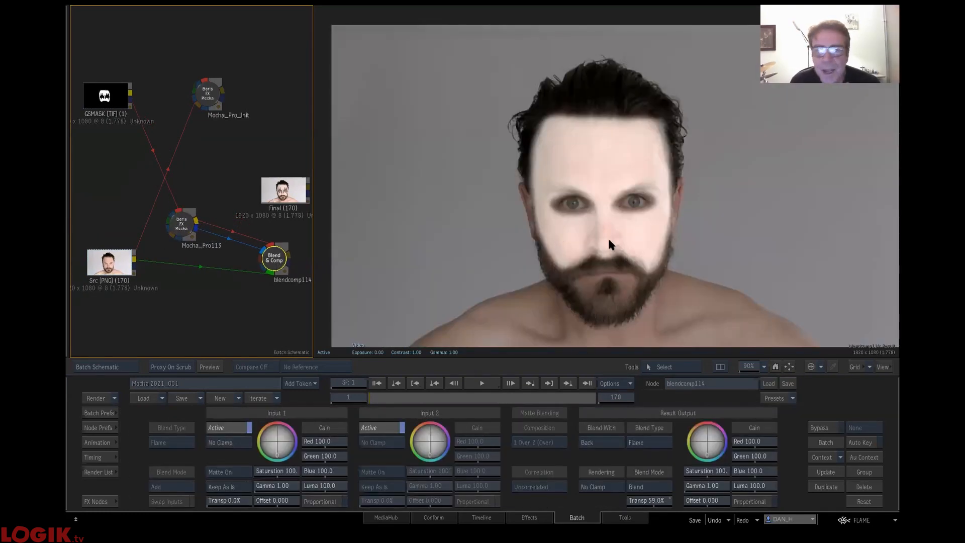
- Adjust the Blend & Comp result transparency and group the GSMASK clip, Mocha_Pro113 and Blend & Comp closer together
{"action": "left_click_drag", "start_coordinate": [654, 500], "coordinate": [110, 163]}
{"action": "mouse_move", "coordinate": [181, 224]}
{"action": "left_mouse_down"}
{"action": "mouse_move", "coordinate": [233, 238]}
{"action": "mouse_move", "coordinate": [171, 211]}
{"action": "mouse_move", "coordinate": [216, 239]}
{"action": "mouse_move", "coordinate": [237, 228]}
{"action": "mouse_move", "coordinate": [271, 248]}
{"action": "left_mouse_up"}
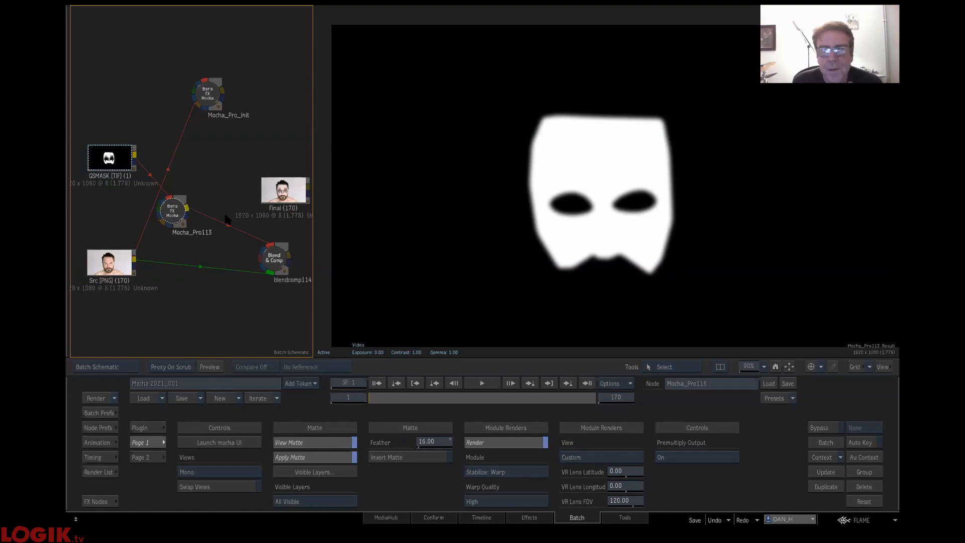
{"action": "left_click_drag", "start_coordinate": [190, 219], "coordinate": [228, 287]}
- Add the saved 02 Yell 2 setup from the user bin to the schematic and view its blendcomp84 result
{"action": "left_click", "coordinate": [94, 499]}
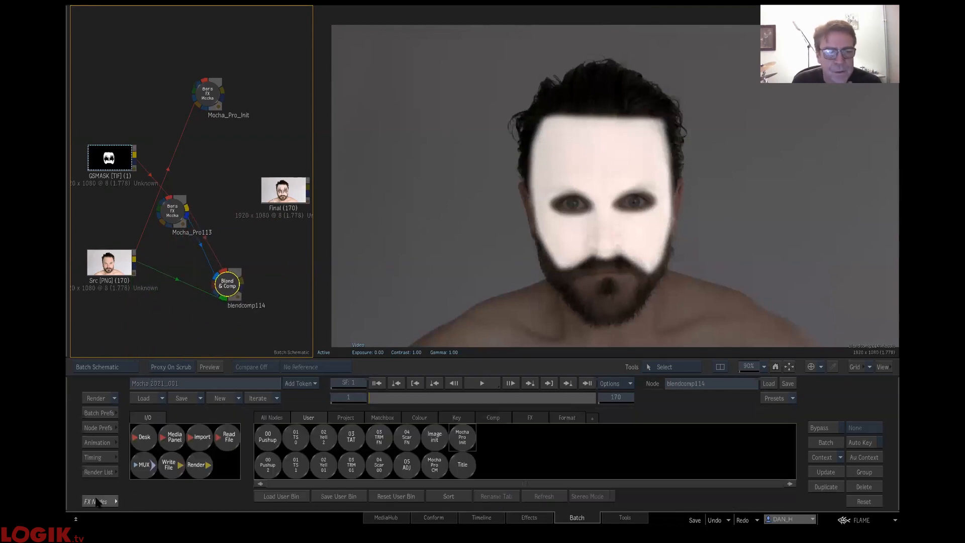
{"action": "left_click_drag", "start_coordinate": [324, 436], "coordinate": [258, 237]}
{"action": "left_click_drag", "start_coordinate": [277, 206], "coordinate": [113, 145]}
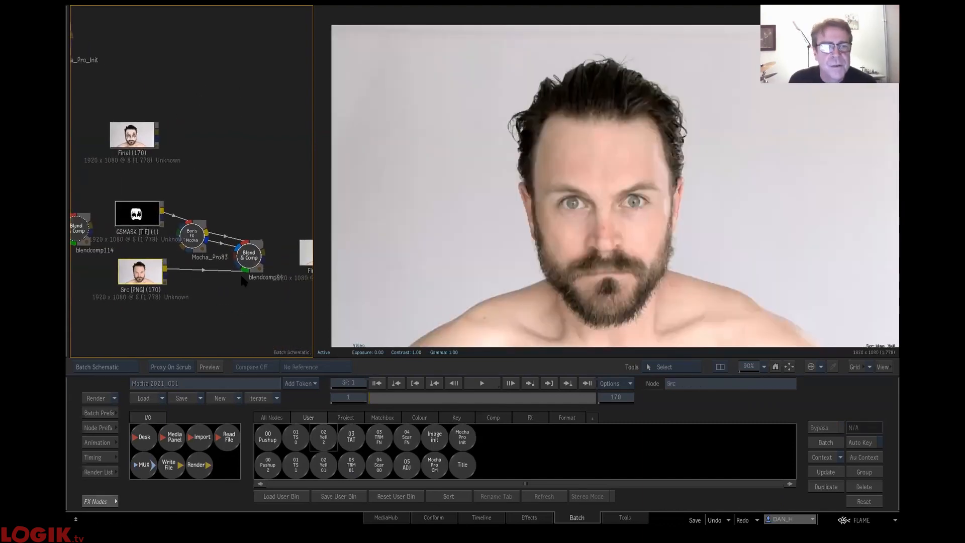
{"action": "left_click_drag", "start_coordinate": [254, 256], "coordinate": [196, 236]}
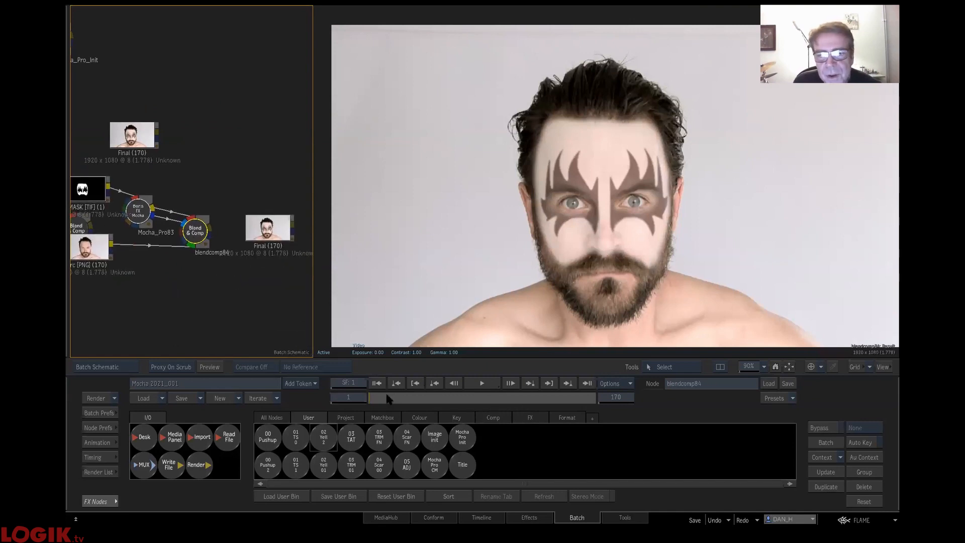
- Scrub the blendcomp84 composite to frame 119, then view the adjacent Final clip and scrub back to frame 1
{"action": "left_click_drag", "start_coordinate": [461, 400], "coordinate": [529, 400]}
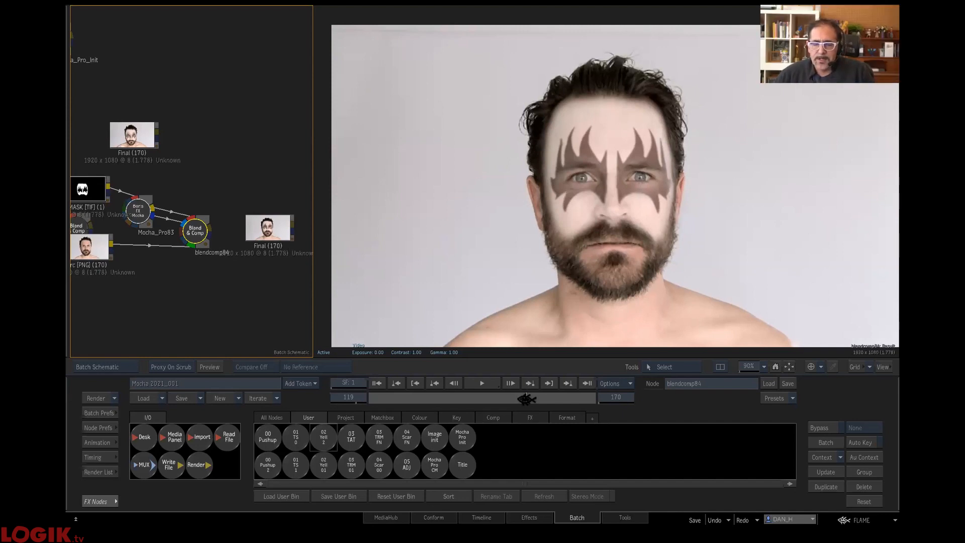
{"action": "left_click", "coordinate": [266, 230]}
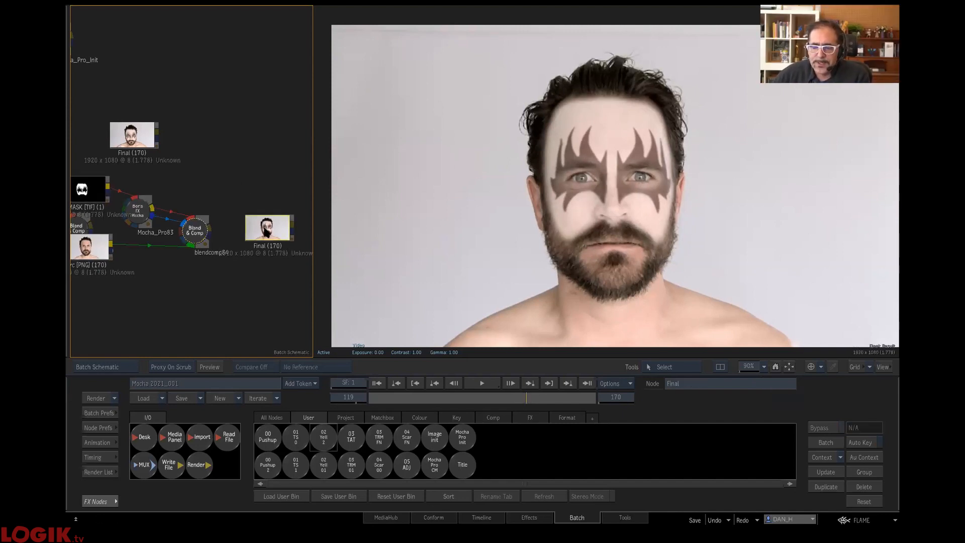
{"action": "left_click", "coordinate": [402, 400]}
{"action": "left_click_drag", "start_coordinate": [412, 402], "coordinate": [349, 396]}
- Rearrange the original GSMASK clip, Src clip and Mocha_Pro113 node so they stand apart from the added setup
{"action": "left_click_drag", "start_coordinate": [174, 302], "coordinate": [269, 270]}
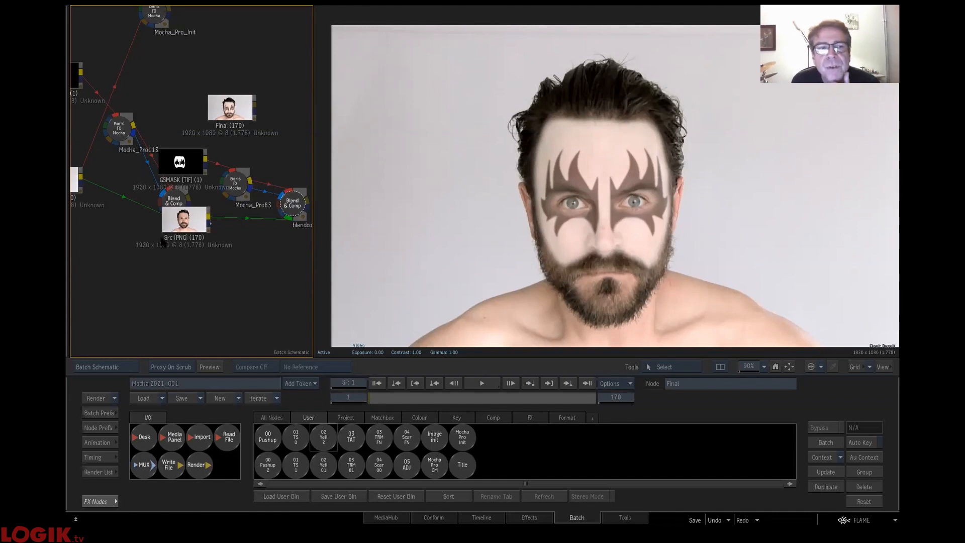
{"action": "left_click_drag", "start_coordinate": [177, 223], "coordinate": [173, 234]}
{"action": "left_click_drag", "start_coordinate": [168, 123], "coordinate": [203, 212]}
{"action": "left_click_drag", "start_coordinate": [132, 252], "coordinate": [81, 279]}
{"action": "left_click_drag", "start_coordinate": [202, 218], "coordinate": [197, 237]}
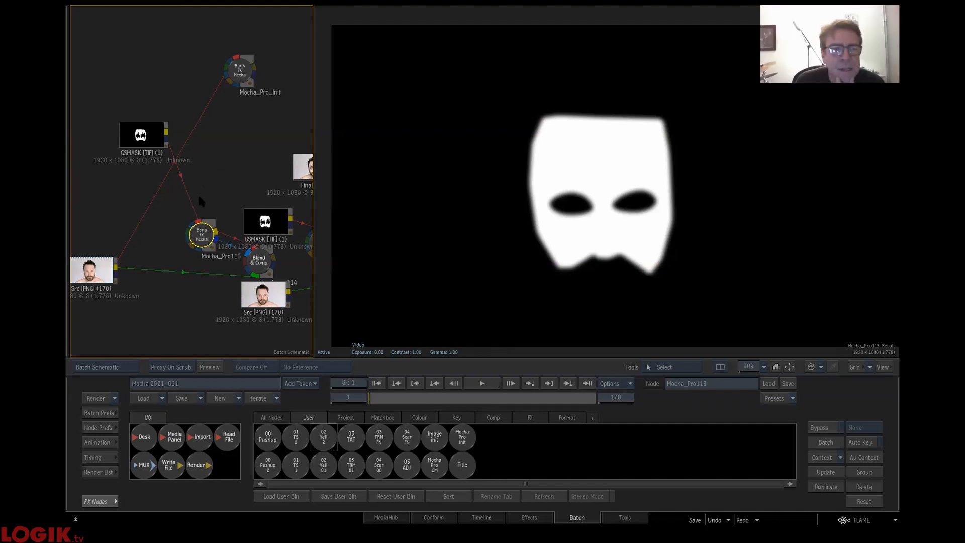
{"action": "left_click_drag", "start_coordinate": [147, 146], "coordinate": [132, 142]}
{"action": "left_click_drag", "start_coordinate": [197, 231], "coordinate": [190, 241]}
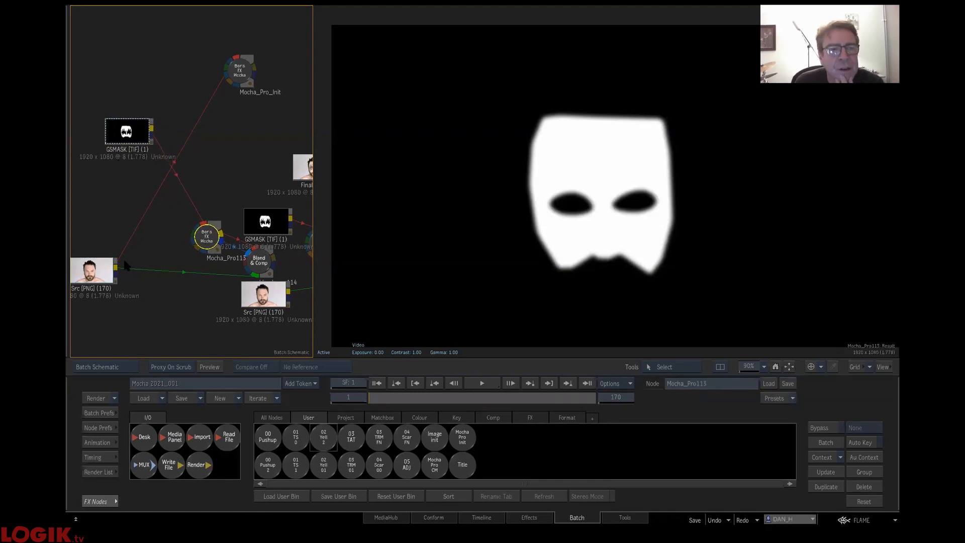
- Cut the link from Src to Blend & Comp, move Src beside Mocha_Pro113, and return to Batch after opening the clip
{"action": "left_click_drag", "start_coordinate": [178, 287], "coordinate": [212, 254]}
{"action": "left_click_drag", "start_coordinate": [92, 268], "coordinate": [154, 242]}
{"action": "double_click", "coordinate": [154, 242]}
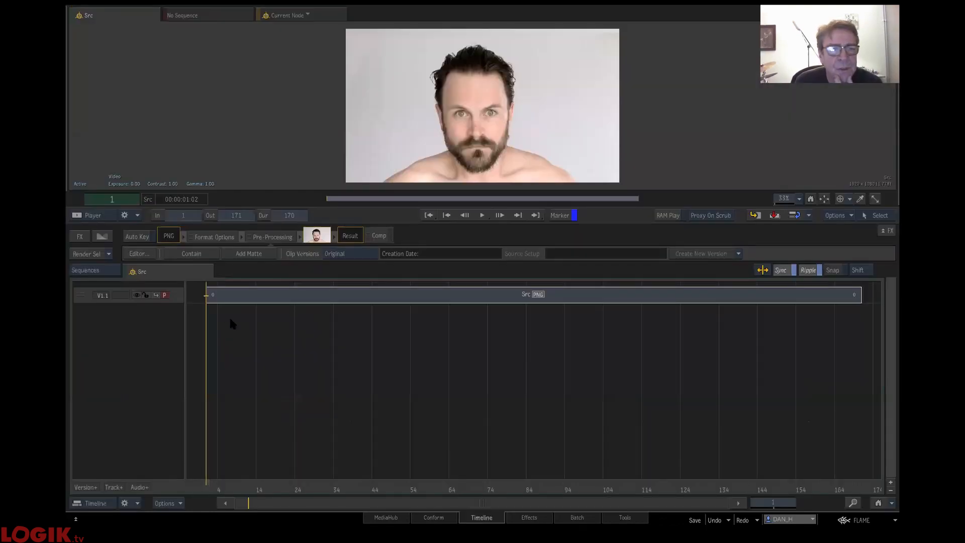
{"action": "left_click", "coordinate": [592, 513]}
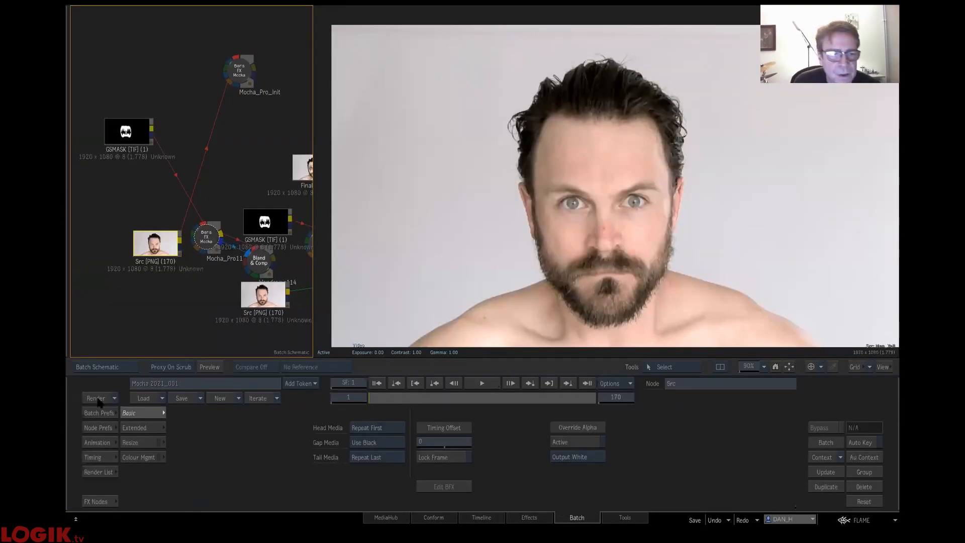
- Enable Resize on the Src clip and set its destination to a custom resolution of 2000 x 1080
{"action": "left_click", "coordinate": [152, 444]}
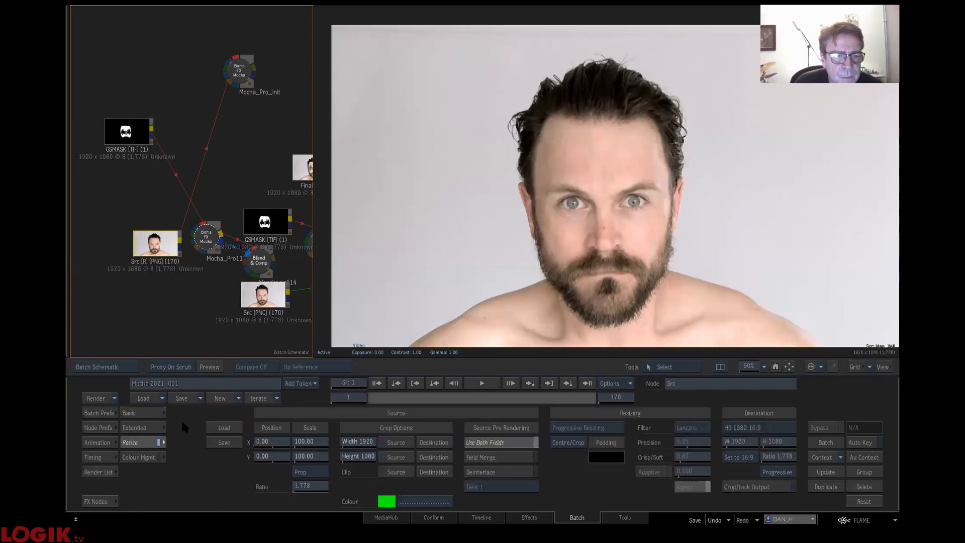
{"action": "left_click", "coordinate": [731, 433]}
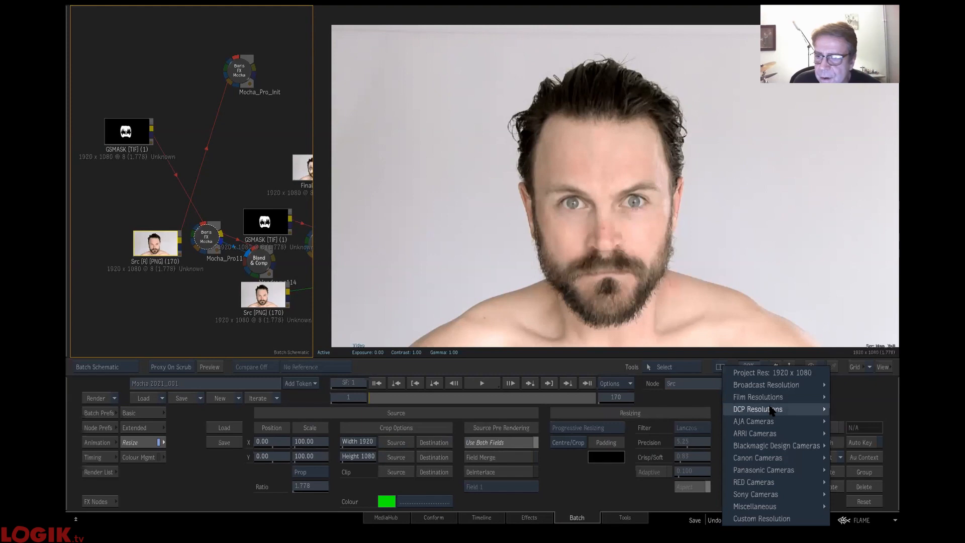
{"action": "mouse_move", "coordinate": [771, 411]}
{"action": "left_click", "coordinate": [707, 408]}
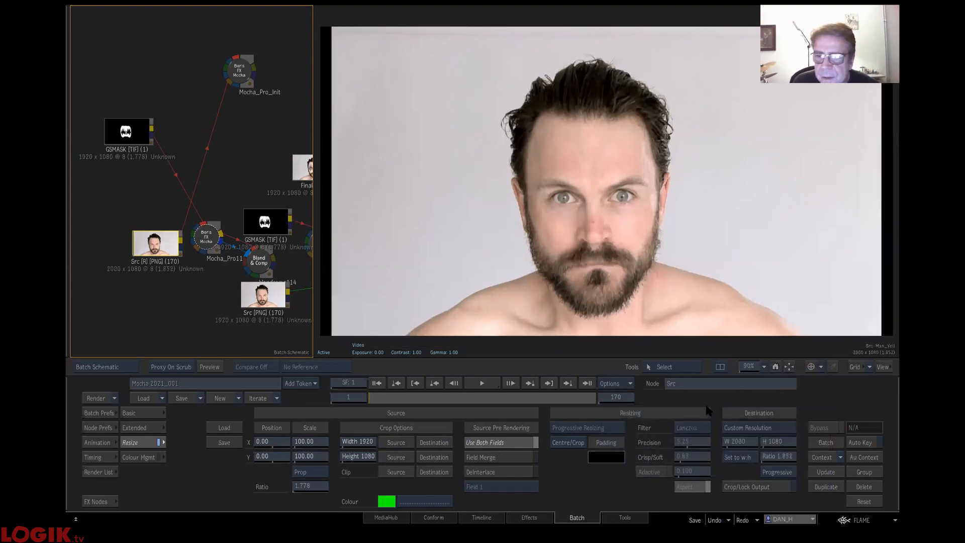
- Move the Src clip below GSMASK and connect its output to the blue input of Mocha_Pro113
{"action": "left_click_drag", "start_coordinate": [154, 249], "coordinate": [125, 271]}
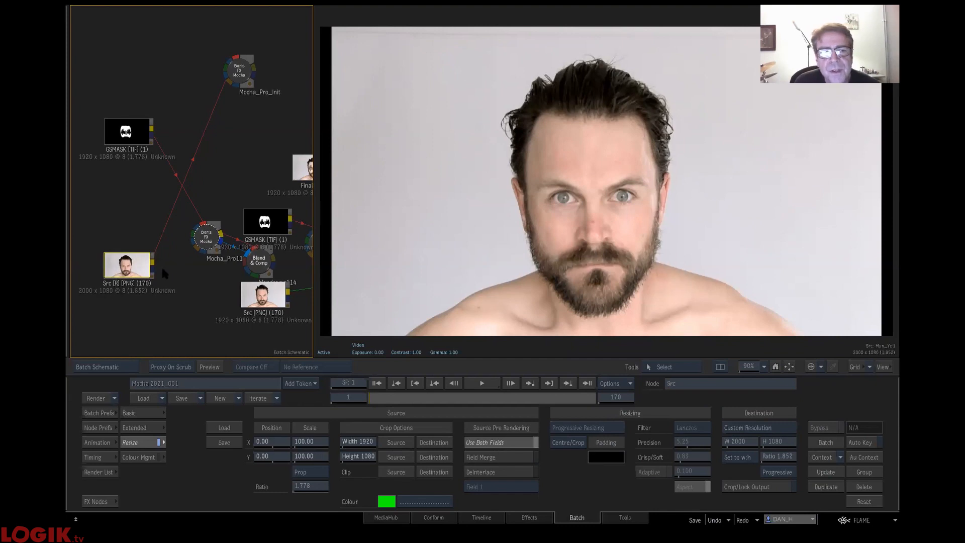
{"action": "left_click_drag", "start_coordinate": [155, 265], "coordinate": [165, 255]}
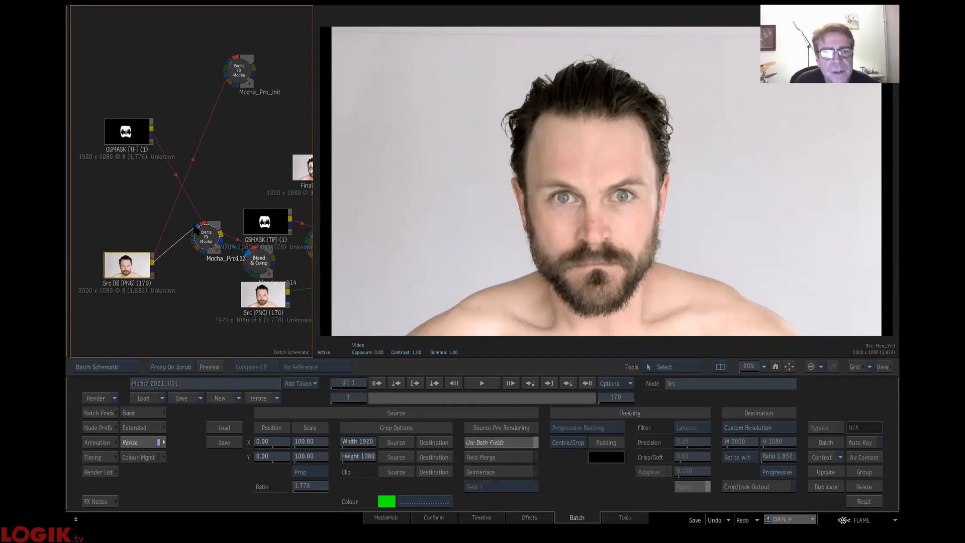
{"action": "left_click_drag", "start_coordinate": [197, 229], "coordinate": [215, 235]}
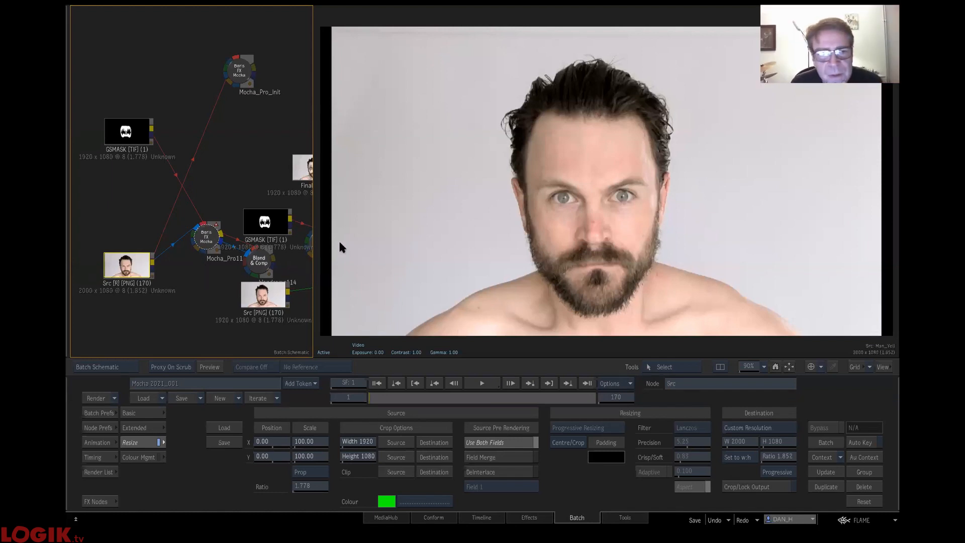
- Turn off Resize on the Src clip and delete all nodes from the batch schematic
{"action": "left_click", "coordinate": [159, 442]}
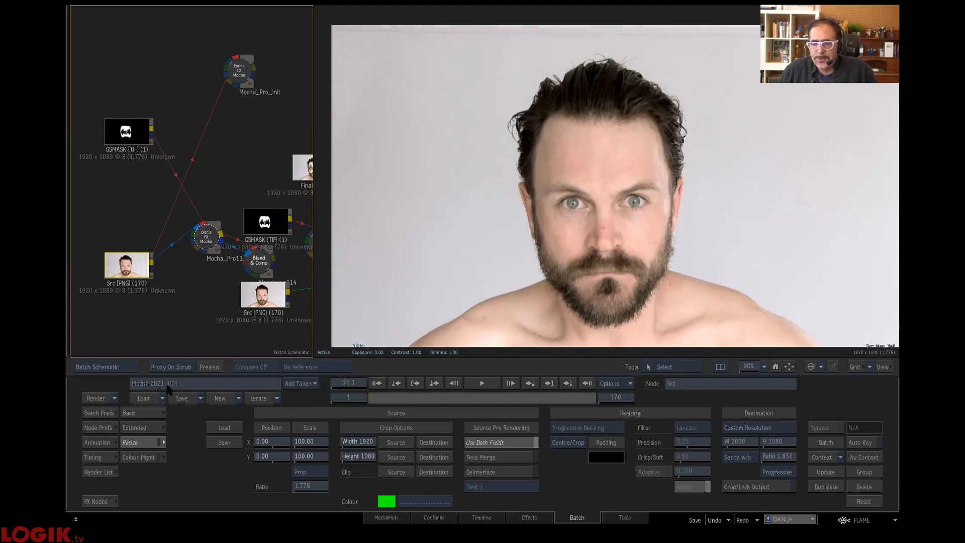
{"action": "left_click", "coordinate": [235, 250]}
{"action": "left_click_drag", "start_coordinate": [263, 234], "coordinate": [240, 508]}
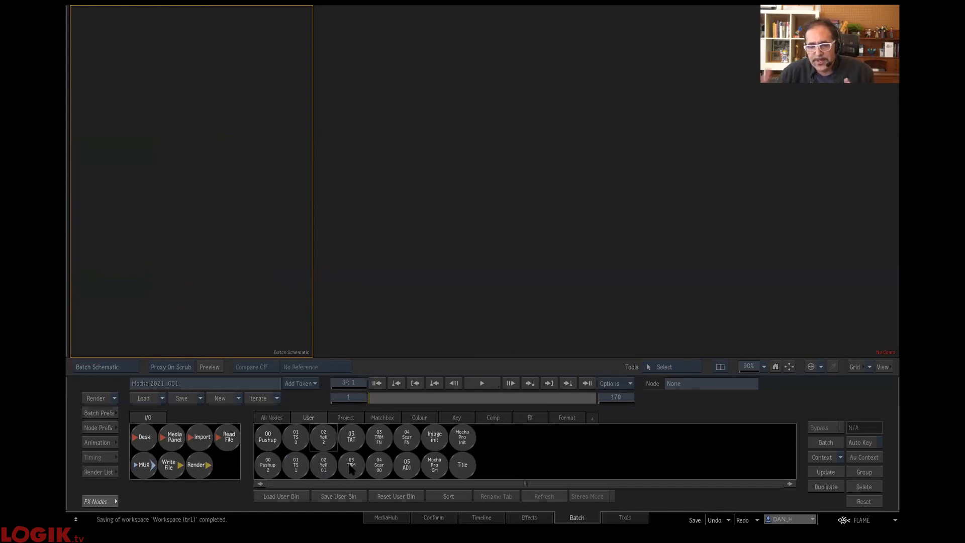
- Reload the 02 Yell 2 setup into the empty schematic, bring its nodes into view and review the Final clip
{"action": "left_click_drag", "start_coordinate": [327, 439], "coordinate": [255, 286]}
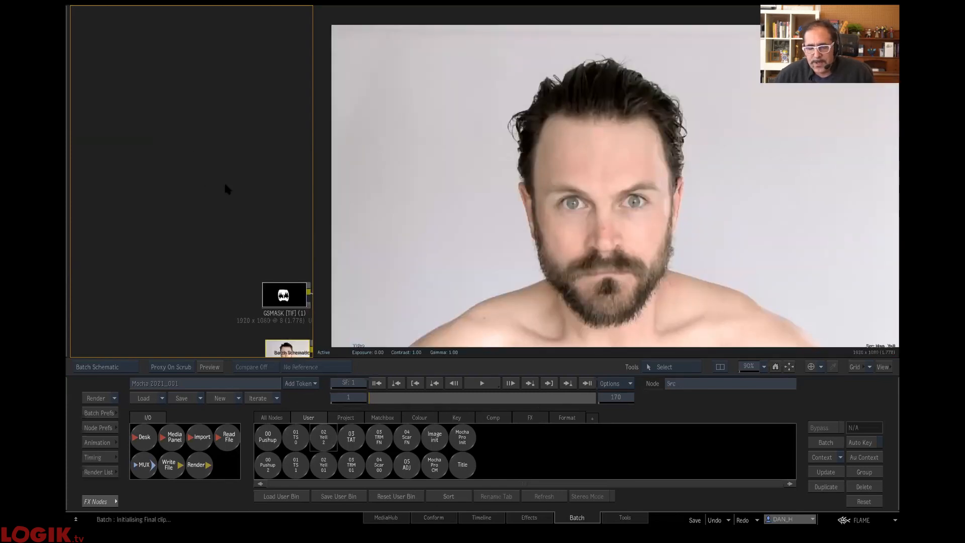
{"action": "left_click_drag", "start_coordinate": [239, 108], "coordinate": [154, 31]}
{"action": "left_click_drag", "start_coordinate": [221, 103], "coordinate": [172, 76]}
{"action": "left_click_drag", "start_coordinate": [213, 108], "coordinate": [144, 59]}
{"action": "left_click", "coordinate": [290, 200]}
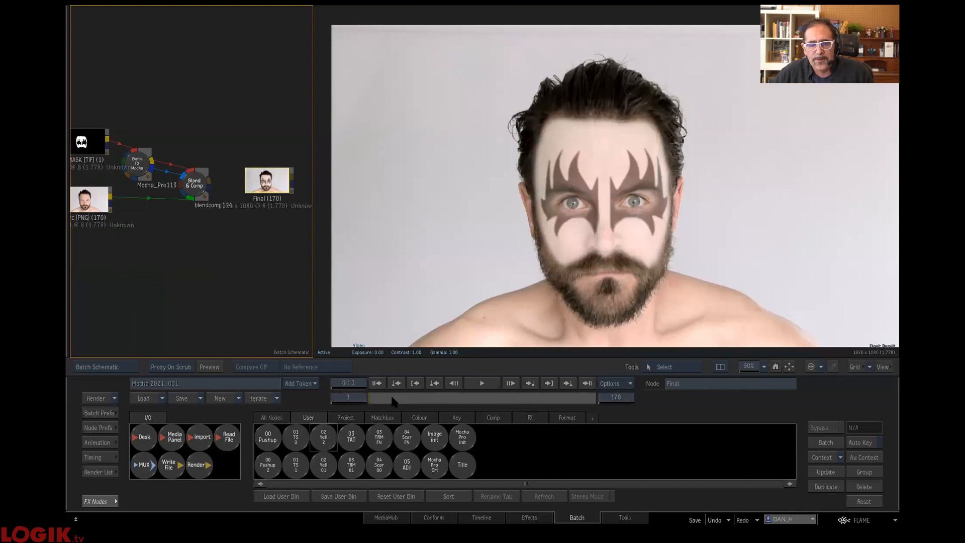
{"action": "mouse_move", "coordinate": [380, 404]}
{"action": "left_mouse_down"}
{"action": "mouse_move", "coordinate": [590, 399]}
{"action": "mouse_move", "coordinate": [190, 373]}
{"action": "left_mouse_up"}
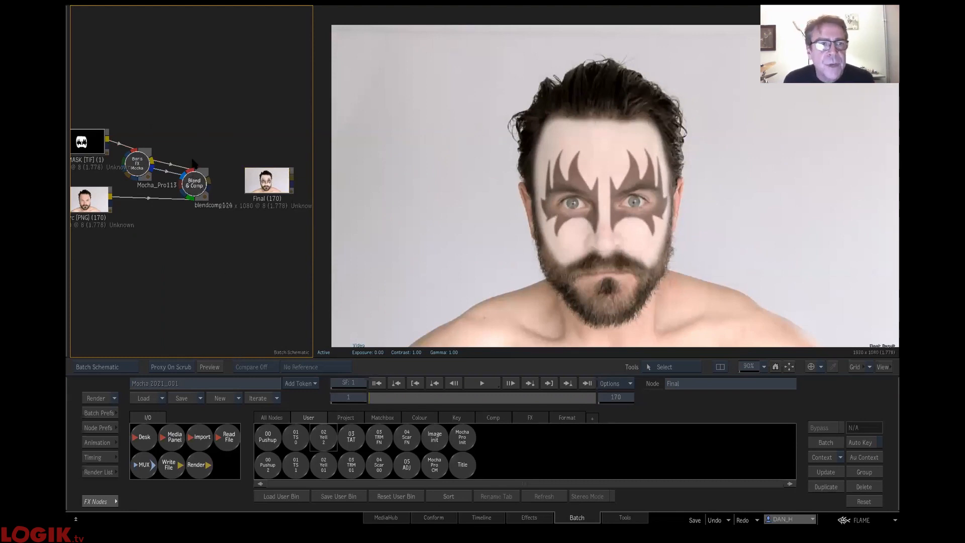
- Select every node of the reloaded face paint setup and delete them from the schematic
{"action": "left_click", "coordinate": [195, 184]}
{"action": "key", "text": "ctrl+a"}
{"action": "left_click_drag", "start_coordinate": [198, 206], "coordinate": [334, 512]}
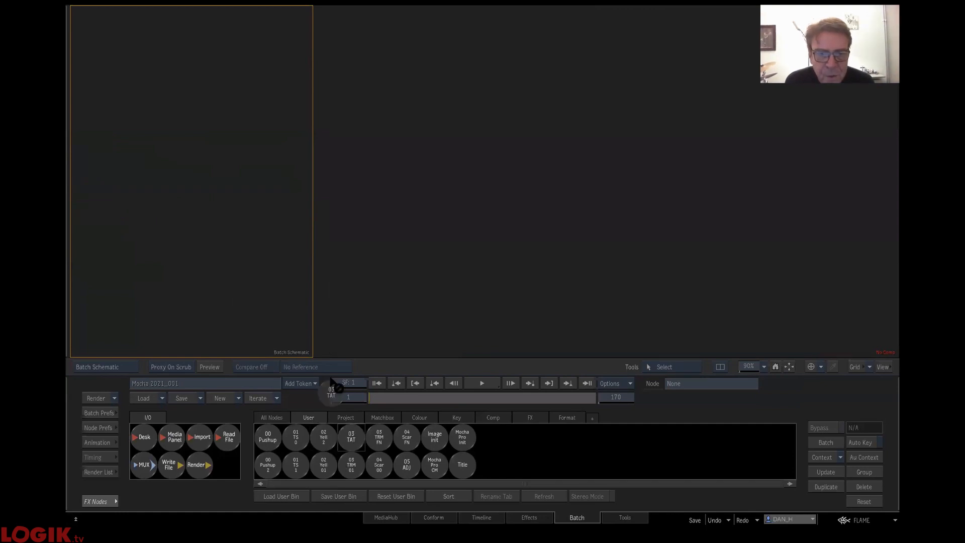
- Load the 03 TAT setup into the schematic, scrub the tattoo source clip and frame all of its nodes
{"action": "left_click_drag", "start_coordinate": [199, 162], "coordinate": [198, 161]}
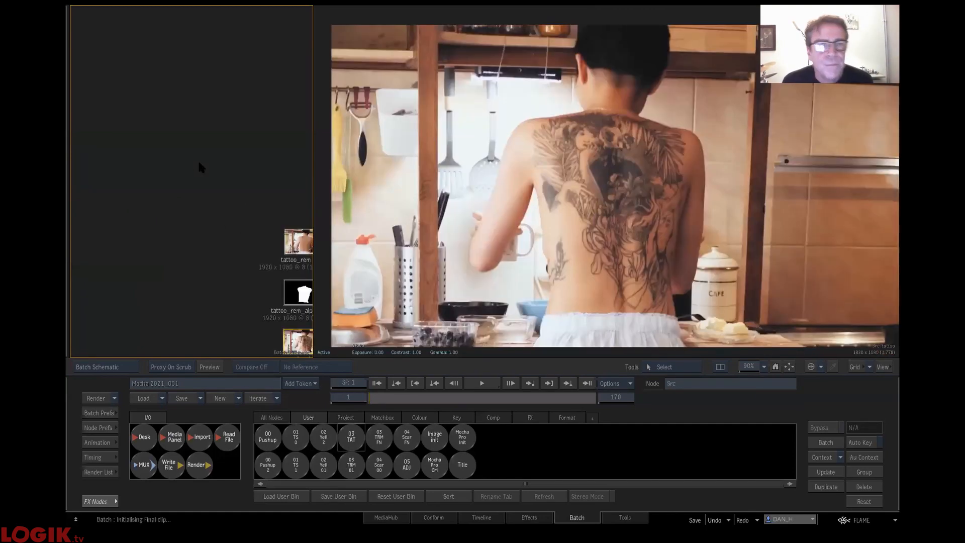
{"action": "left_click_drag", "start_coordinate": [380, 399], "coordinate": [582, 404]}
{"action": "left_click_drag", "start_coordinate": [502, 398], "coordinate": [308, 388]}
{"action": "left_click", "coordinate": [202, 162]}
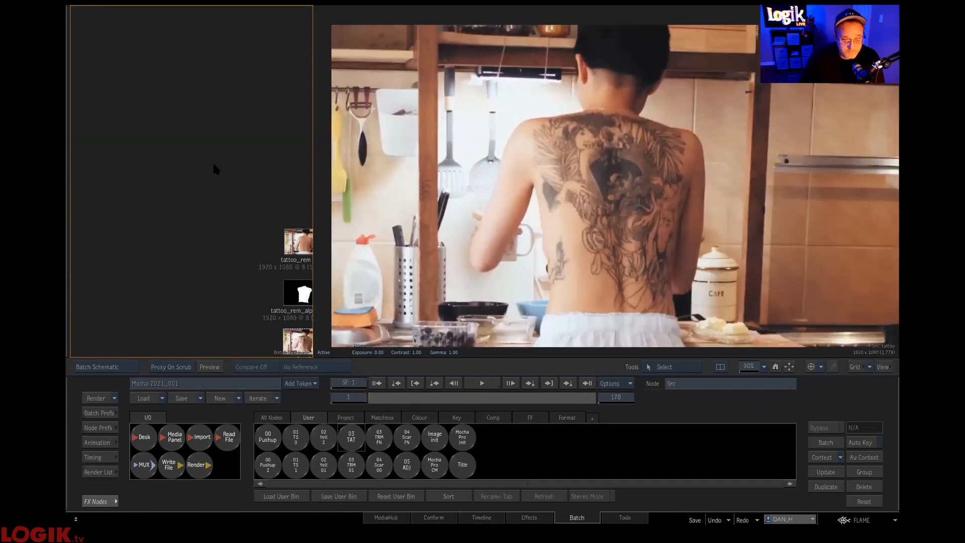
{"action": "key", "text": "ctrl+Up"}
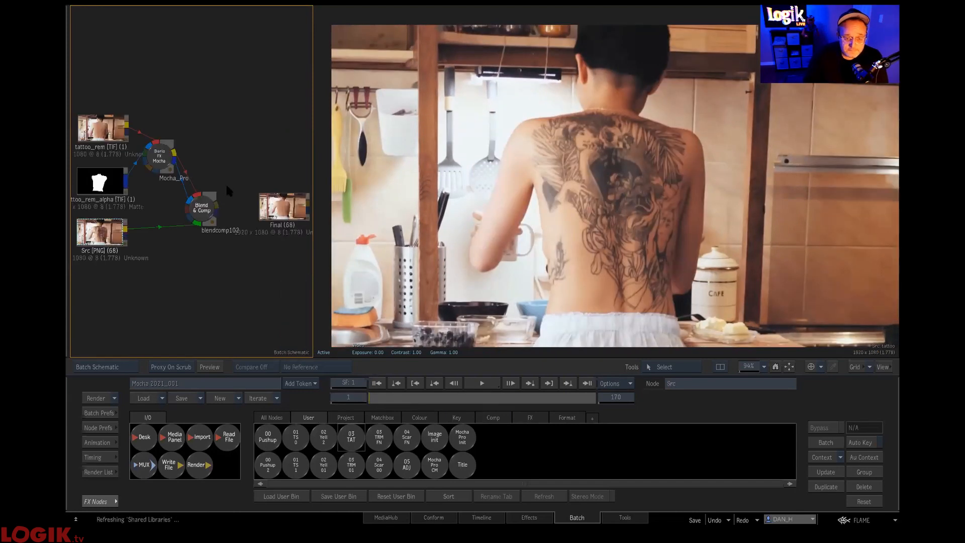
- Compare the clean tattoo_rem still with the tattooed Src clip by viewing them alternately
{"action": "left_click", "coordinate": [105, 133]}
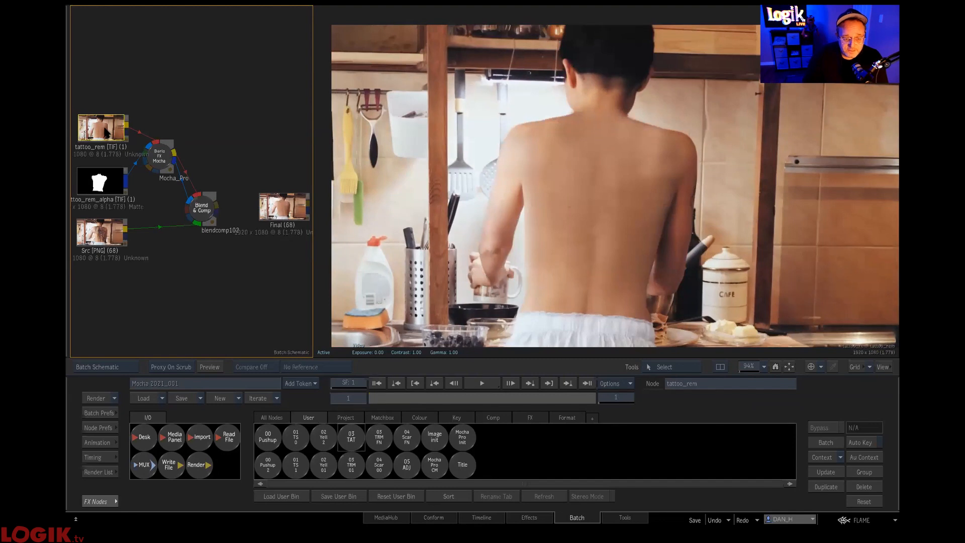
{"action": "left_click", "coordinate": [112, 232]}
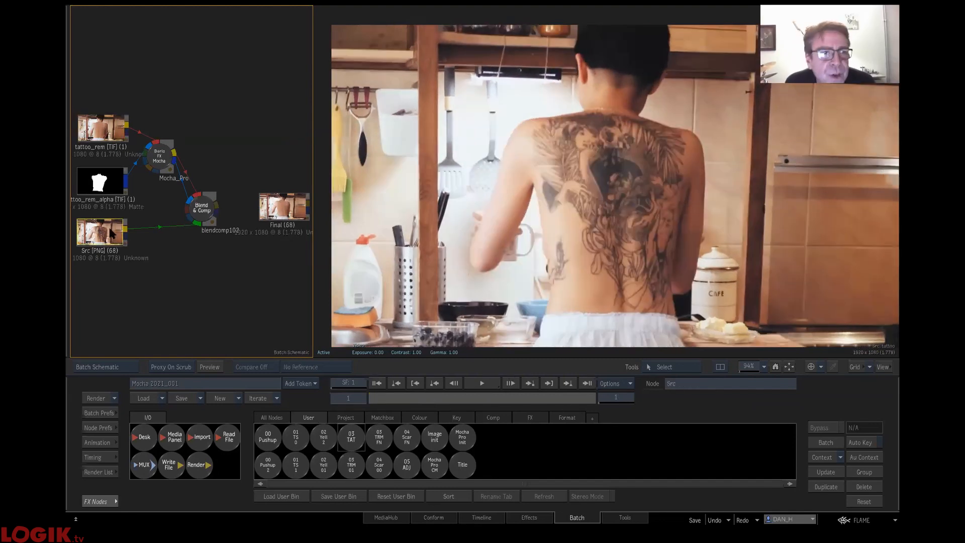
{"action": "mouse_move", "coordinate": [420, 394]}
{"action": "left_mouse_down"}
{"action": "mouse_move", "coordinate": [623, 392]}
{"action": "mouse_move", "coordinate": [413, 395]}
{"action": "left_mouse_up"}
{"action": "left_click", "coordinate": [107, 123]}
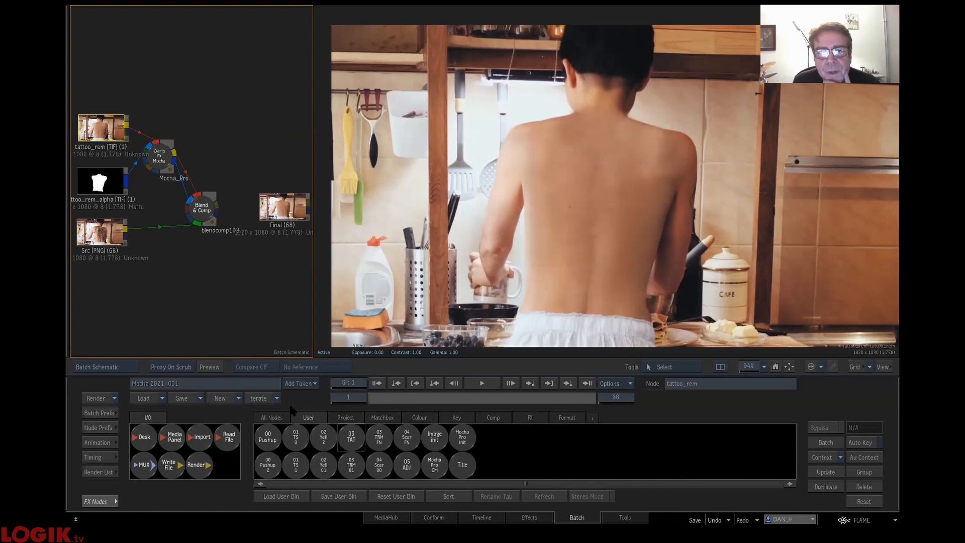
{"action": "left_click", "coordinate": [105, 231]}
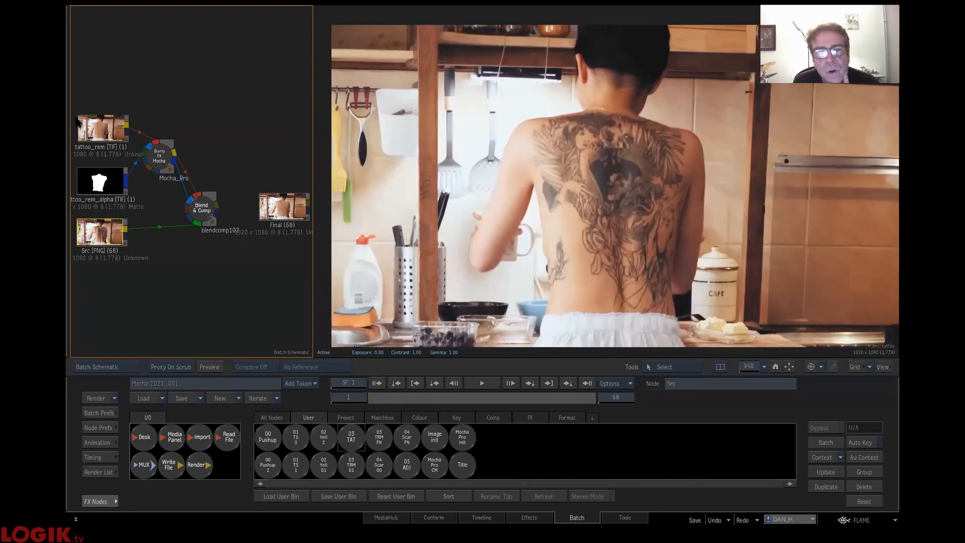
{"action": "left_click", "coordinate": [92, 132]}
{"action": "left_click", "coordinate": [104, 237]}
{"action": "left_click", "coordinate": [115, 133]}
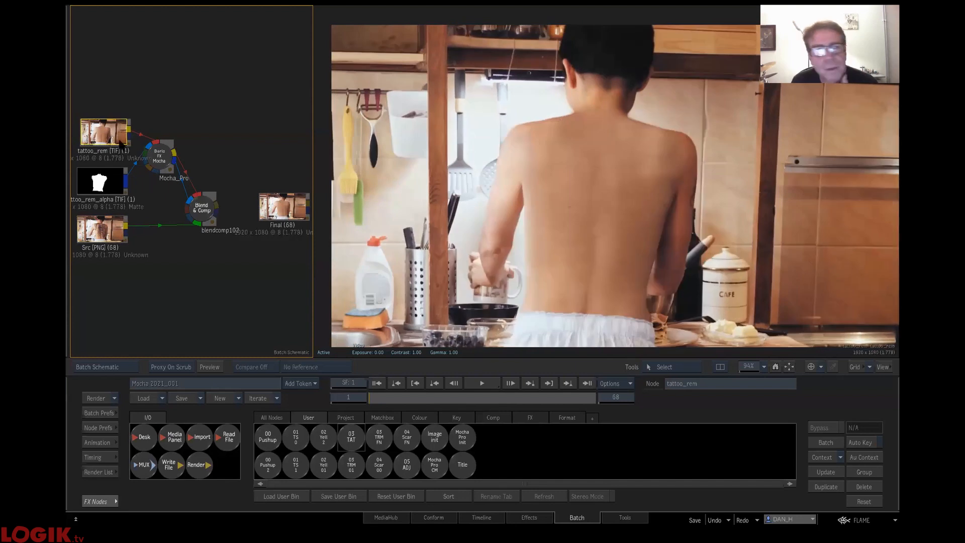
- Move the tattoo_rem node higher in the schematic, away from its matte, and view the tattoo_rem_alpha matte and clean still
{"action": "left_click_drag", "start_coordinate": [110, 138], "coordinate": [106, 93]}
{"action": "left_click", "coordinate": [104, 179]}
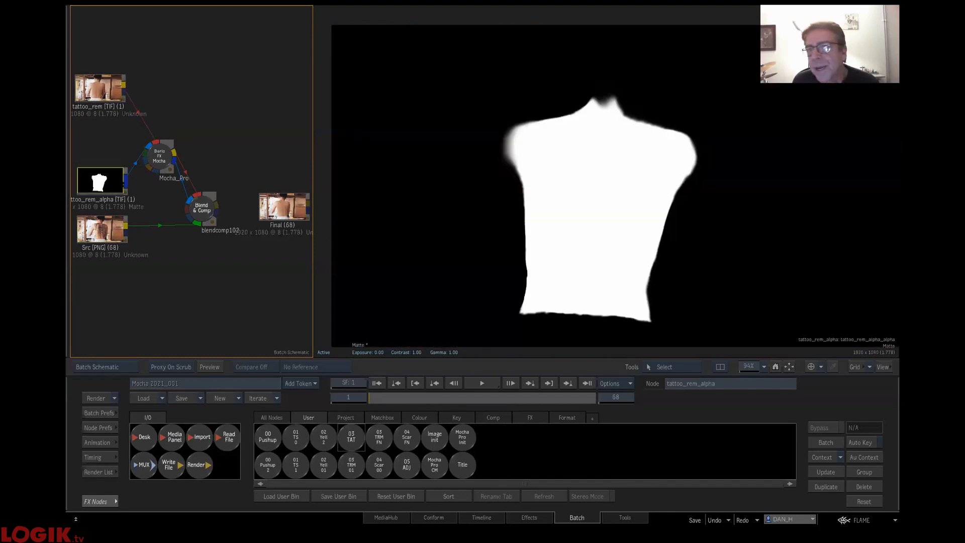
{"action": "left_click", "coordinate": [100, 86]}
{"action": "left_click_drag", "start_coordinate": [112, 89], "coordinate": [113, 98]}
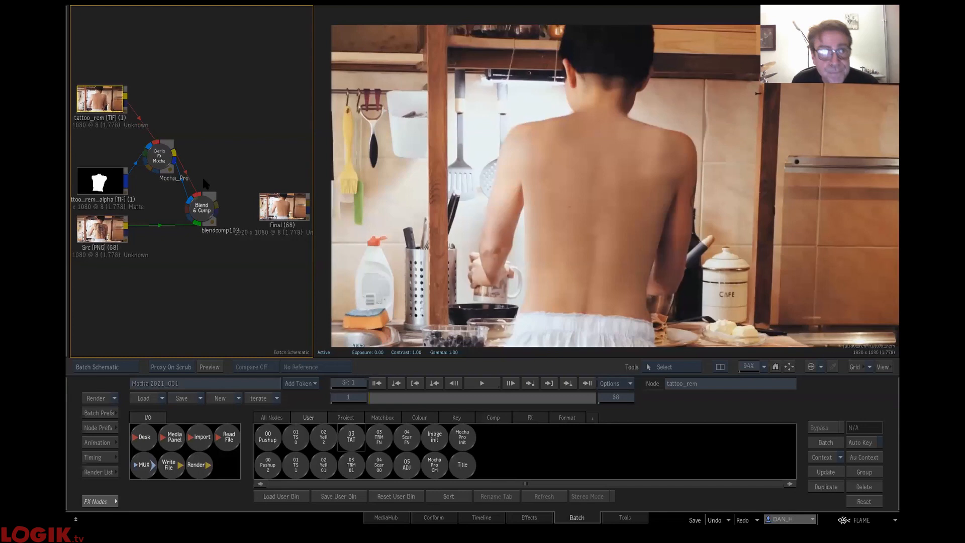
- Open the Mocha_Pro node's project in Mocha Pro, inspect Layer 1's mesh track across the frames, and return to Flame
{"action": "left_click_drag", "start_coordinate": [161, 160], "coordinate": [171, 157]}
{"action": "left_click", "coordinate": [242, 443]}
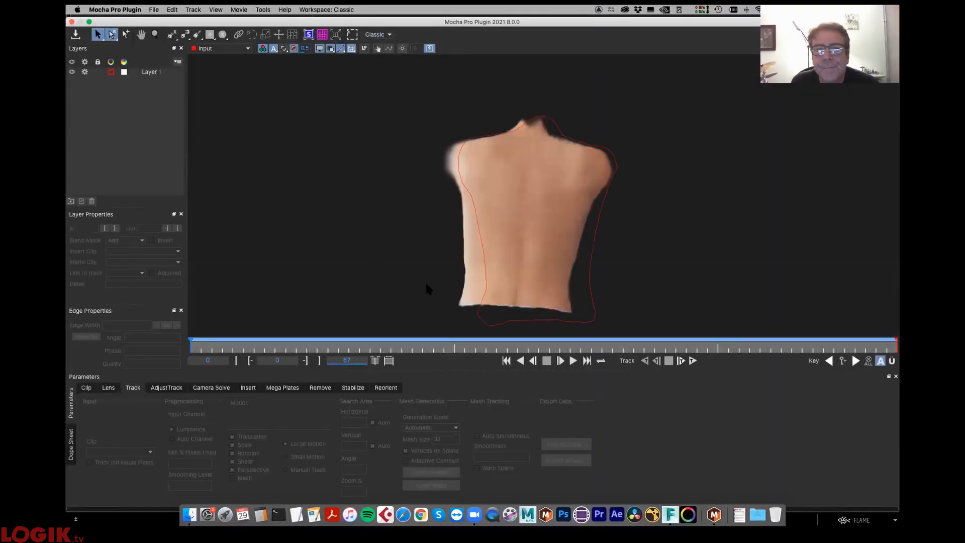
{"action": "left_click", "coordinate": [484, 326]}
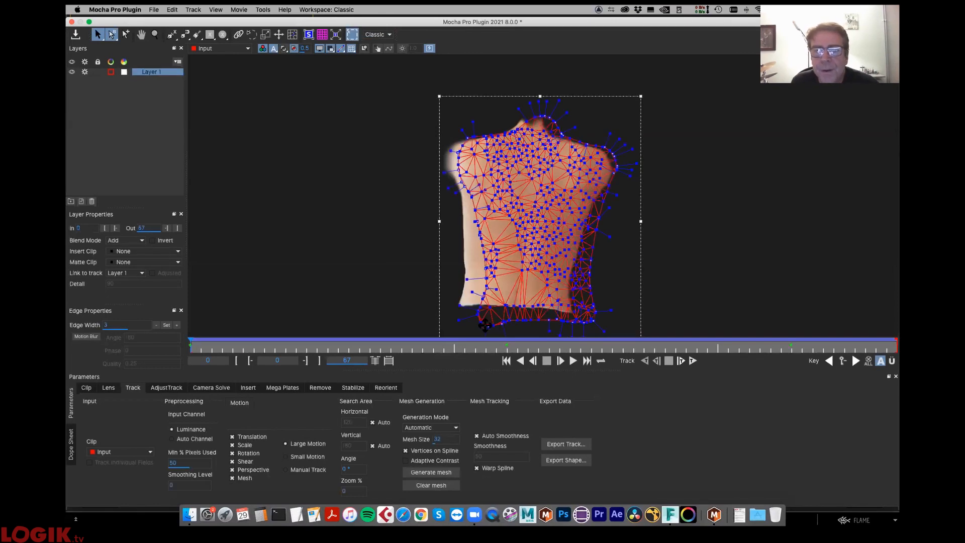
{"action": "left_click_drag", "start_coordinate": [207, 352], "coordinate": [448, 356]}
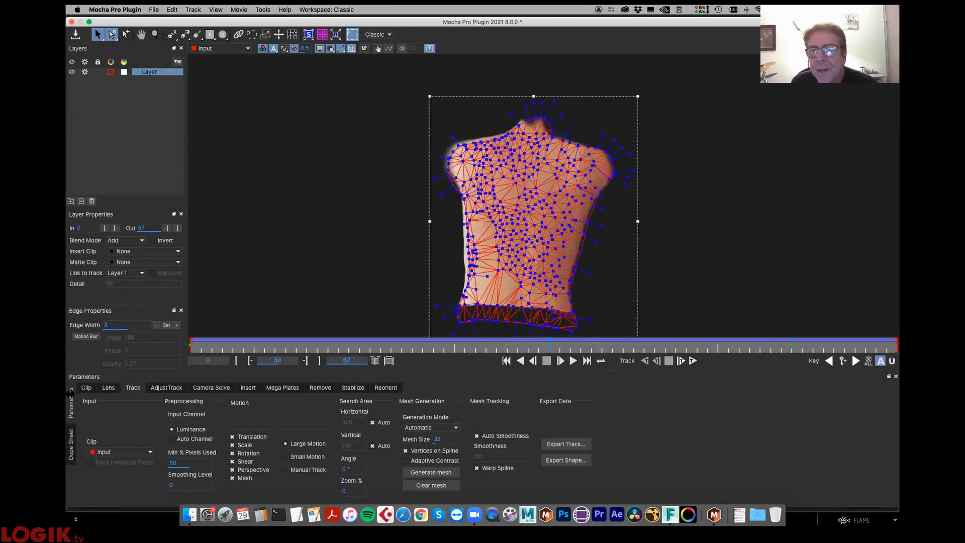
{"action": "left_click", "coordinate": [75, 35]}
{"action": "left_click", "coordinate": [72, 21]}
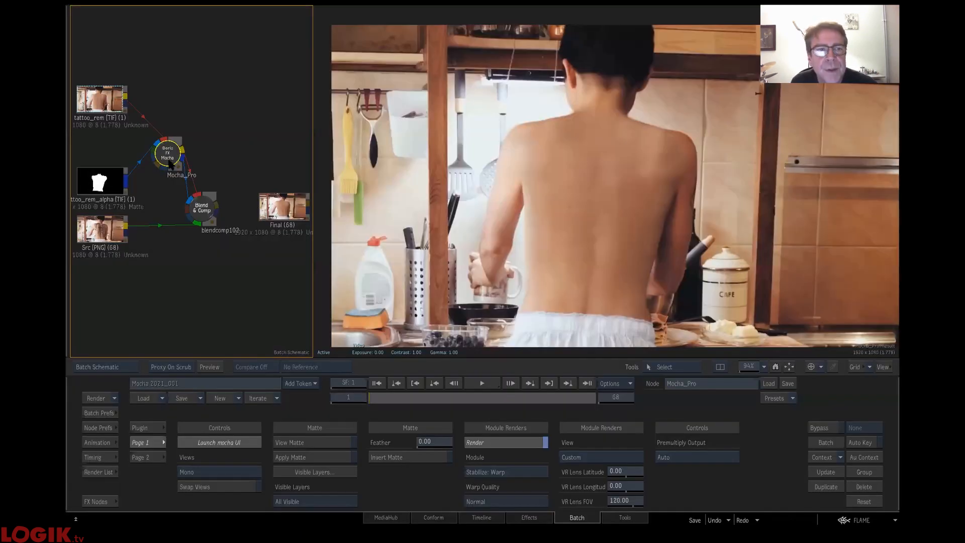
- View the blendcomp102 result, place the node beside Mocha_Pro, and scrub the composite to check the clean skin's alignment
{"action": "left_click", "coordinate": [203, 214]}
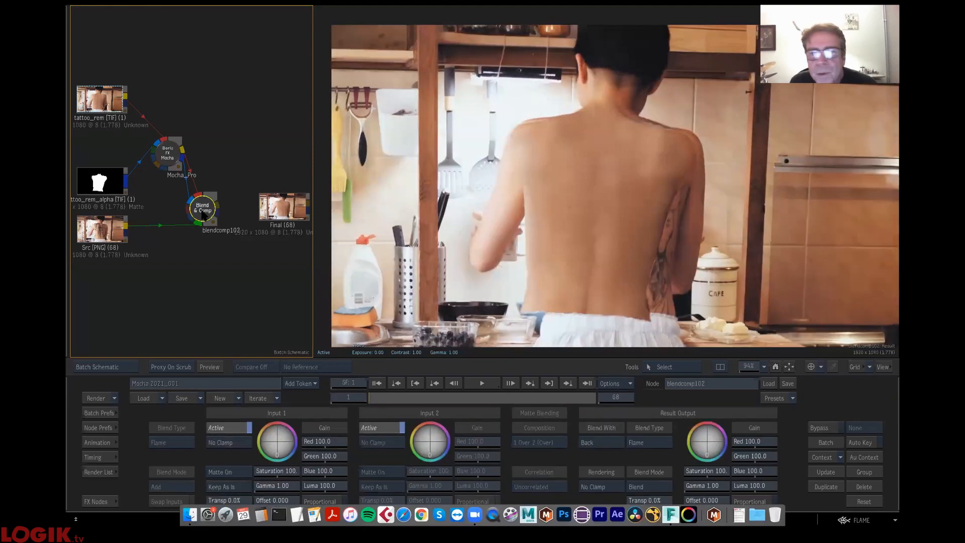
{"action": "left_click", "coordinate": [436, 176]}
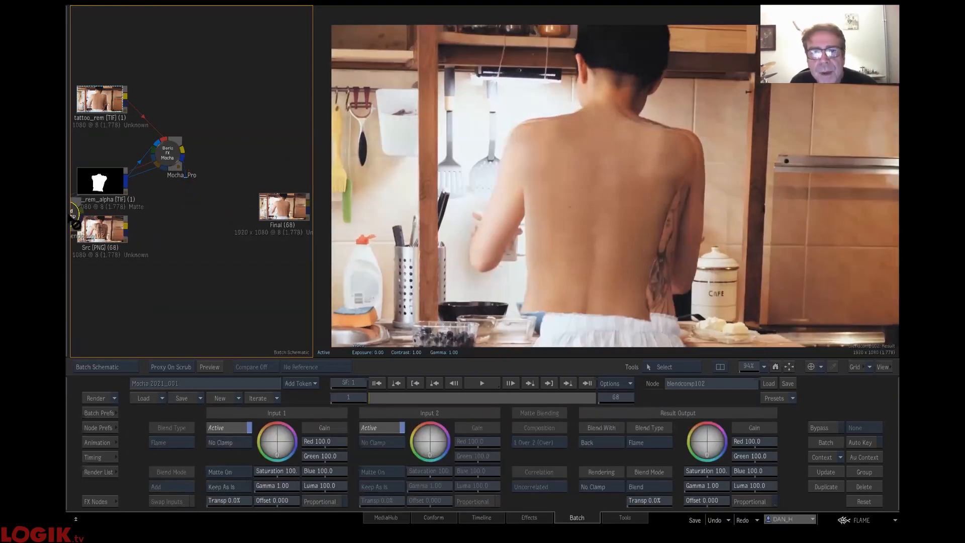
{"action": "left_click_drag", "start_coordinate": [203, 208], "coordinate": [227, 173]}
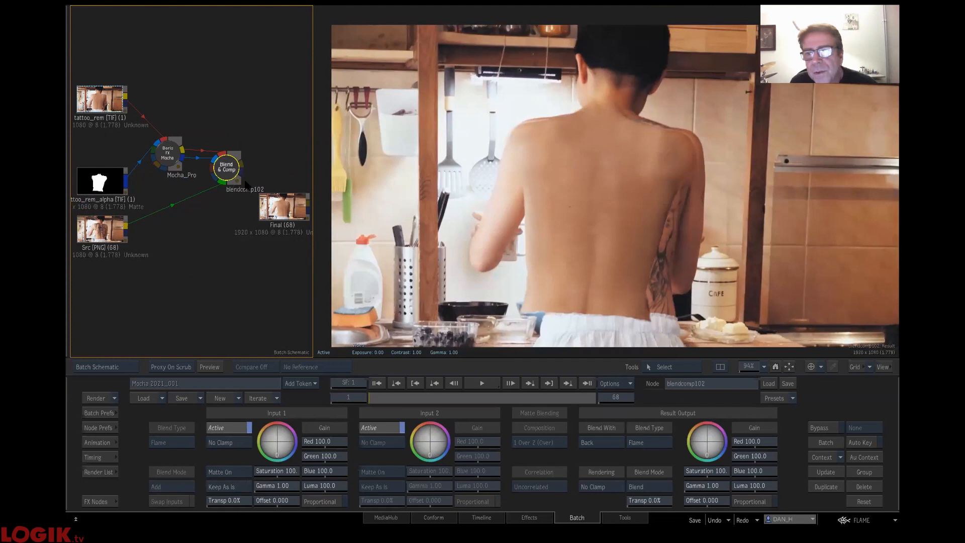
{"action": "left_click_drag", "start_coordinate": [413, 399], "coordinate": [153, 389]}
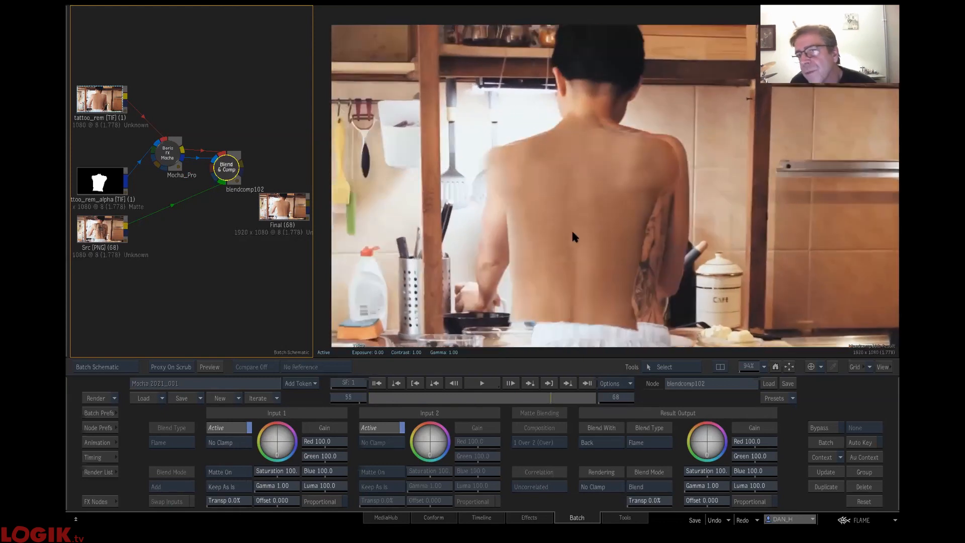
{"action": "left_click", "coordinate": [520, 394]}
{"action": "left_click", "coordinate": [521, 398]}
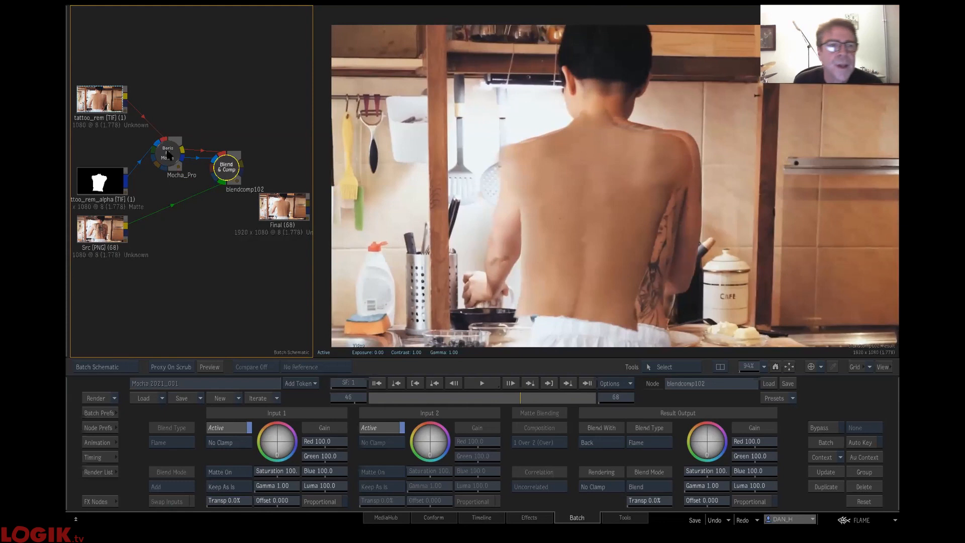
- Reopen the Mocha_Pro node's project in Mocha Pro, select Layer 1 and turn off the alpha display to show the full clean still
{"action": "left_click_drag", "start_coordinate": [164, 164], "coordinate": [170, 163]}
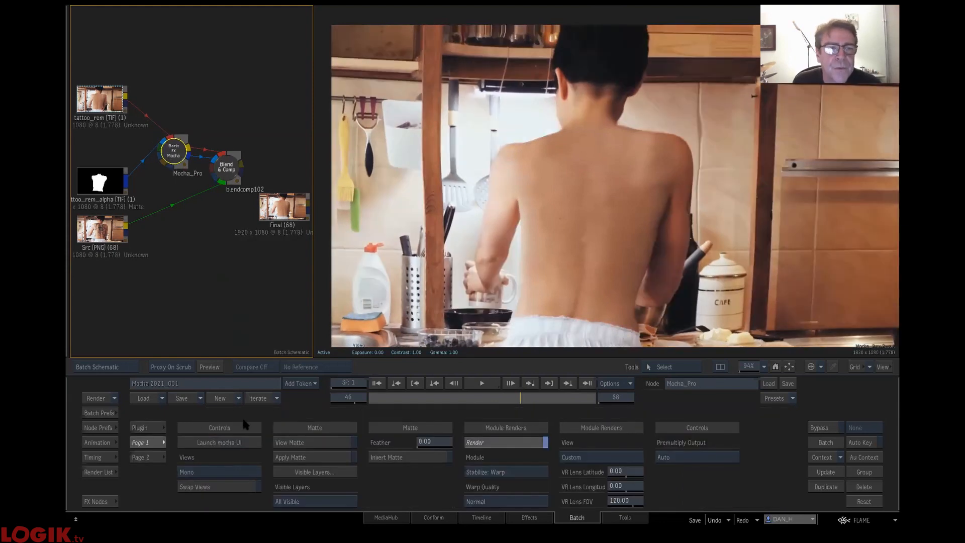
{"action": "left_click", "coordinate": [233, 447]}
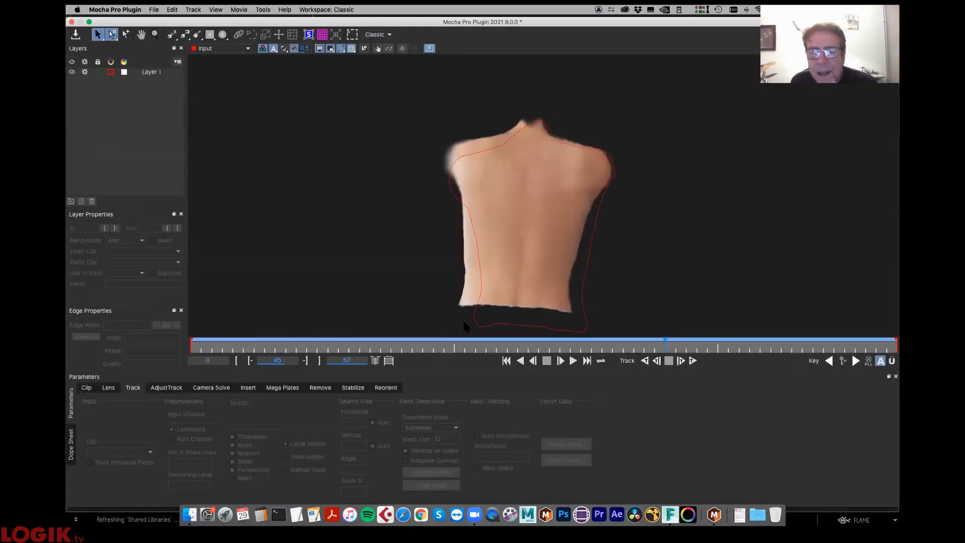
{"action": "left_click", "coordinate": [475, 327]}
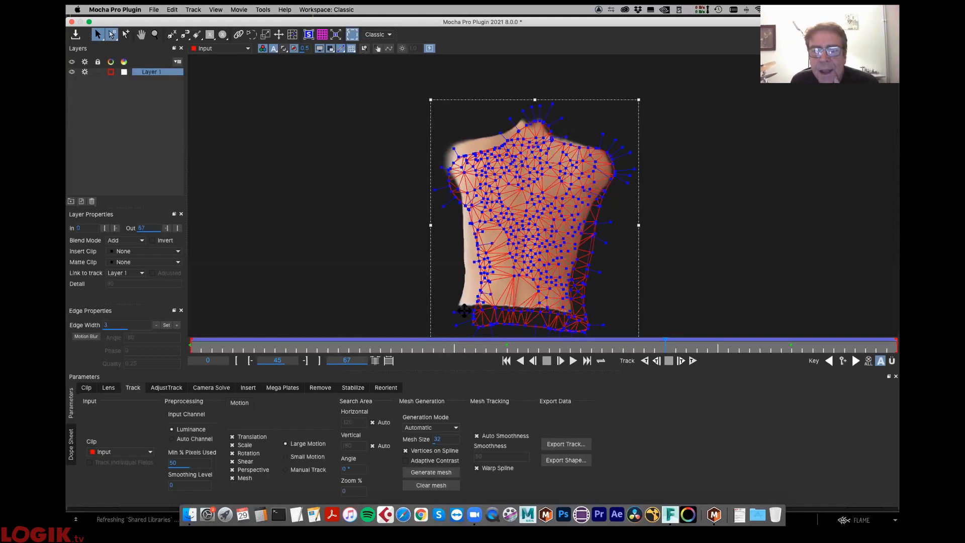
{"action": "left_click", "coordinate": [274, 49]}
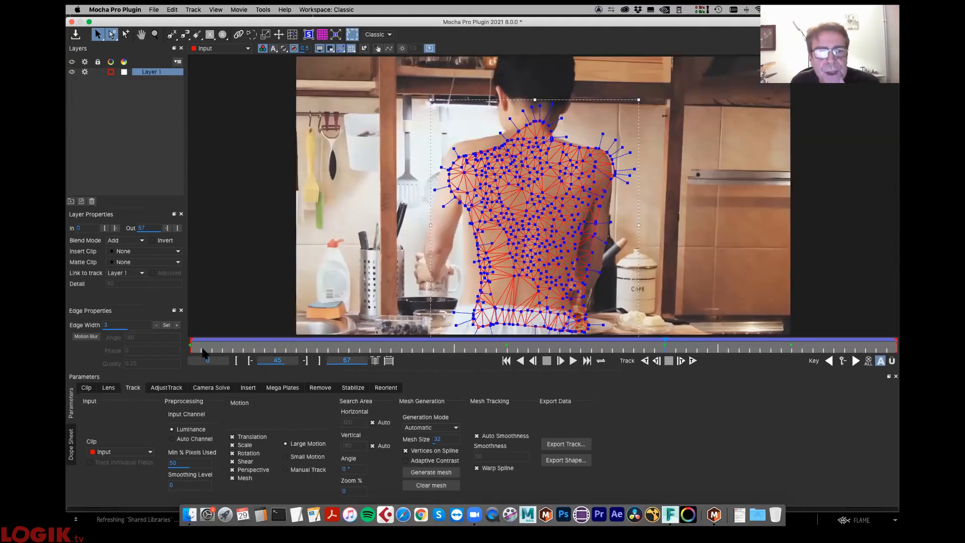
- Hide the mesh overlay and scrub to frame 29, where the tracked spline lines up with the clean still's back
{"action": "left_click", "coordinate": [232, 347]}
{"action": "left_click_drag", "start_coordinate": [245, 347], "coordinate": [286, 347]}
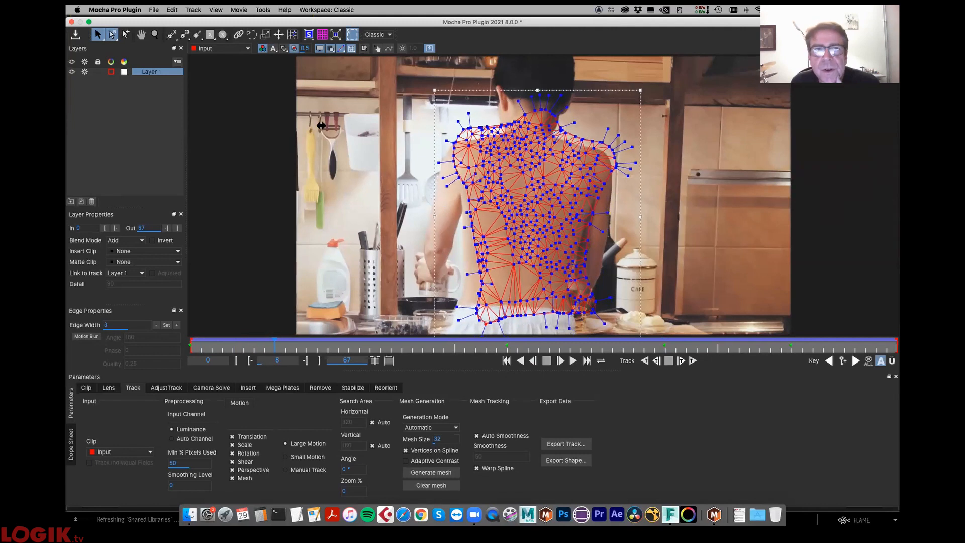
{"action": "left_click", "coordinate": [351, 49]}
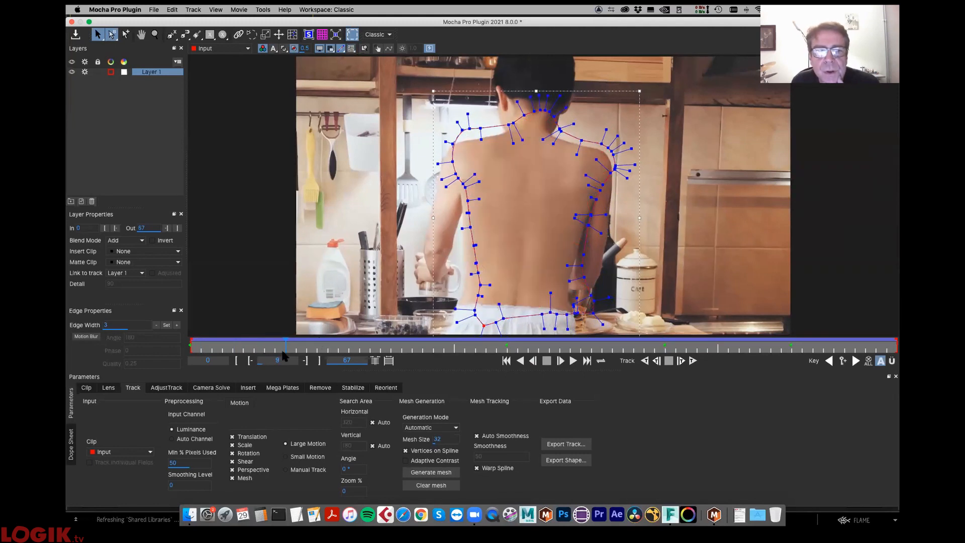
{"action": "left_click_drag", "start_coordinate": [332, 342], "coordinate": [497, 346]}
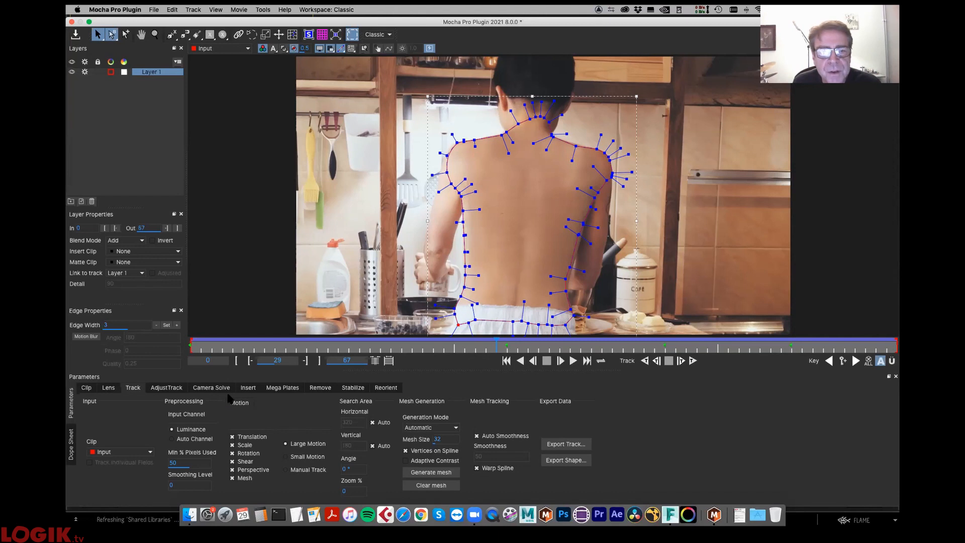
- Add frame 29 to the Fixed Frames list of the Stabilize module, then close Mocha Pro and save the project changes
{"action": "left_click", "coordinate": [353, 390]}
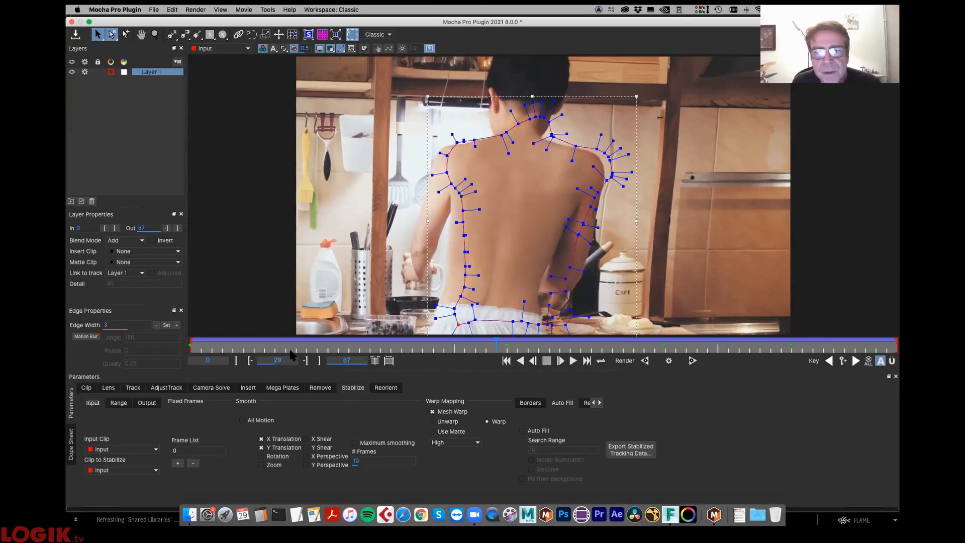
{"action": "left_click_drag", "start_coordinate": [292, 348], "coordinate": [490, 350]}
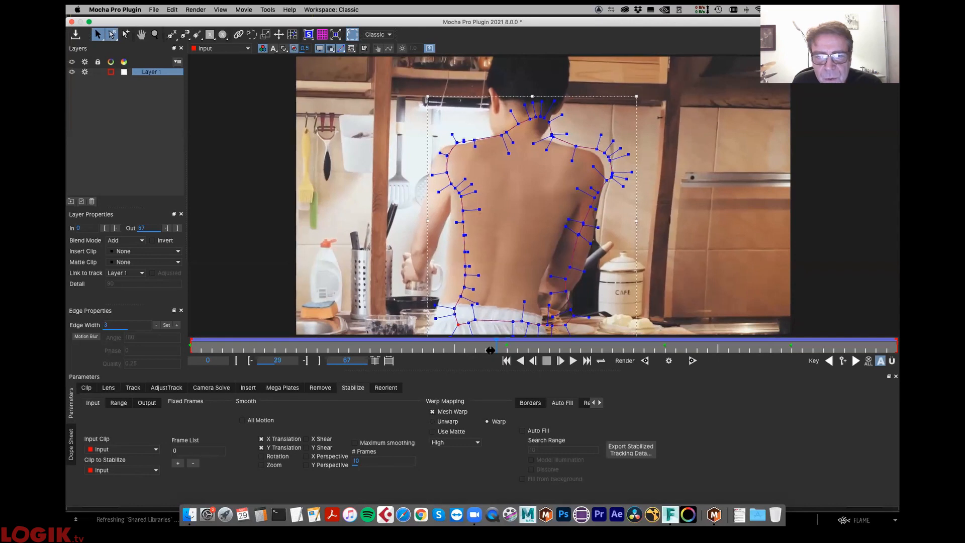
{"action": "left_click", "coordinate": [179, 463]}
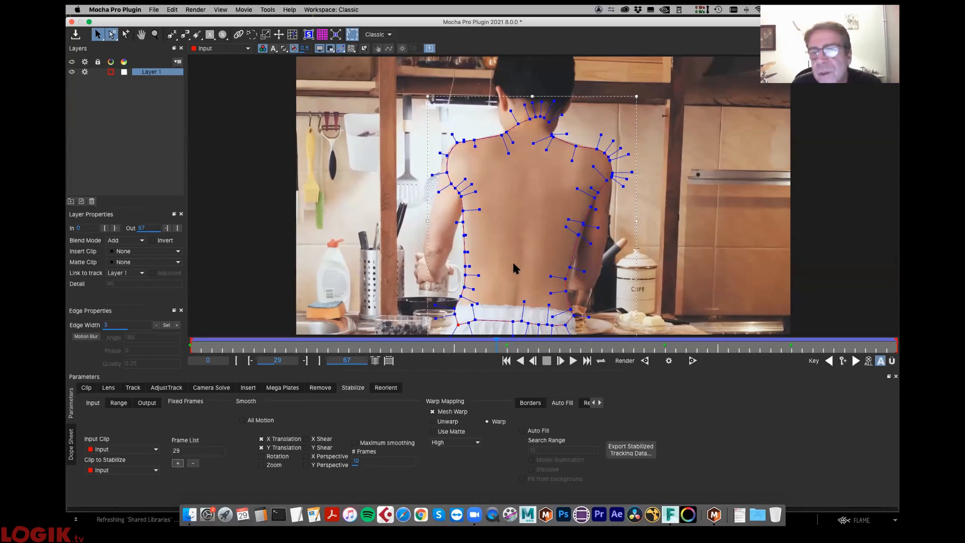
{"action": "left_click", "coordinate": [72, 22]}
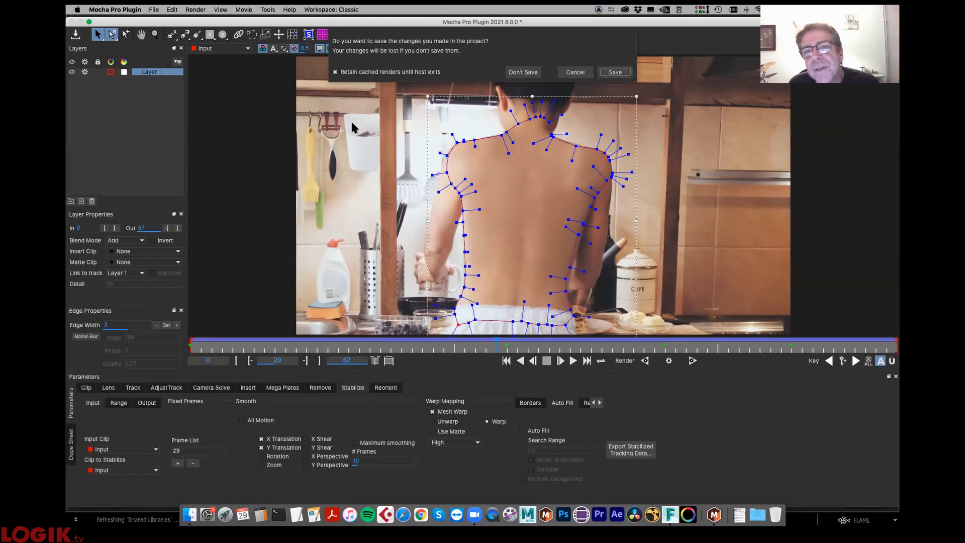
{"action": "left_click", "coordinate": [615, 72]}
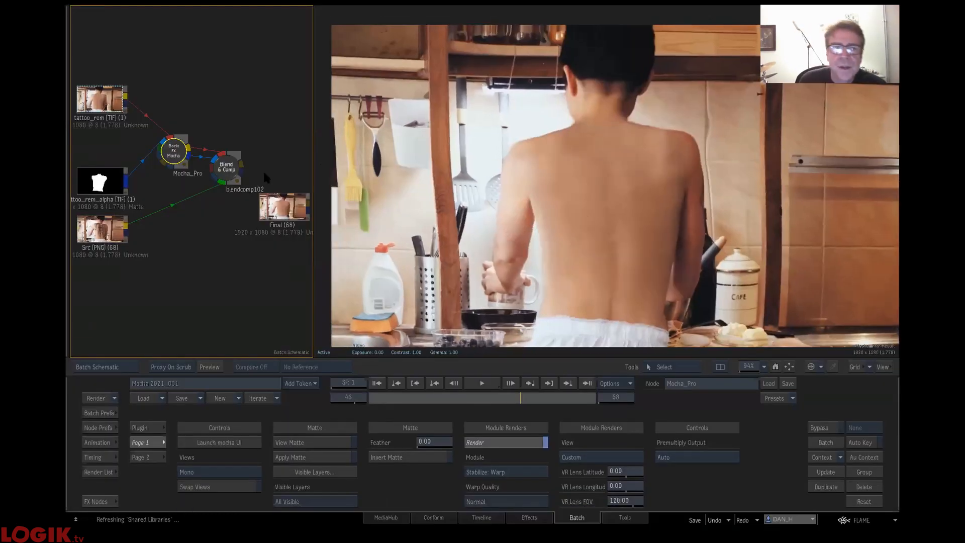
- Move the blendcomp102 node farther from Mocha_Pro, scrub the composite to review the tattoo removal, and return to the first frame
{"action": "left_click_drag", "start_coordinate": [227, 164], "coordinate": [247, 136]}
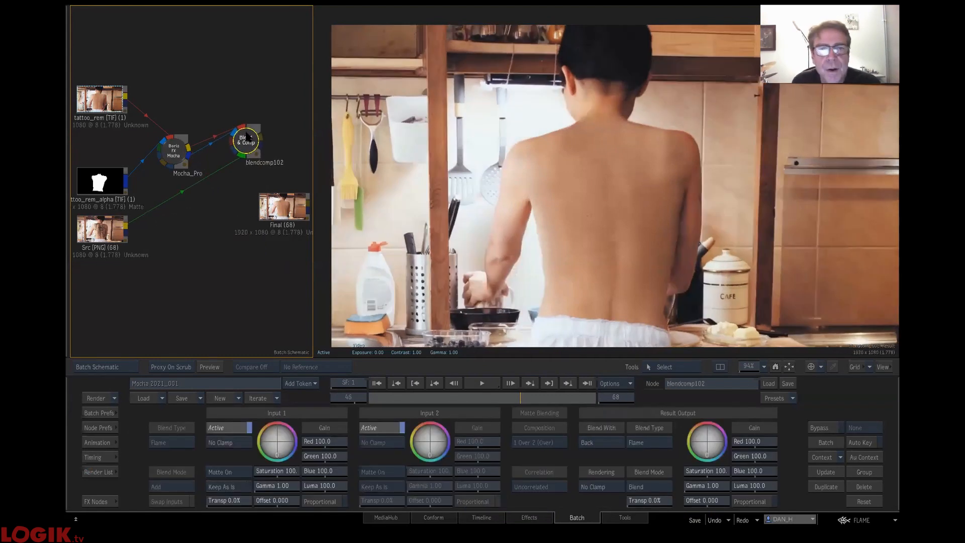
{"action": "left_click_drag", "start_coordinate": [516, 397], "coordinate": [363, 401]}
{"action": "left_click_drag", "start_coordinate": [456, 398], "coordinate": [616, 392]}
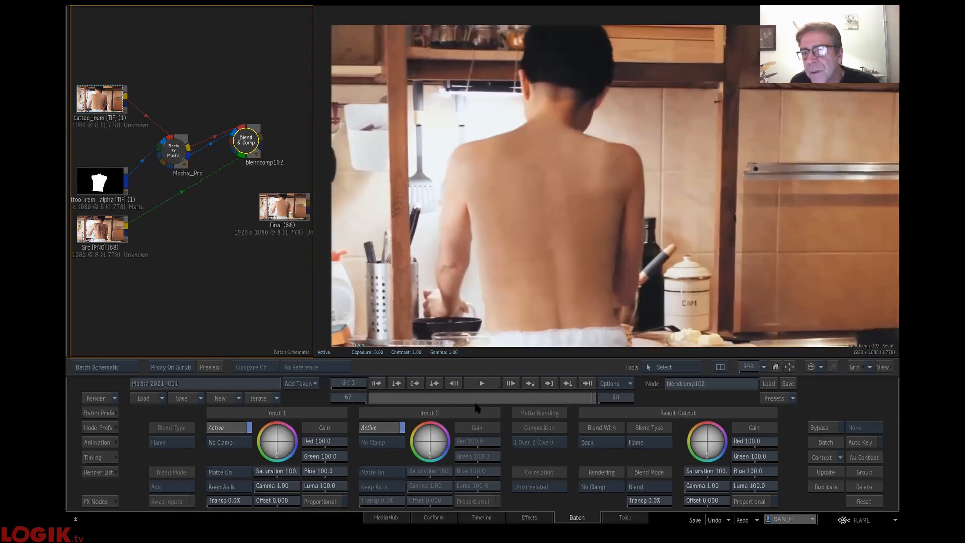
{"action": "left_click", "coordinate": [474, 403]}
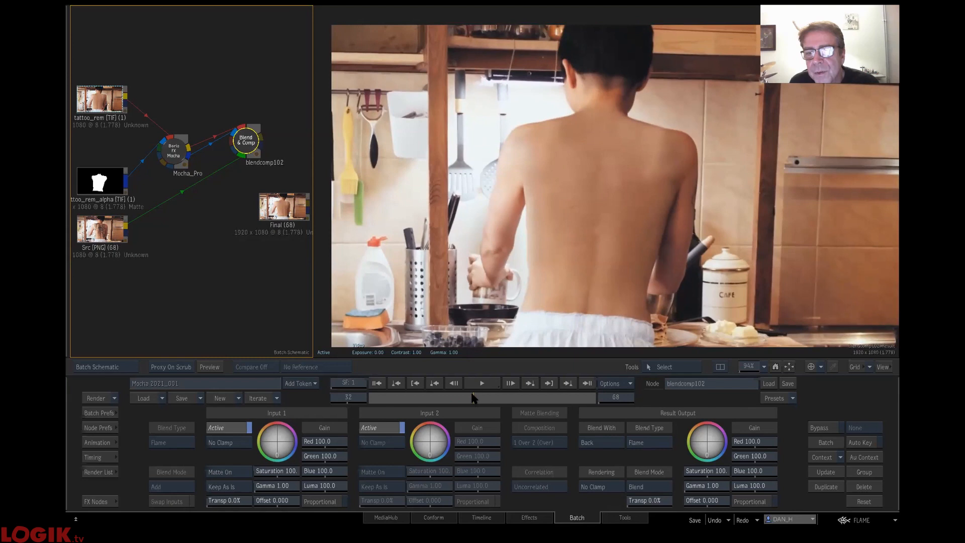
{"action": "key", "text": "Home"}
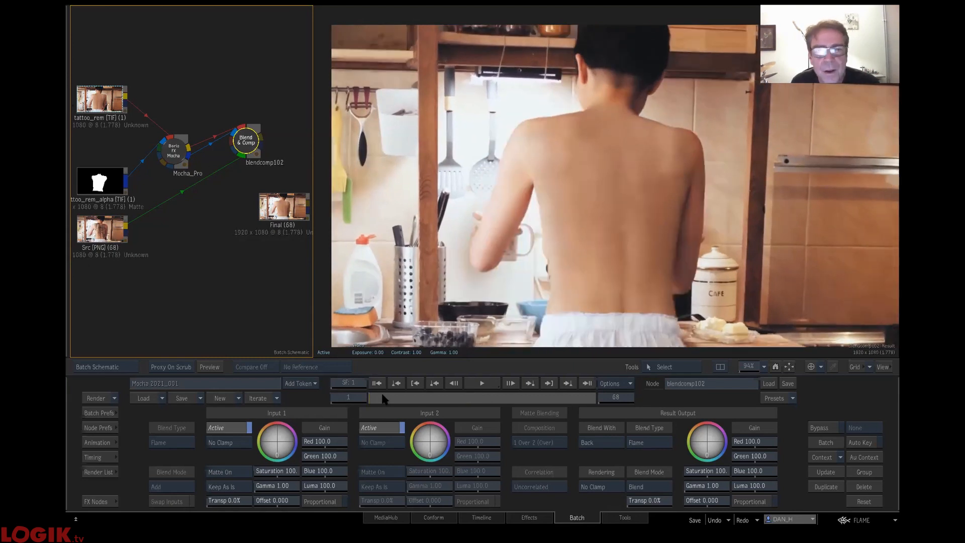
- Scrub the tattooed Src clip, then the Final clip back to its first frame, to compare before and after
{"action": "left_click", "coordinate": [104, 248]}
{"action": "left_click_drag", "start_coordinate": [374, 400], "coordinate": [581, 399]}
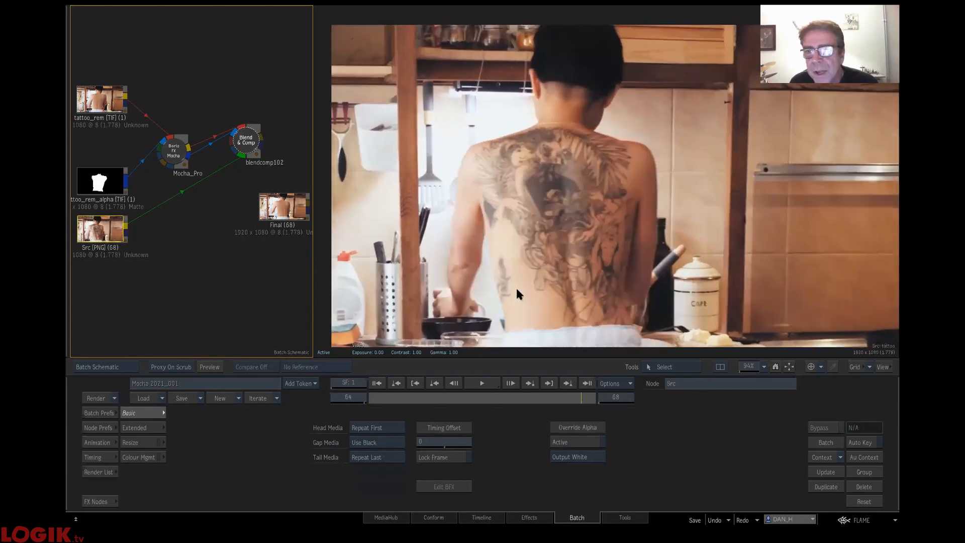
{"action": "left_click", "coordinate": [277, 208]}
{"action": "left_click_drag", "start_coordinate": [387, 400], "coordinate": [270, 413]}
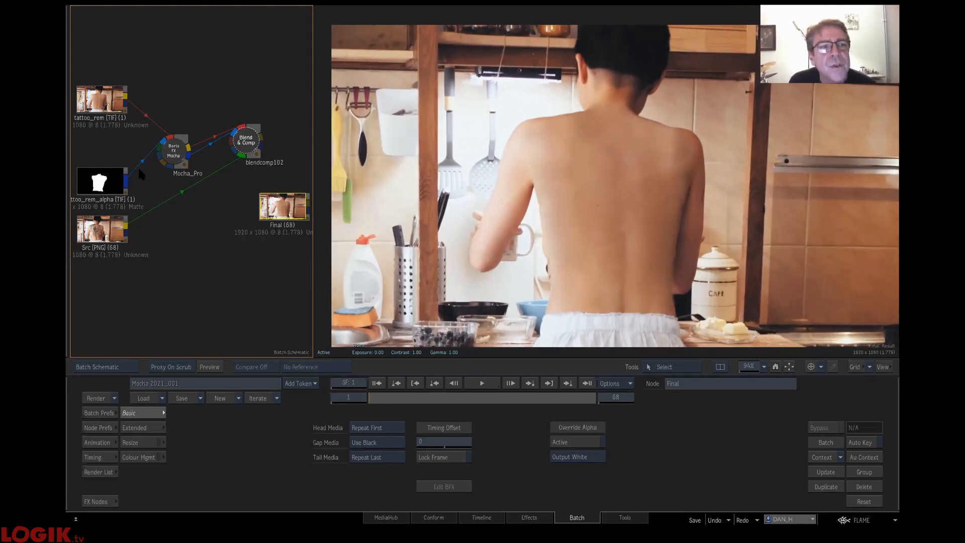
- Feed the Src clip into Mocha_Pro, set its render module to Stabilize: Unwarp, and scrub to frame 34
{"action": "left_click_drag", "start_coordinate": [128, 229], "coordinate": [166, 132]}
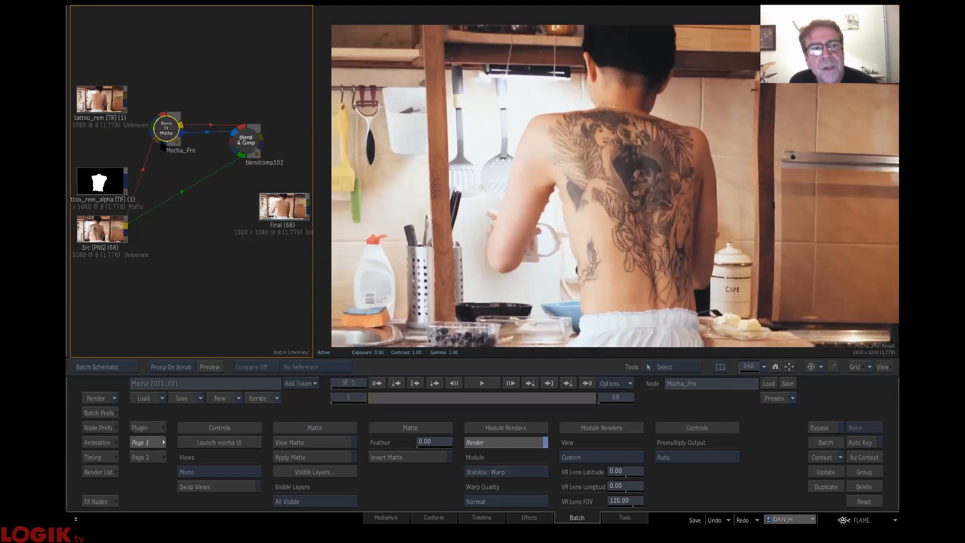
{"action": "left_click", "coordinate": [510, 471]}
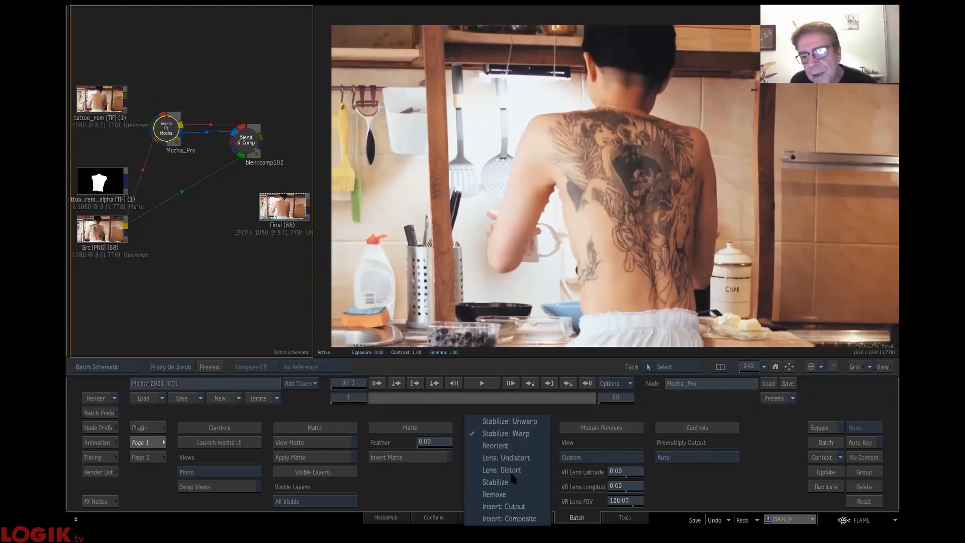
{"action": "left_click", "coordinate": [508, 421]}
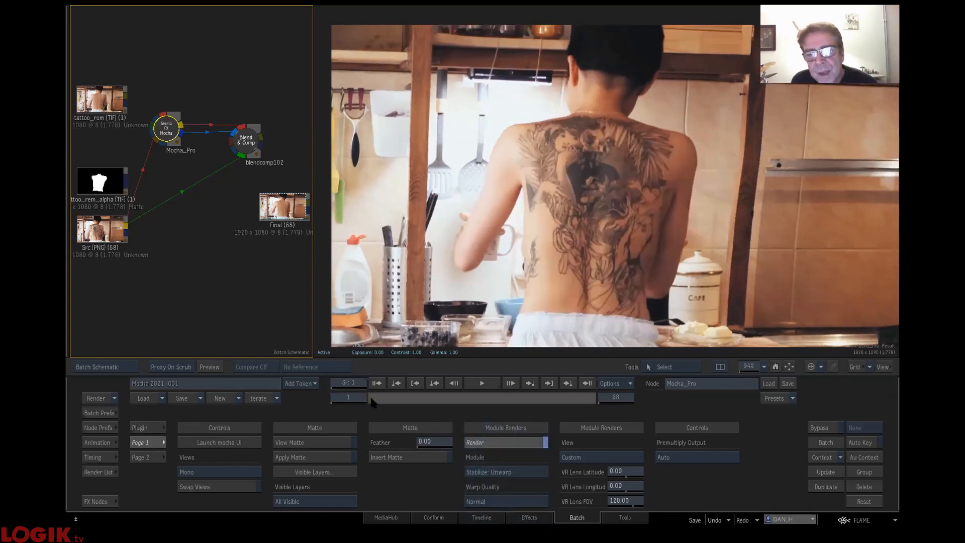
{"action": "left_click_drag", "start_coordinate": [376, 400], "coordinate": [481, 410]}
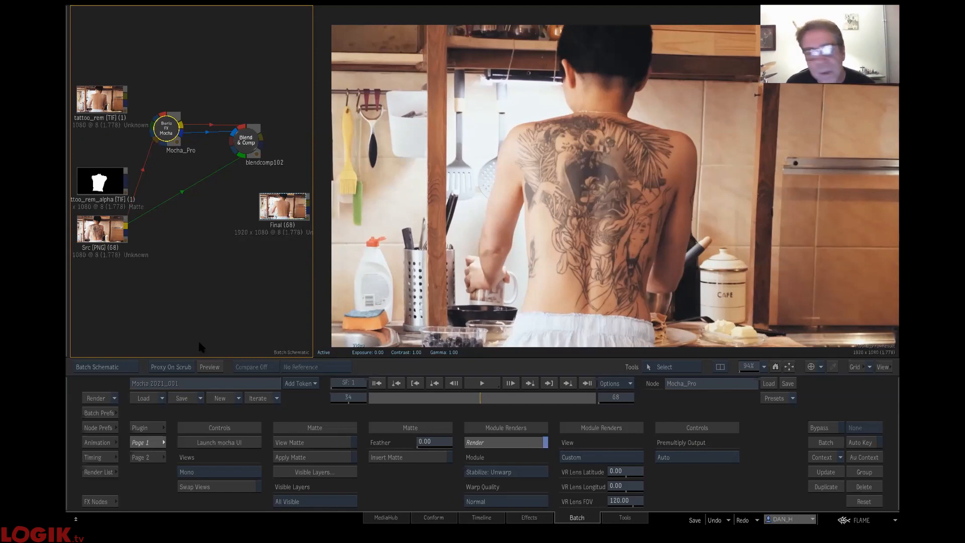
- Duplicate the Mocha_Pro node and place the copy in the empty area below the Src clip
{"action": "key", "text": "shift+Escape"}
{"action": "key", "text": "shift+Escape"}
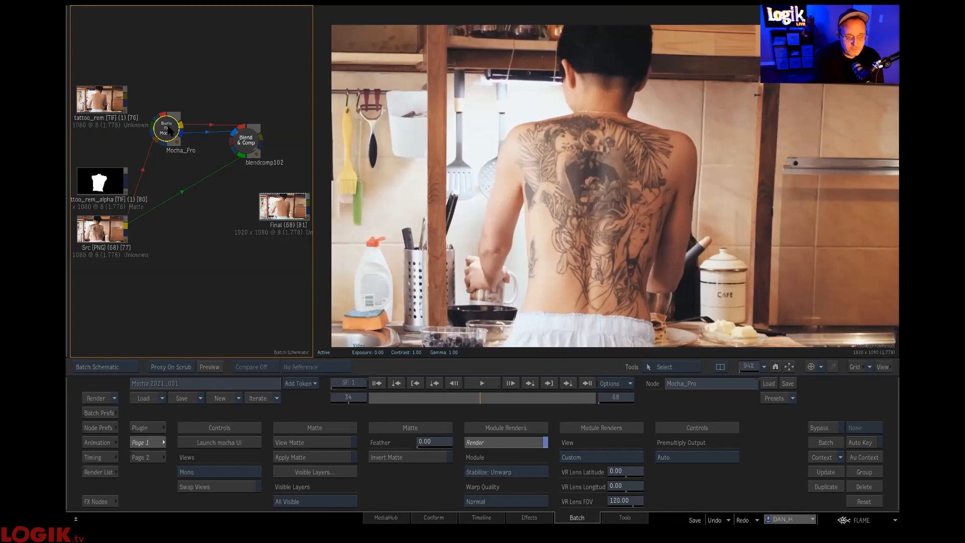
{"action": "key", "text": "ctrl+d"}
{"action": "left_click_drag", "start_coordinate": [208, 90], "coordinate": [221, 293]}
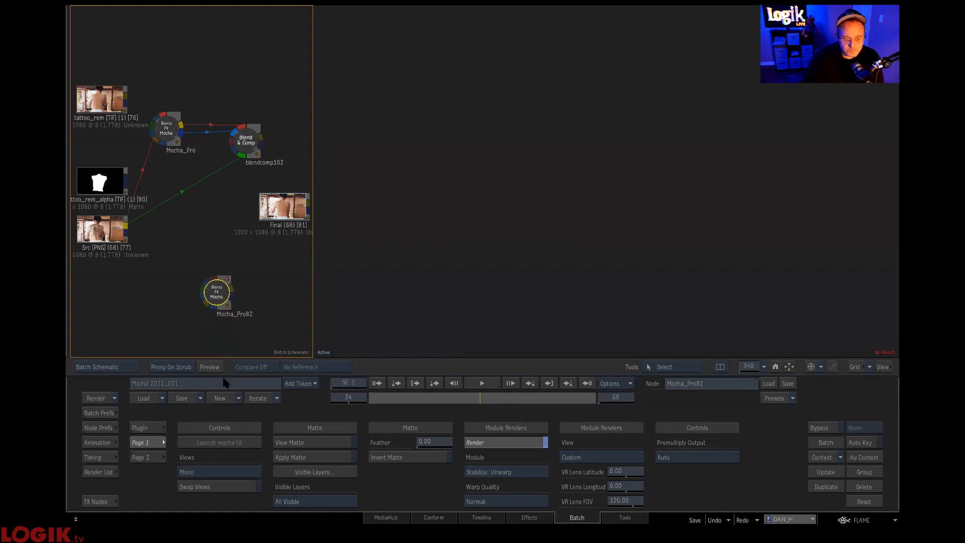
- Set the duplicated Mocha node's render module to Stabilize: Warp for comparison with the original, and delete the duplicate
{"action": "left_click", "coordinate": [171, 135]}
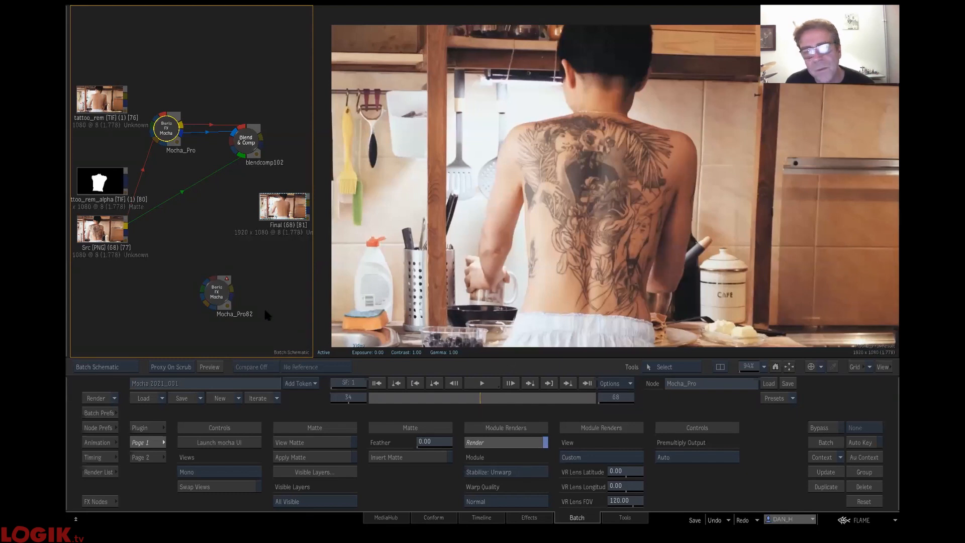
{"action": "left_click", "coordinate": [215, 293]}
{"action": "left_click", "coordinate": [513, 472]}
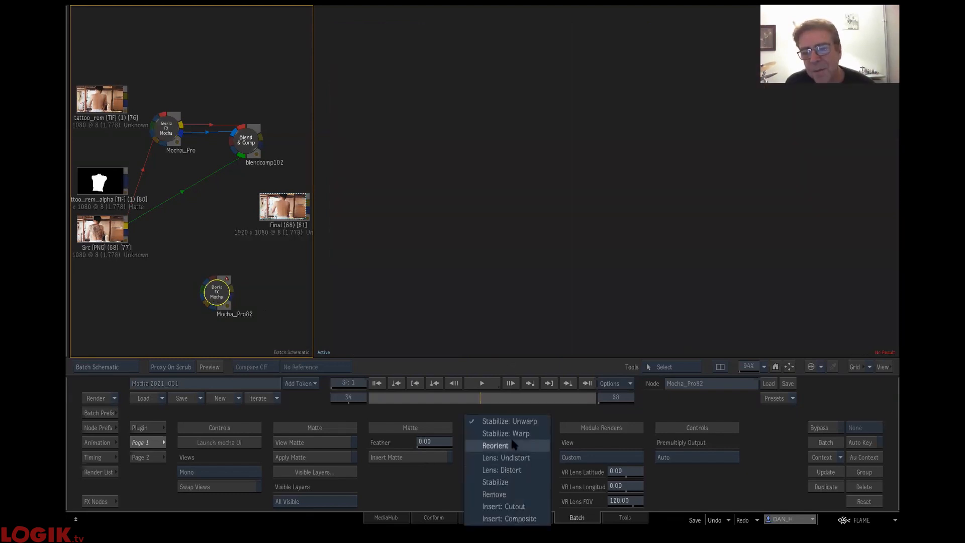
{"action": "left_click", "coordinate": [167, 130]}
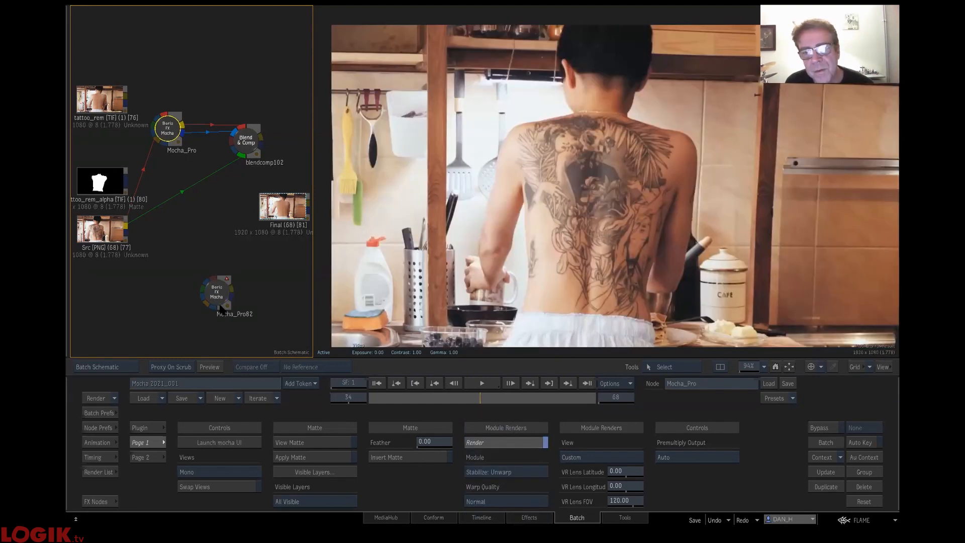
{"action": "left_click", "coordinate": [220, 304]}
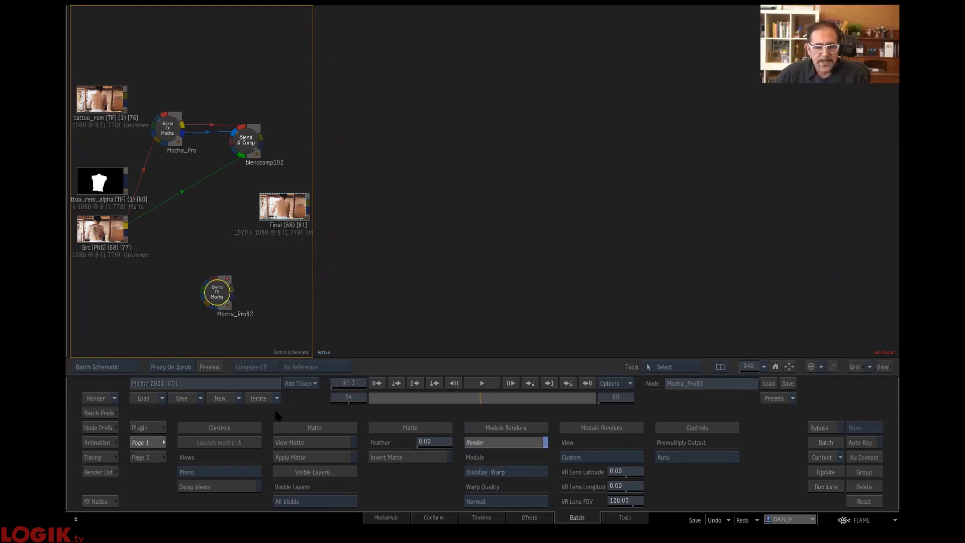
{"action": "key", "text": "Delete"}
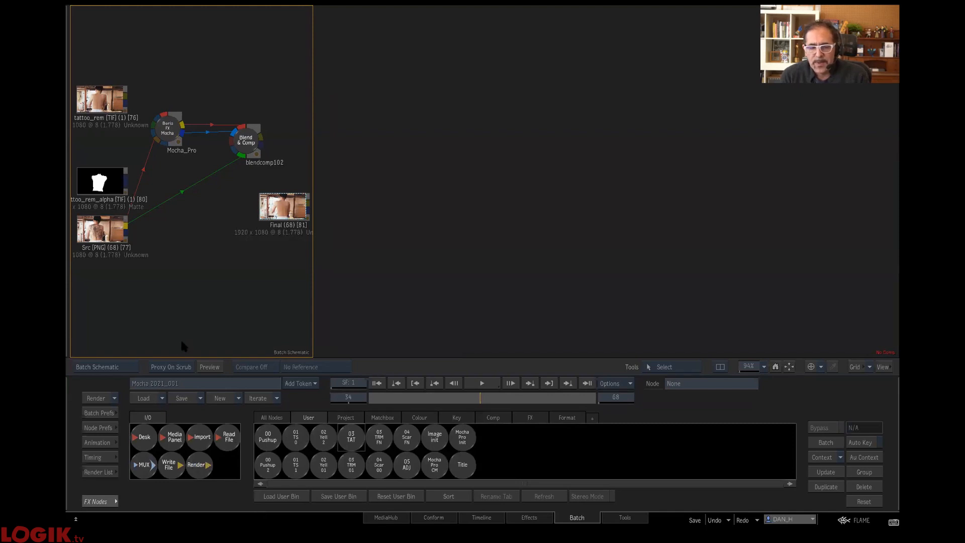
- Clear the tattoo setup from the schematic and load the 03 TRM 01 setup from the user bin
{"action": "left_click", "coordinate": [246, 141]}
{"action": "left_click_drag", "start_coordinate": [245, 138], "coordinate": [255, 508]}
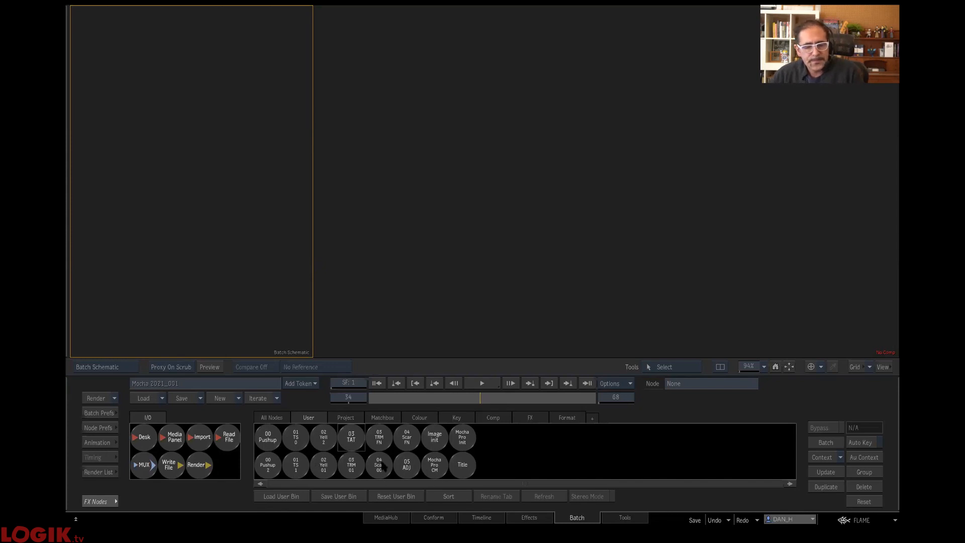
{"action": "left_click_drag", "start_coordinate": [351, 468], "coordinate": [194, 161]}
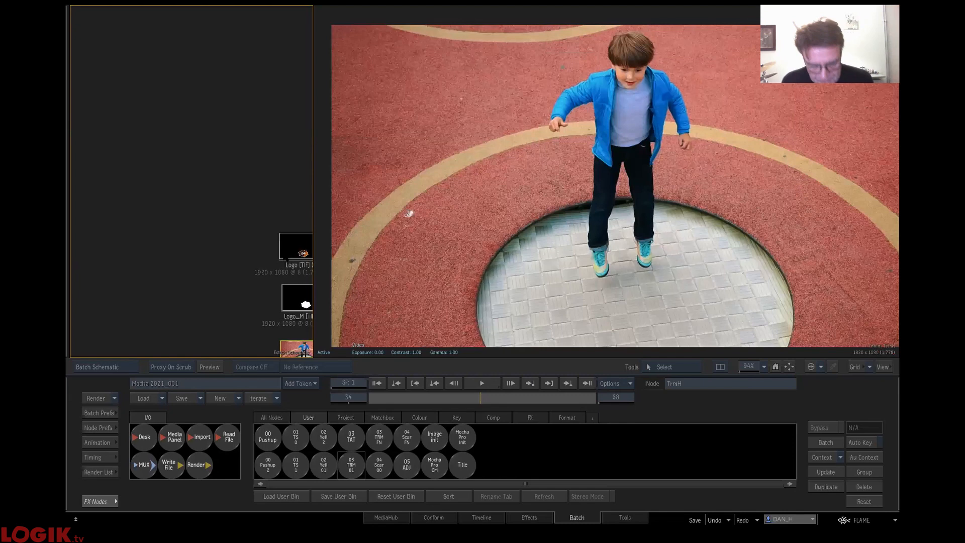
{"action": "left_click_drag", "start_coordinate": [232, 224], "coordinate": [124, 72]}
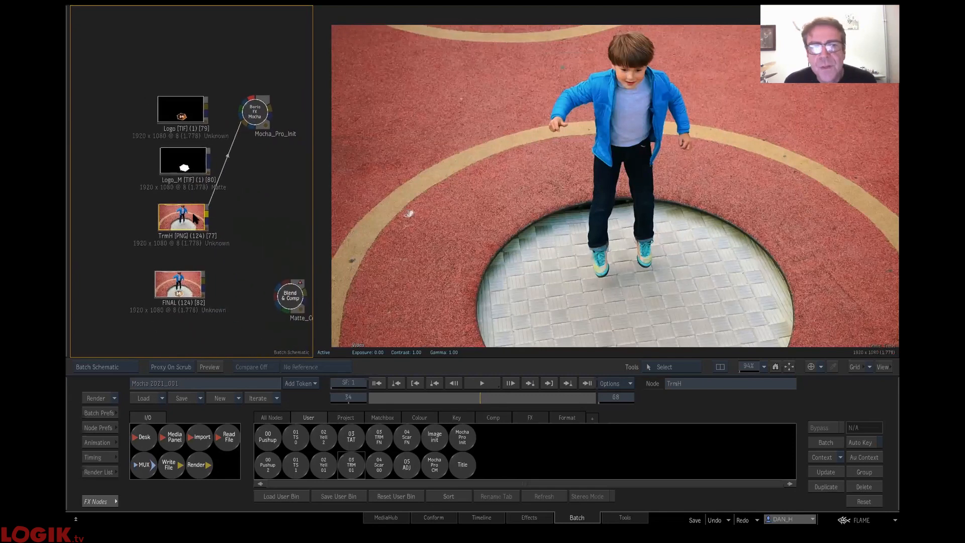
- Show the TrmH clip at frame 1 with the timeline ending at 124, and view the Logo and Logo_M stills
{"action": "left_click", "coordinate": [182, 225]}
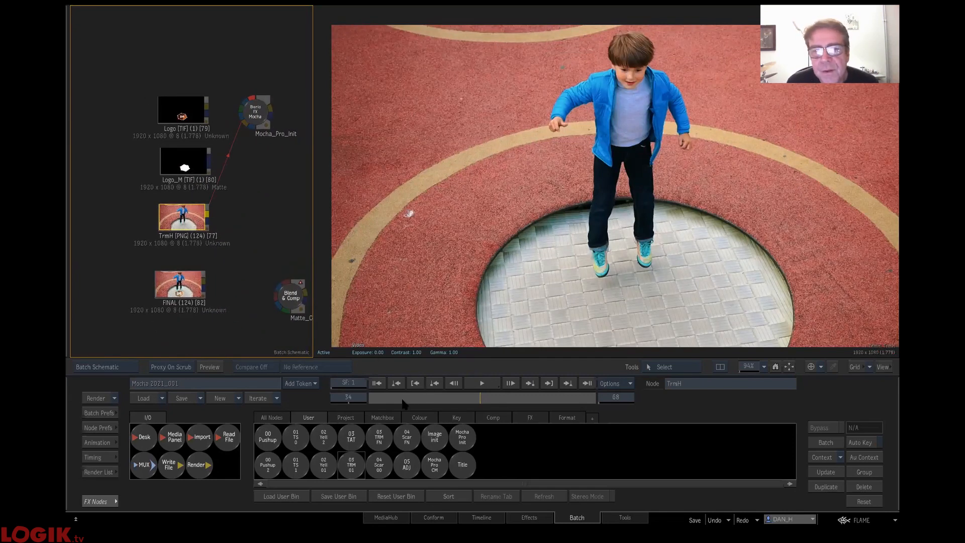
{"action": "left_click_drag", "start_coordinate": [403, 401], "coordinate": [313, 389]}
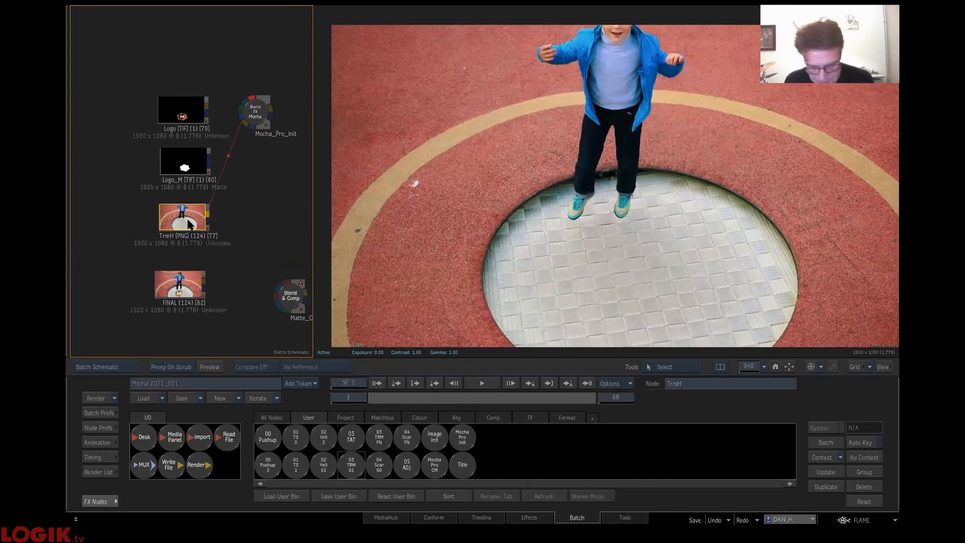
{"action": "mouse_move", "coordinate": [388, 403]}
{"action": "left_mouse_down"}
{"action": "mouse_move", "coordinate": [668, 424]}
{"action": "mouse_move", "coordinate": [214, 439]}
{"action": "left_mouse_up"}
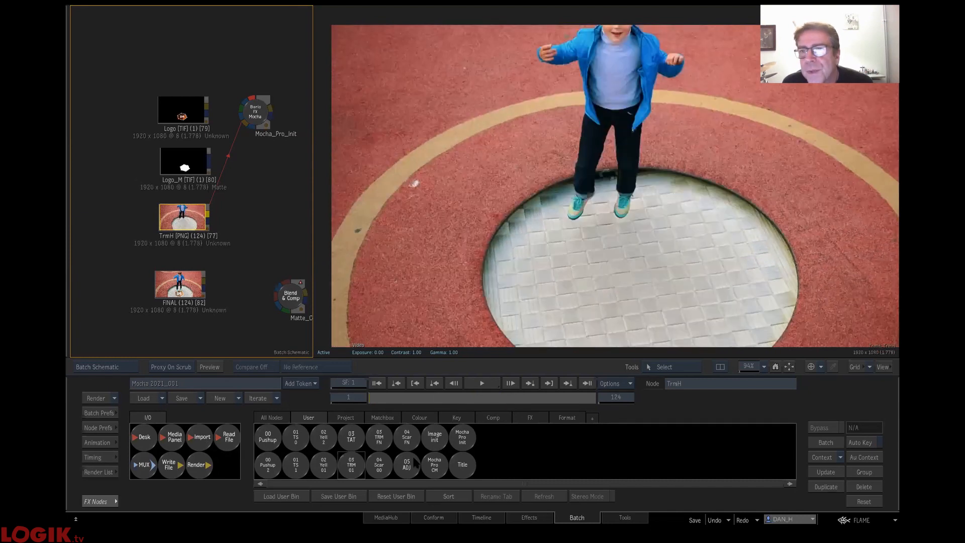
{"action": "left_click", "coordinate": [182, 116]}
{"action": "left_click", "coordinate": [184, 163]}
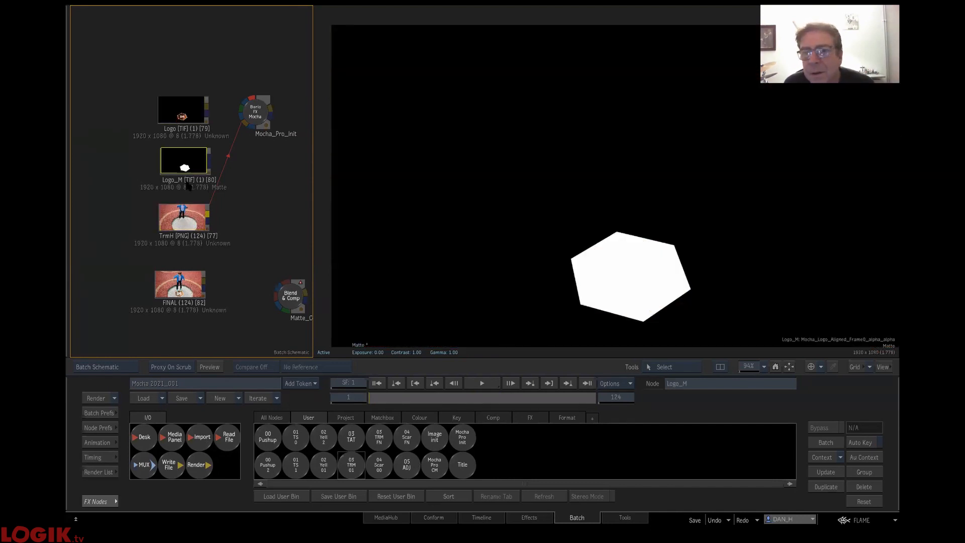
- Move the Mocha_Pro_Init node slightly lower in the schematic and launch its Mocha UI
{"action": "left_click", "coordinate": [259, 113]}
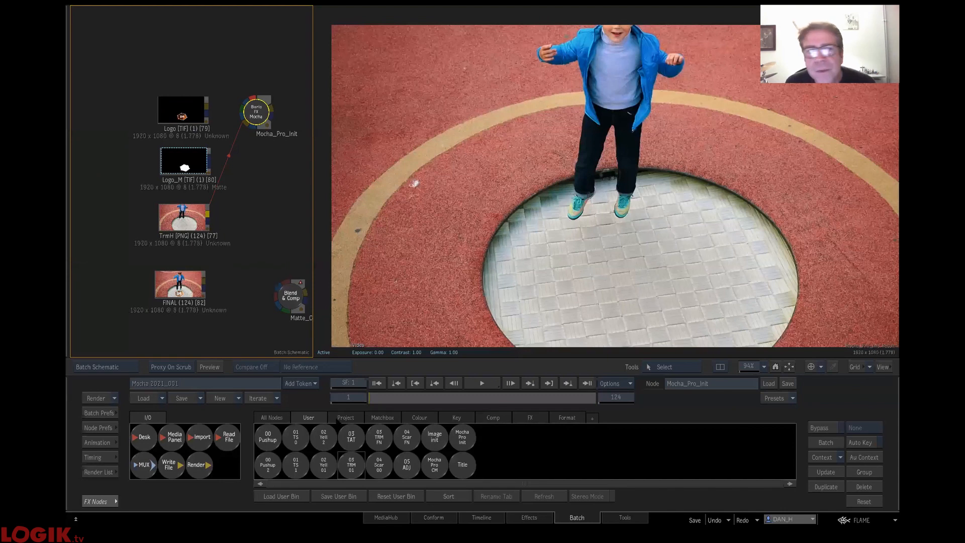
{"action": "left_click_drag", "start_coordinate": [258, 116], "coordinate": [260, 140]}
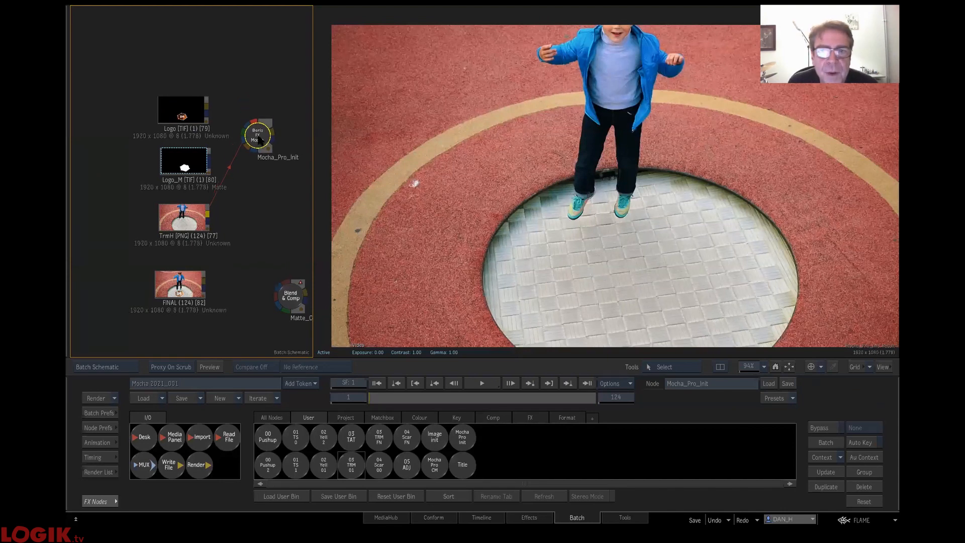
{"action": "double_click", "coordinate": [260, 139]}
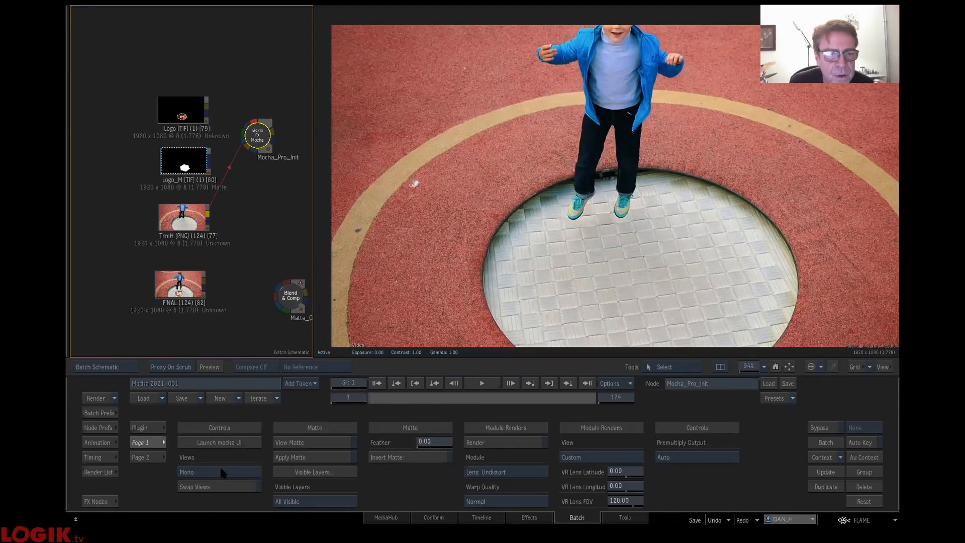
{"action": "left_click", "coordinate": [230, 442]}
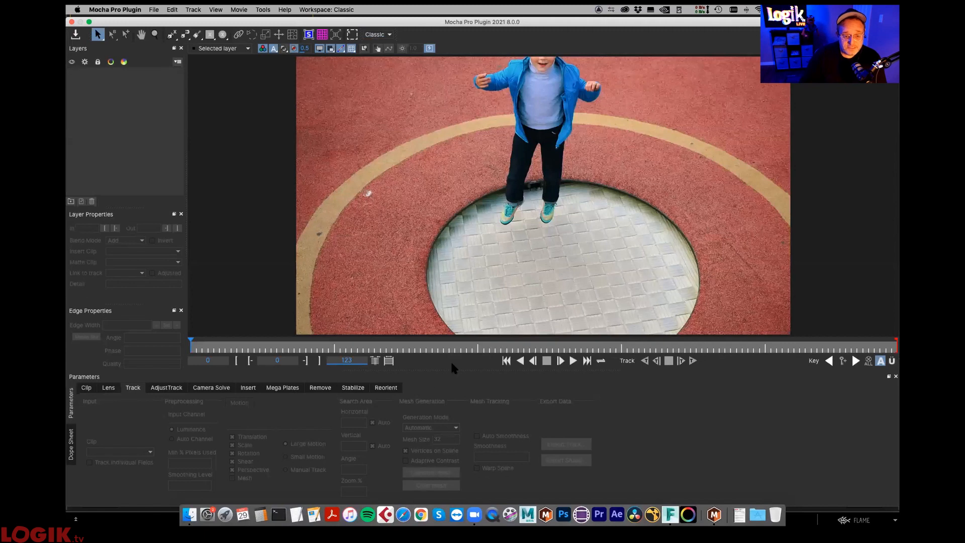
- Draw an elliptical spline over the woven trampoline surface and widen it toward the hole's edge
{"action": "left_click", "coordinate": [222, 34]}
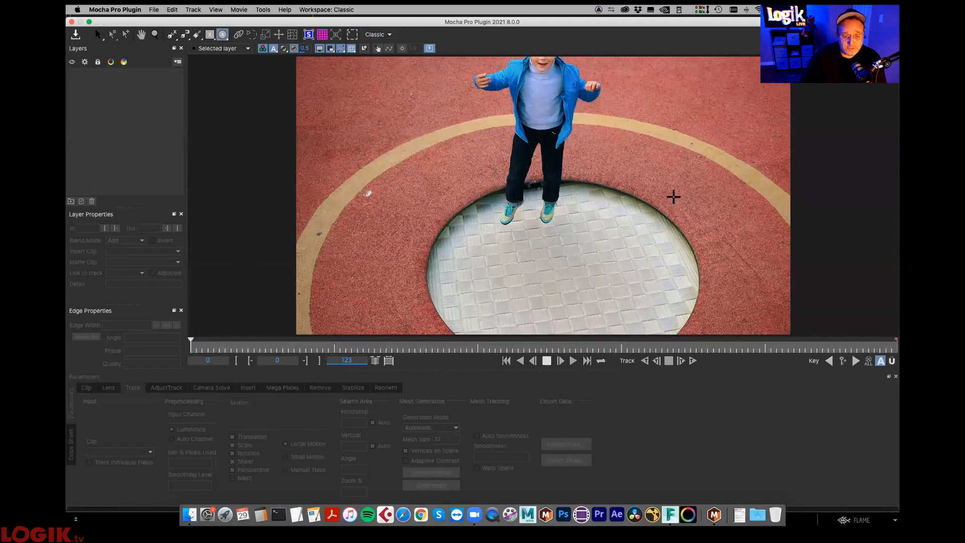
{"action": "mouse_move", "coordinate": [544, 269]}
{"action": "left_mouse_down"}
{"action": "mouse_move", "coordinate": [700, 188]}
{"action": "mouse_move", "coordinate": [657, 183]}
{"action": "mouse_move", "coordinate": [672, 204]}
{"action": "mouse_move", "coordinate": [672, 196]}
{"action": "left_mouse_up"}
{"action": "left_click_drag", "start_coordinate": [525, 289], "coordinate": [407, 358]}
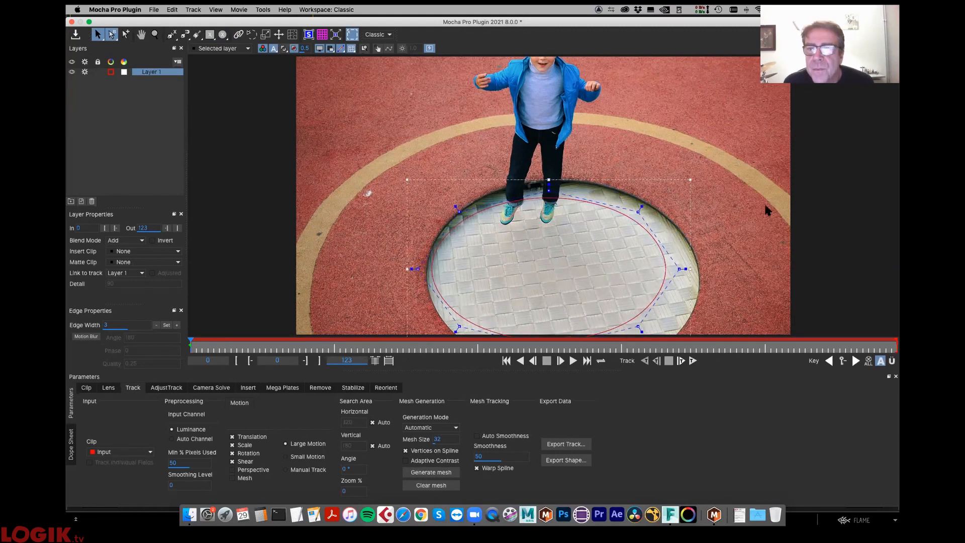
{"action": "left_click_drag", "start_coordinate": [689, 180], "coordinate": [711, 180]}
- Enable Perspective and Mesh motion for Layer 1, and generate the mesh with Adaptive Contrast on, then off, to compare densities
{"action": "left_click", "coordinate": [252, 470]}
{"action": "left_click", "coordinate": [246, 478]}
{"action": "left_click", "coordinate": [407, 460]}
{"action": "left_click", "coordinate": [415, 472]}
{"action": "left_click", "coordinate": [405, 460]}
{"action": "left_click", "coordinate": [423, 473]}
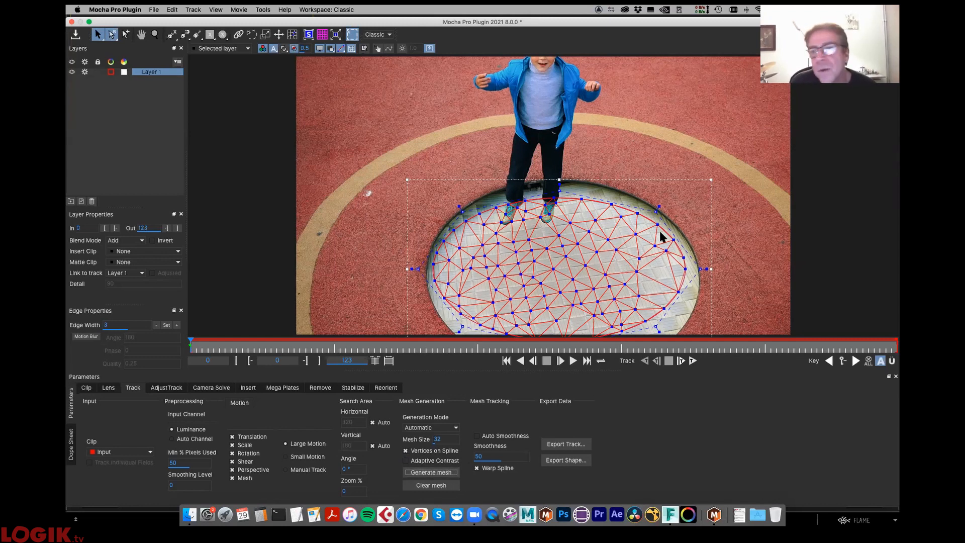
- Switch to mesh editing and regenerate Layer 1's mesh with Adaptive Contrast enabled
{"action": "left_click", "coordinate": [292, 35]}
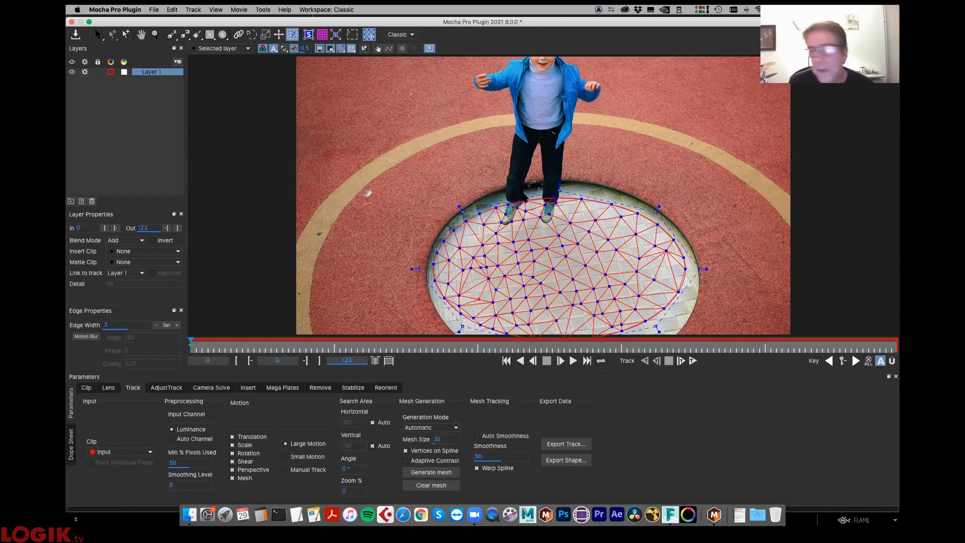
{"action": "left_click", "coordinate": [406, 460]}
{"action": "left_click", "coordinate": [430, 472]}
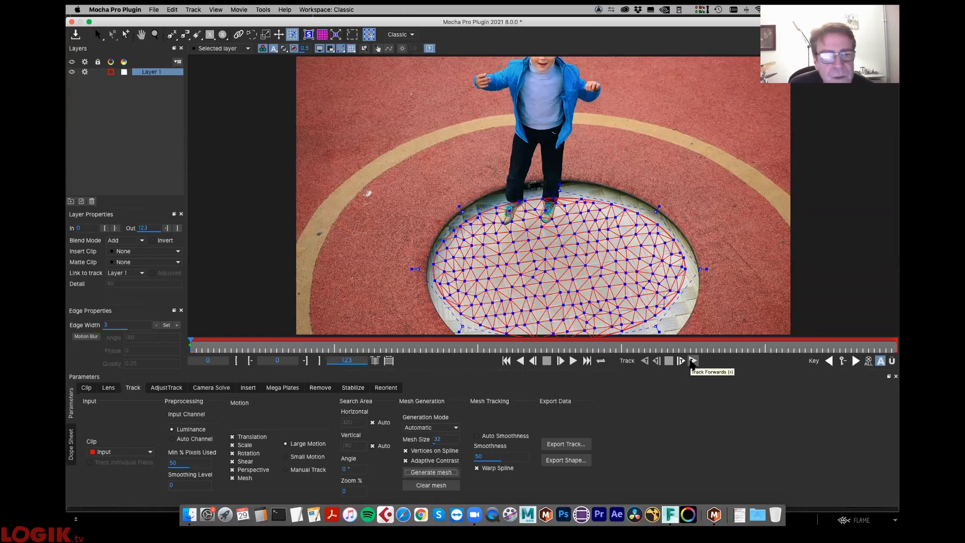
- Track Layer 1 forwards while inspecting the mesh around the shoes, then stop the track and return to frame 0
{"action": "left_click", "coordinate": [692, 361]}
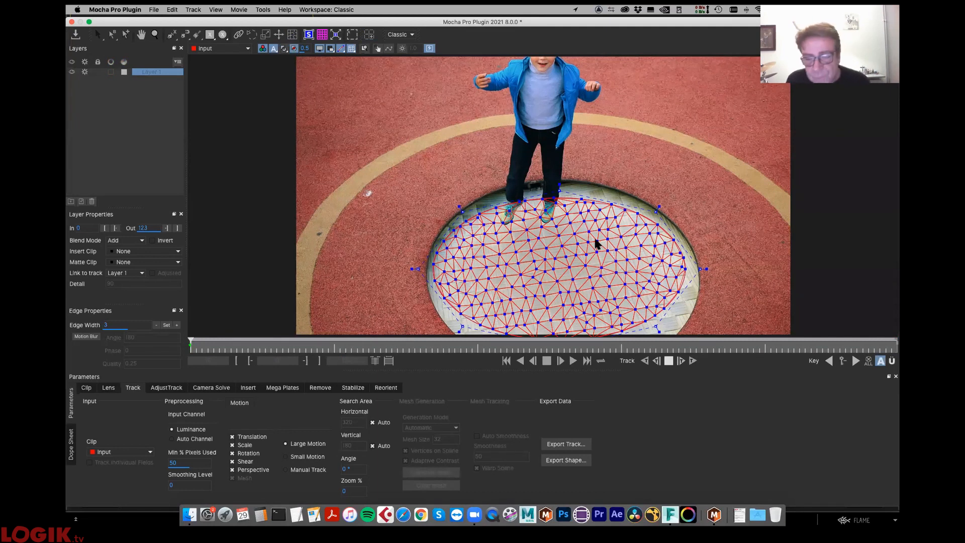
{"action": "key", "text": "z"}
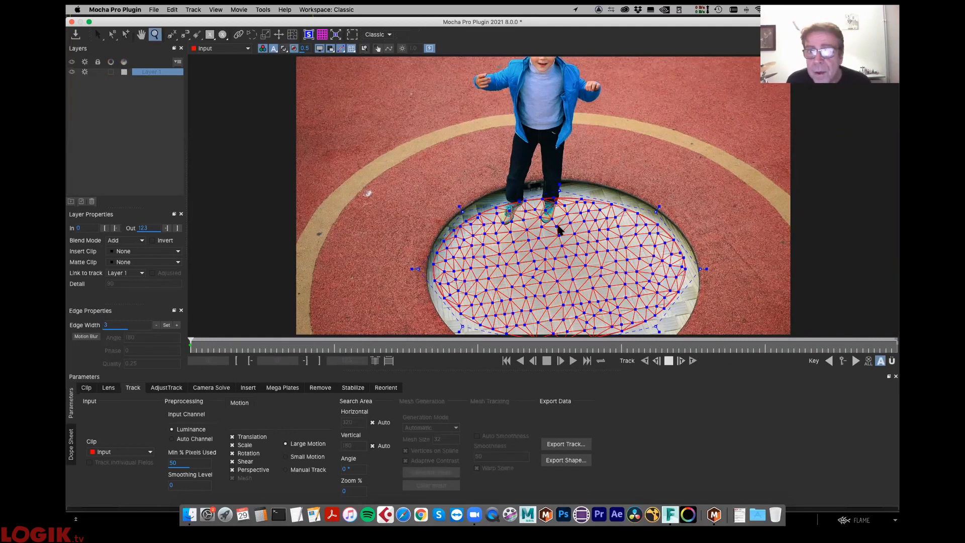
{"action": "left_click_drag", "start_coordinate": [563, 226], "coordinate": [619, 133]}
{"action": "left_click_drag", "start_coordinate": [572, 258], "coordinate": [598, 201]}
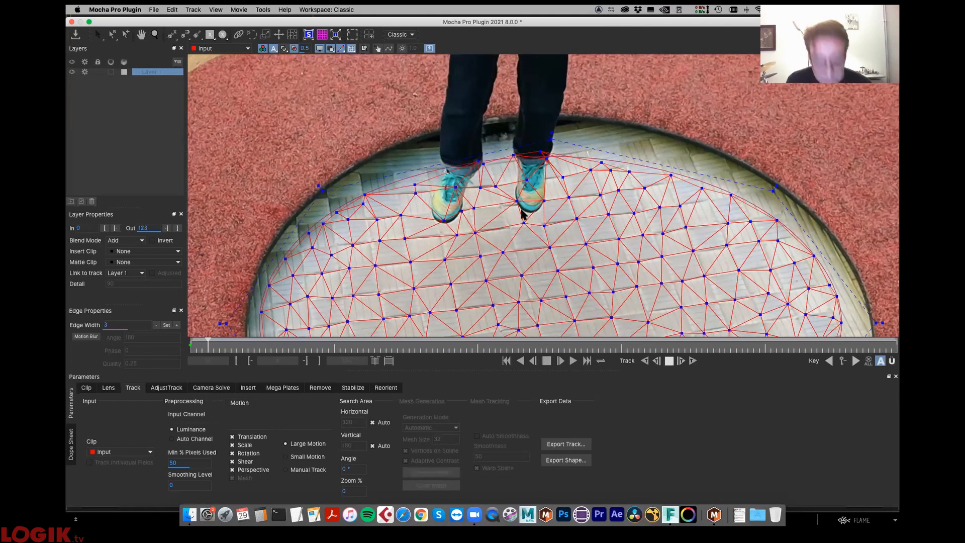
{"action": "key", "text": "z"}
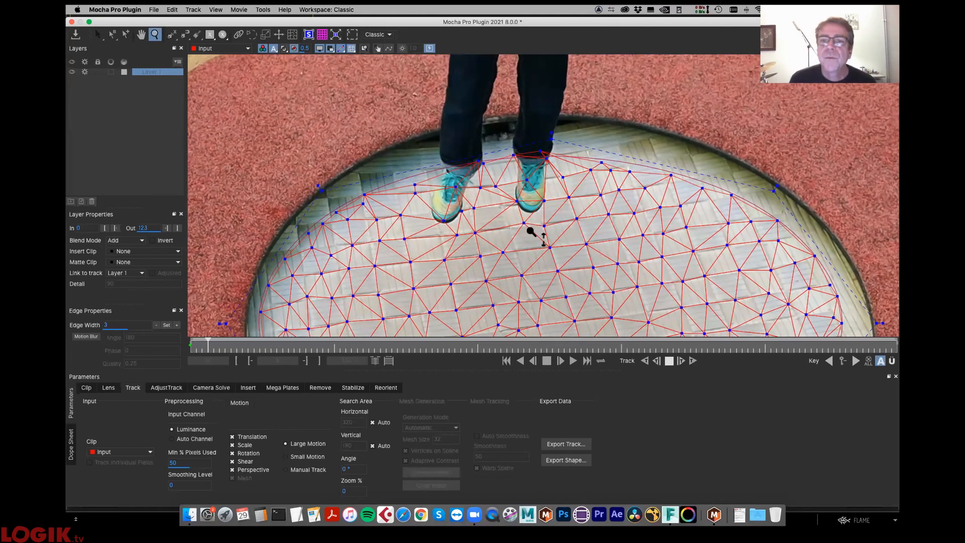
{"action": "left_click_drag", "start_coordinate": [528, 227], "coordinate": [545, 286]}
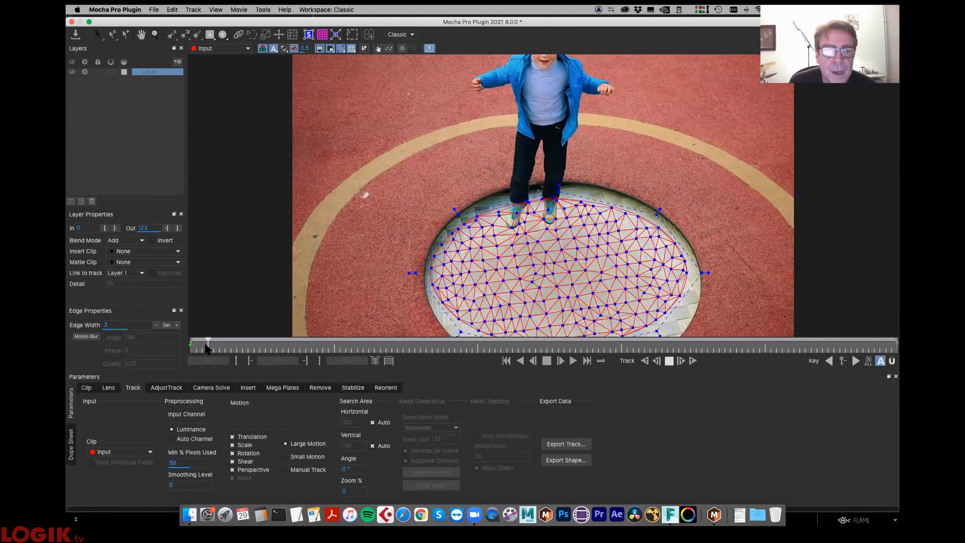
{"action": "left_click", "coordinate": [669, 360]}
{"action": "left_click_drag", "start_coordinate": [211, 346], "coordinate": [162, 352]}
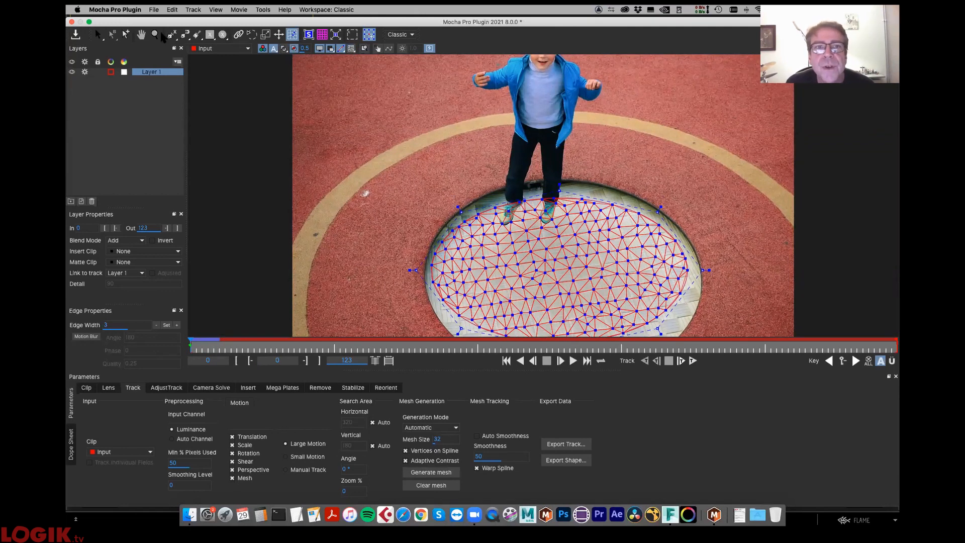
- Hide the mesh, brush a Quick Mask over the child's trousers and shoes, and convert it into a new layer's spline
{"action": "left_click", "coordinate": [351, 48]}
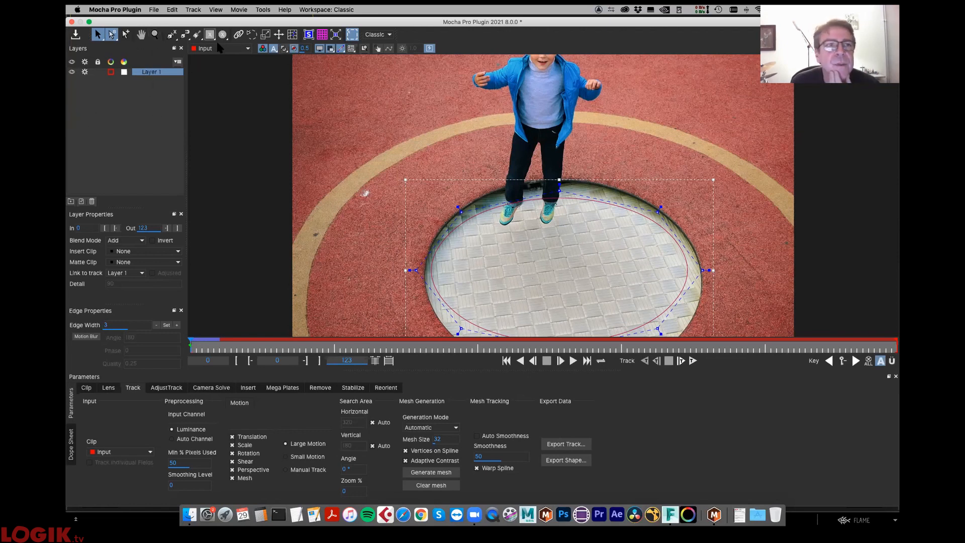
{"action": "left_click", "coordinate": [197, 35]}
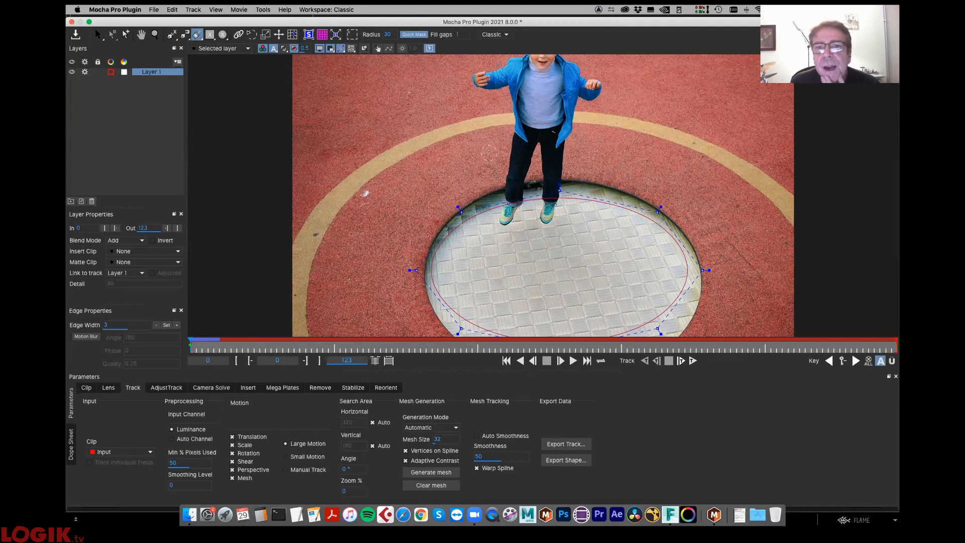
{"action": "left_click_drag", "start_coordinate": [518, 126], "coordinate": [505, 221]}
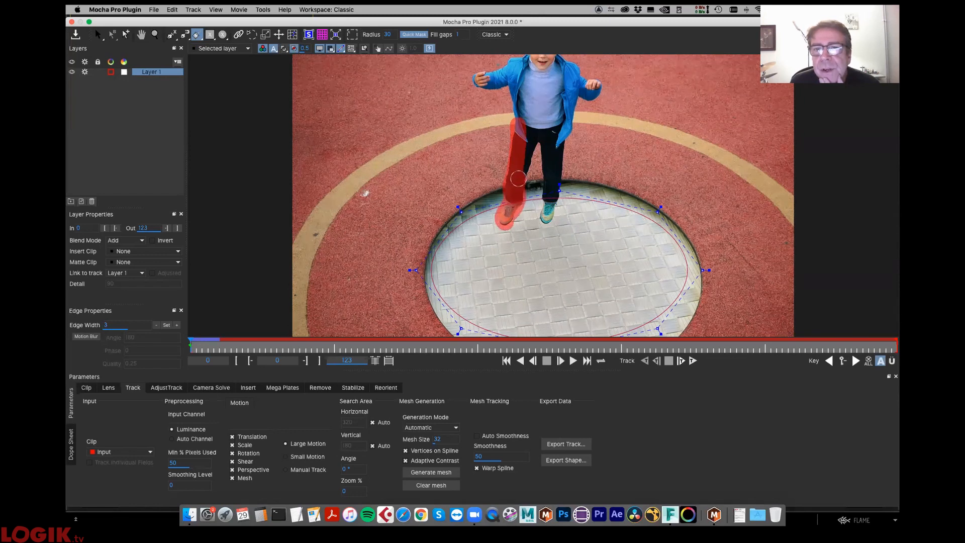
{"action": "mouse_move", "coordinate": [524, 164]}
{"action": "left_mouse_down"}
{"action": "mouse_move", "coordinate": [529, 147]}
{"action": "mouse_move", "coordinate": [517, 198]}
{"action": "left_mouse_up"}
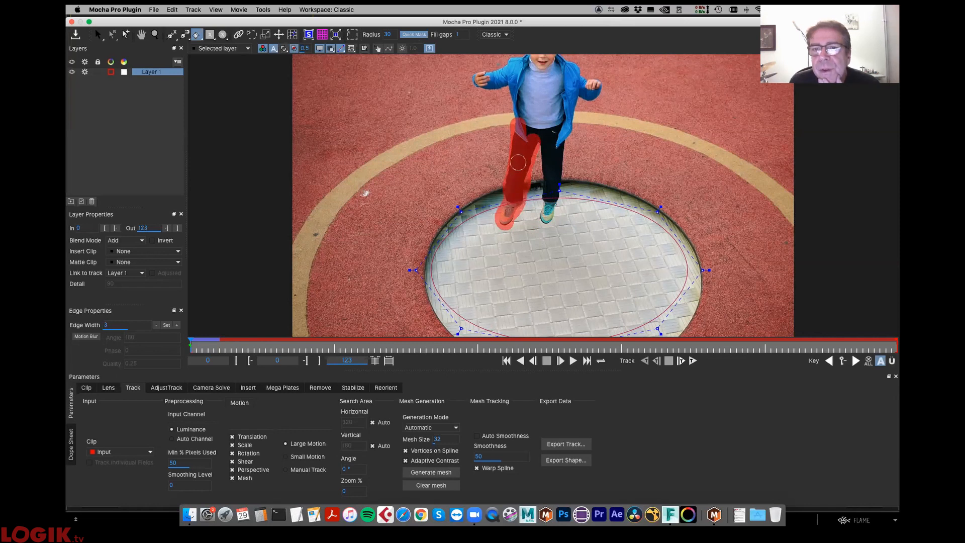
{"action": "left_click_drag", "start_coordinate": [523, 127], "coordinate": [541, 133]}
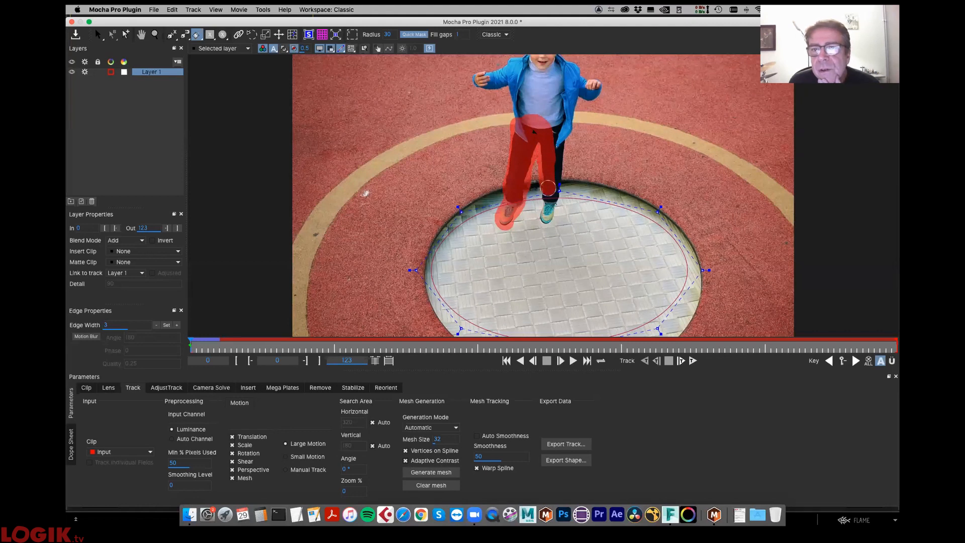
{"action": "mouse_move", "coordinate": [547, 195]}
{"action": "left_mouse_down"}
{"action": "mouse_move", "coordinate": [545, 218]}
{"action": "mouse_move", "coordinate": [557, 132]}
{"action": "mouse_move", "coordinate": [553, 124]}
{"action": "mouse_move", "coordinate": [536, 133]}
{"action": "left_mouse_up"}
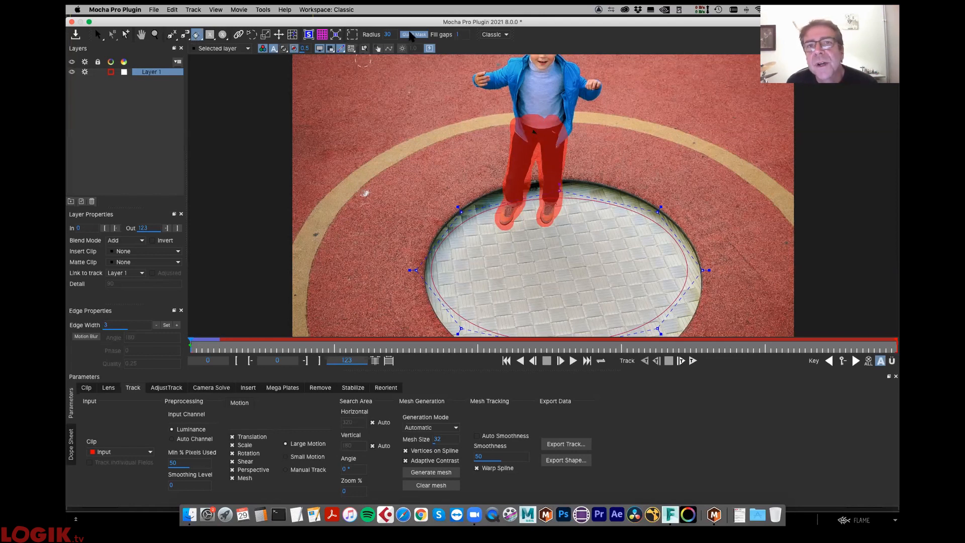
{"action": "left_click", "coordinate": [407, 34]}
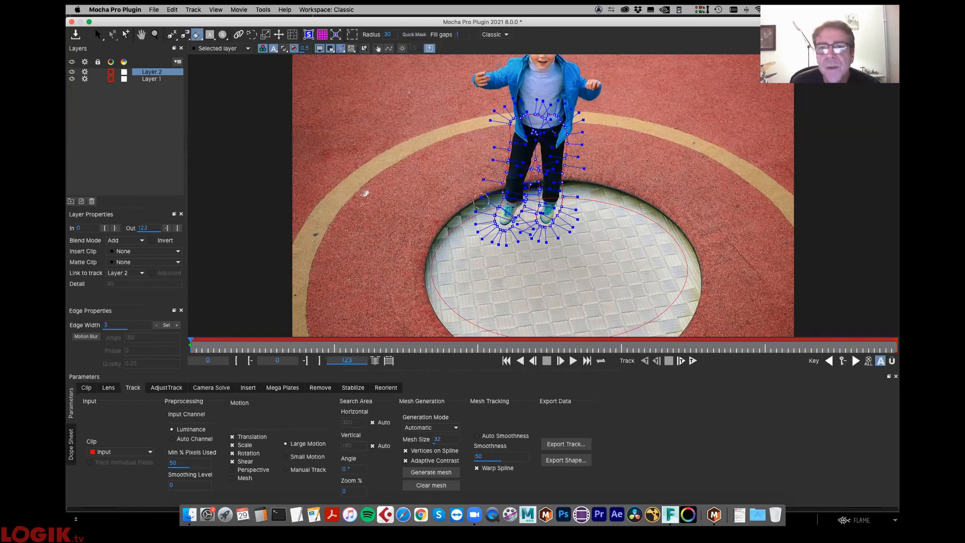
- Enable Perspective and Mesh motion for Layer 2 and turn the mesh display back on
{"action": "left_click", "coordinate": [250, 470]}
{"action": "left_click", "coordinate": [247, 479]}
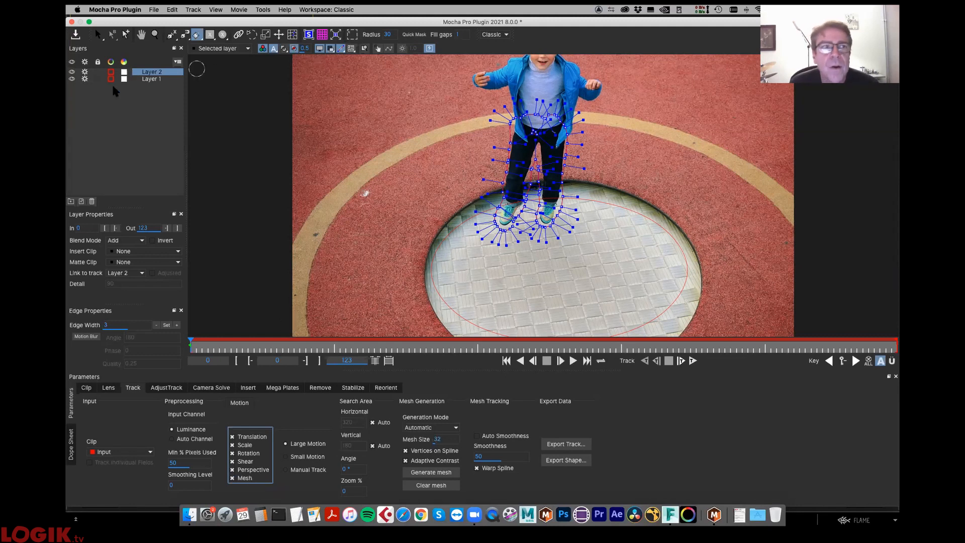
{"action": "left_click", "coordinate": [153, 79]}
{"action": "left_click", "coordinate": [155, 72]}
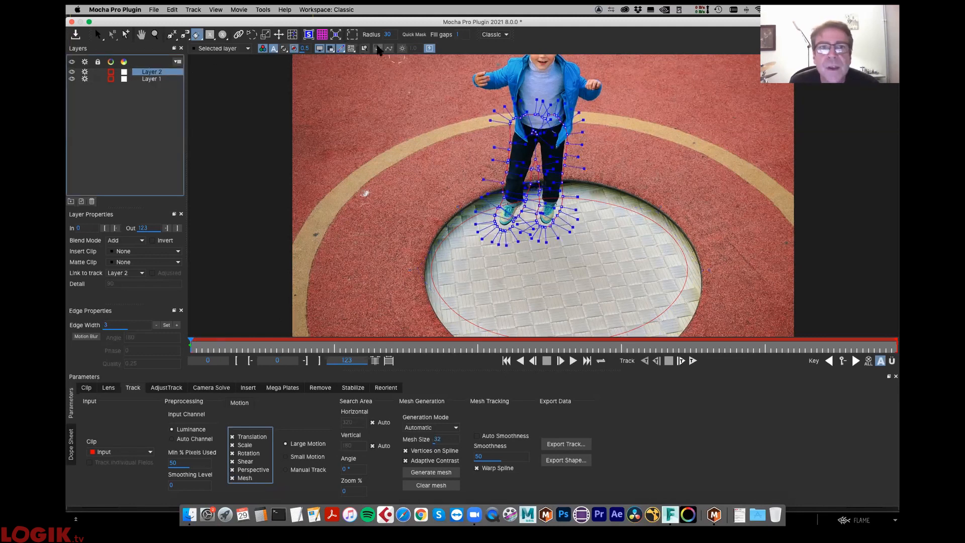
{"action": "left_click", "coordinate": [352, 48]}
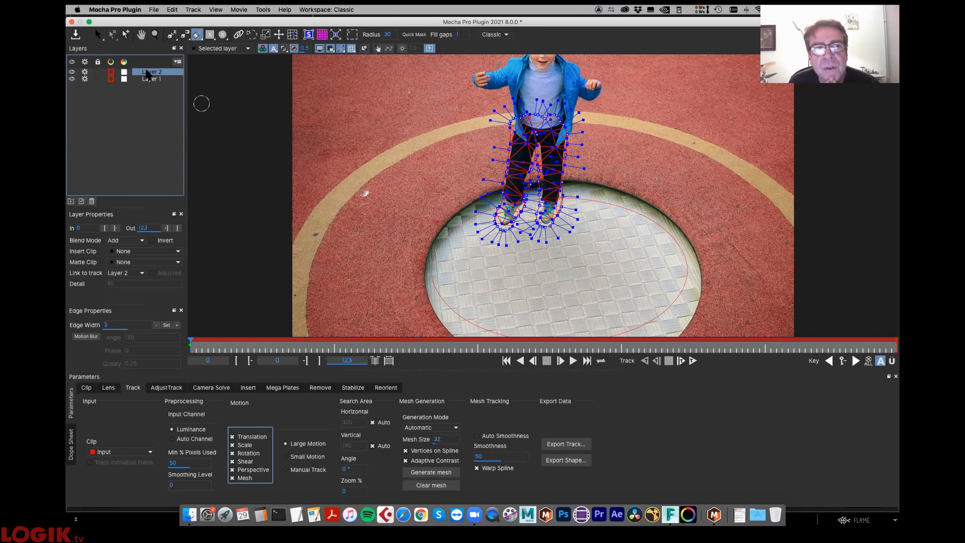
- Rename Layer 2 as holdout
{"action": "double_click", "coordinate": [167, 73]}
{"action": "type", "text": "hold"}
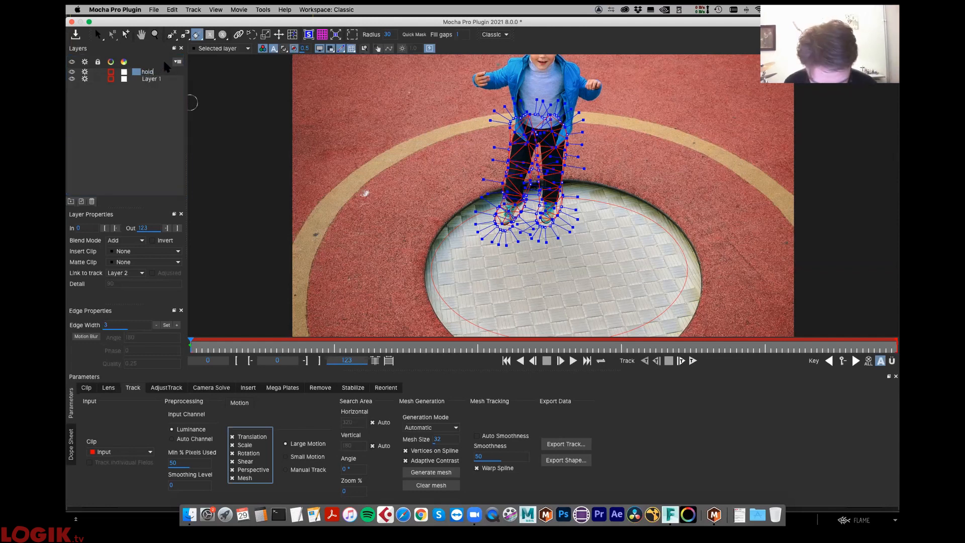
{"action": "type", "text": "out"}
{"action": "key", "text": "Return"}
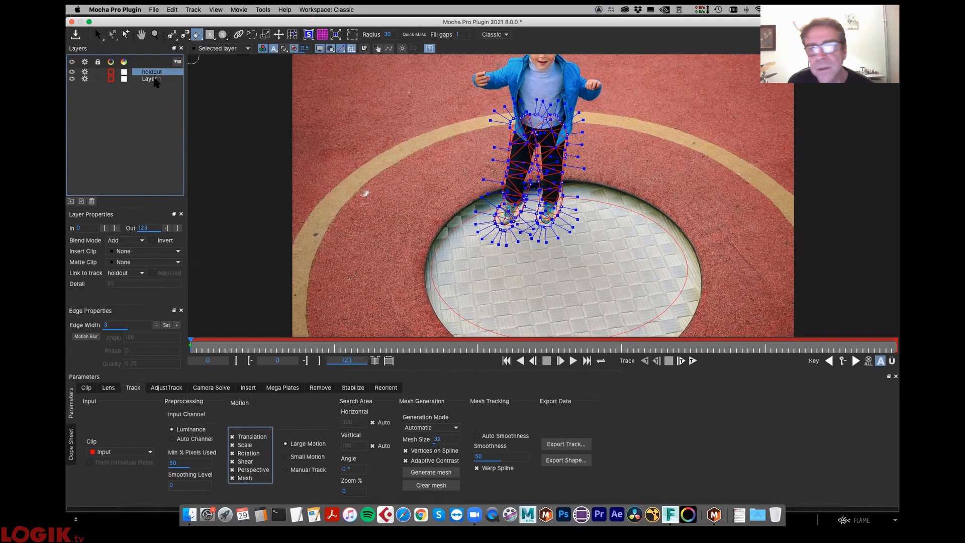
- Change Layer 1's matte color to green and display the layer mattes over the trampoline
{"action": "left_click", "coordinate": [156, 79]}
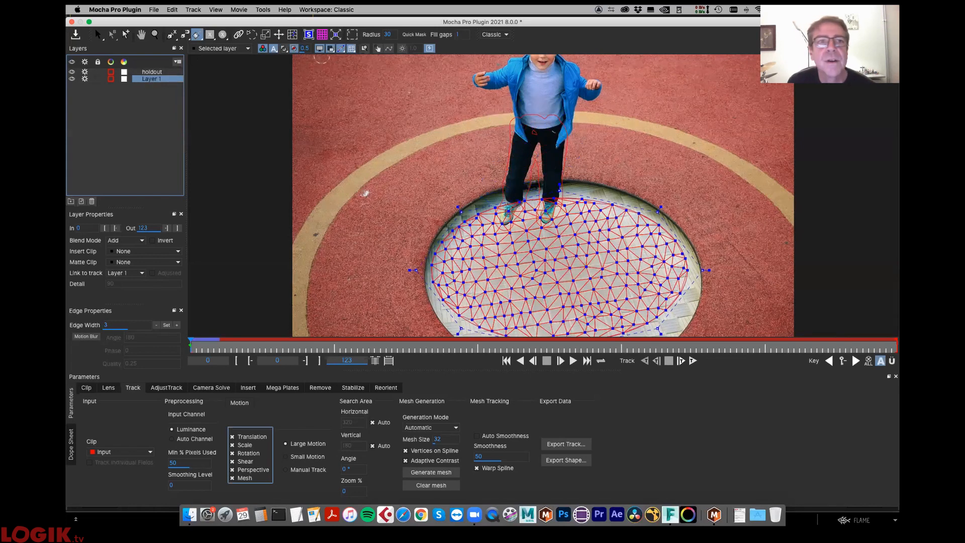
{"action": "left_click", "coordinate": [287, 48]}
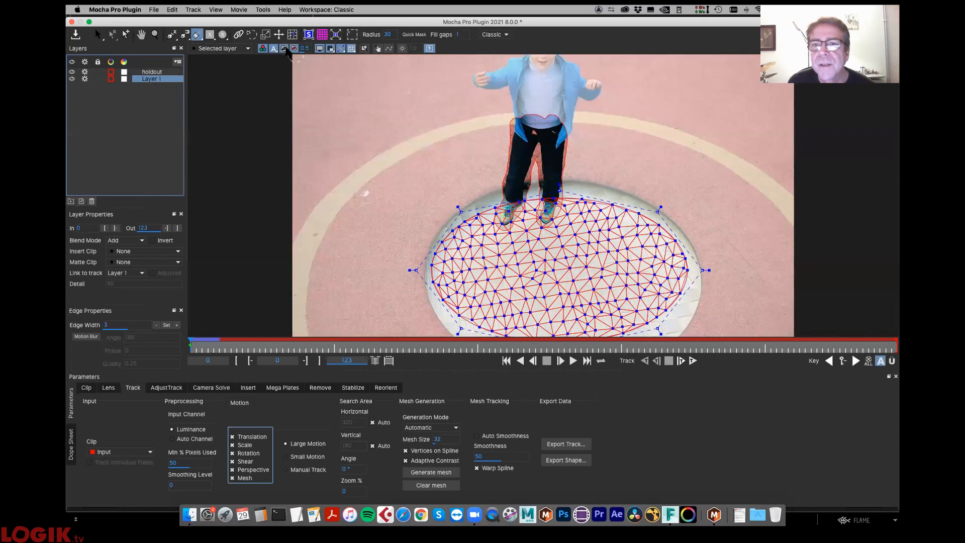
{"action": "left_click", "coordinate": [286, 49]}
{"action": "key", "text": "s"}
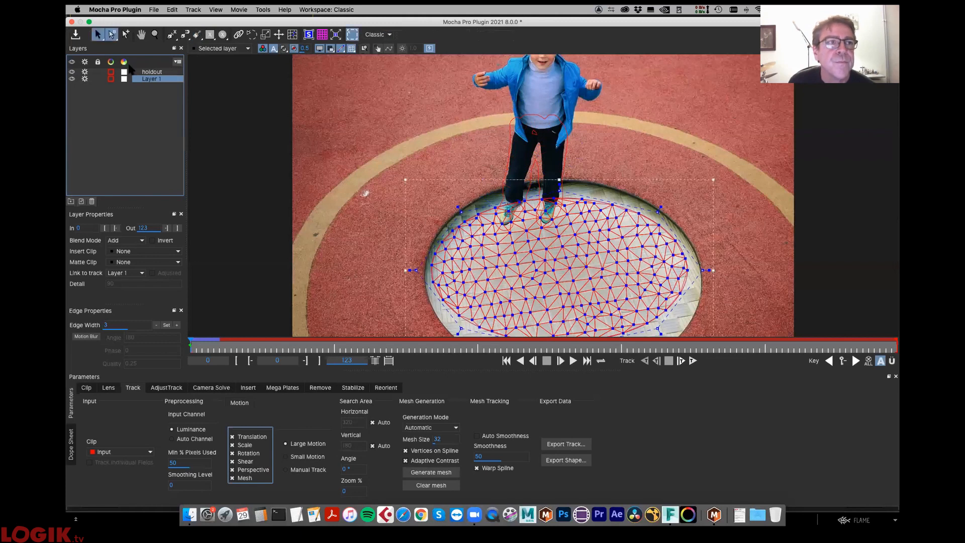
{"action": "left_click", "coordinate": [285, 48]}
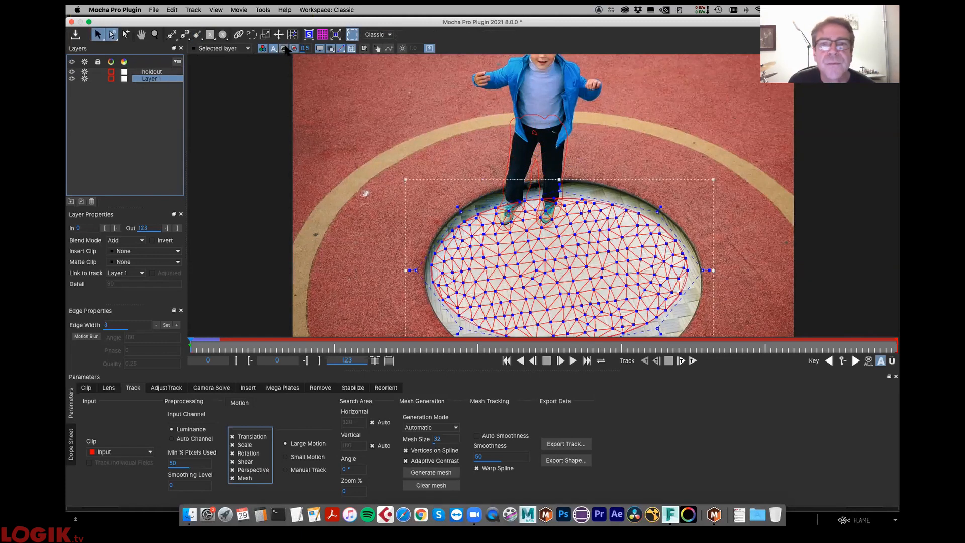
{"action": "left_click", "coordinate": [125, 79]}
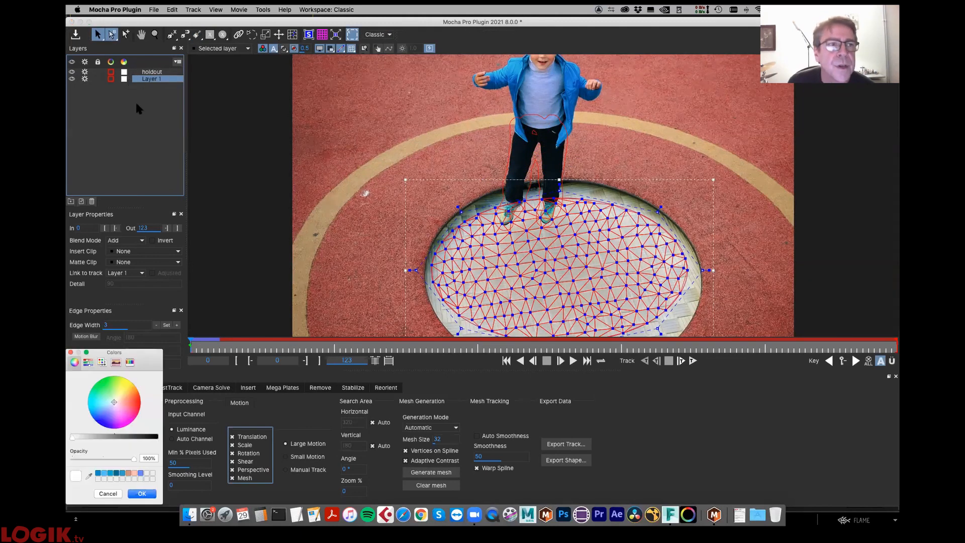
{"action": "left_click", "coordinate": [104, 380]}
{"action": "left_click", "coordinate": [143, 492]}
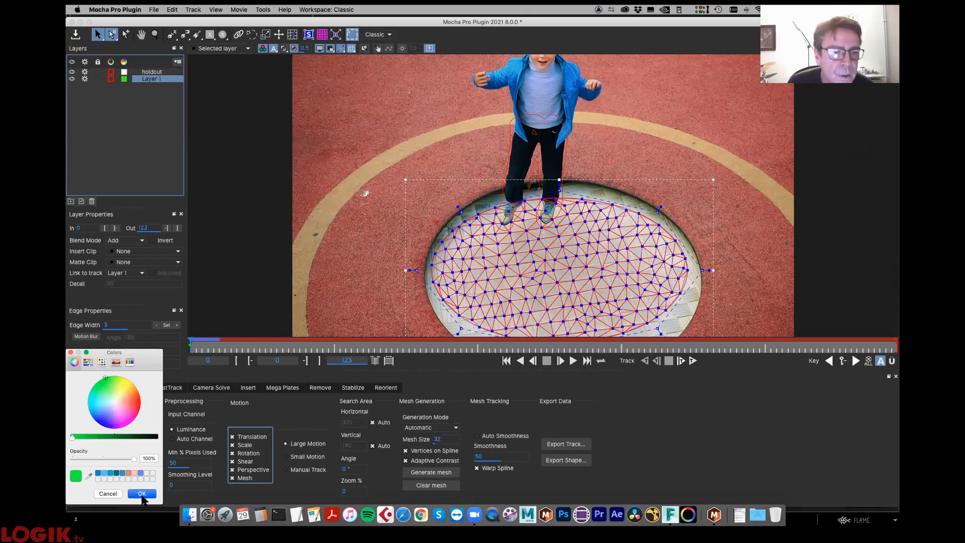
{"action": "left_click", "coordinate": [284, 49]}
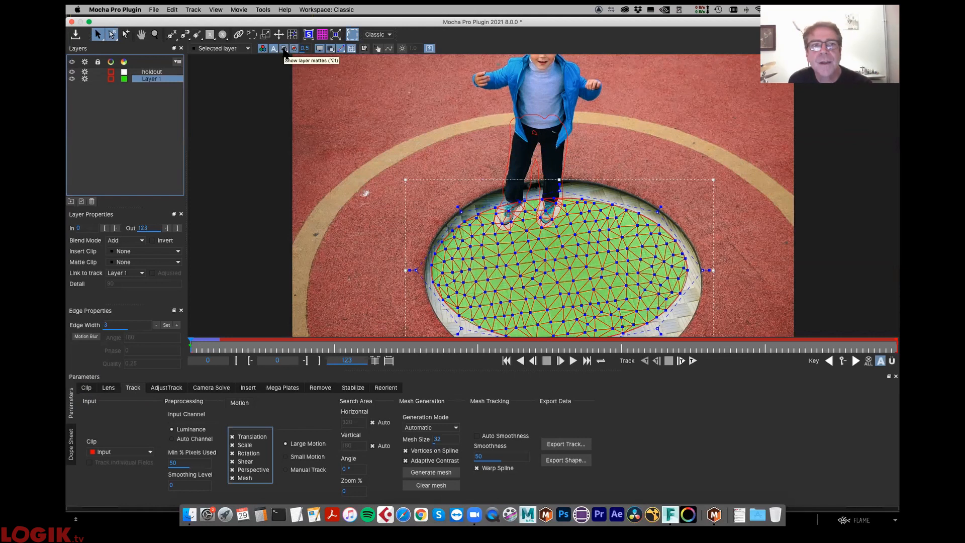
- Compare the Selected mattes and Selected track mattes displays for Layer 1, ending on Selected track mattes
{"action": "left_click", "coordinate": [284, 48]}
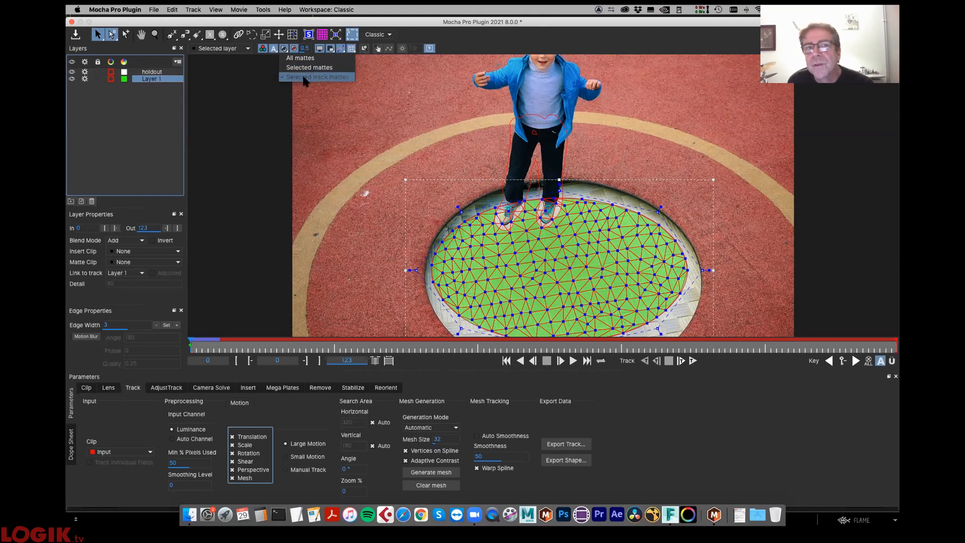
{"action": "left_click", "coordinate": [303, 69]}
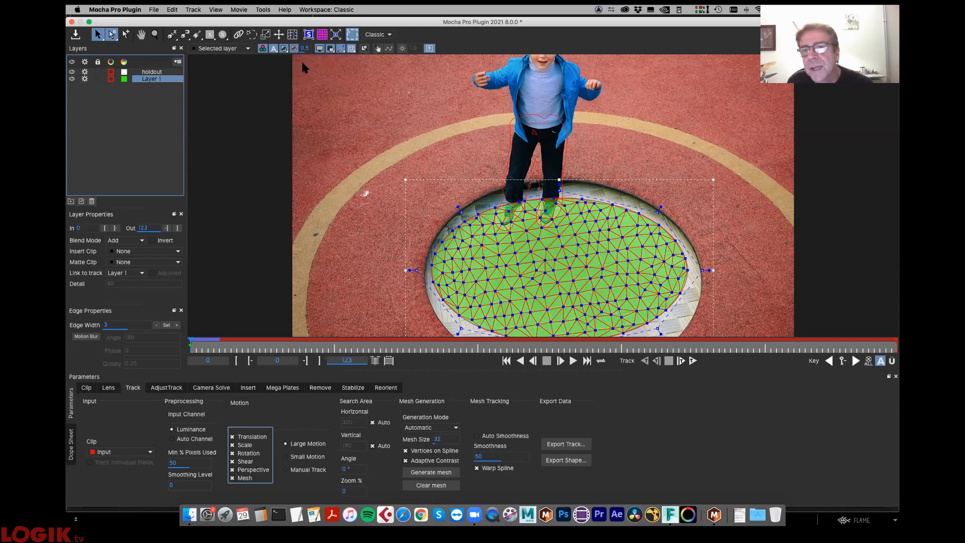
{"action": "left_click", "coordinate": [285, 49]}
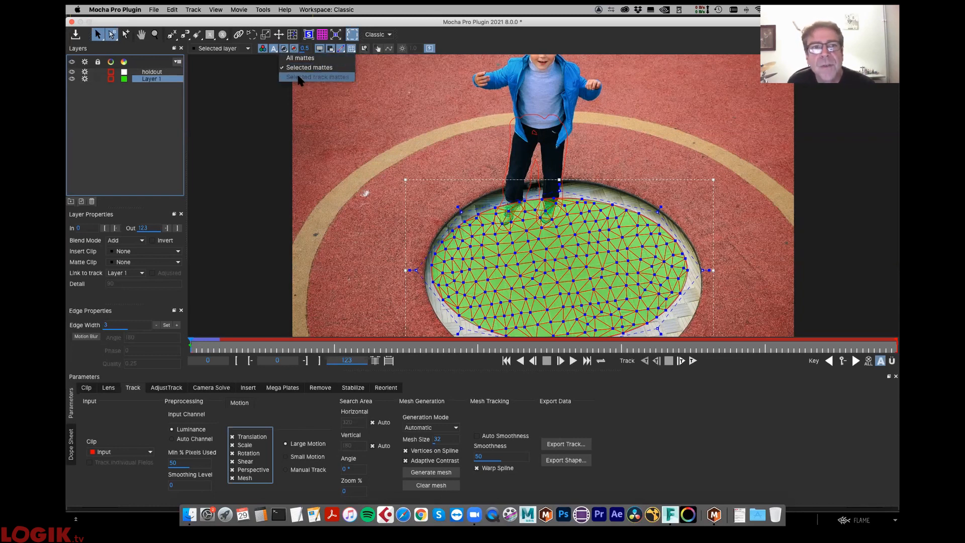
{"action": "left_click", "coordinate": [297, 71]}
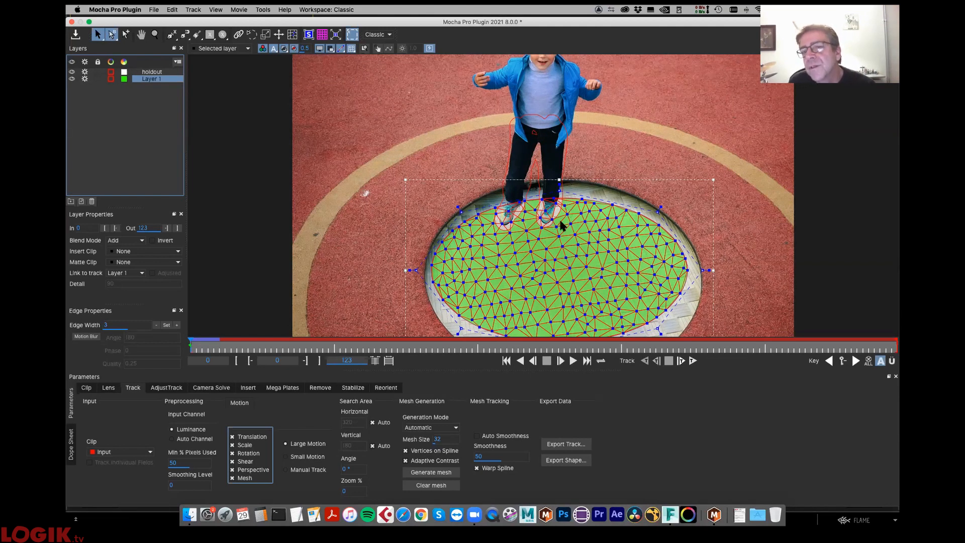
{"action": "left_click", "coordinate": [152, 72]}
{"action": "left_click", "coordinate": [157, 79]}
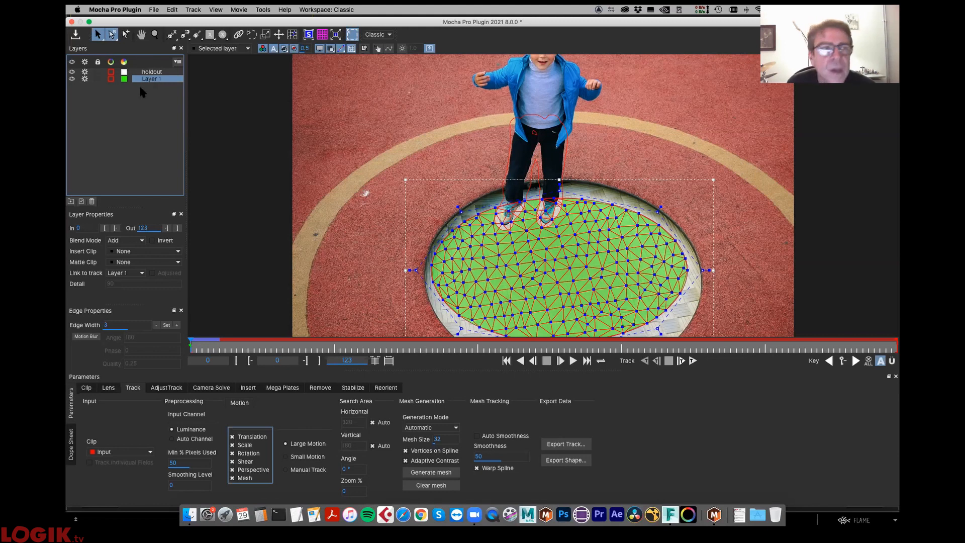
- Hide Layer 1 to examine the shoes and holdout outline over the opening frames, then show Layer 1 again
{"action": "left_click", "coordinate": [72, 79]}
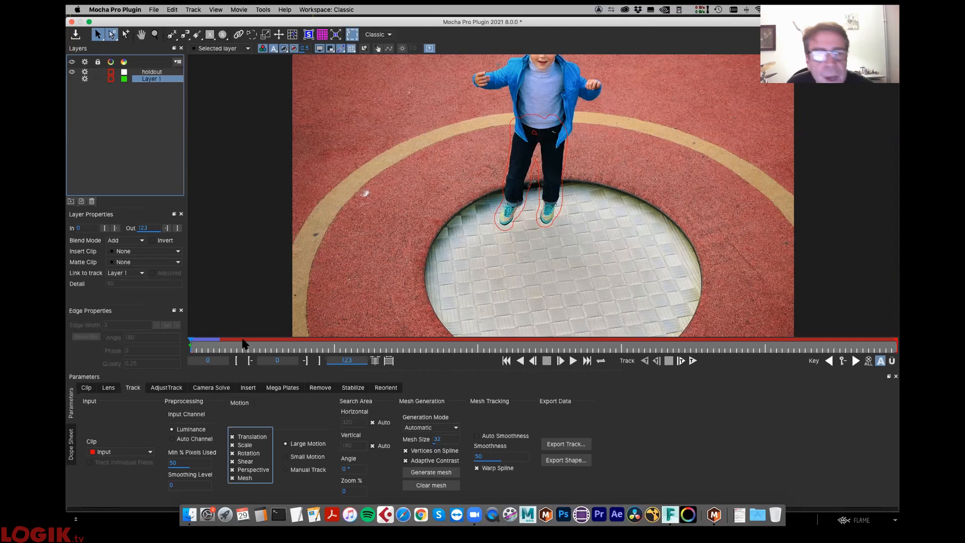
{"action": "left_click_drag", "start_coordinate": [206, 344], "coordinate": [165, 353]}
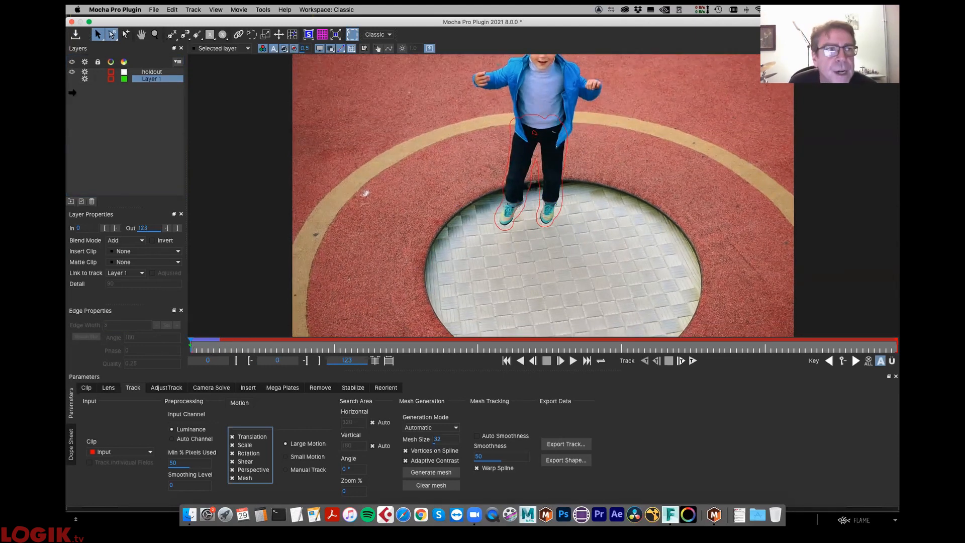
{"action": "left_click", "coordinate": [153, 79]}
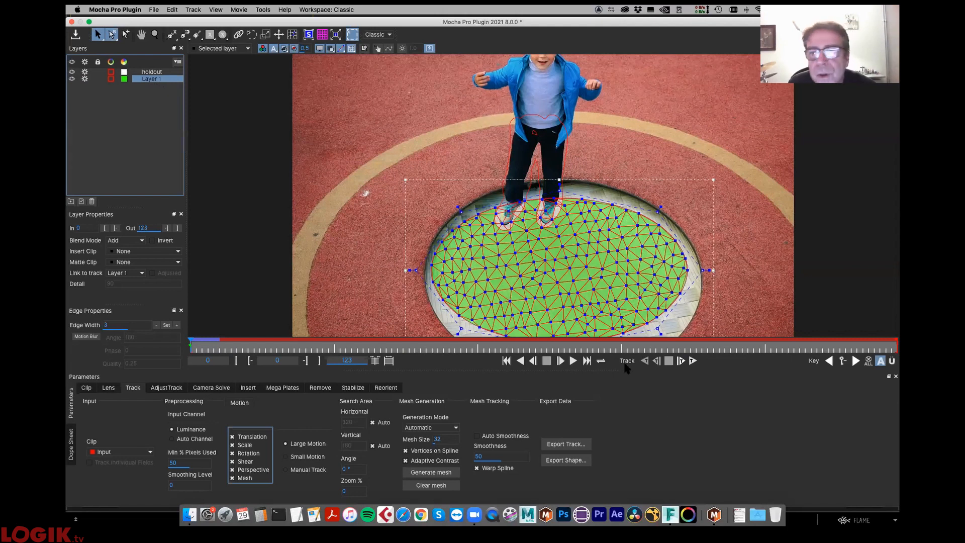
- Track Layer 1 forwards for a few frames with the holdout above it, stop the track, and return to frame 0
{"action": "left_click", "coordinate": [693, 361]}
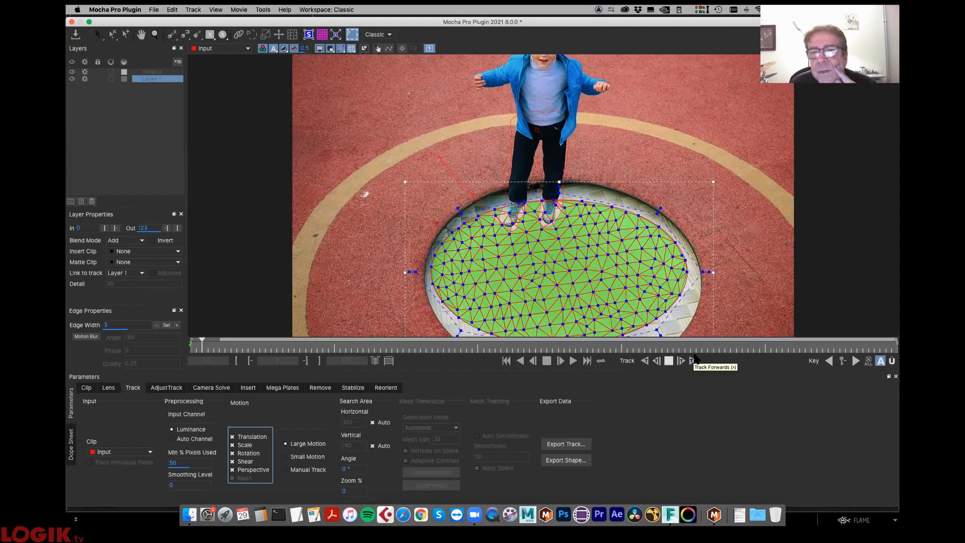
{"action": "left_click", "coordinate": [669, 361]}
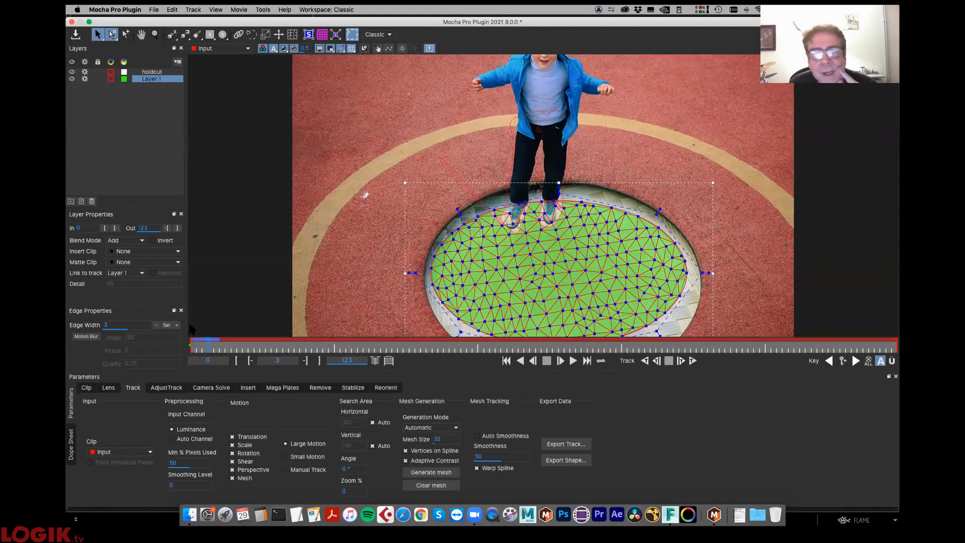
{"action": "left_click_drag", "start_coordinate": [207, 342], "coordinate": [178, 345]}
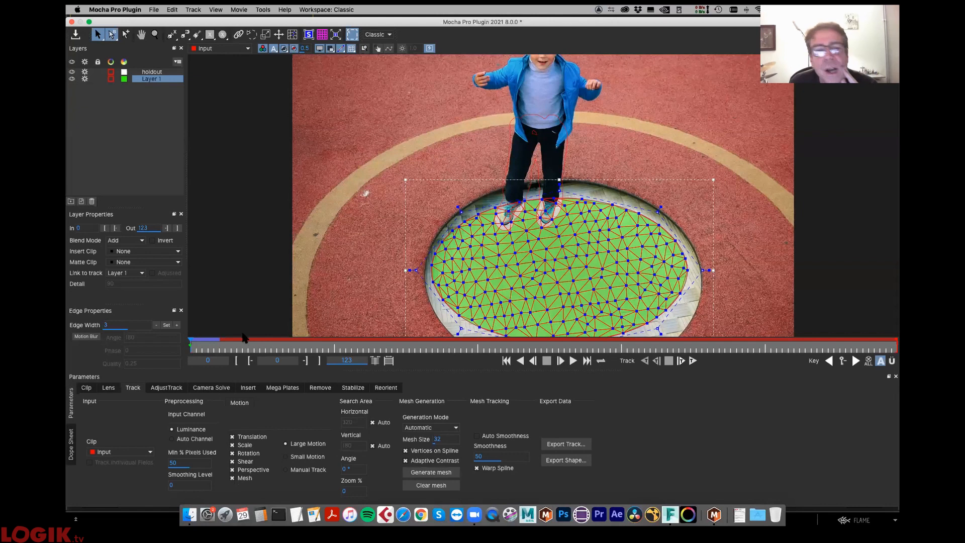
- Open the TRM.mocha project from the Setup folder without saving the current project's changes
{"action": "left_click", "coordinate": [154, 10]}
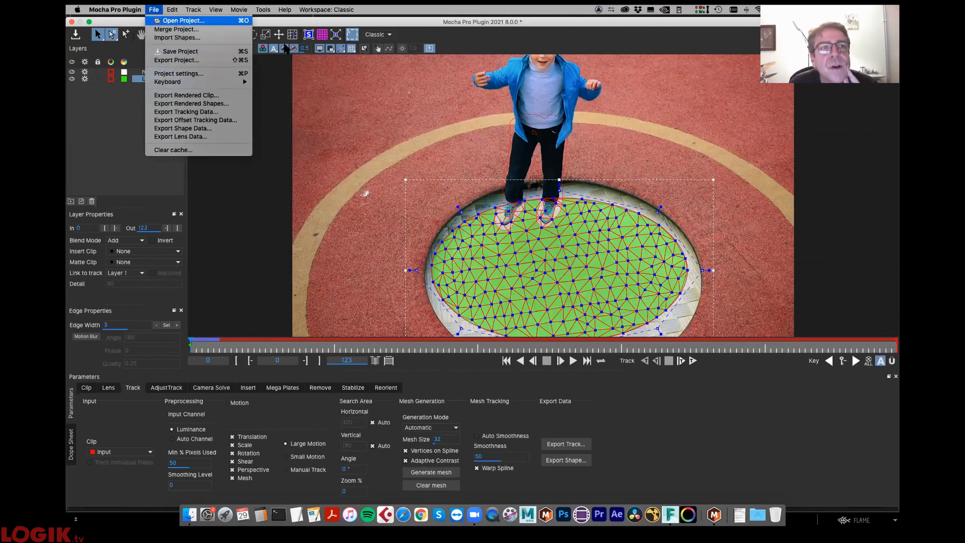
{"action": "left_click", "coordinate": [557, 79]}
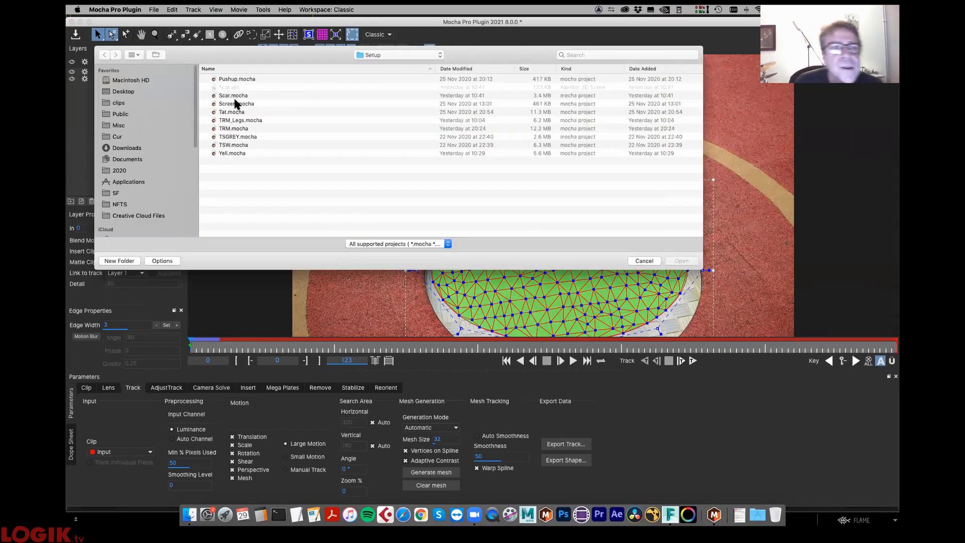
{"action": "left_click", "coordinate": [232, 129]}
{"action": "left_click", "coordinate": [682, 262]}
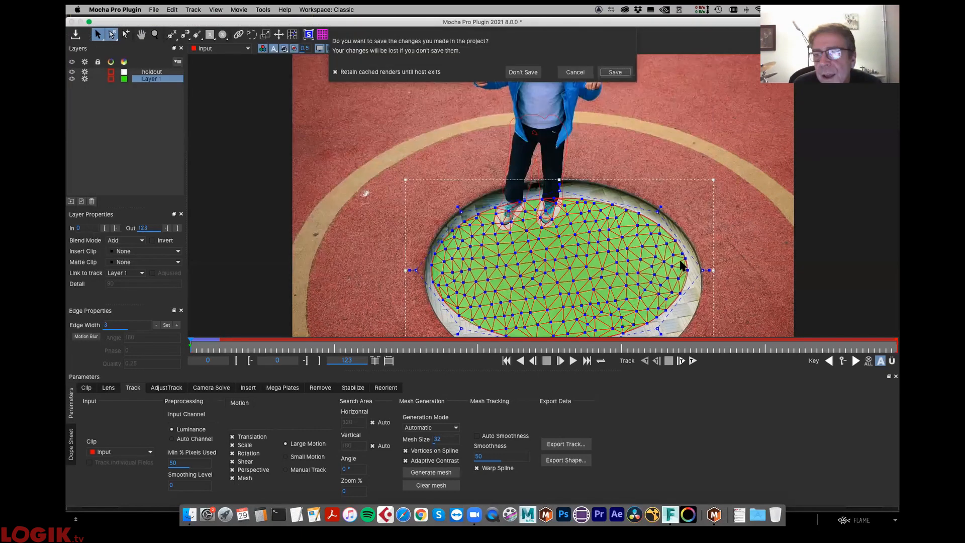
{"action": "left_click", "coordinate": [521, 70]}
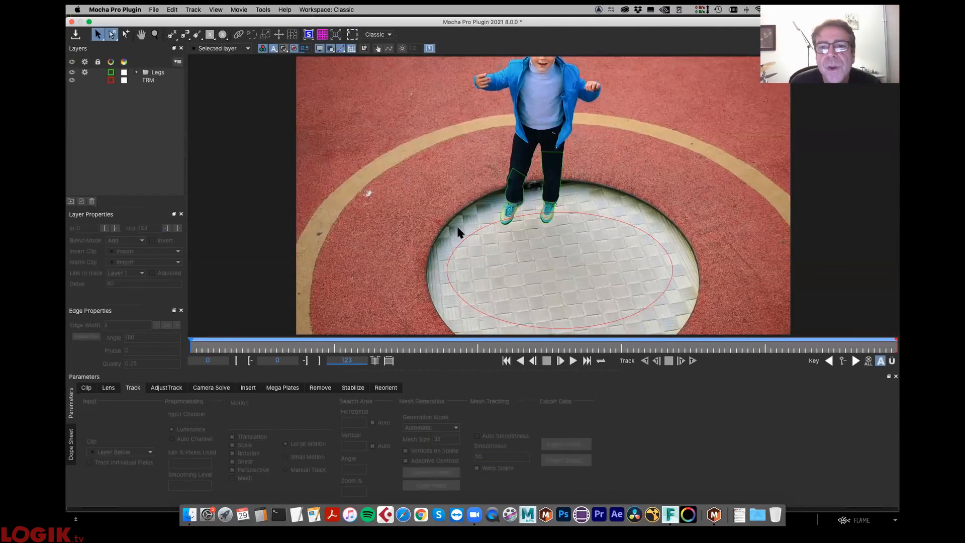
- Select the TRM spline and scrub through the clip to review its tracked mesh, ending at frame 0
{"action": "left_click", "coordinate": [473, 235]}
{"action": "left_click", "coordinate": [230, 348]}
{"action": "left_click_drag", "start_coordinate": [358, 356], "coordinate": [70, 341]}
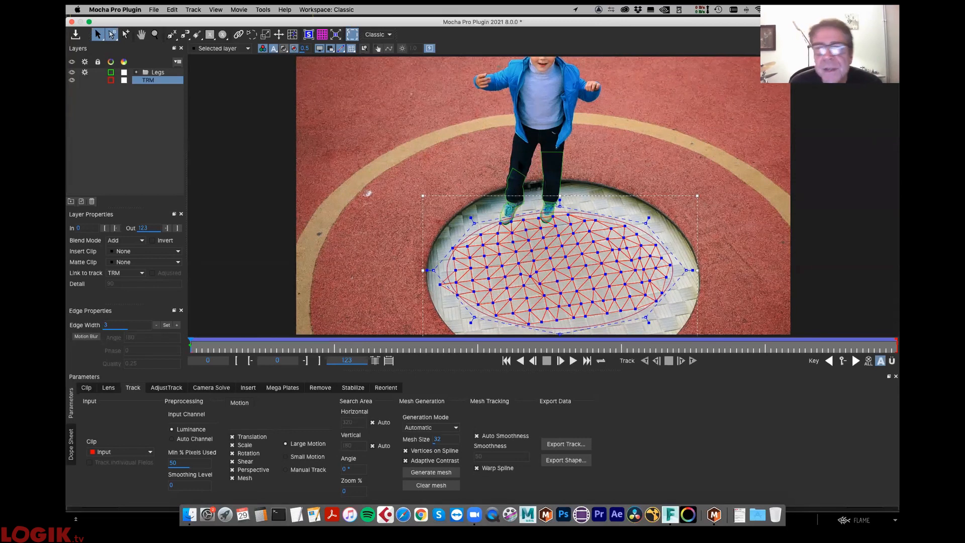
- Examine the leg holdout splines in the Legs group, collapse the group, and reselect the TRM spline
{"action": "left_click", "coordinate": [518, 174]}
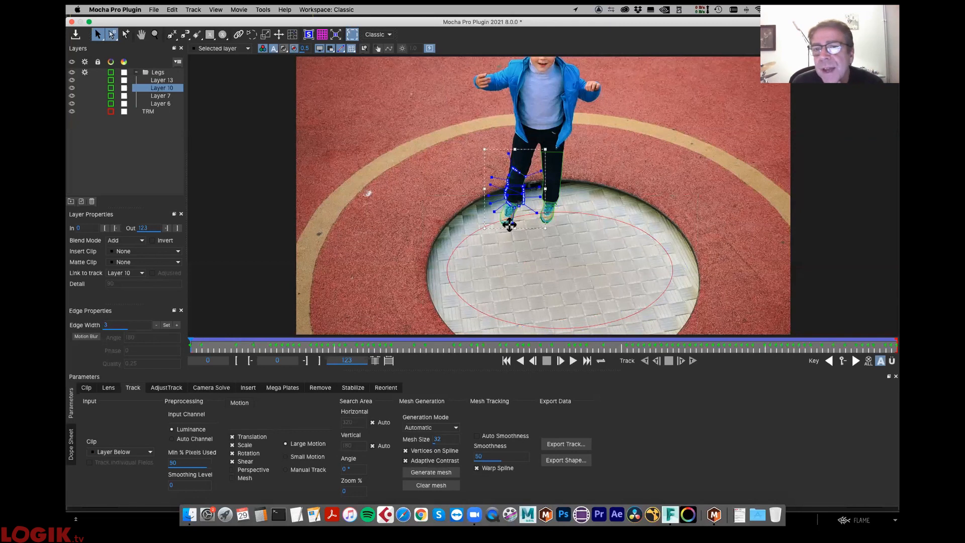
{"action": "left_click", "coordinate": [552, 171]}
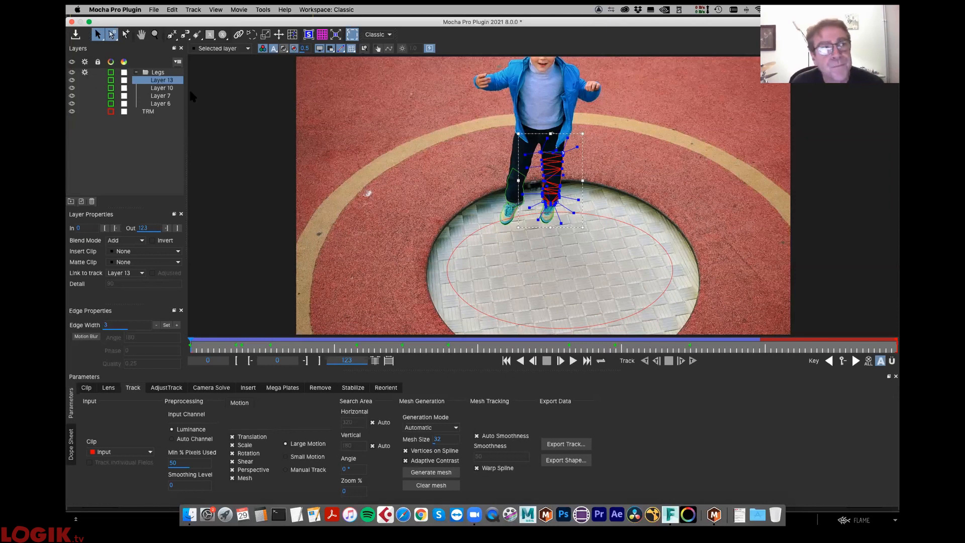
{"action": "left_click", "coordinate": [136, 72]}
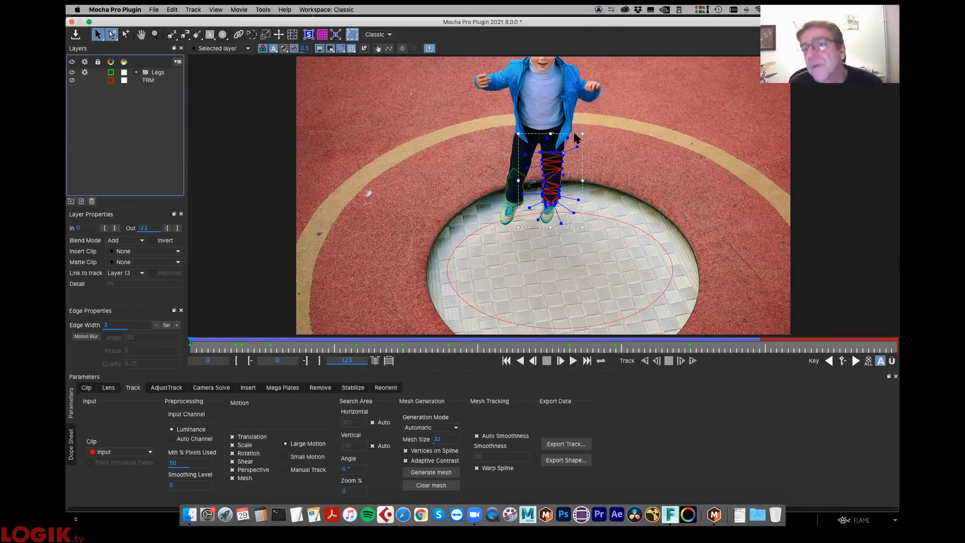
{"action": "left_click", "coordinate": [449, 258]}
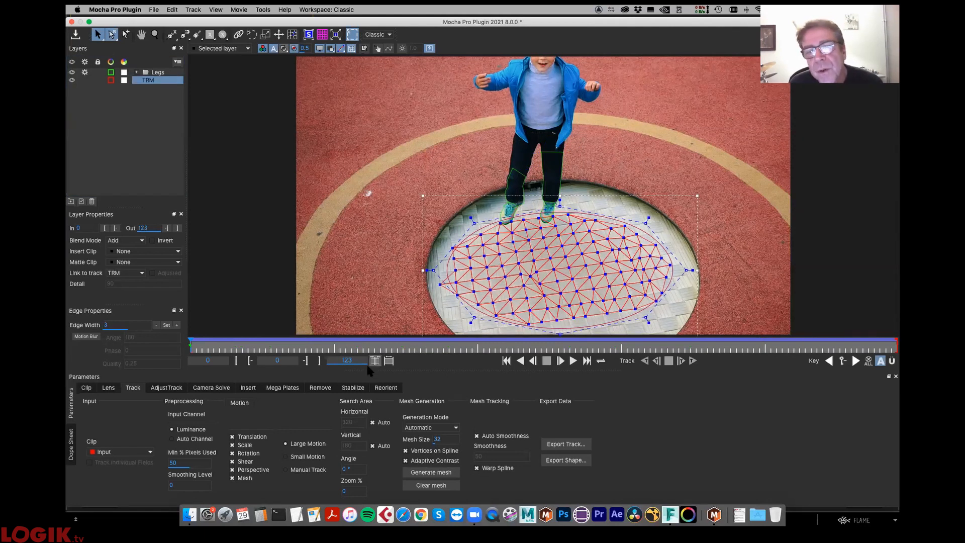
- Set the TRM layer's warp mapping quality to High in the Stabilize module, and close Mocha to return to Flame
{"action": "left_click", "coordinate": [353, 388]}
{"action": "left_click", "coordinate": [176, 463]}
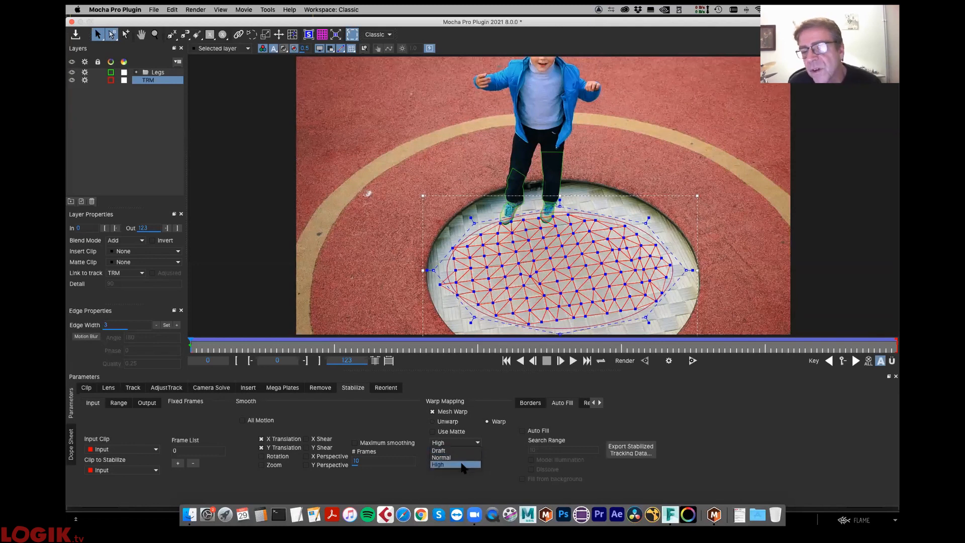
{"action": "left_click", "coordinate": [458, 464]}
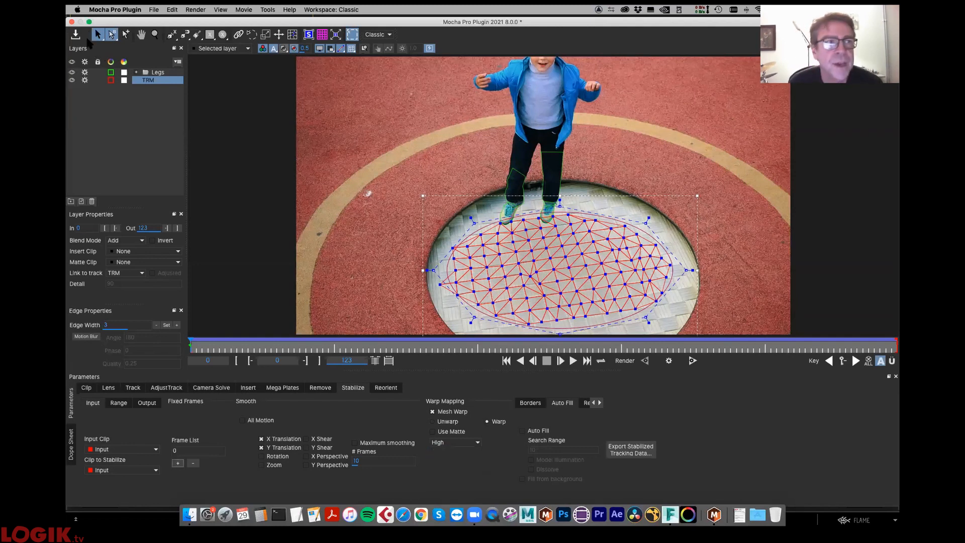
{"action": "left_click", "coordinate": [71, 22]}
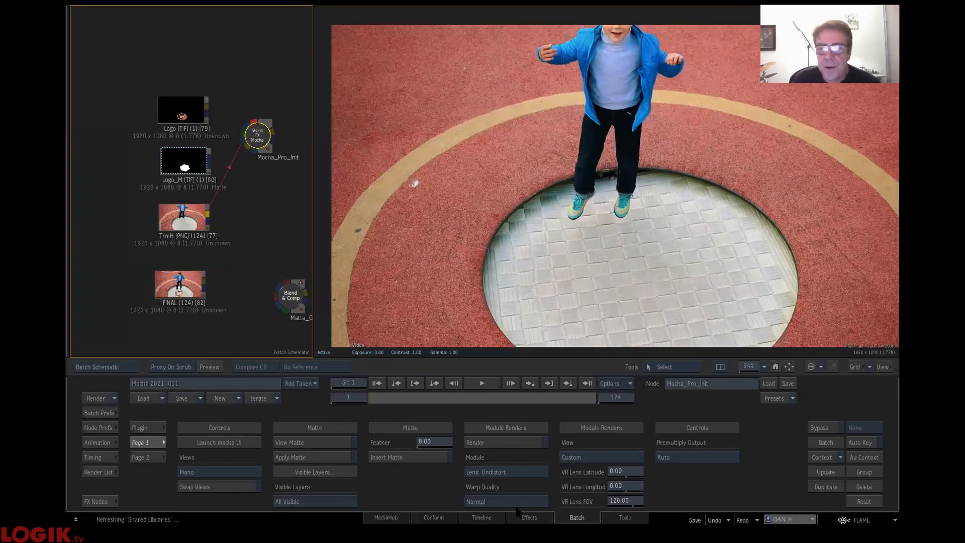
{"action": "left_click", "coordinate": [516, 502]}
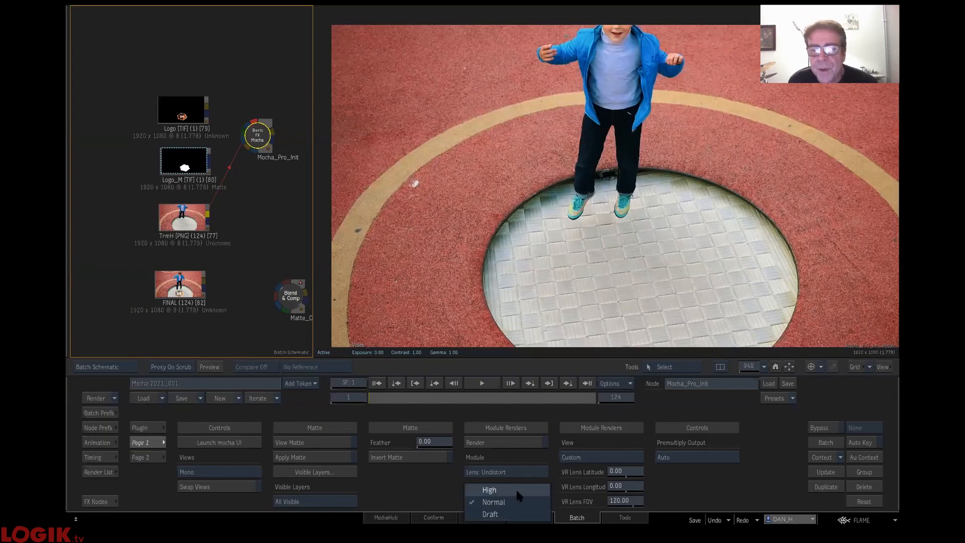
{"action": "left_click", "coordinate": [436, 176]}
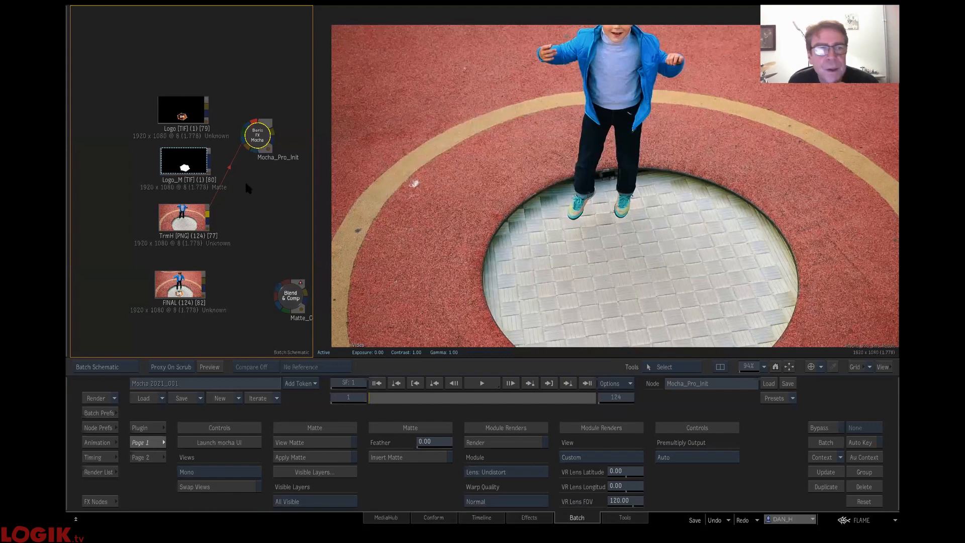
- Connect the Logo clip and its Logo_M matte to the Mocha_Pro_Init node, and enable its Stabilize: Warp module render
{"action": "left_click_drag", "start_coordinate": [208, 107], "coordinate": [254, 124]}
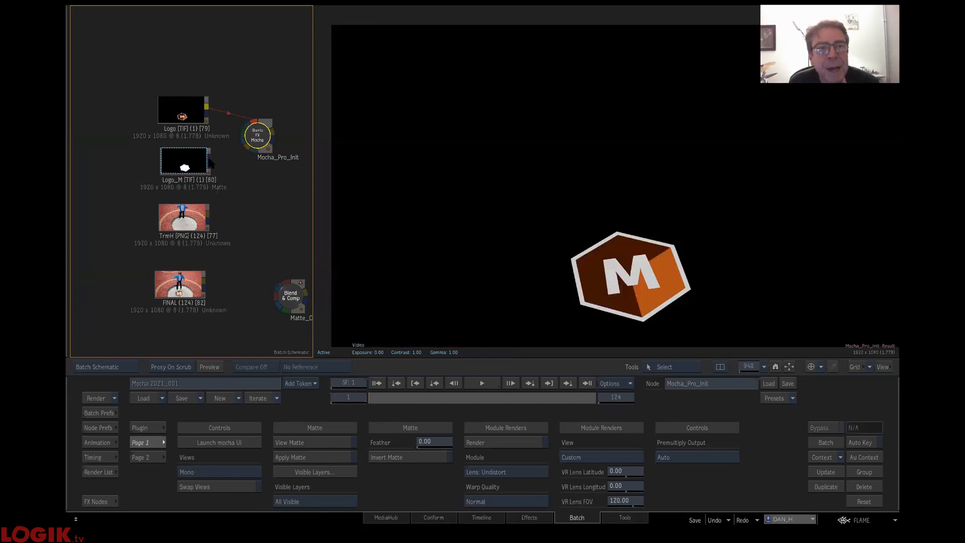
{"action": "left_click_drag", "start_coordinate": [211, 162], "coordinate": [266, 141]}
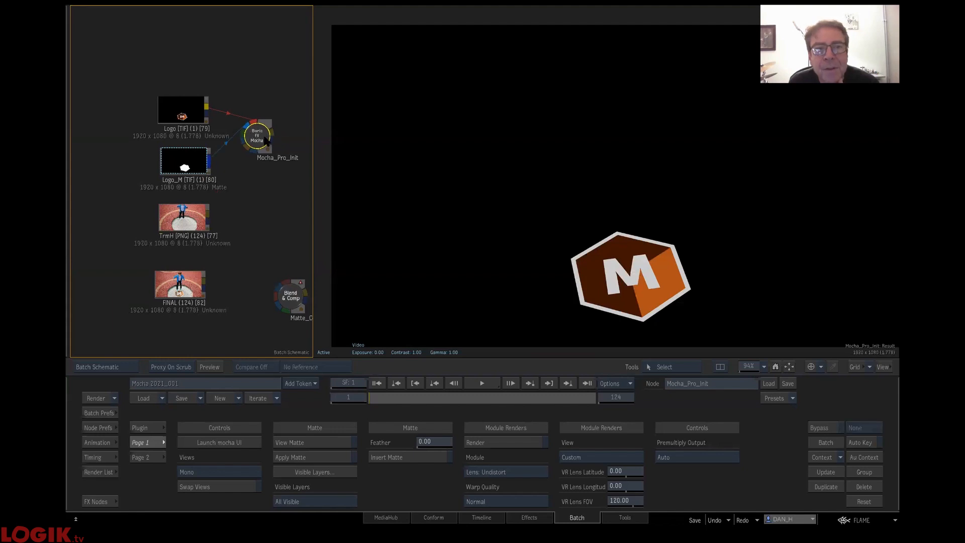
{"action": "left_click", "coordinate": [491, 472]}
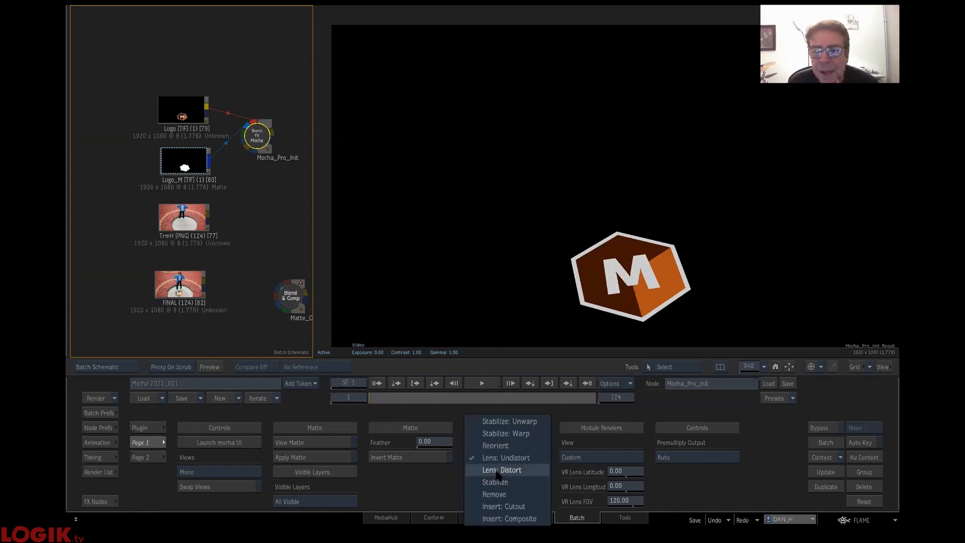
{"action": "left_click", "coordinate": [499, 433]}
{"action": "left_click", "coordinate": [493, 443]}
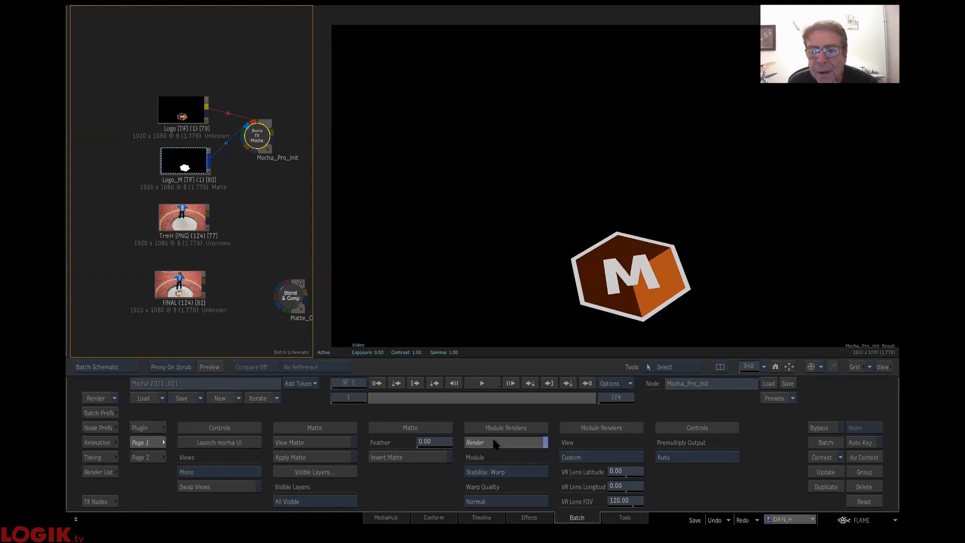
- Scrub through the warped logo and the node's OutMatte output to examine both, and return to the result view
{"action": "left_click_drag", "start_coordinate": [380, 399], "coordinate": [518, 397]}
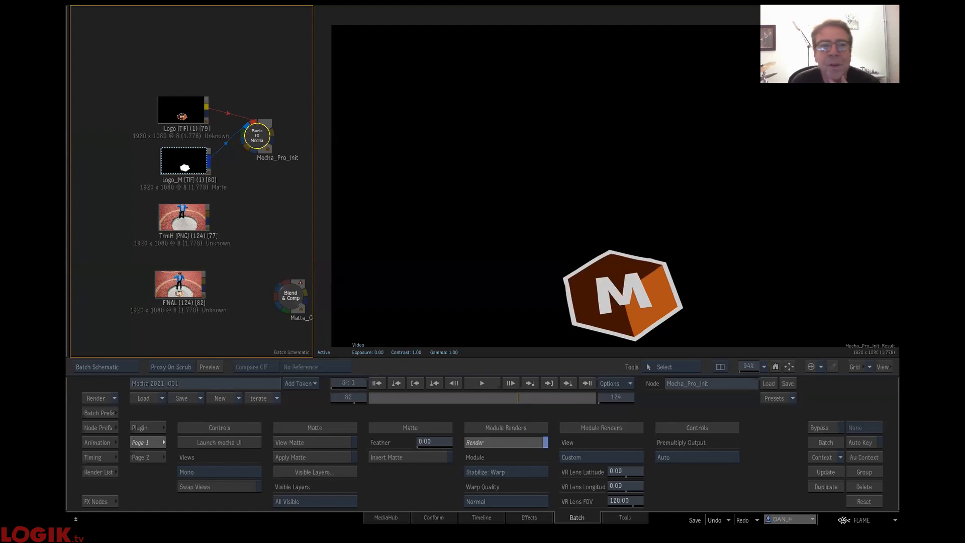
{"action": "left_click_drag", "start_coordinate": [269, 203], "coordinate": [214, 172]}
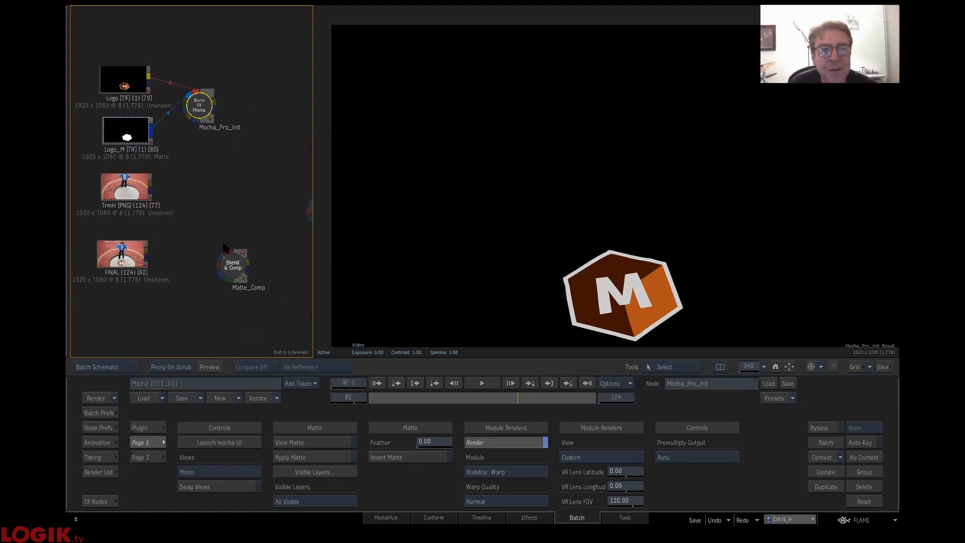
{"action": "left_click", "coordinate": [655, 270]}
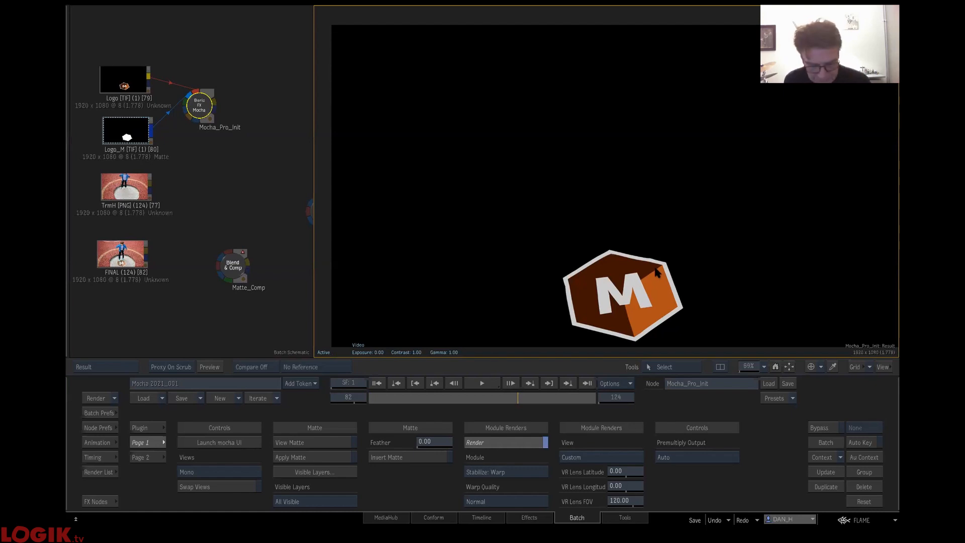
{"action": "key", "text": "F3"}
{"action": "left_click_drag", "start_coordinate": [375, 398], "coordinate": [428, 390]}
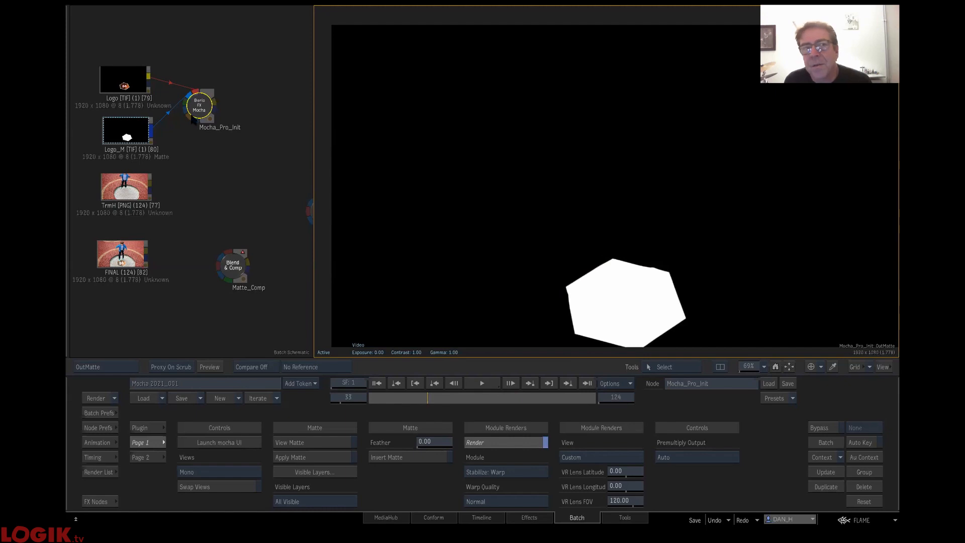
{"action": "key", "text": "F4"}
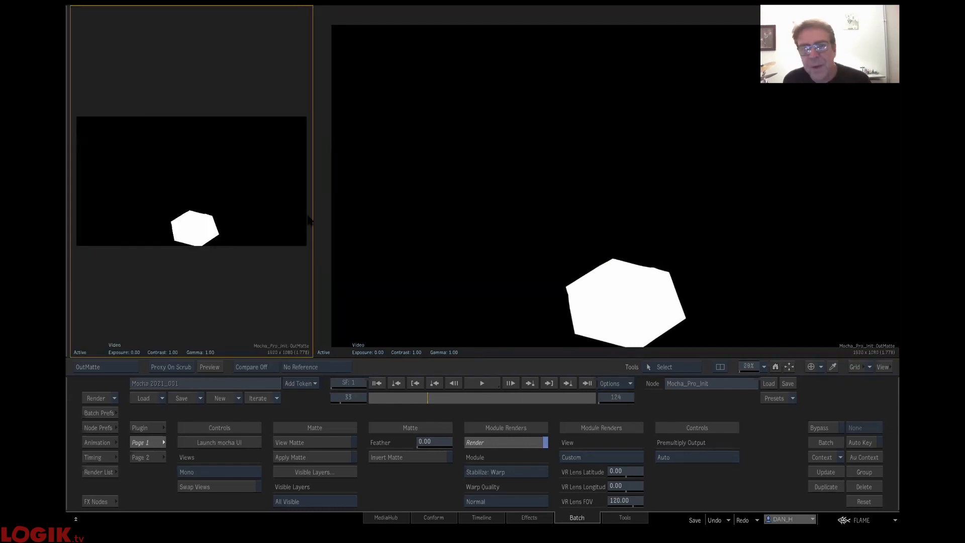
{"action": "key", "text": "Escape"}
{"action": "key", "text": "F4"}
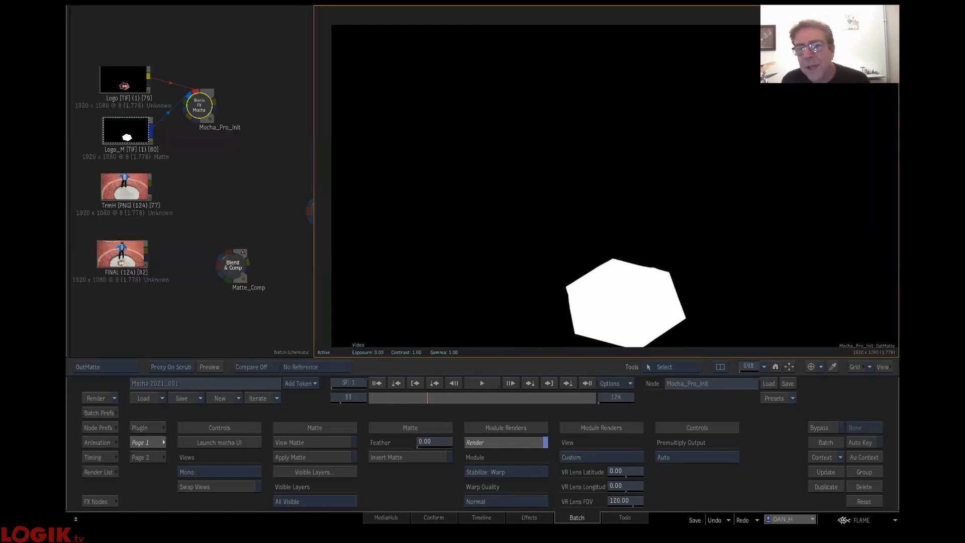
{"action": "key", "text": "F4"}
- Duplicate the Mocha_Pro_Init node, place the copy beside the TrmH clip, and connect TrmH to its front input
{"action": "left_click", "coordinate": [199, 110]}
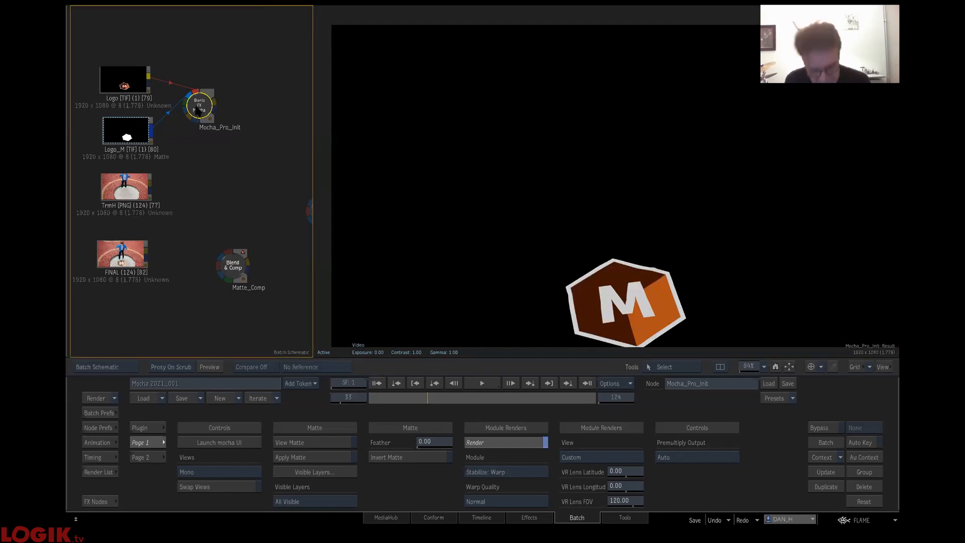
{"action": "key", "text": "ctrl+d"}
{"action": "left_click_drag", "start_coordinate": [238, 62], "coordinate": [176, 218]}
{"action": "left_click_drag", "start_coordinate": [151, 183], "coordinate": [186, 197]}
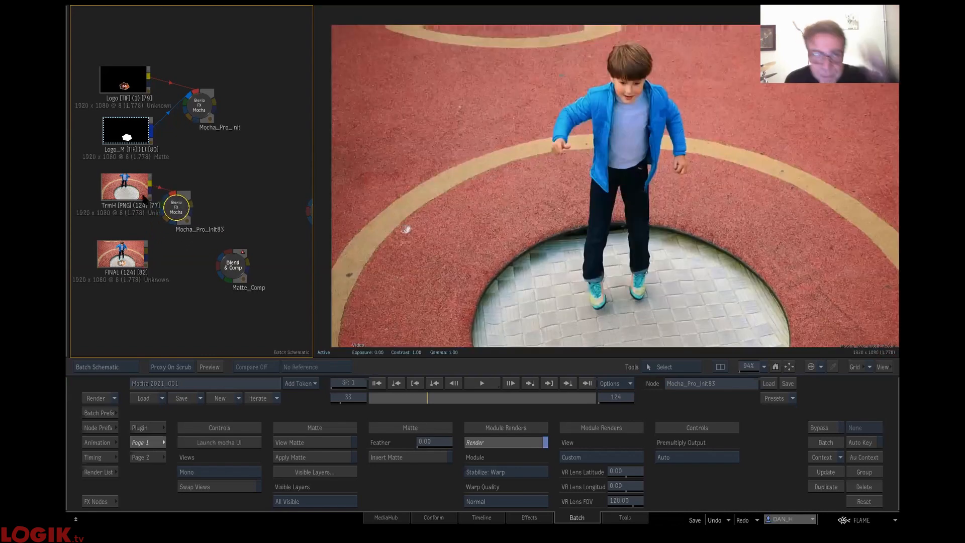
{"action": "left_click_drag", "start_coordinate": [111, 179], "coordinate": [86, 196]}
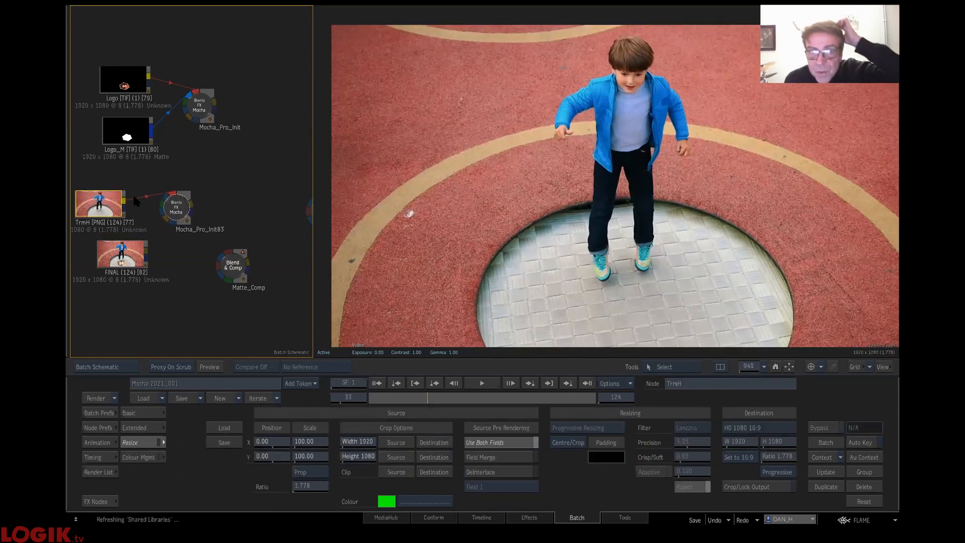
- View the duplicate Mocha node's matte with only the Legs group visible and TRM hidden, and scrub to frame 64 to check it
{"action": "left_click", "coordinate": [177, 211]}
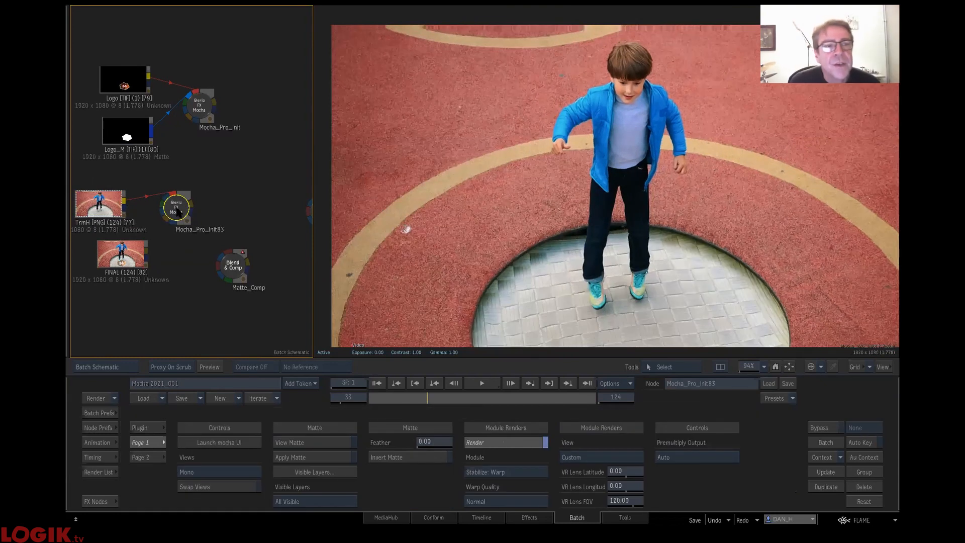
{"action": "left_click", "coordinate": [318, 443]}
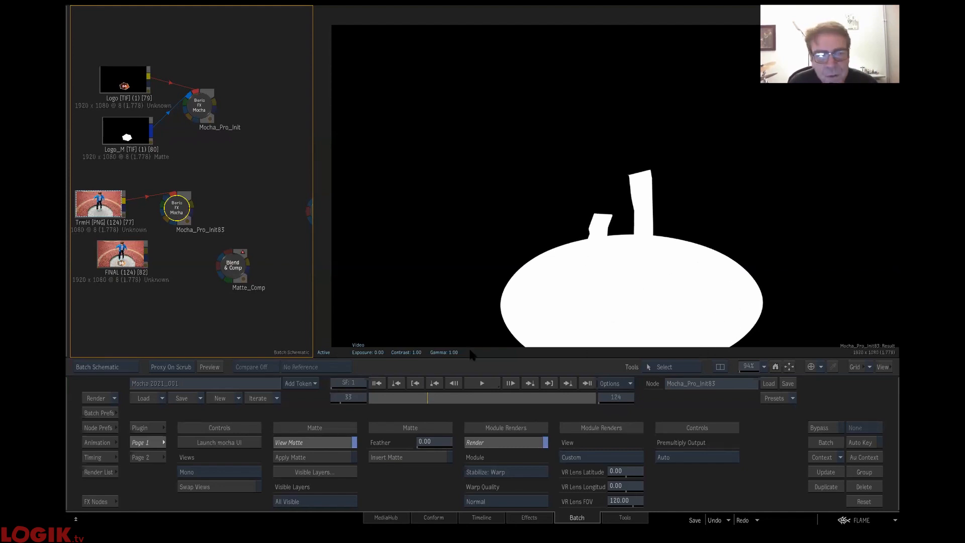
{"action": "left_click", "coordinate": [315, 472]}
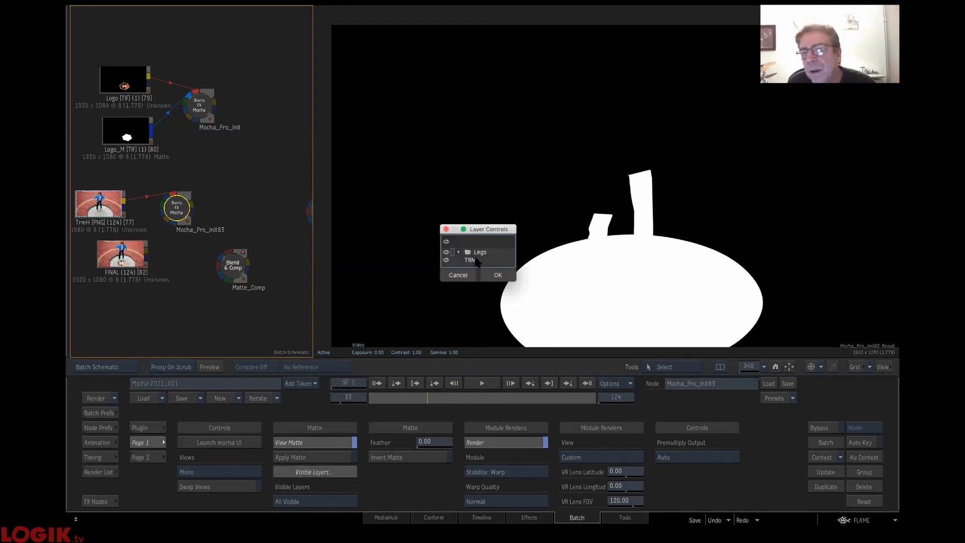
{"action": "left_click", "coordinate": [458, 253]}
{"action": "left_click", "coordinate": [459, 252]}
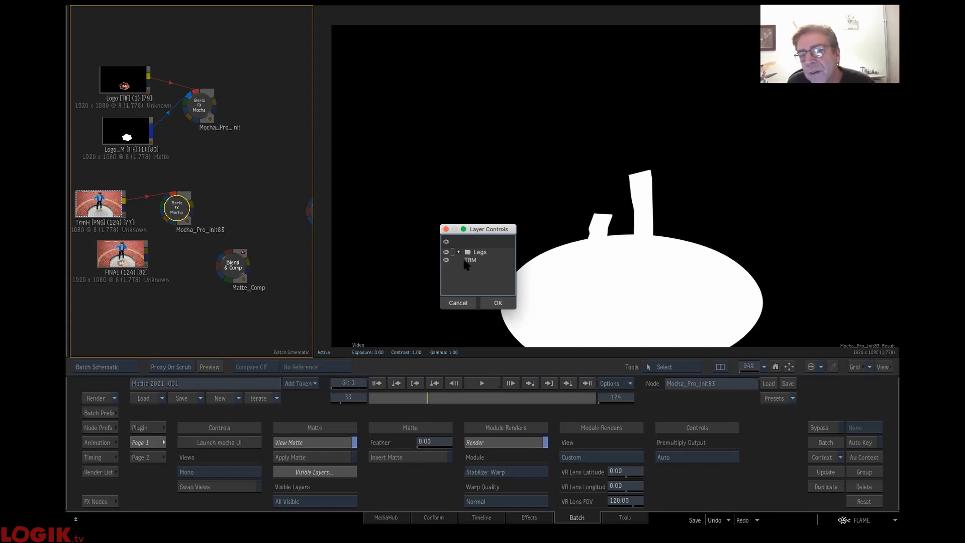
{"action": "left_click", "coordinate": [498, 303]}
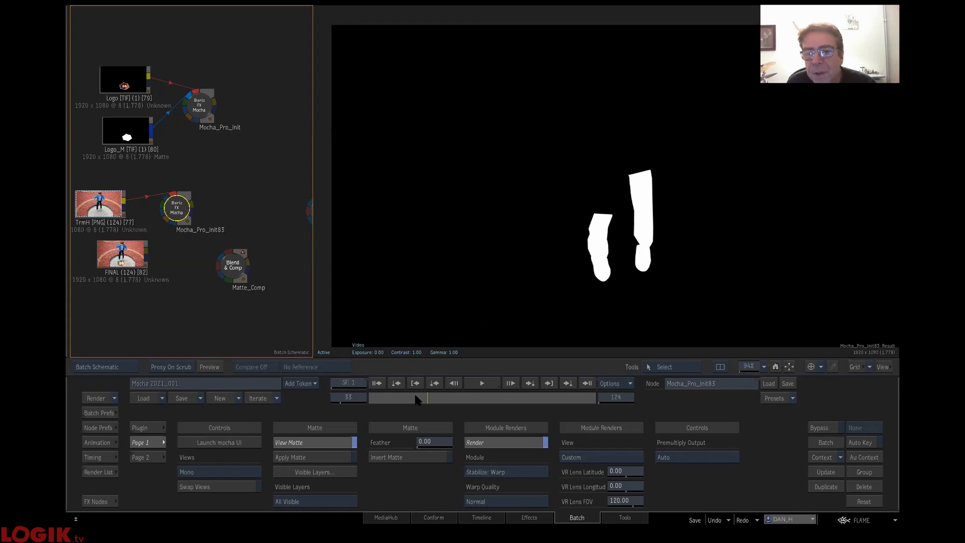
{"action": "left_click_drag", "start_coordinate": [435, 401], "coordinate": [484, 402]}
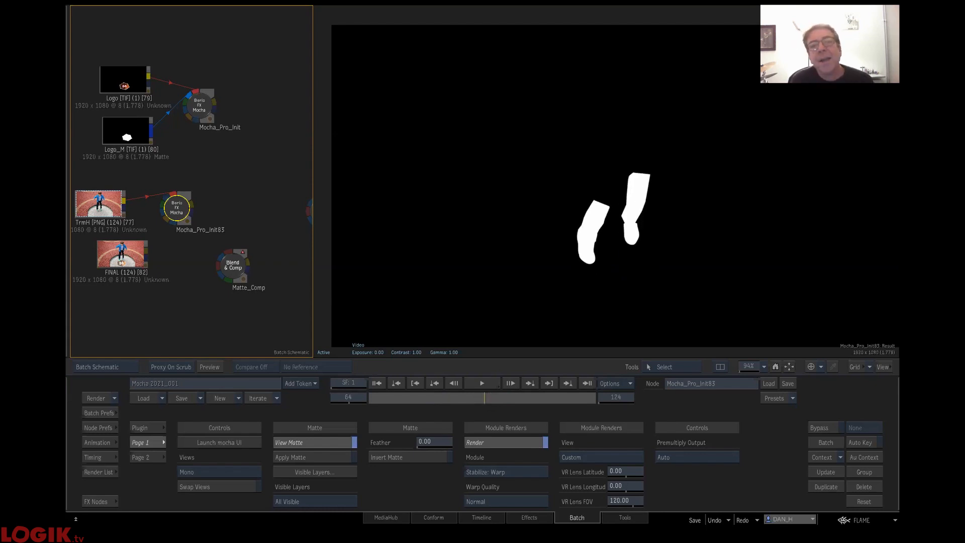
- Compare the Logo_M matte with the legs matte from the duplicate Mocha node
{"action": "left_click", "coordinate": [127, 131]}
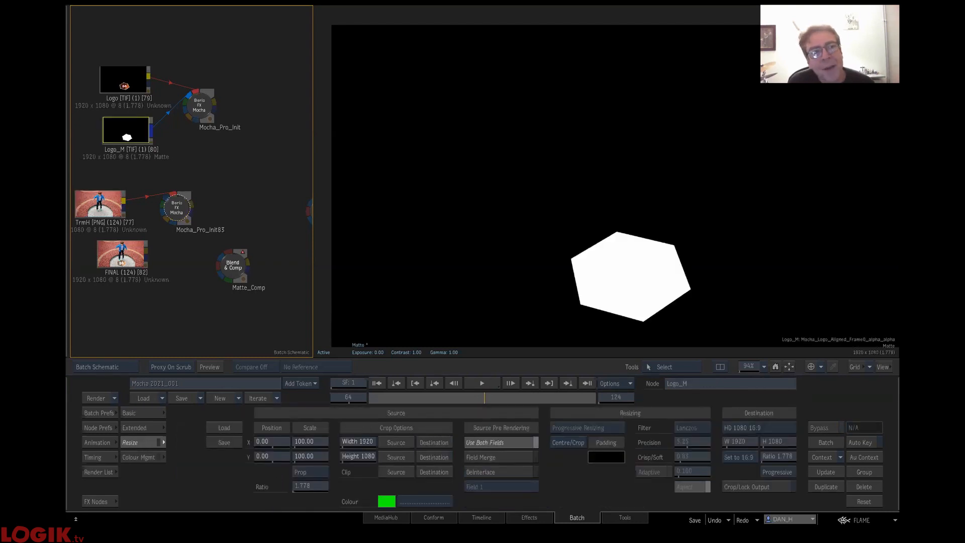
{"action": "left_click", "coordinate": [178, 209]}
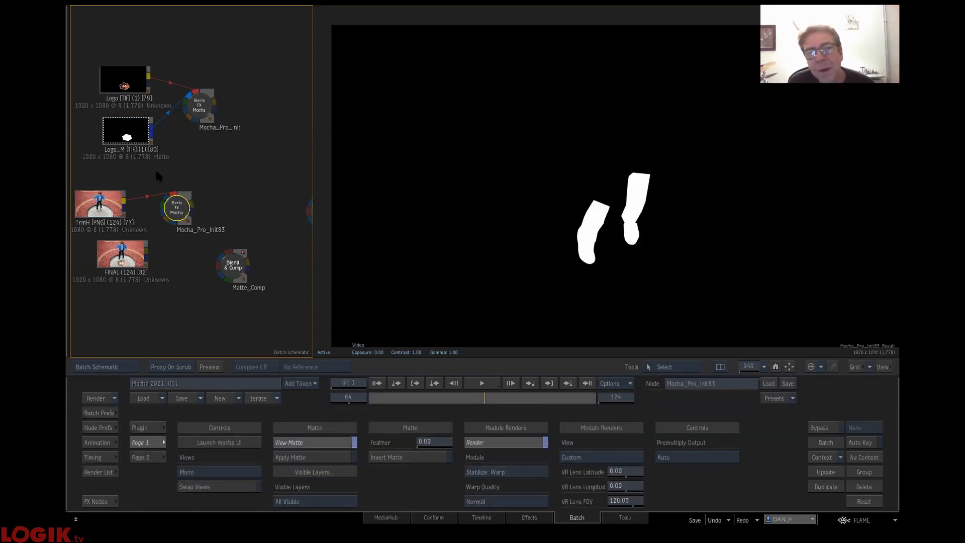
{"action": "left_click", "coordinate": [127, 136]}
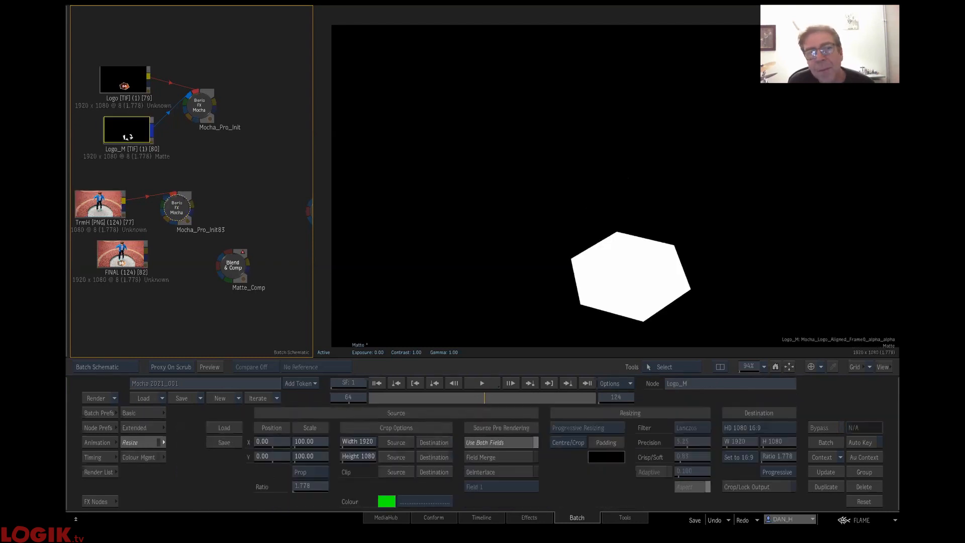
{"action": "left_click", "coordinate": [179, 206]}
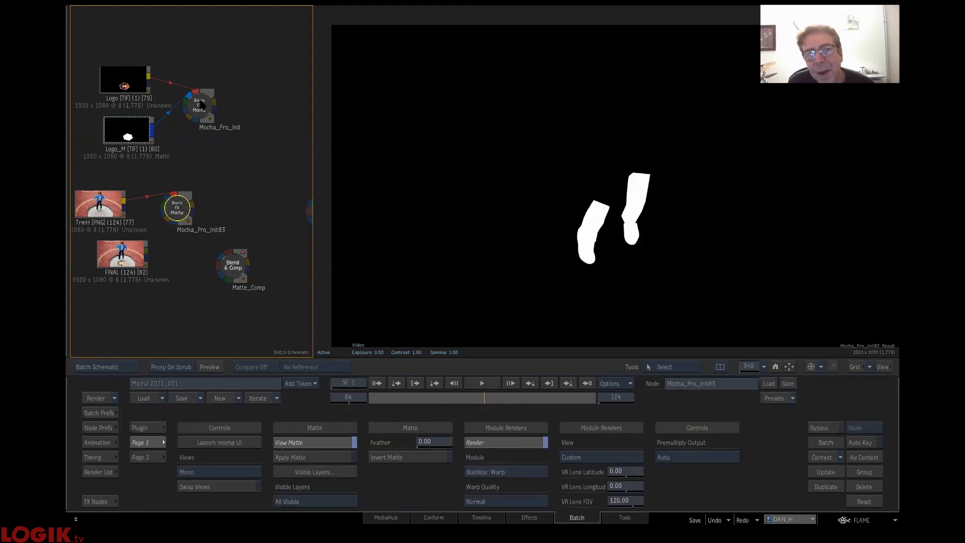
- Move the Matte_Comp node beside the duplicate Mocha node, and connect Mocha_Pro_Init's matte output to its back input
{"action": "left_click_drag", "start_coordinate": [202, 102], "coordinate": [196, 112]}
{"action": "left_click_drag", "start_coordinate": [246, 289], "coordinate": [273, 232]}
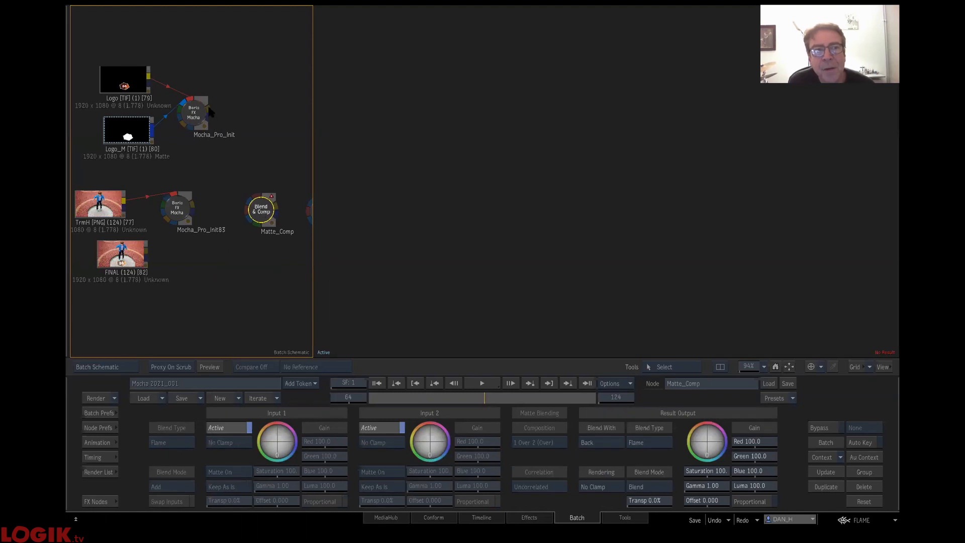
{"action": "left_click_drag", "start_coordinate": [209, 108], "coordinate": [217, 103]}
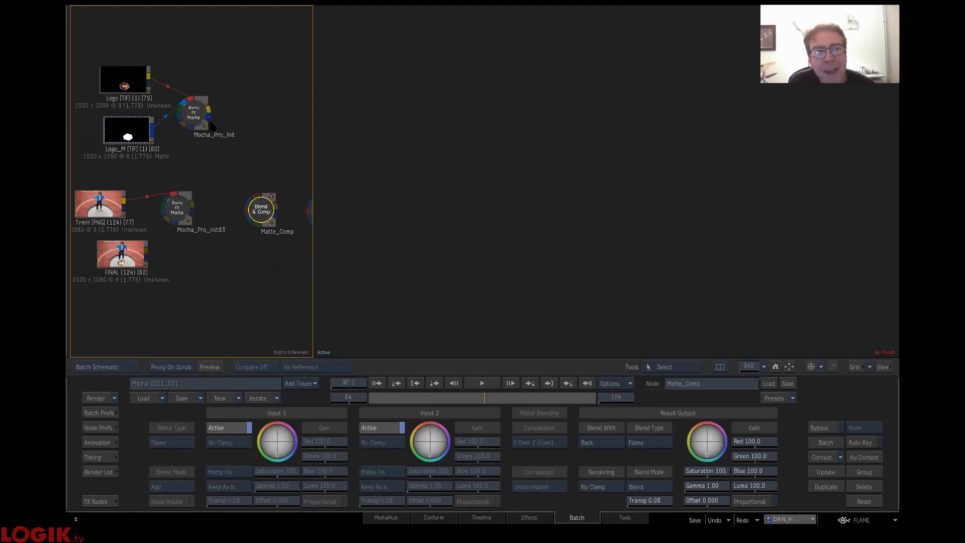
{"action": "left_click_drag", "start_coordinate": [225, 178], "coordinate": [257, 228]}
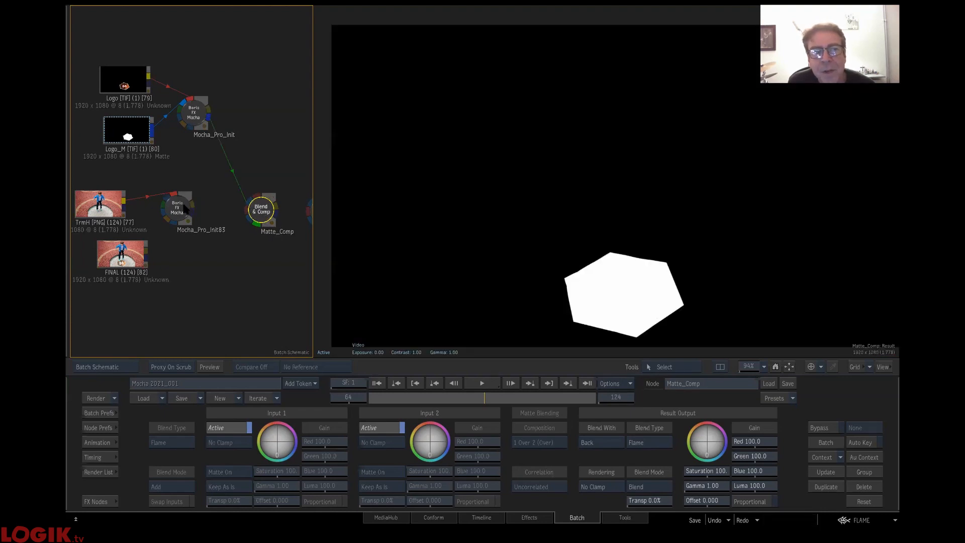
- Connect the legs matte from Mocha_Pro_Init83 to Matte_Comp's front input, and set the result blend mode to Subtract, checking through frame 88
{"action": "left_click", "coordinate": [185, 209]}
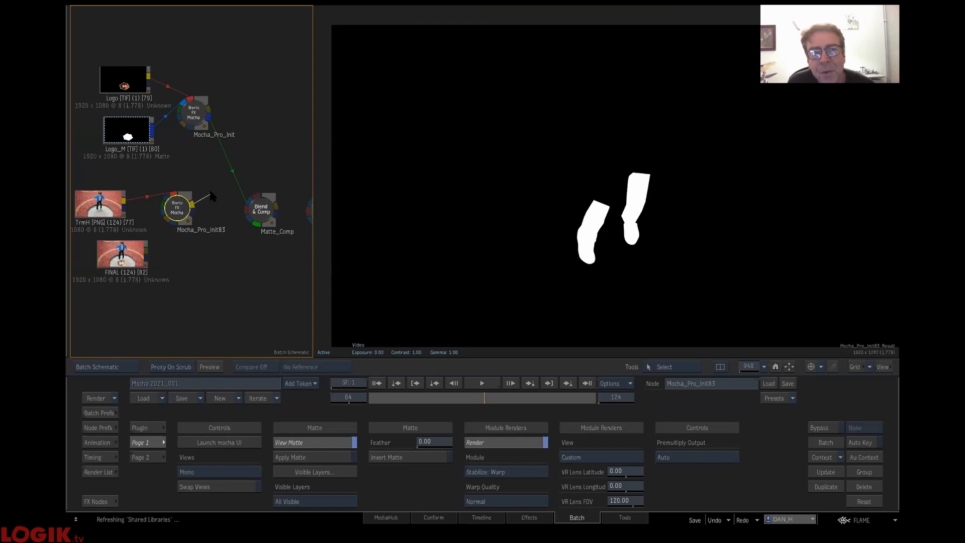
{"action": "left_click_drag", "start_coordinate": [242, 185], "coordinate": [257, 197]}
{"action": "left_click", "coordinate": [262, 209]}
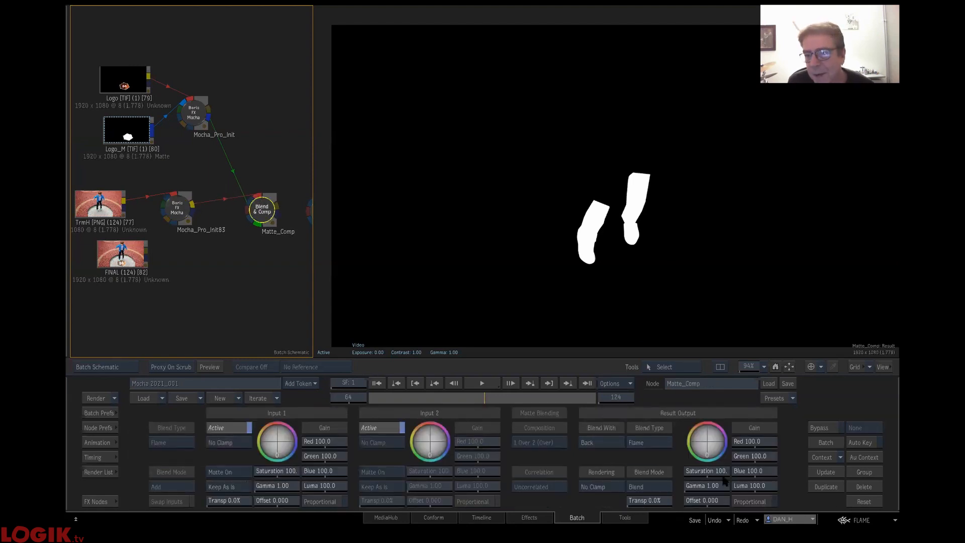
{"action": "left_click_drag", "start_coordinate": [652, 503], "coordinate": [303, 507]}
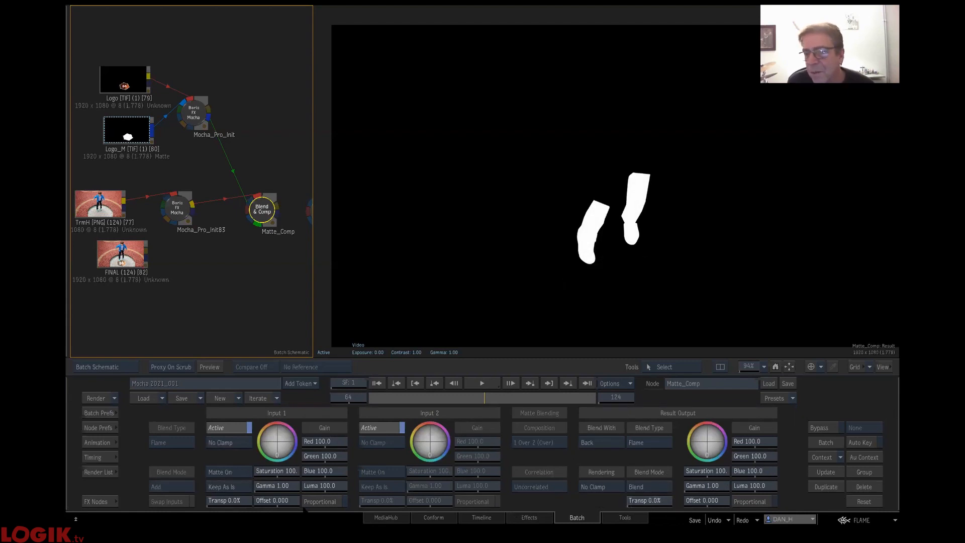
{"action": "left_click", "coordinate": [664, 487]}
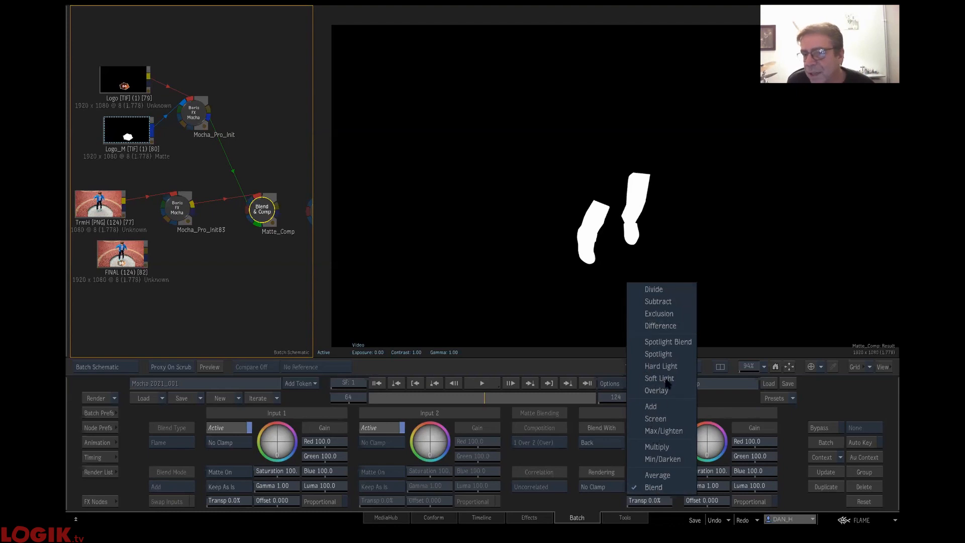
{"action": "left_click", "coordinate": [667, 301]}
{"action": "left_click_drag", "start_coordinate": [481, 399], "coordinate": [529, 401]}
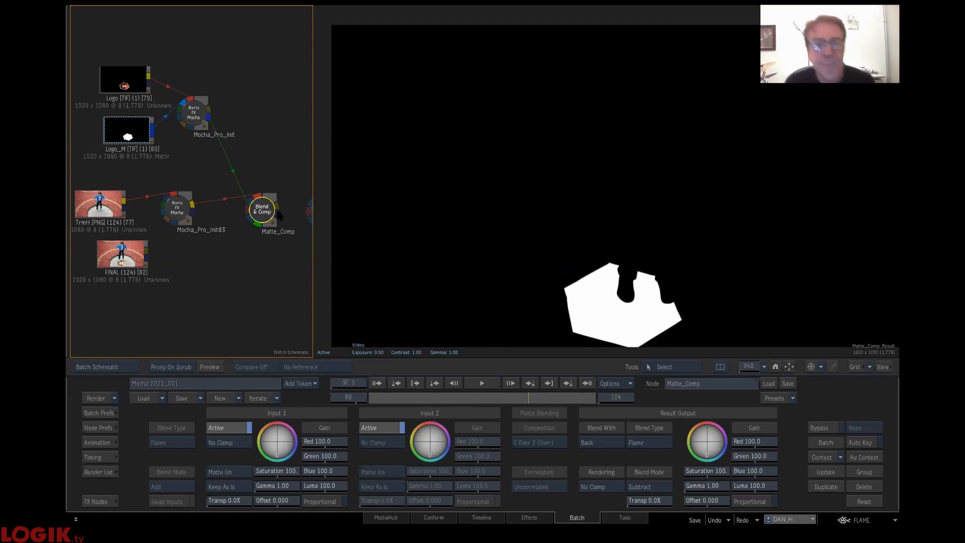
- Bring the Logo_Comp node beside Matte_Comp and connect Matte_Comp's result to its matte input
{"action": "left_click_drag", "start_coordinate": [277, 275], "coordinate": [220, 252]}
{"action": "mouse_move", "coordinate": [266, 194]}
{"action": "left_mouse_down"}
{"action": "mouse_move", "coordinate": [269, 211]}
{"action": "mouse_move", "coordinate": [264, 176]}
{"action": "left_mouse_up"}
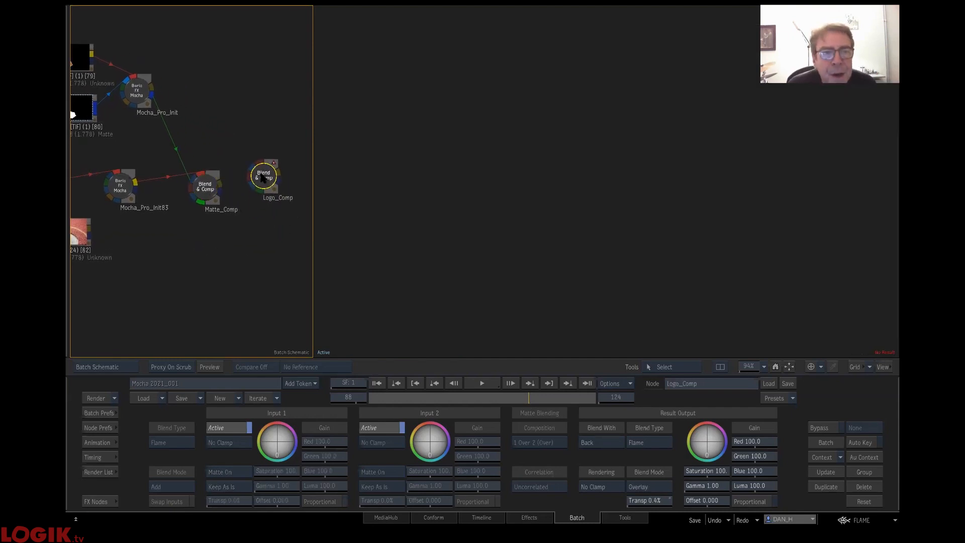
{"action": "left_click_drag", "start_coordinate": [210, 127], "coordinate": [224, 161]}
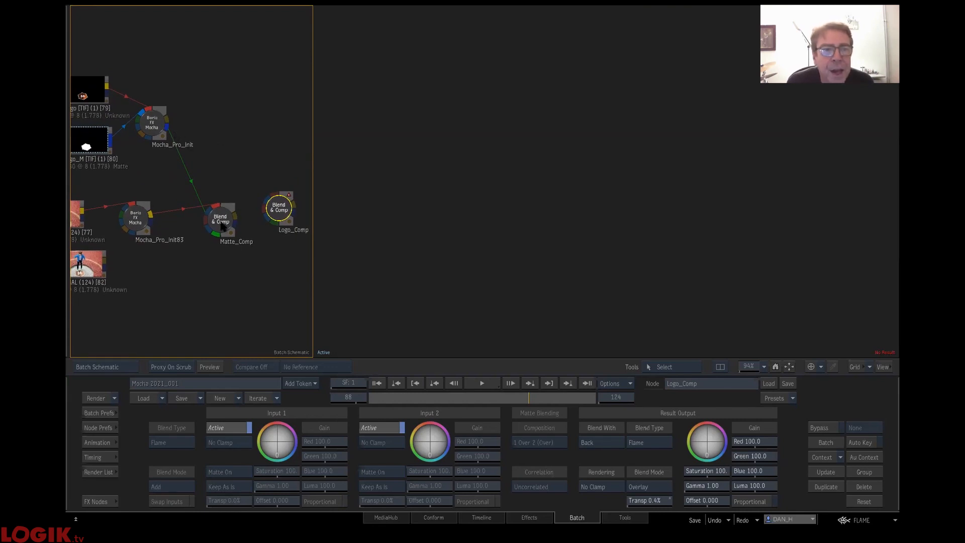
{"action": "mouse_move", "coordinate": [224, 222]}
{"action": "left_mouse_down"}
{"action": "mouse_move", "coordinate": [218, 235]}
{"action": "mouse_move", "coordinate": [253, 247]}
{"action": "mouse_move", "coordinate": [267, 201]}
{"action": "left_mouse_up"}
{"action": "left_click_drag", "start_coordinate": [214, 239], "coordinate": [213, 221]}
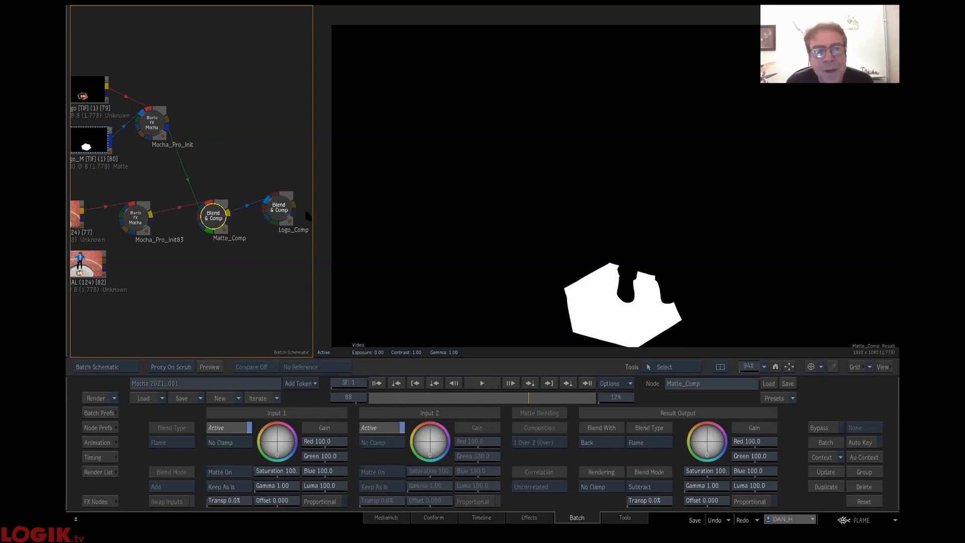
- Connect Mocha_Pro_Init's result to Logo_Comp's front input and the FINAL clip to its back input, then scrub to frame 94
{"action": "left_click_drag", "start_coordinate": [274, 206], "coordinate": [277, 209]}
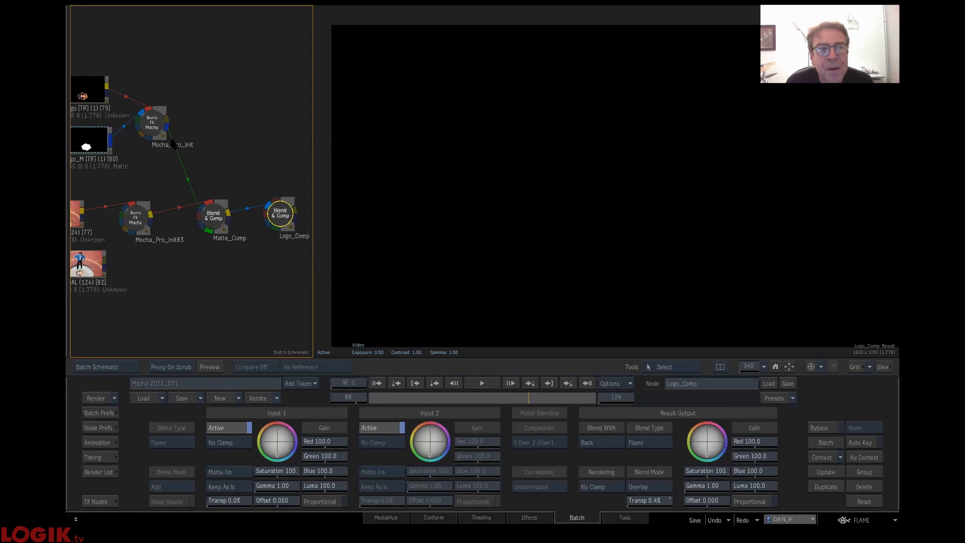
{"action": "left_click_drag", "start_coordinate": [168, 118], "coordinate": [276, 202]}
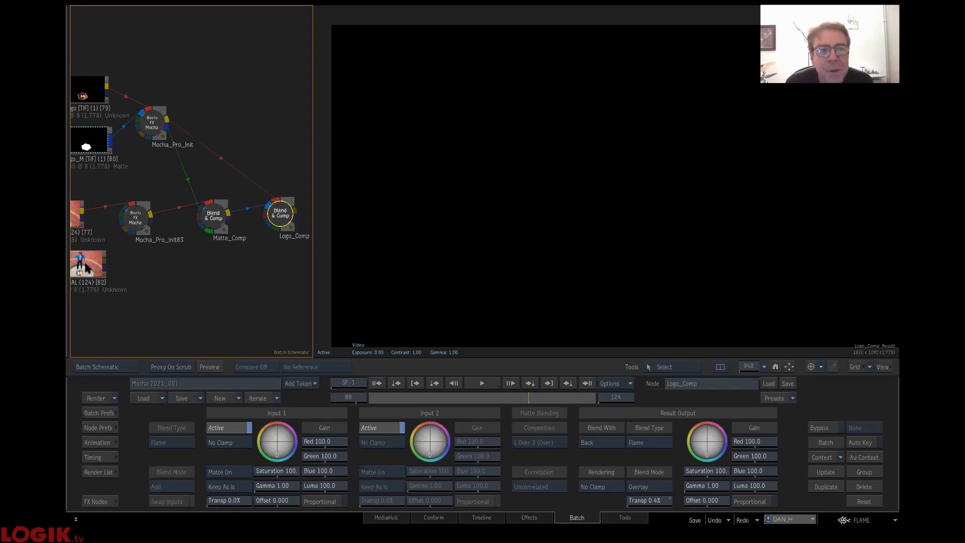
{"action": "left_click_drag", "start_coordinate": [105, 265], "coordinate": [287, 227]}
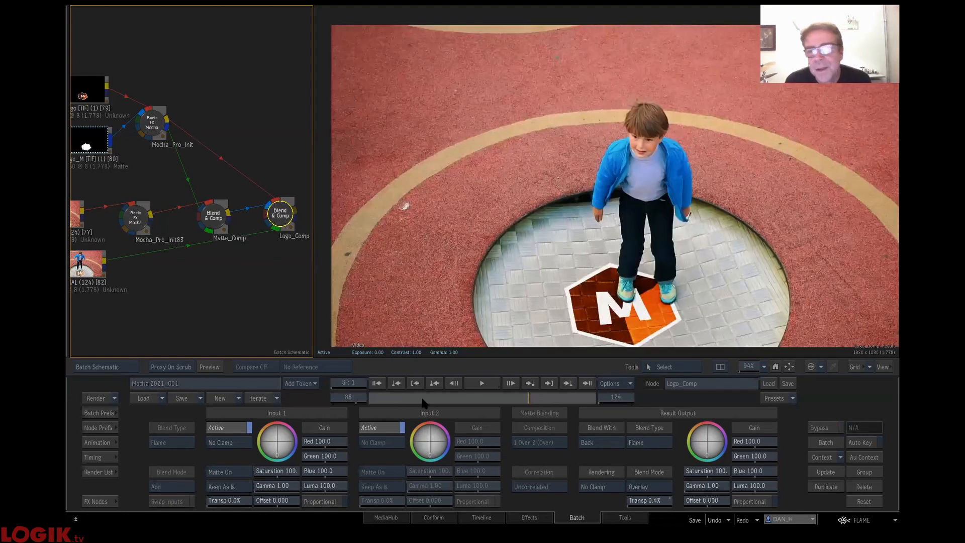
{"action": "left_click_drag", "start_coordinate": [460, 400], "coordinate": [541, 400]}
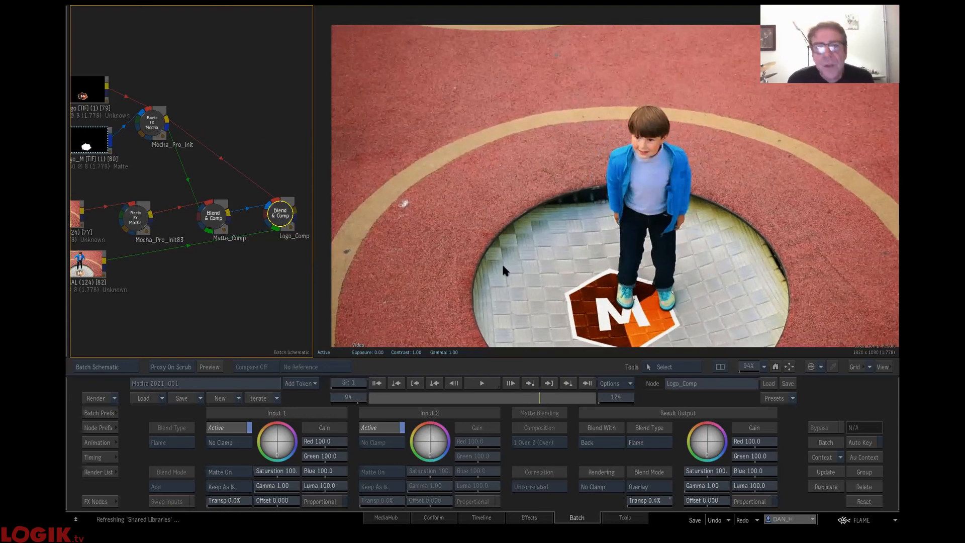
- Set the result transparency of Logo_Comp to 17.3%
{"action": "left_click", "coordinate": [102, 502]}
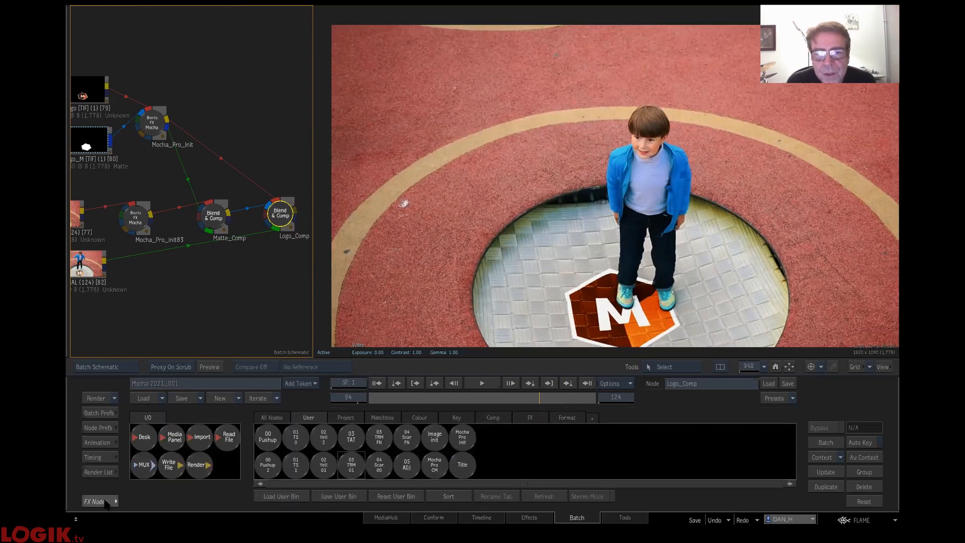
{"action": "left_click_drag", "start_coordinate": [281, 217], "coordinate": [278, 233]}
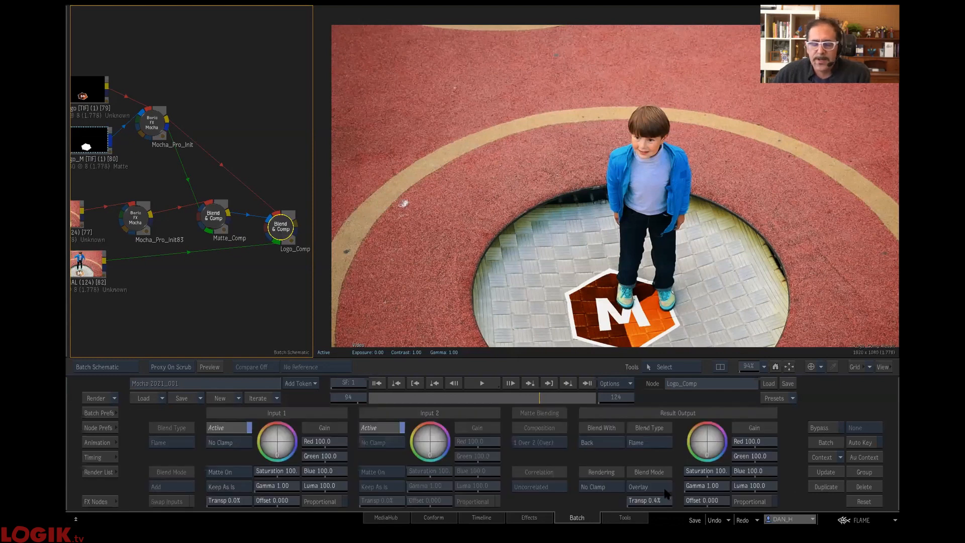
{"action": "left_click_drag", "start_coordinate": [670, 504], "coordinate": [858, 478]}
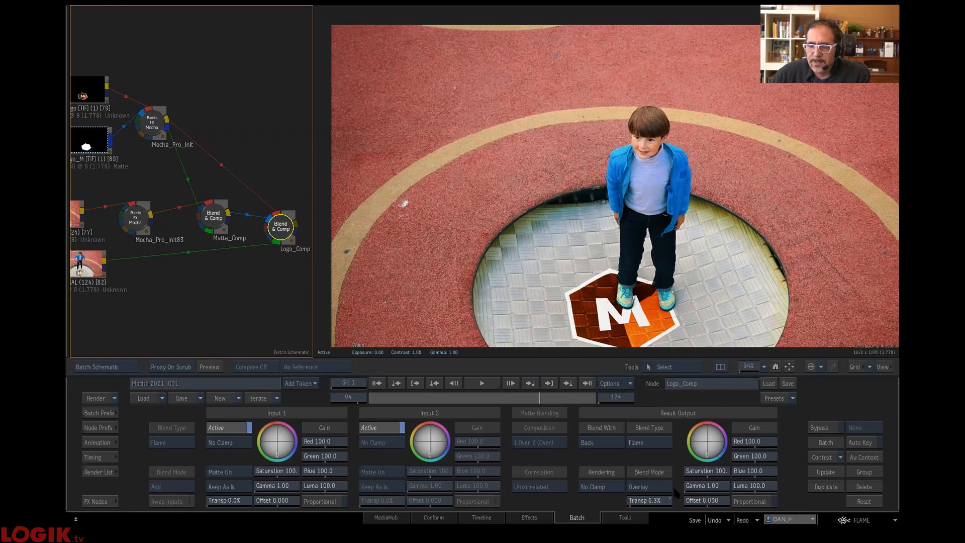
{"action": "mouse_move", "coordinate": [653, 500]}
{"action": "left_mouse_down"}
{"action": "mouse_move", "coordinate": [745, 499]}
{"action": "mouse_move", "coordinate": [664, 497]}
{"action": "mouse_move", "coordinate": [653, 508]}
{"action": "left_mouse_up"}
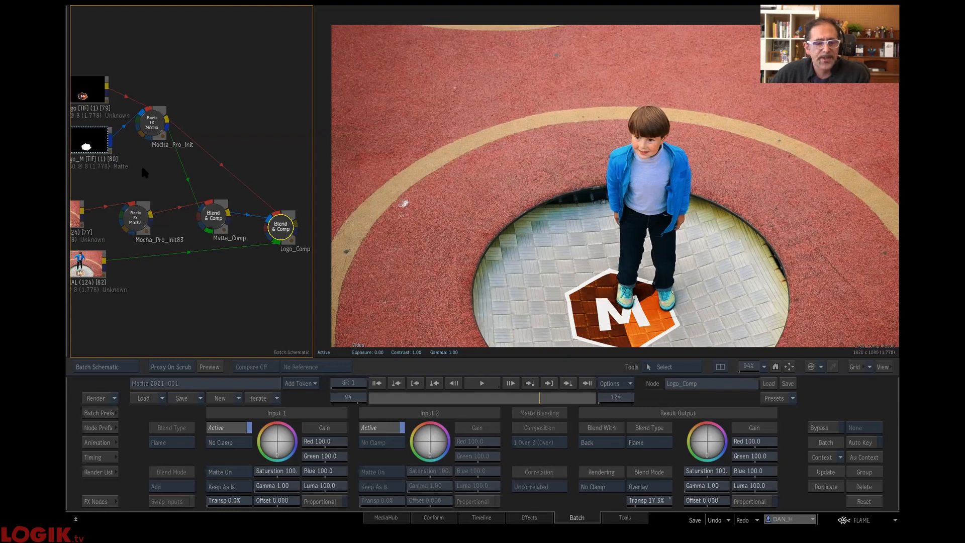
- Set the warp quality of the Mocha_Pro_Init83 node to High and view the Logo_Comp result
{"action": "left_click", "coordinate": [136, 218]}
{"action": "left_click", "coordinate": [491, 502]}
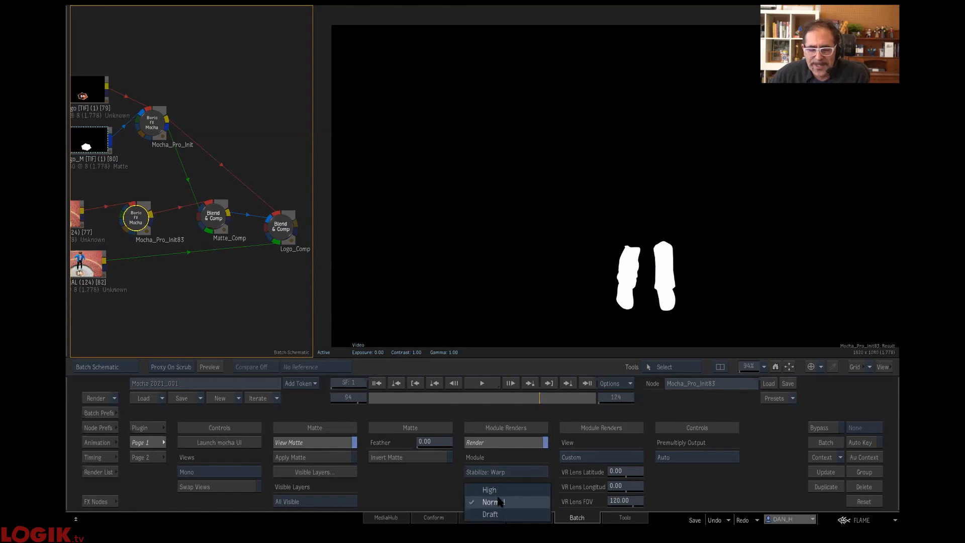
{"action": "left_click", "coordinate": [489, 490]}
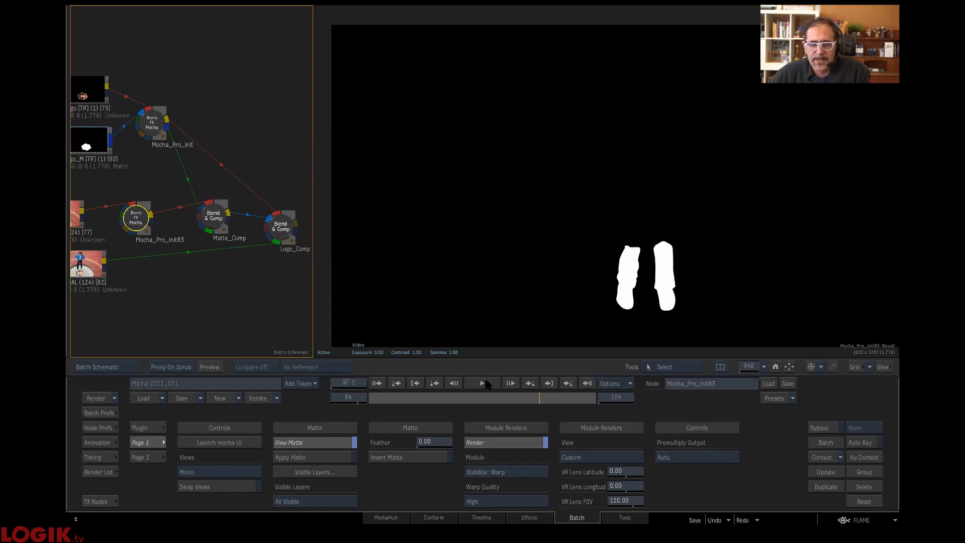
{"action": "left_click", "coordinate": [483, 501]}
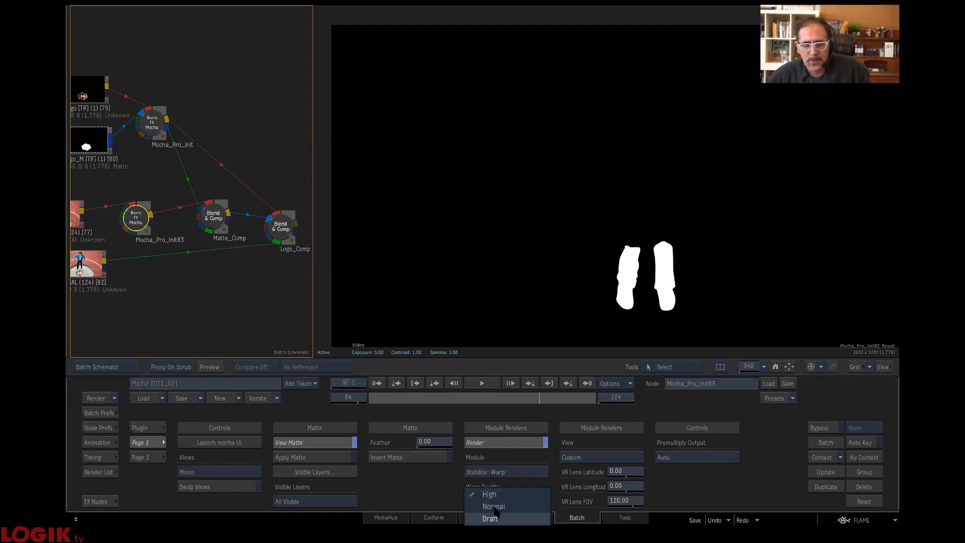
{"action": "left_click", "coordinate": [497, 493]}
{"action": "mouse_move", "coordinate": [280, 221]}
{"action": "left_mouse_down"}
{"action": "mouse_move", "coordinate": [499, 387]}
{"action": "mouse_move", "coordinate": [285, 207]}
{"action": "mouse_move", "coordinate": [280, 229]}
{"action": "left_mouse_up"}
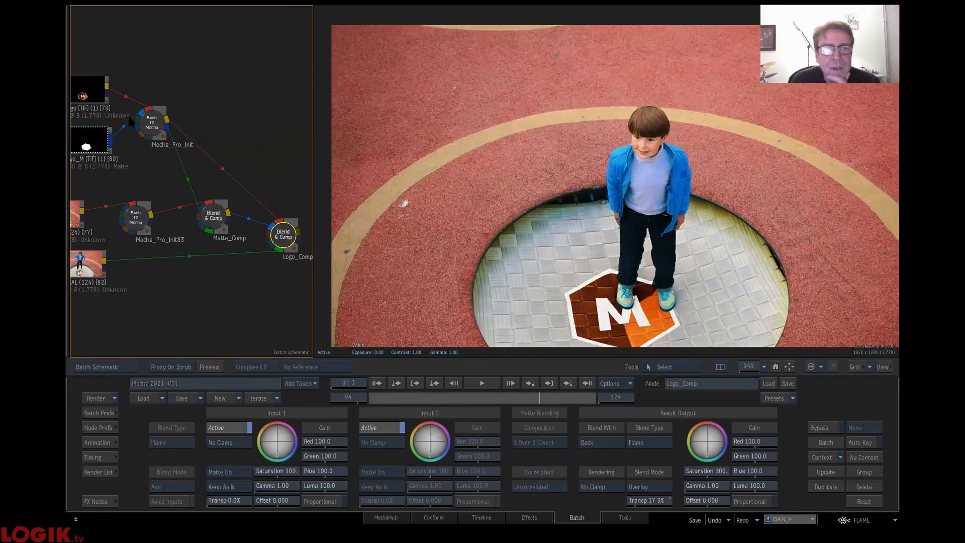
- Check the Matte_Comp and Mocha_Pro_Init83 mattes against the final composite, and set Logo_Comp's result transparency to 36.8%
{"action": "left_click", "coordinate": [227, 219]}
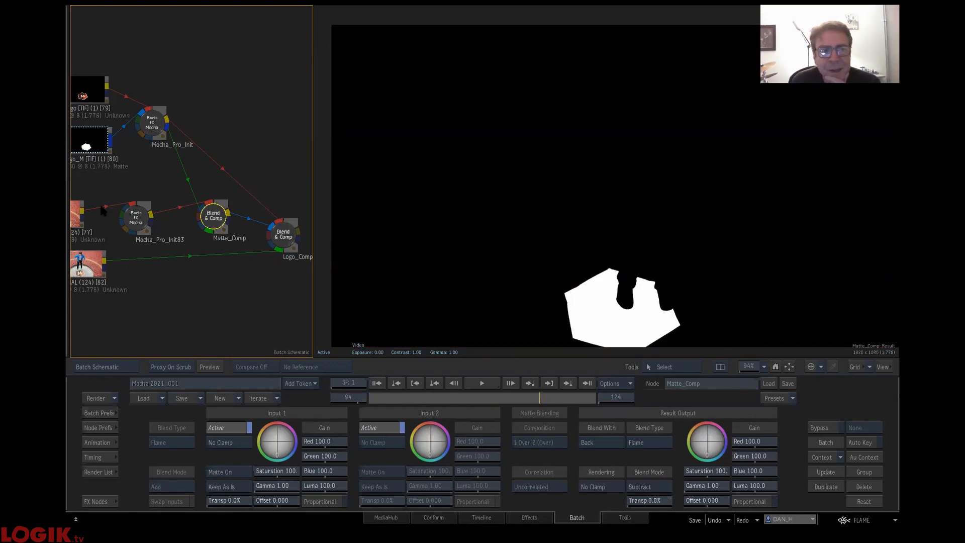
{"action": "left_click", "coordinate": [128, 220]}
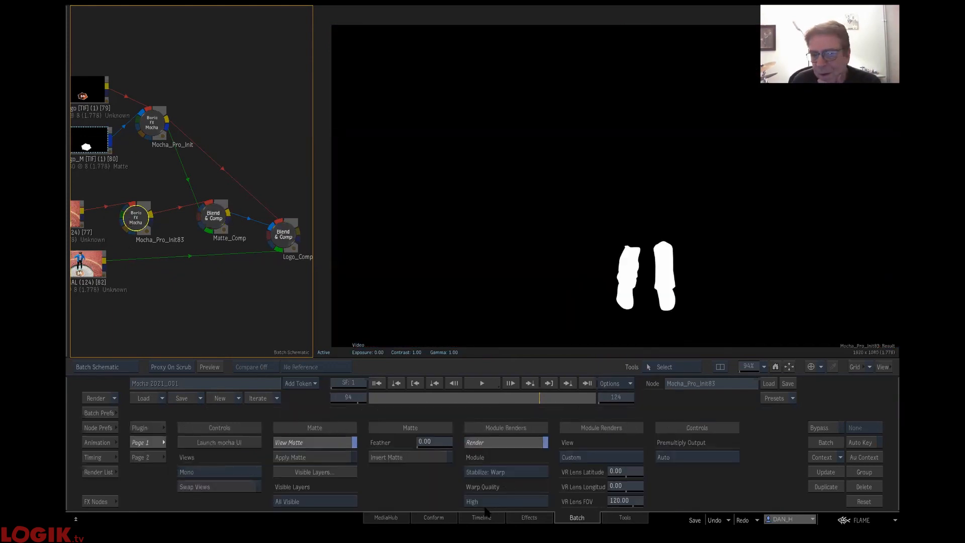
{"action": "left_click", "coordinate": [281, 240]}
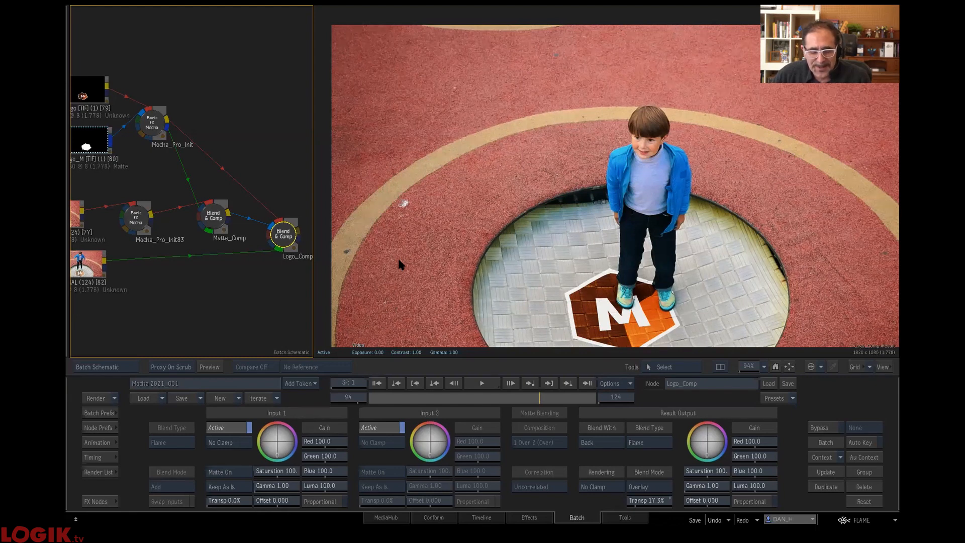
{"action": "left_click", "coordinate": [125, 219]}
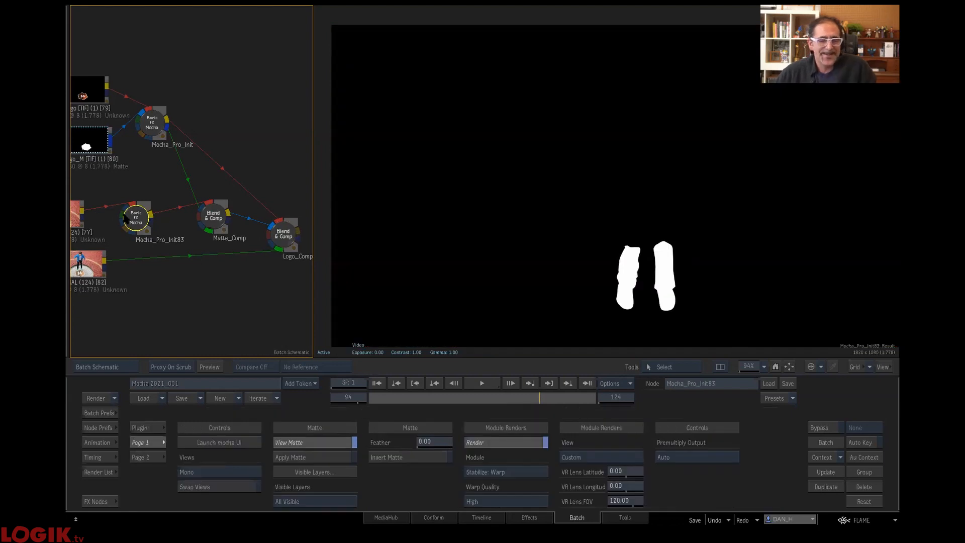
{"action": "left_click", "coordinate": [273, 220]}
{"action": "left_click_drag", "start_coordinate": [653, 500], "coordinate": [797, 478]}
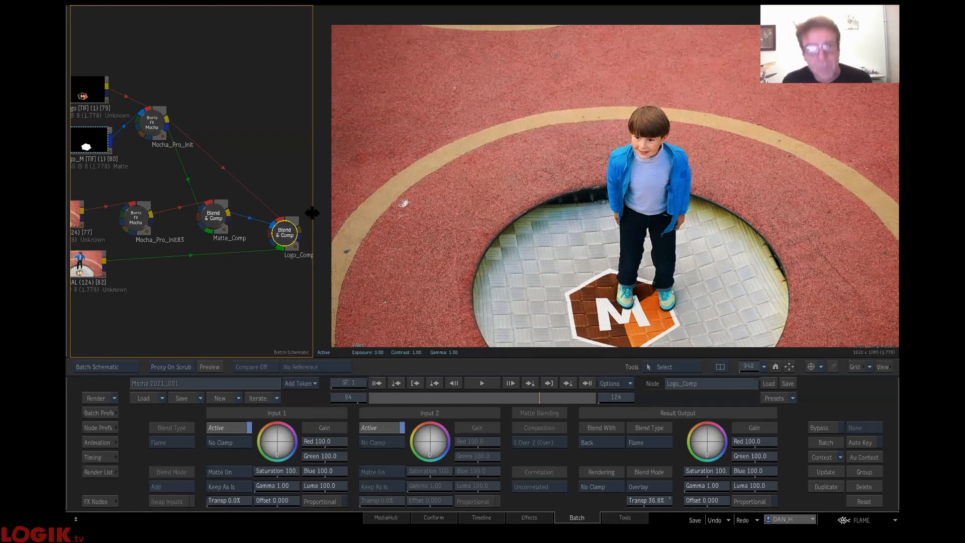
- Clear the batch schematic, add the 04 Scar FN setup from the user bin, and frame all its nodes
{"action": "left_click_drag", "start_coordinate": [286, 235], "coordinate": [308, 504]}
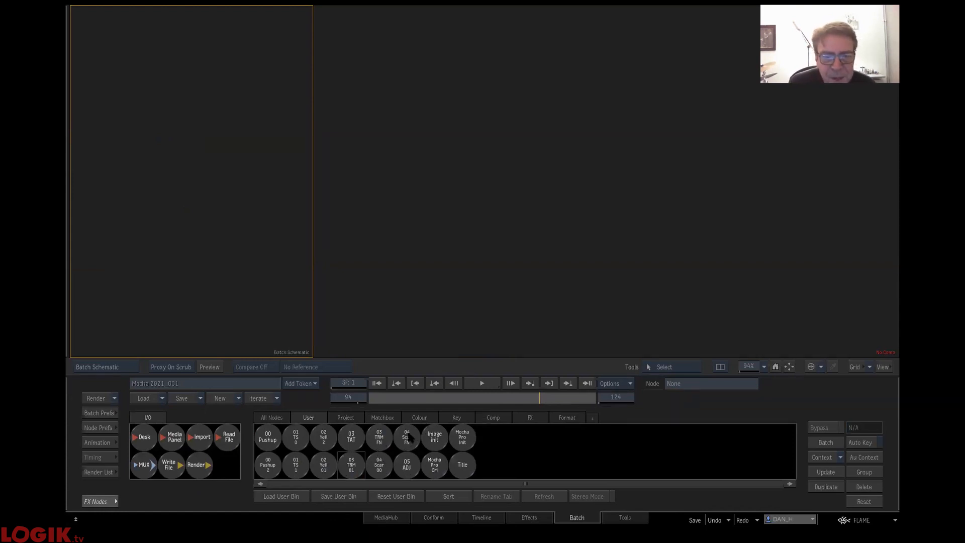
{"action": "left_click_drag", "start_coordinate": [409, 437], "coordinate": [216, 119]}
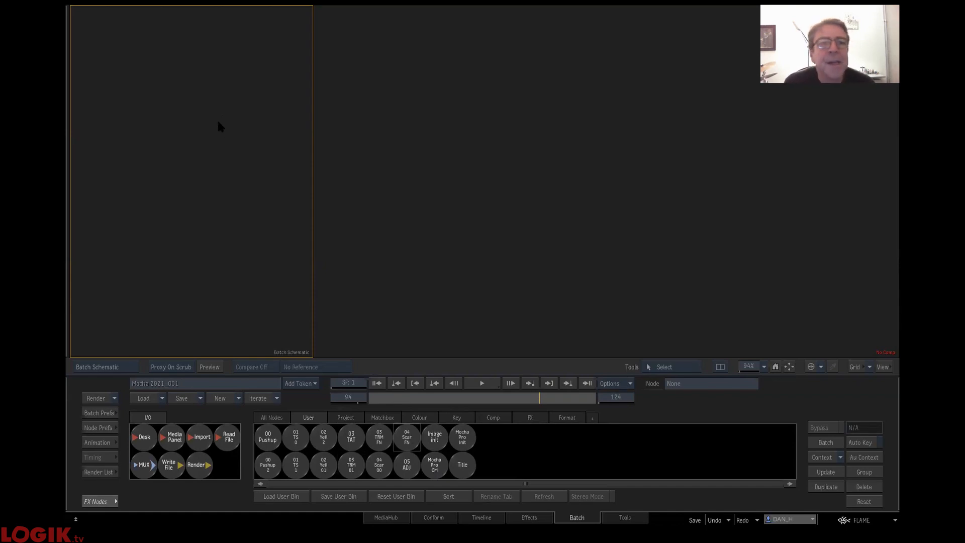
{"action": "key", "text": "f"}
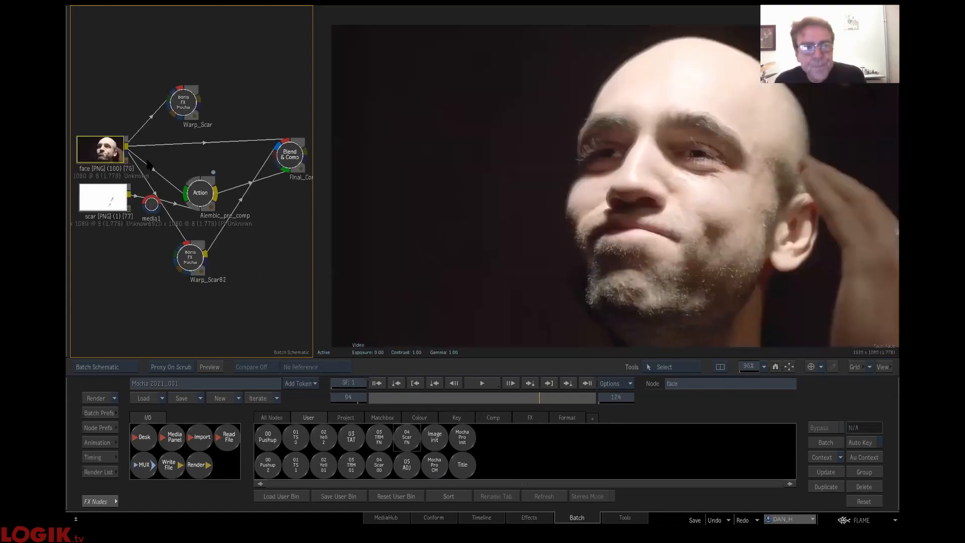
- View the face clip from frame 1 and the scar clip that goes on it
{"action": "double_click", "coordinate": [114, 149]}
{"action": "left_click_drag", "start_coordinate": [428, 409], "coordinate": [267, 401]}
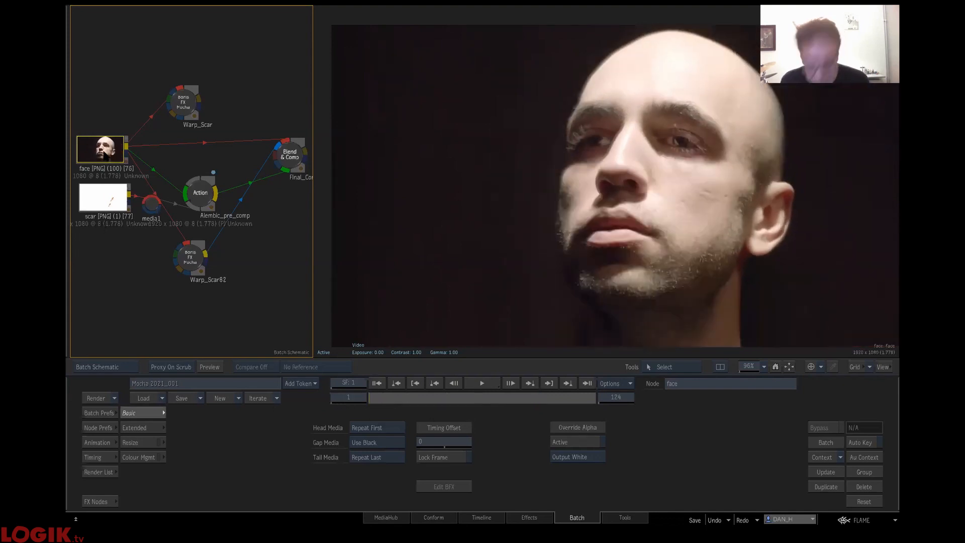
{"action": "left_click", "coordinate": [103, 205]}
{"action": "mouse_move", "coordinate": [403, 396]}
{"action": "left_mouse_down"}
{"action": "mouse_move", "coordinate": [606, 406]}
{"action": "mouse_move", "coordinate": [71, 408]}
{"action": "left_mouse_up"}
{"action": "left_click", "coordinate": [100, 149]}
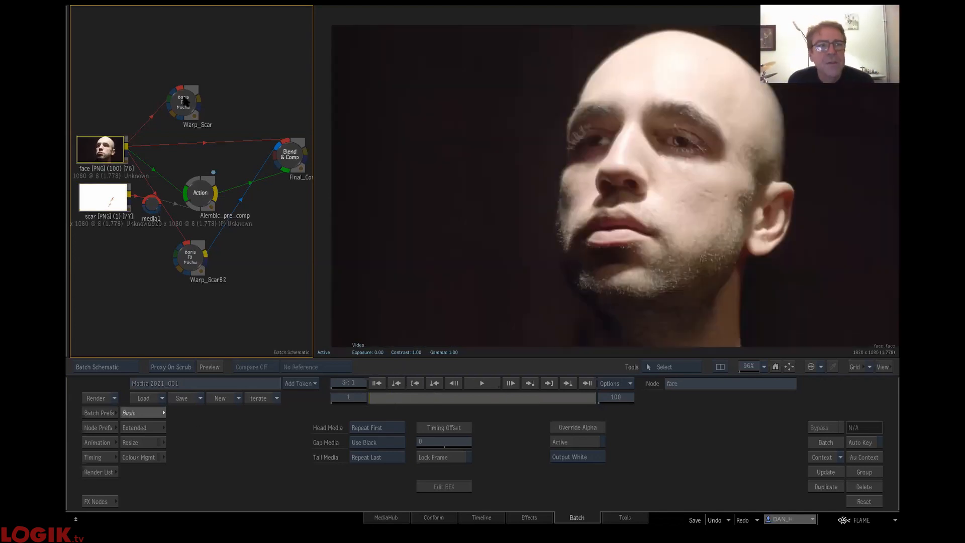
- Open the Warp_Scar node in the Mocha interface and review the FACE layer's mesh track up to frame 83
{"action": "left_click_drag", "start_coordinate": [193, 118], "coordinate": [227, 105]}
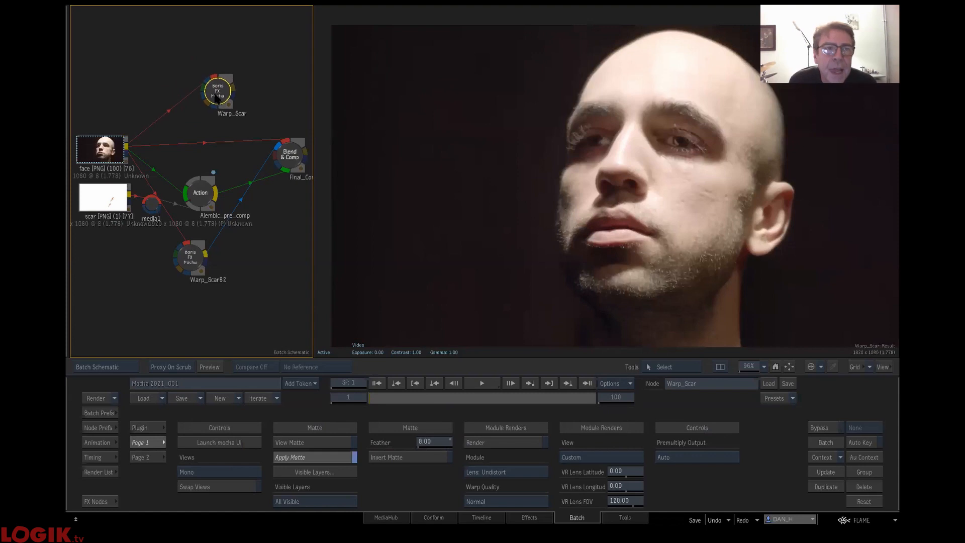
{"action": "left_click", "coordinate": [230, 444]}
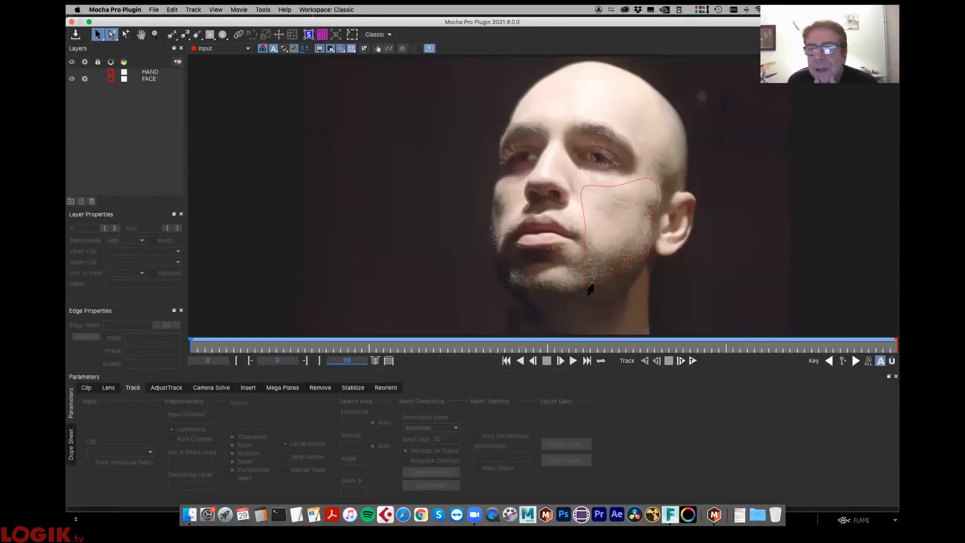
{"action": "left_click", "coordinate": [589, 284]}
{"action": "left_click_drag", "start_coordinate": [203, 345], "coordinate": [782, 325]}
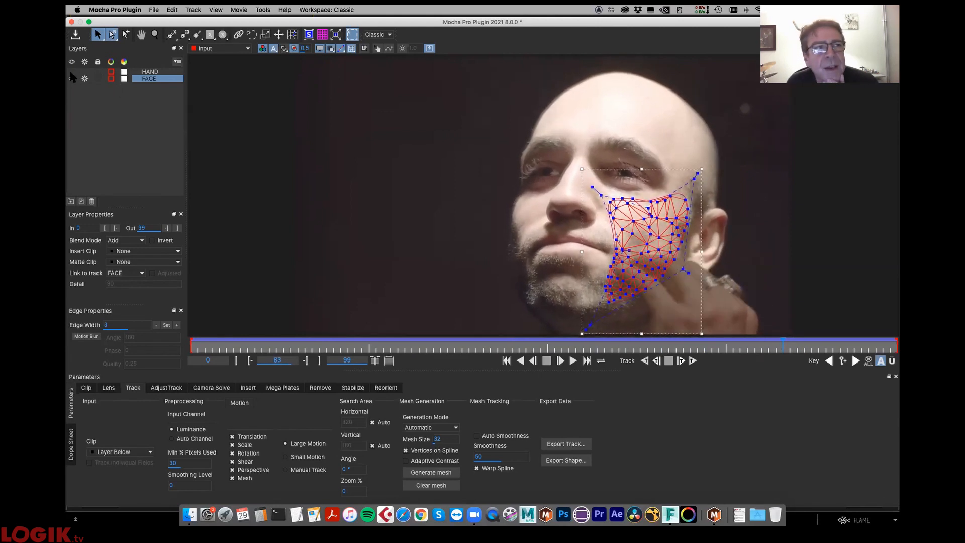
- Review the HAND layer's spline up to frame 86 and hide the FACE layer
{"action": "left_click", "coordinate": [153, 73]}
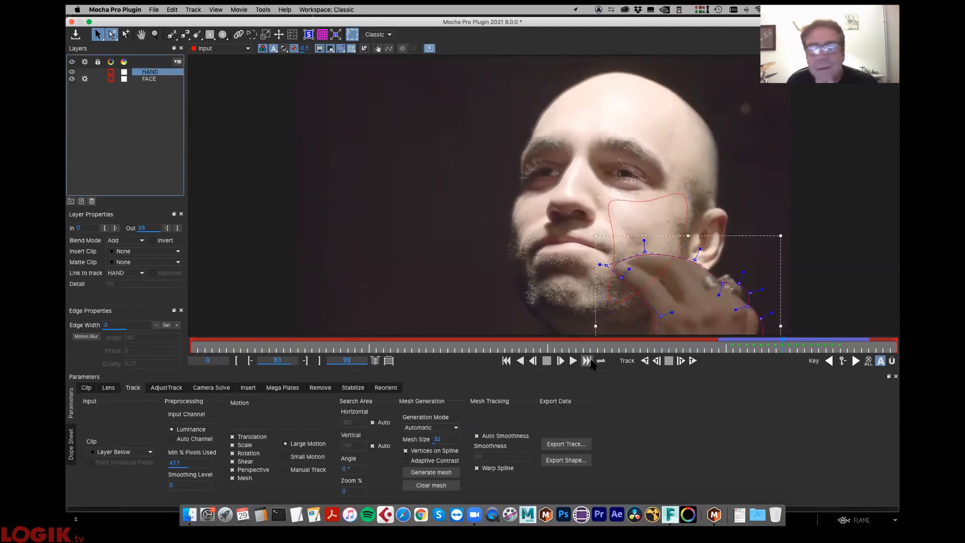
{"action": "left_click_drag", "start_coordinate": [747, 346], "coordinate": [790, 312]}
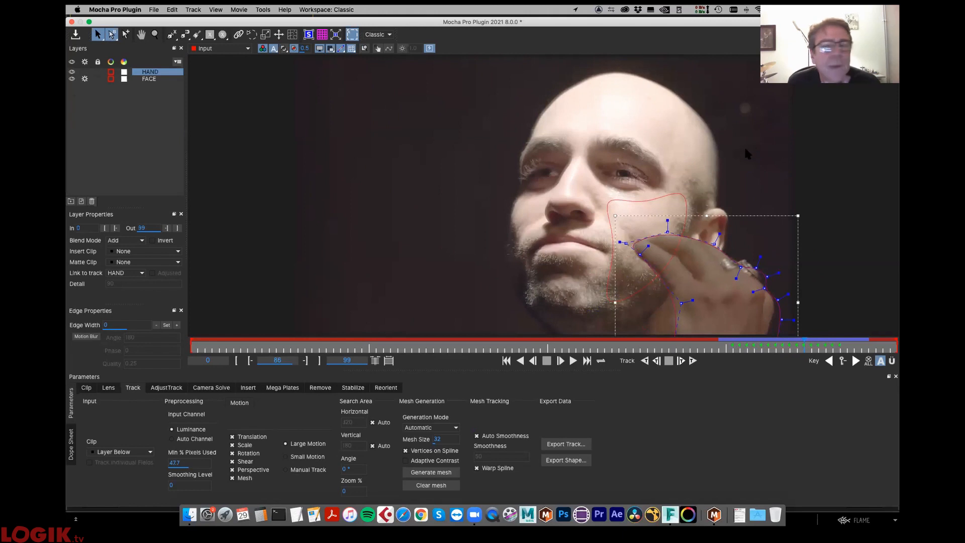
{"action": "left_click", "coordinate": [72, 79]}
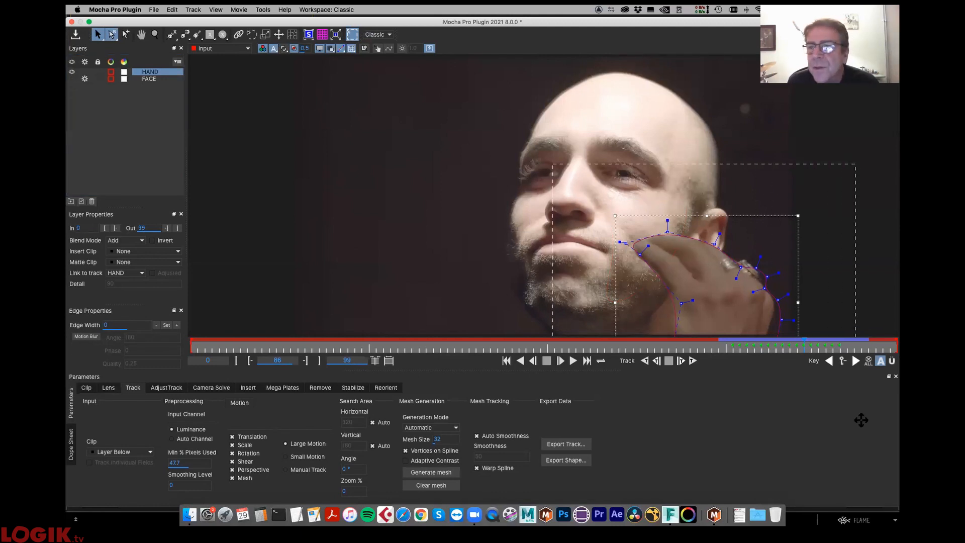
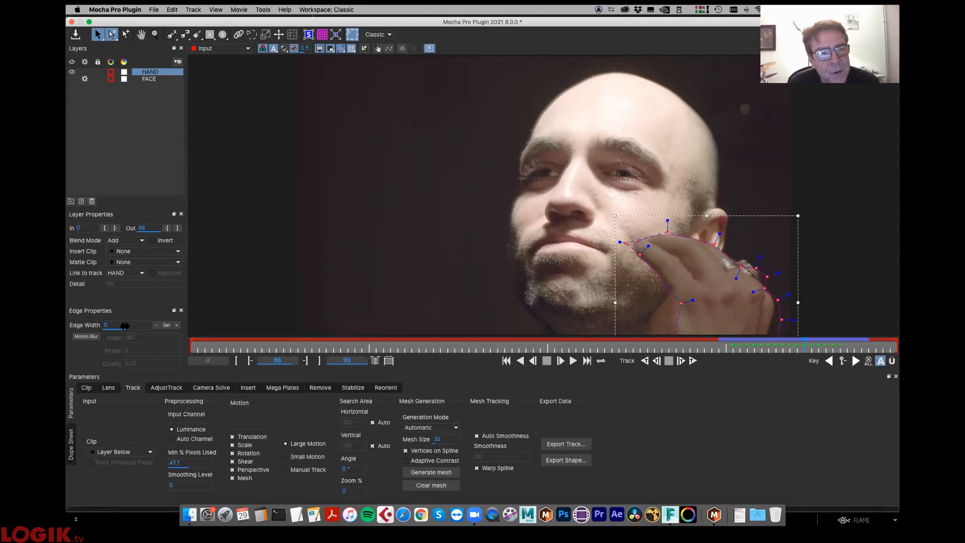
- Try an inward edge width of -21.6 on the HAND layer's spline
{"action": "left_click_drag", "start_coordinate": [131, 324], "coordinate": [122, 338]}
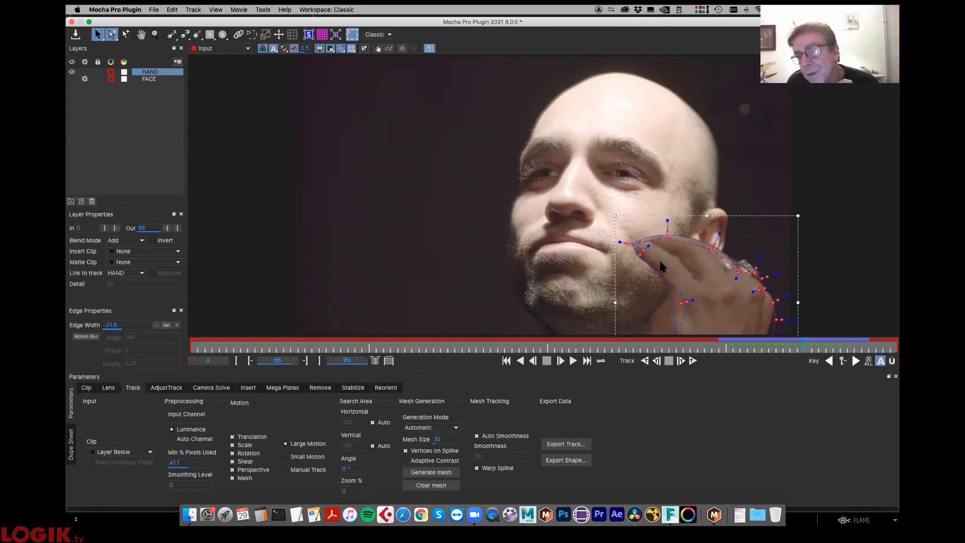
{"action": "left_click", "coordinate": [283, 49]}
{"action": "left_click", "coordinate": [284, 48]}
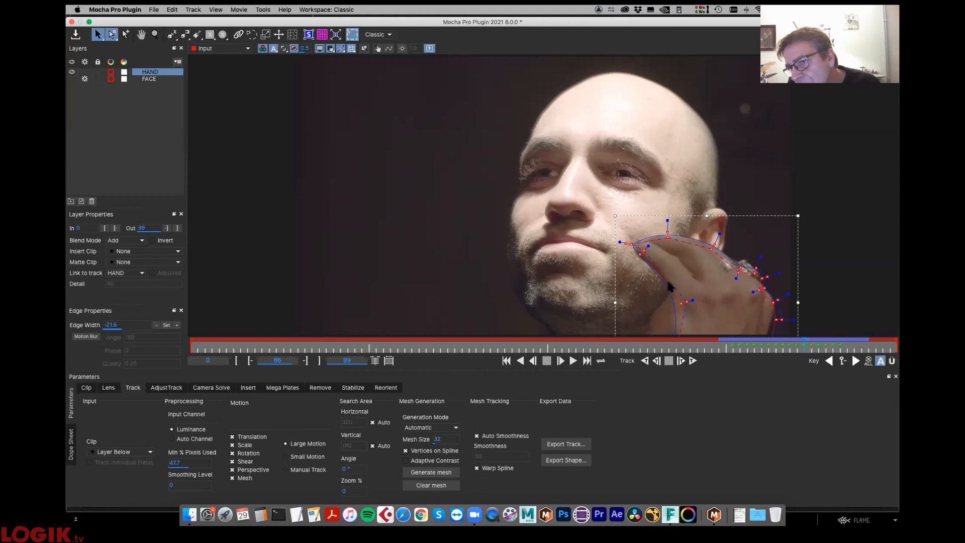
- Reset the HAND spline's edge width to 0 and apply it to the whole layer
{"action": "left_click_drag", "start_coordinate": [124, 326], "coordinate": [144, 327]}
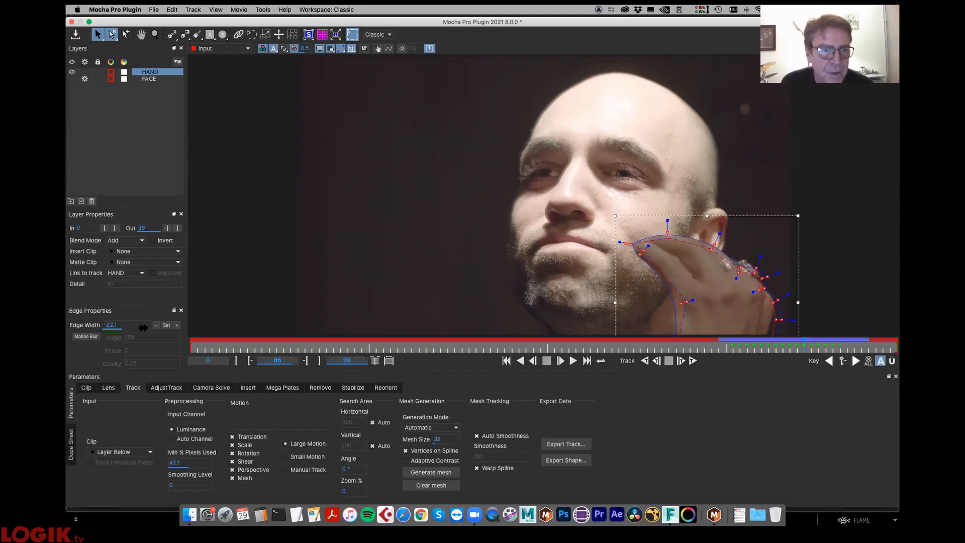
{"action": "key", "text": "BackSpace"}
{"action": "key", "text": "BackSpace"}
{"action": "key", "text": "BackSpace"}
{"action": "type", "text": "0"}
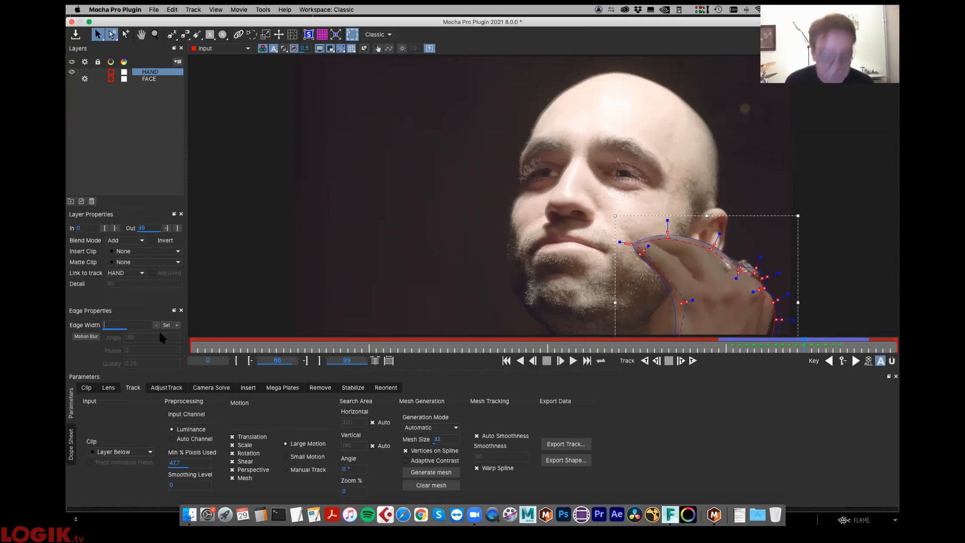
{"action": "left_click", "coordinate": [166, 325]}
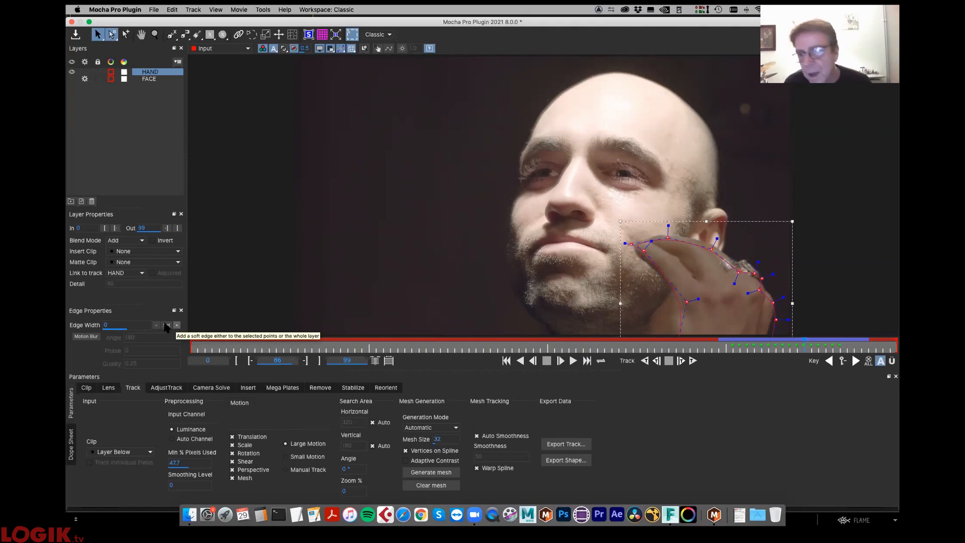
{"action": "left_click", "coordinate": [168, 325]}
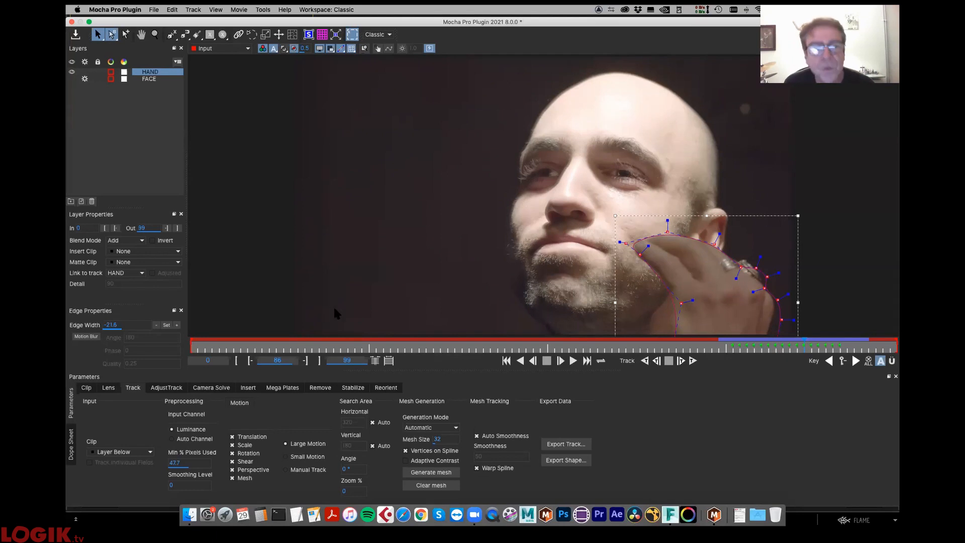
- Try an outward soft edge of 21 on the HAND spline, then set its edge width back to 0
{"action": "left_click_drag", "start_coordinate": [108, 327], "coordinate": [146, 325]}
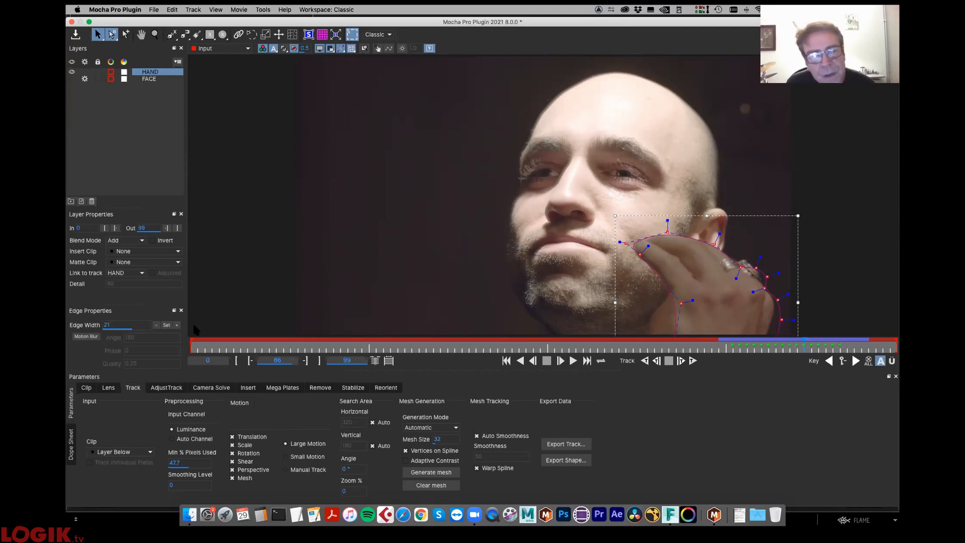
{"action": "left_click", "coordinate": [176, 325]}
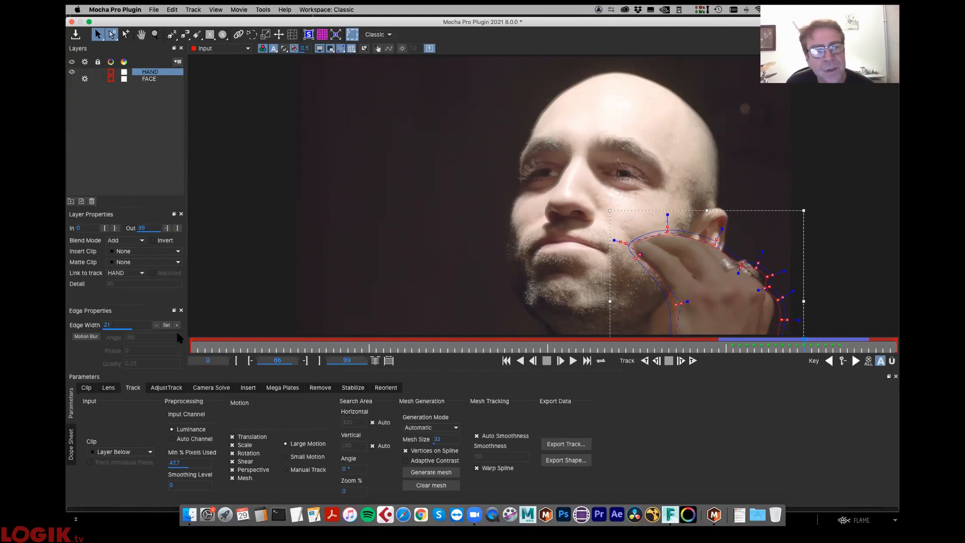
{"action": "left_click", "coordinate": [129, 325]}
{"action": "type", "text": "0"}
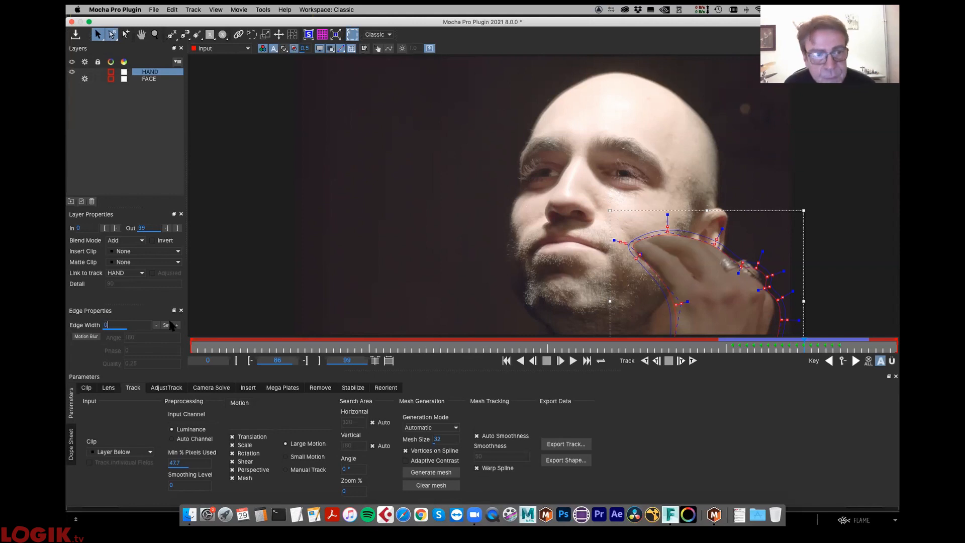
{"action": "left_click", "coordinate": [167, 326]}
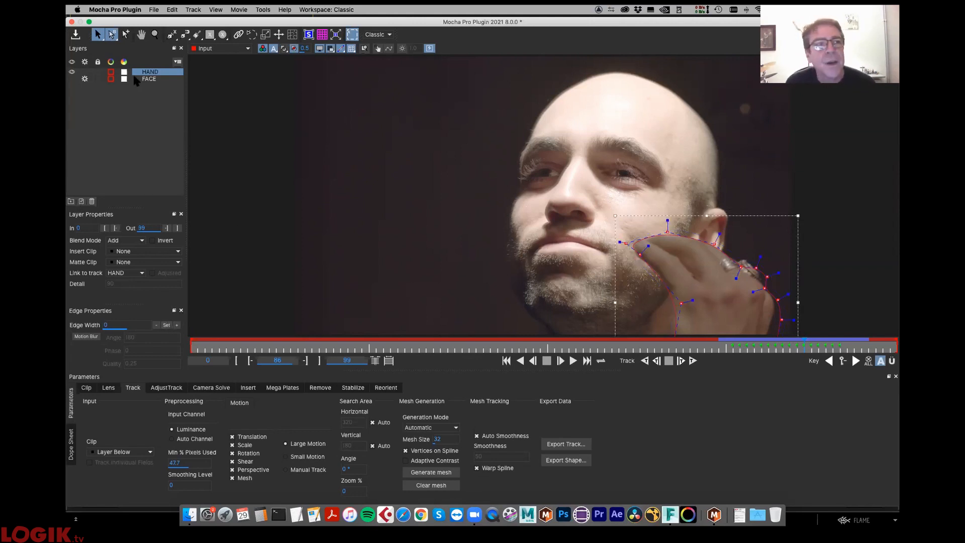
- Show the FACE layer, move HAND below it in the layer order, hide HAND and select FACE
{"action": "left_click", "coordinate": [72, 79]}
{"action": "left_click_drag", "start_coordinate": [150, 72], "coordinate": [151, 82]}
{"action": "left_click", "coordinate": [149, 73]}
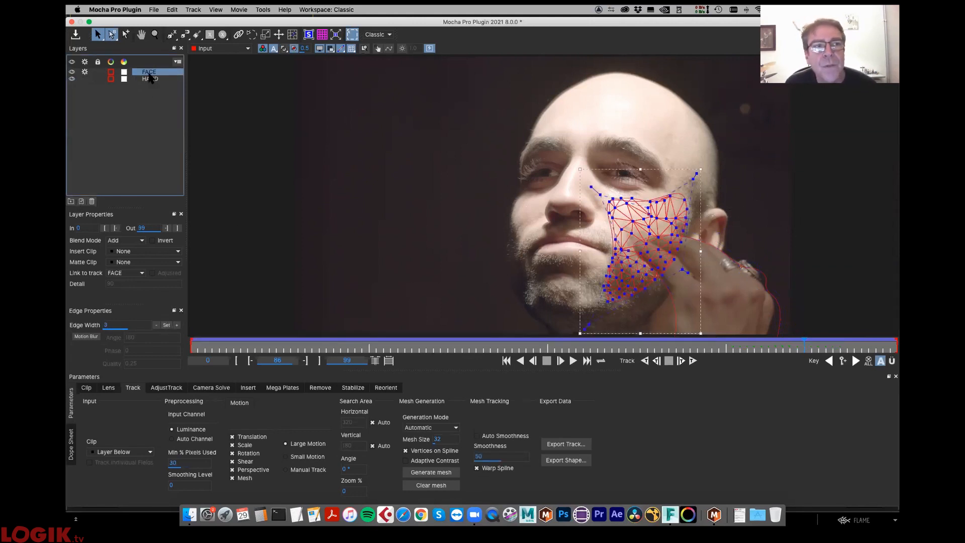
{"action": "left_click", "coordinate": [153, 79]}
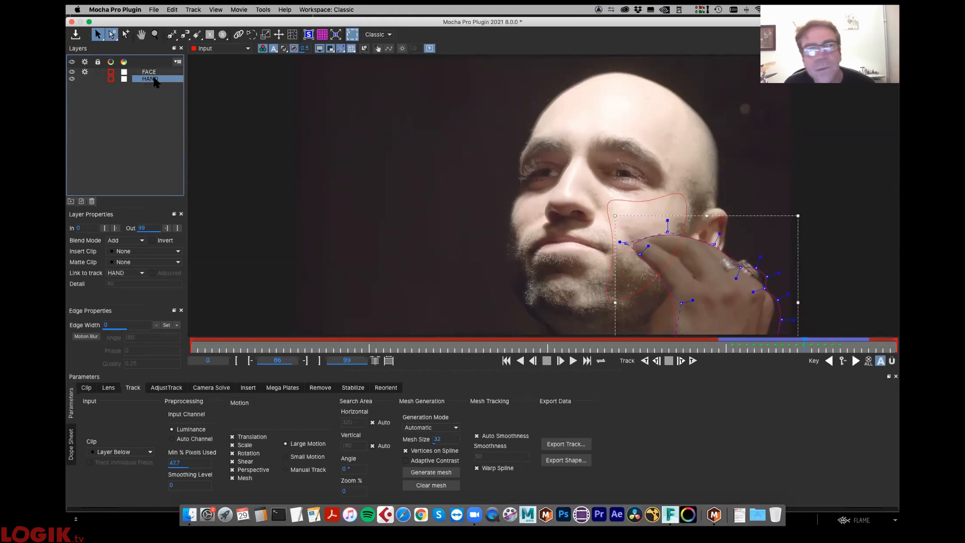
{"action": "left_click", "coordinate": [72, 79]}
{"action": "left_click", "coordinate": [152, 72]}
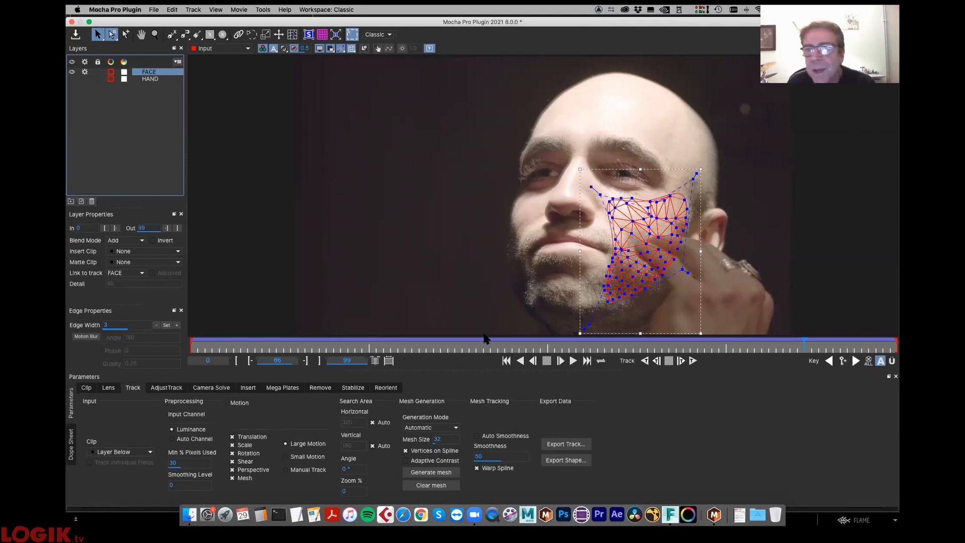
- Export the FACE track from frame 0 as Alembic Mesh Data with reference frame 0, saved as scar on the Desktop
{"action": "left_click_drag", "start_coordinate": [279, 346], "coordinate": [190, 347]}
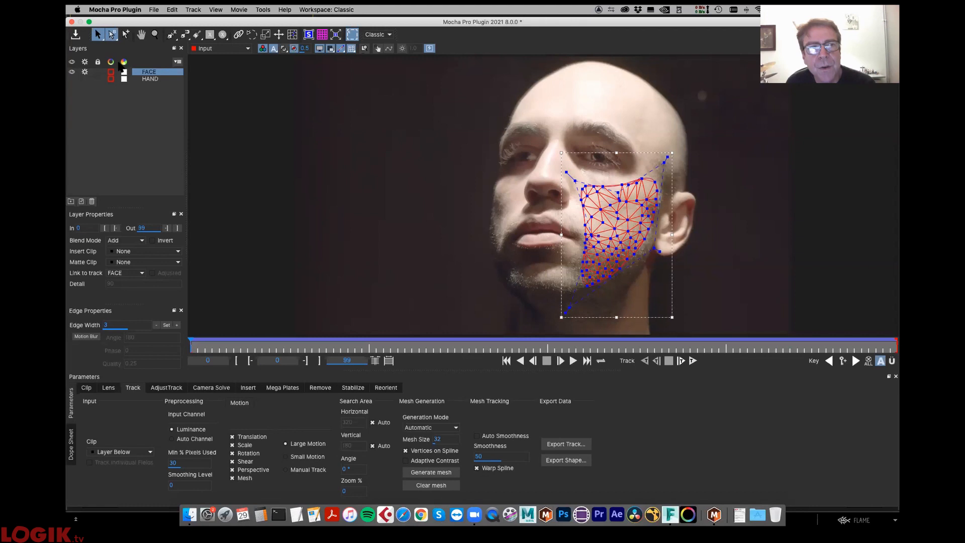
{"action": "left_click", "coordinate": [574, 445]}
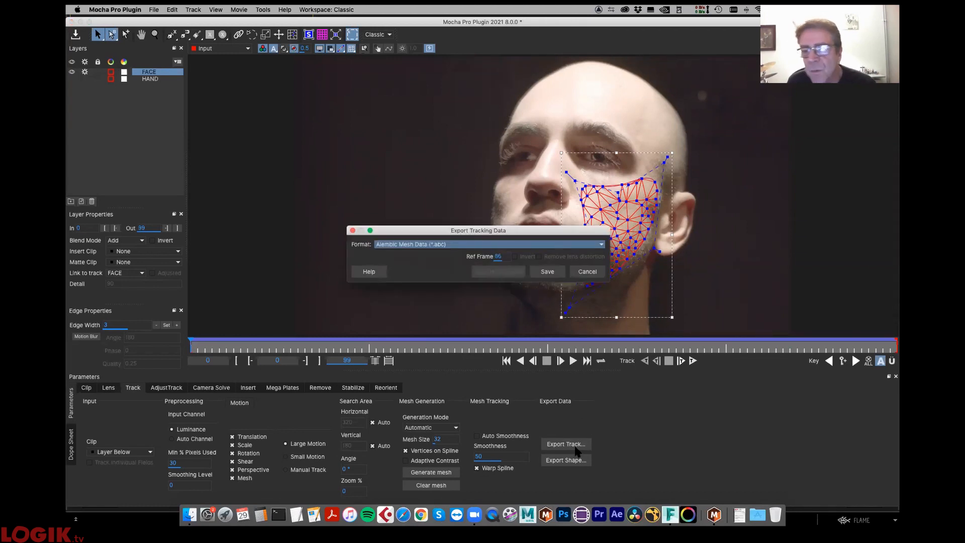
{"action": "left_click", "coordinate": [442, 246]}
{"action": "left_click", "coordinate": [434, 288]}
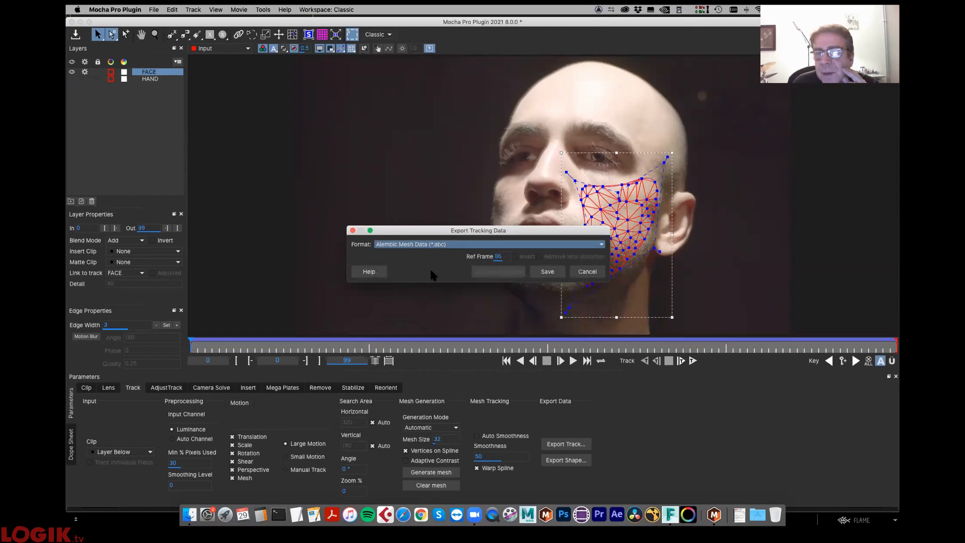
{"action": "double_click", "coordinate": [498, 257]}
{"action": "type", "text": "0"}
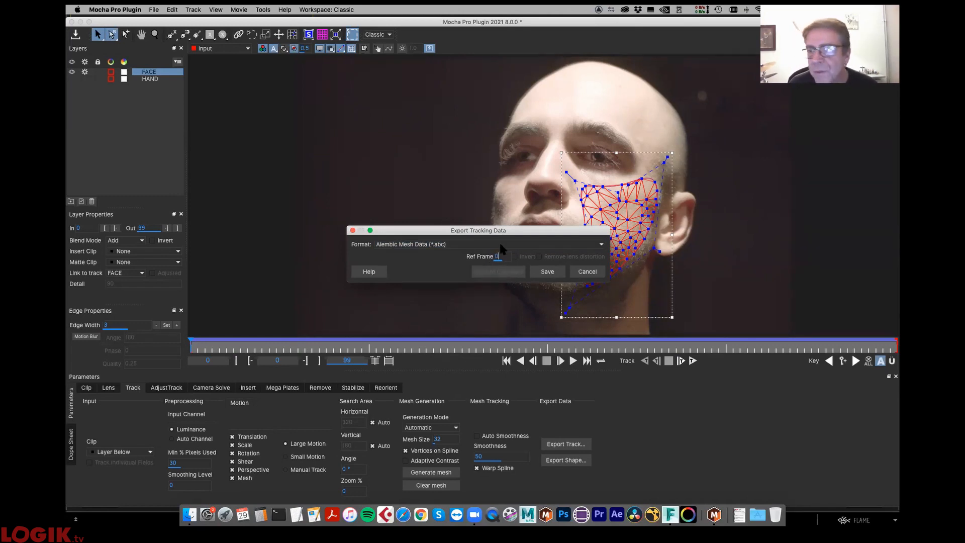
{"action": "left_click", "coordinate": [551, 271]}
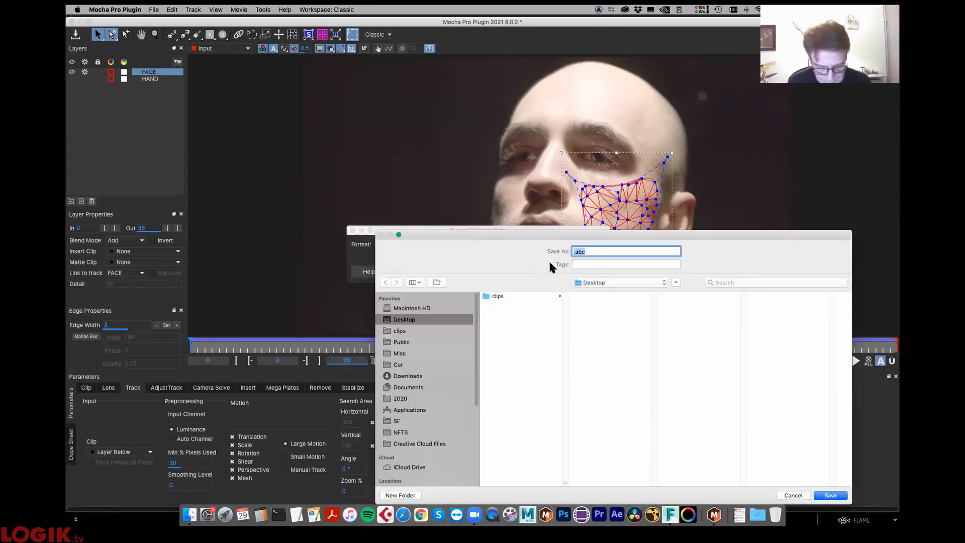
{"action": "type", "text": "scar"}
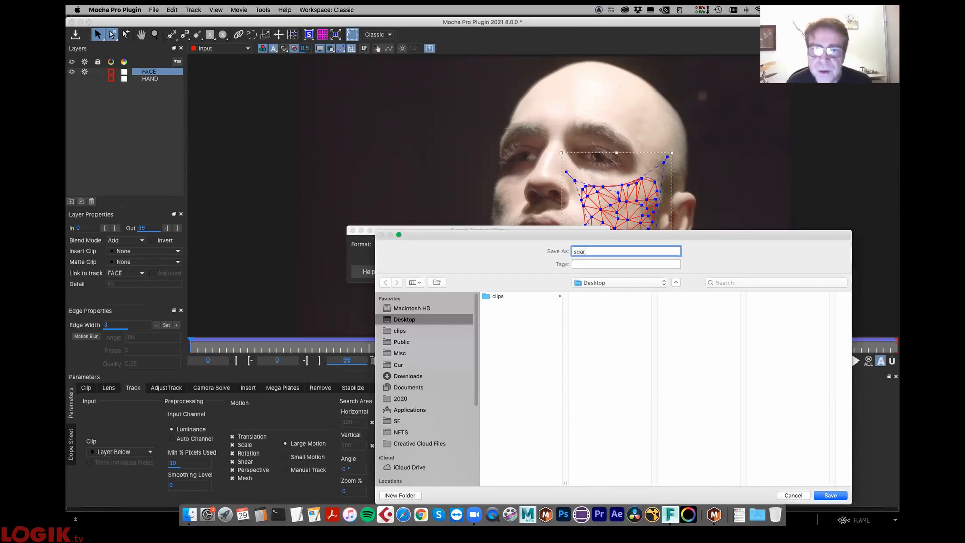
{"action": "left_click", "coordinate": [830, 497]}
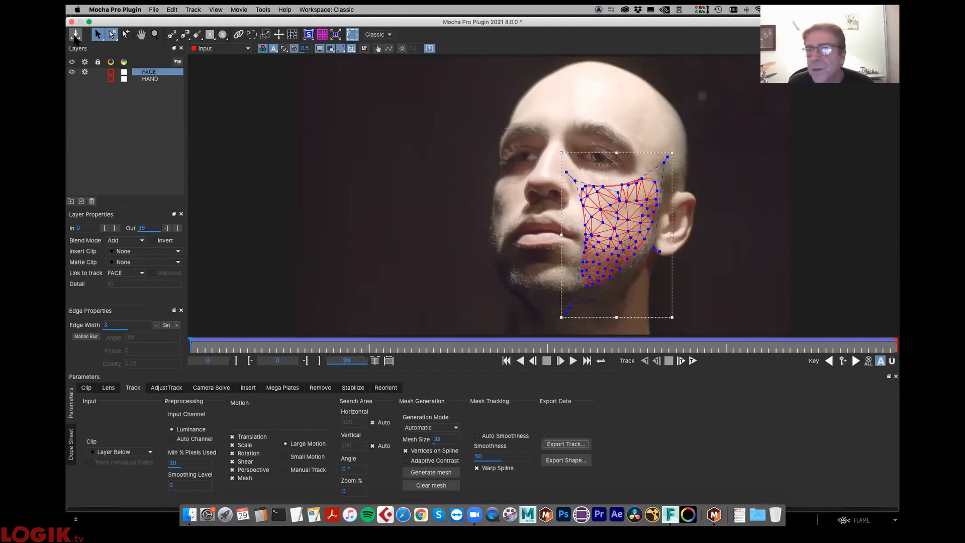
- Save and close the Mocha project, then select the Alembic_pre_comp Action node and move it up in the batch schematic
{"action": "left_click", "coordinate": [75, 37]}
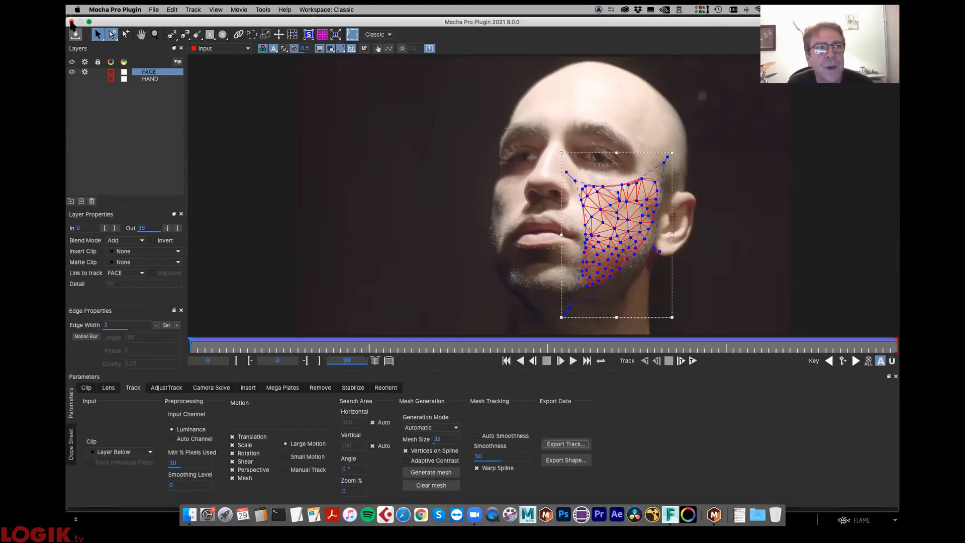
{"action": "left_click", "coordinate": [72, 22]}
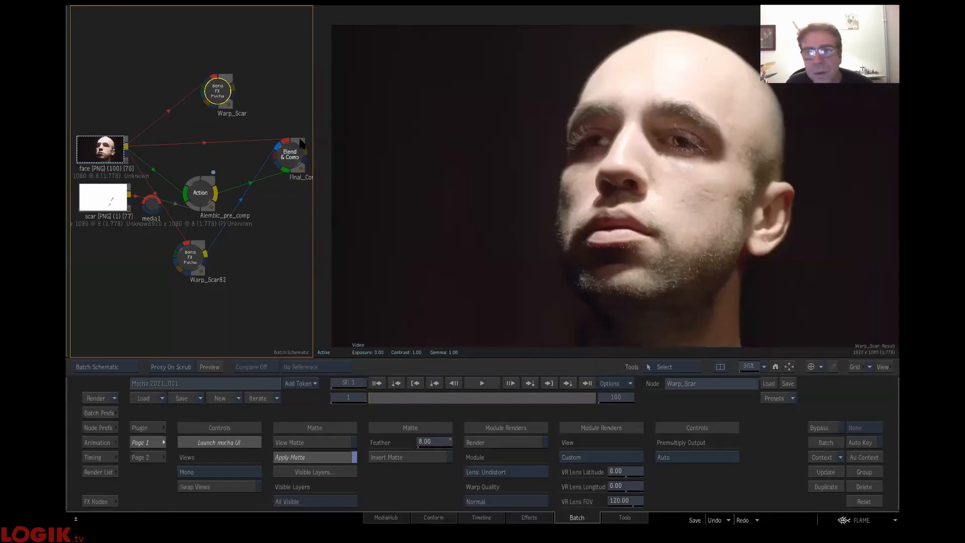
{"action": "left_click_drag", "start_coordinate": [203, 195], "coordinate": [203, 160]}
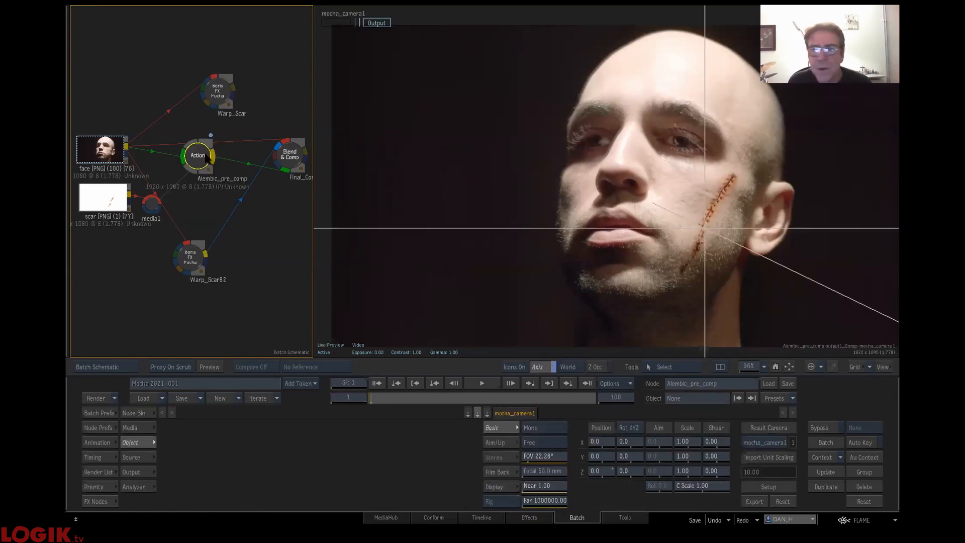
- Import the scar Alembic file from the Desktop into the Action, aligning its first keyframe at frame 1
{"action": "left_click", "coordinate": [634, 241]}
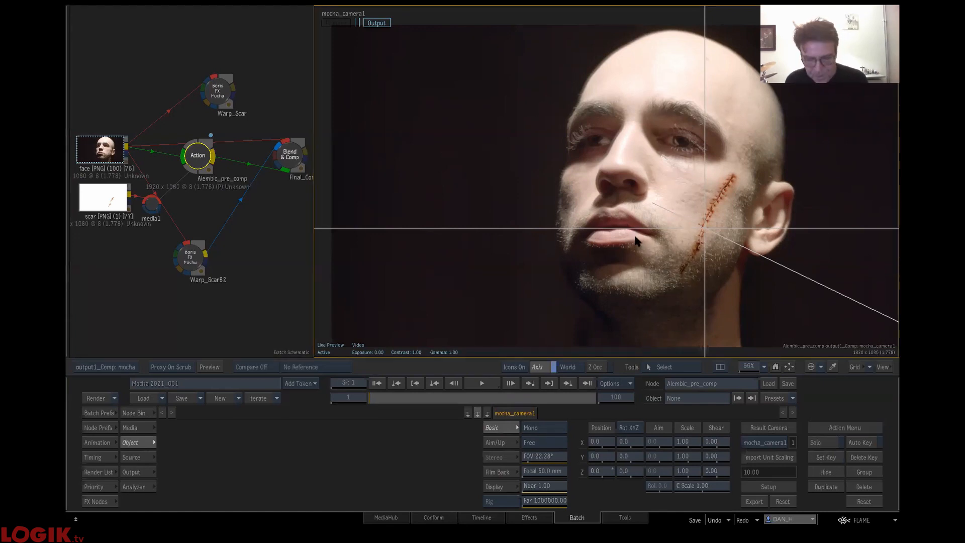
{"action": "right_click", "coordinate": [631, 233]}
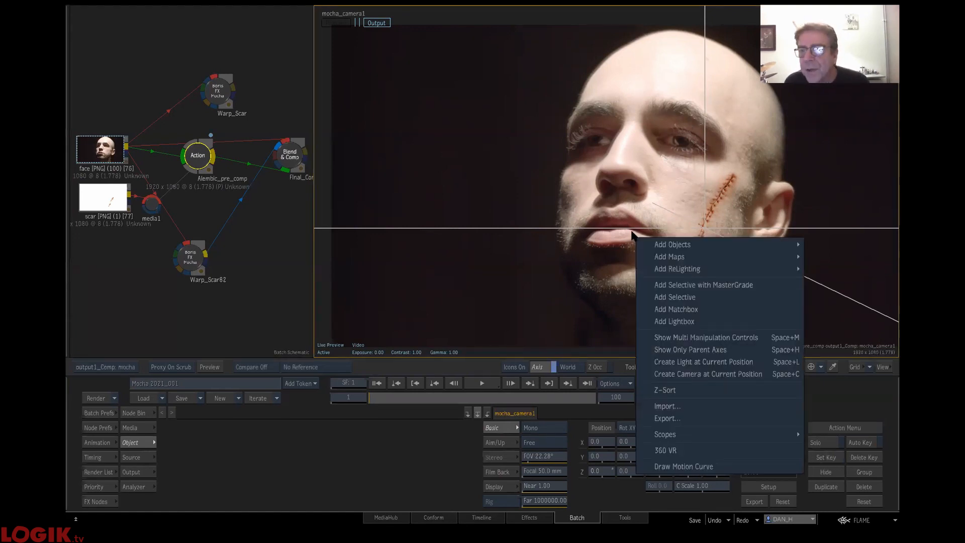
{"action": "left_click", "coordinate": [730, 404]}
{"action": "left_click", "coordinate": [253, 41]}
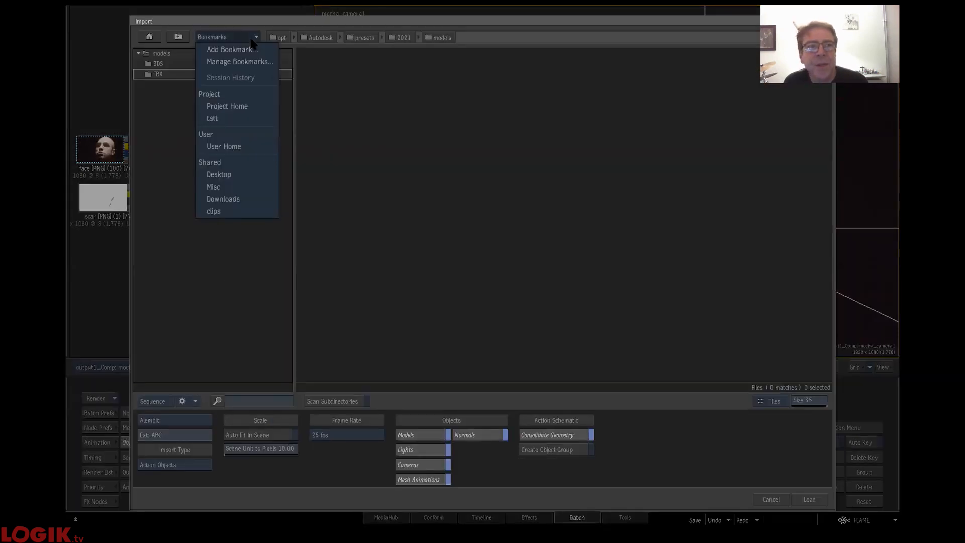
{"action": "left_click", "coordinate": [242, 174]}
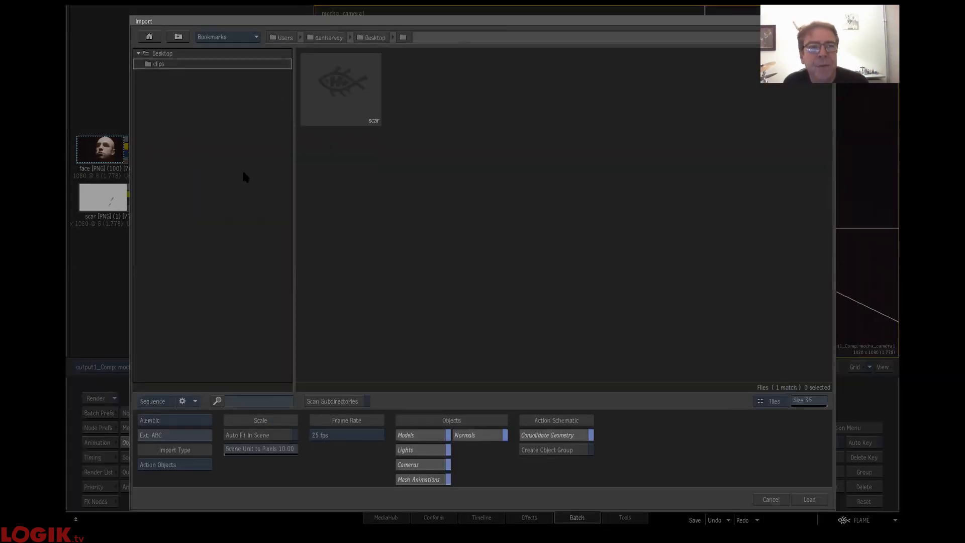
{"action": "left_click", "coordinate": [818, 501]}
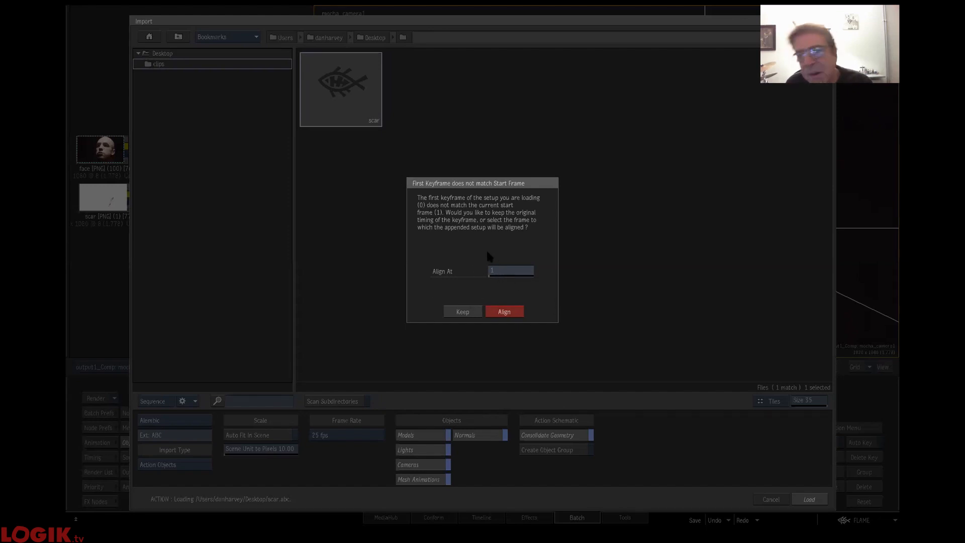
{"action": "left_click", "coordinate": [507, 311]}
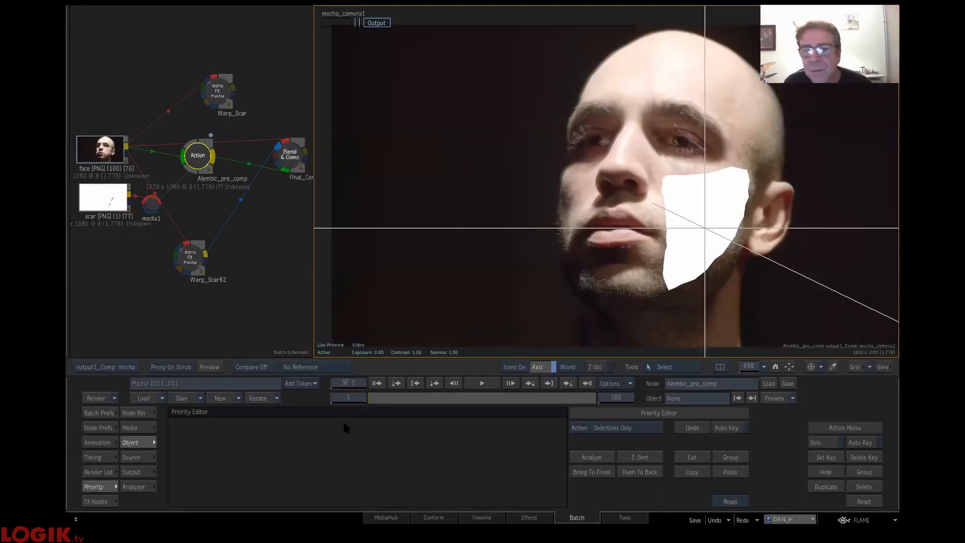
- Scrub the clip to check the imported mesh, then open the Alembic_pre_comp action schematic and bring its camera and geometry nodes into view
{"action": "left_click_drag", "start_coordinate": [377, 398], "coordinate": [352, 399]}
{"action": "left_click", "coordinate": [196, 157]}
{"action": "key", "text": "grave"}
{"action": "left_click_drag", "start_coordinate": [254, 140], "coordinate": [186, 106]}
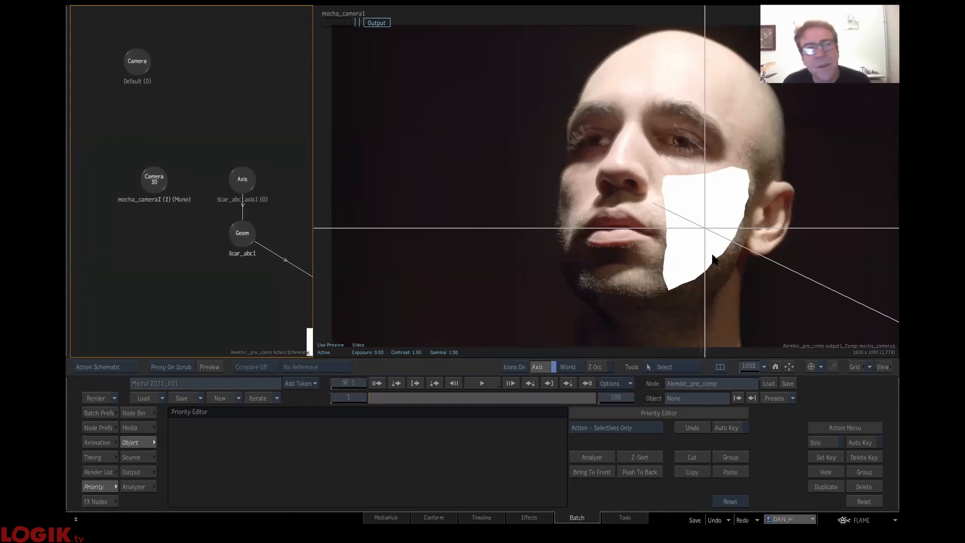
- Switch the result camera to Default for comparison, return it to mocha_camera1, and scrub the clip back to frame 1
{"action": "left_click", "coordinate": [138, 61]}
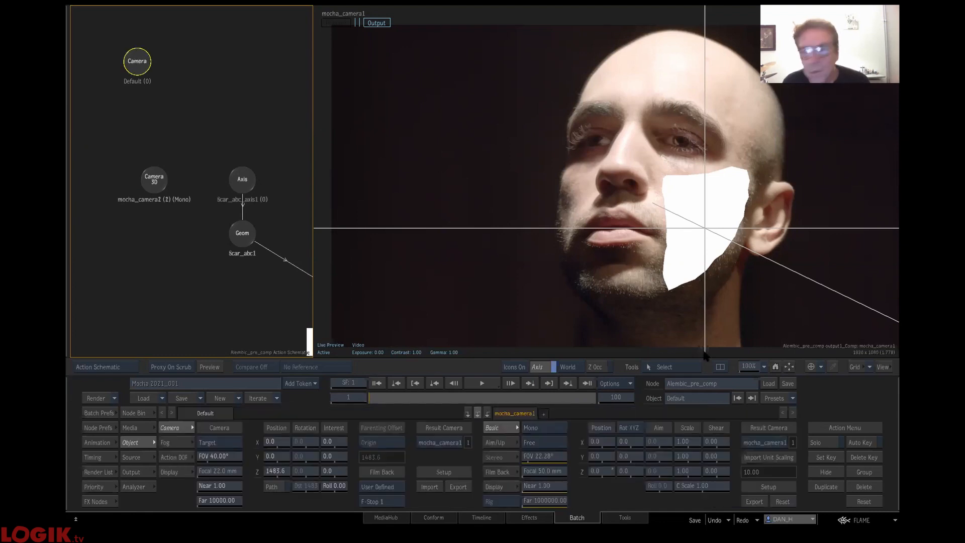
{"action": "left_click", "coordinate": [779, 444]}
{"action": "left_click", "coordinate": [779, 456]}
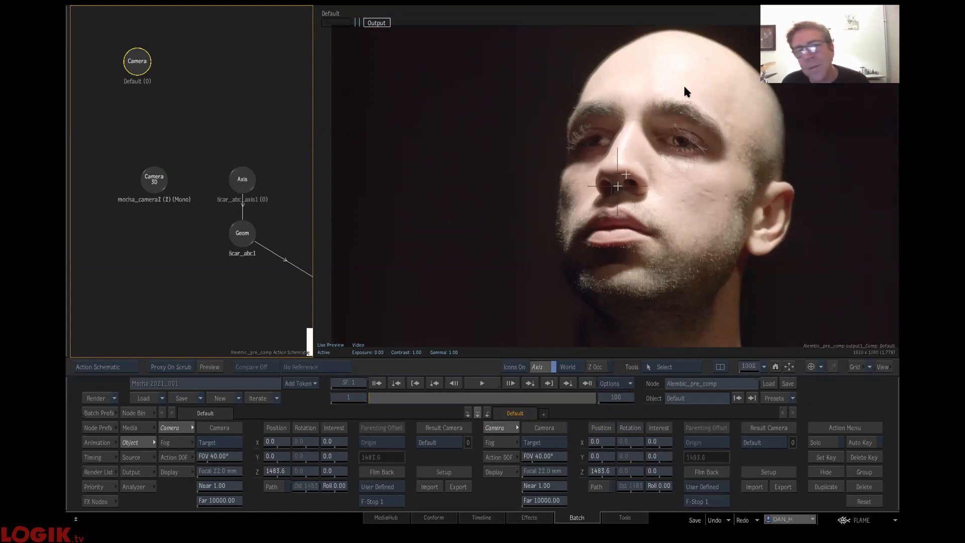
{"action": "left_click", "coordinate": [777, 444]}
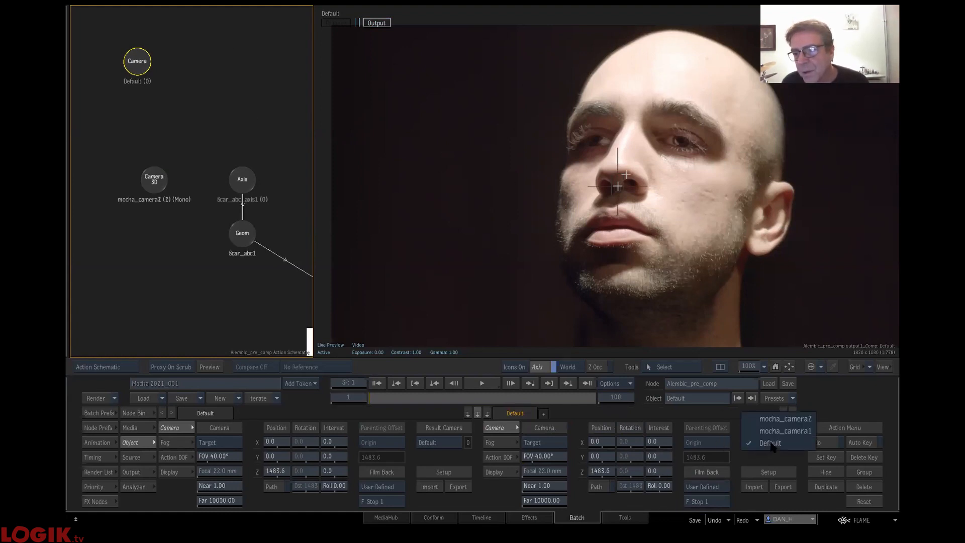
{"action": "left_click", "coordinate": [773, 431]}
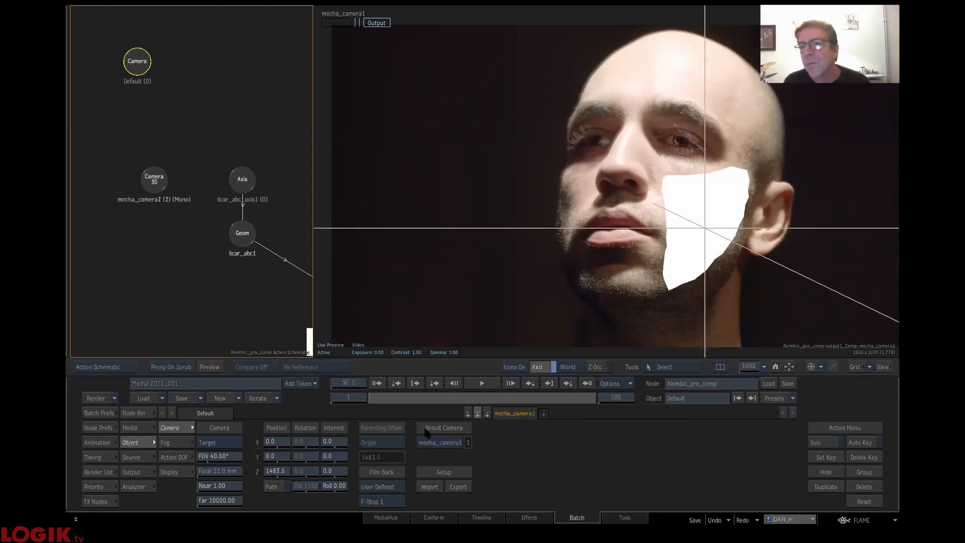
{"action": "left_click_drag", "start_coordinate": [406, 396], "coordinate": [275, 392]}
{"action": "left_click_drag", "start_coordinate": [572, 372], "coordinate": [311, 379]}
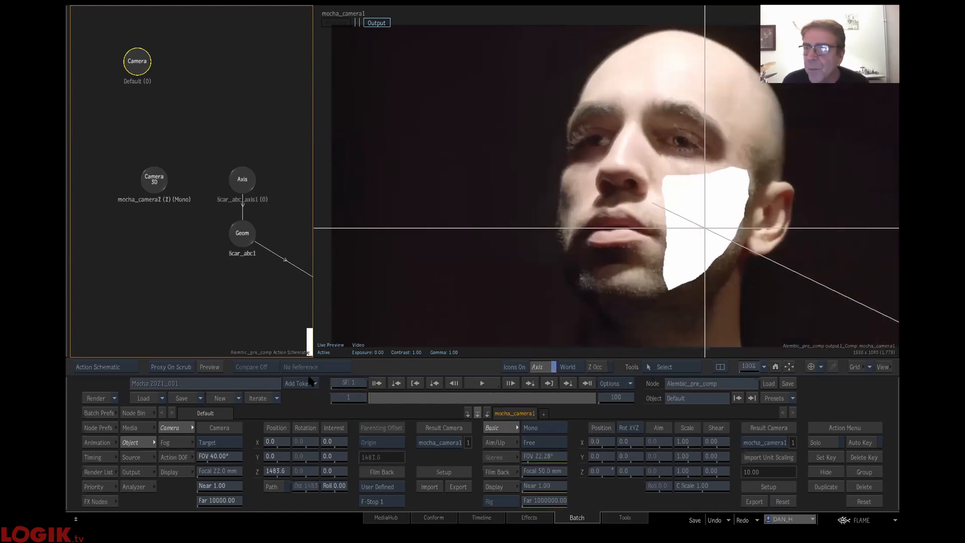
- Inspect the nodes attached to the scar_abc1 geometry and delete its existing diffuse map and the map's axis
{"action": "left_click_drag", "start_coordinate": [276, 157], "coordinate": [196, 104]}
{"action": "left_click", "coordinate": [166, 167]}
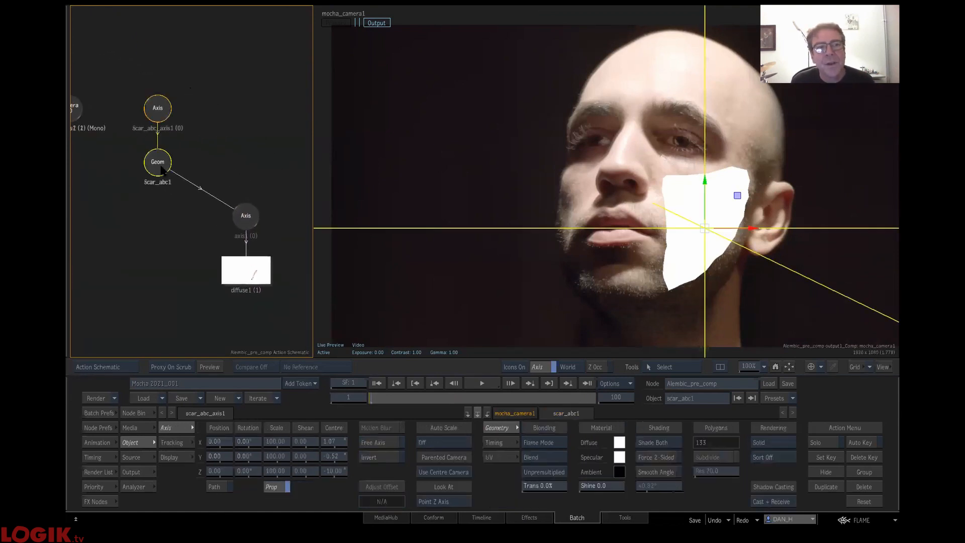
{"action": "left_click_drag", "start_coordinate": [223, 185], "coordinate": [282, 216]}
{"action": "left_click", "coordinate": [245, 216]}
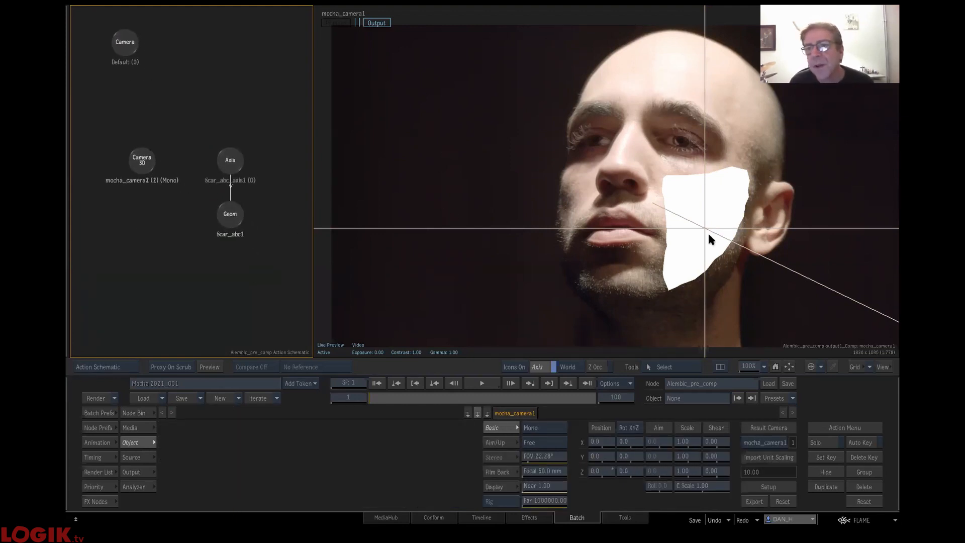
- Select the scar layer in the Action's media list, add it to the scar_abc1 geometry as a Diffuse Map, and scrub the clip
{"action": "left_click", "coordinate": [129, 428]}
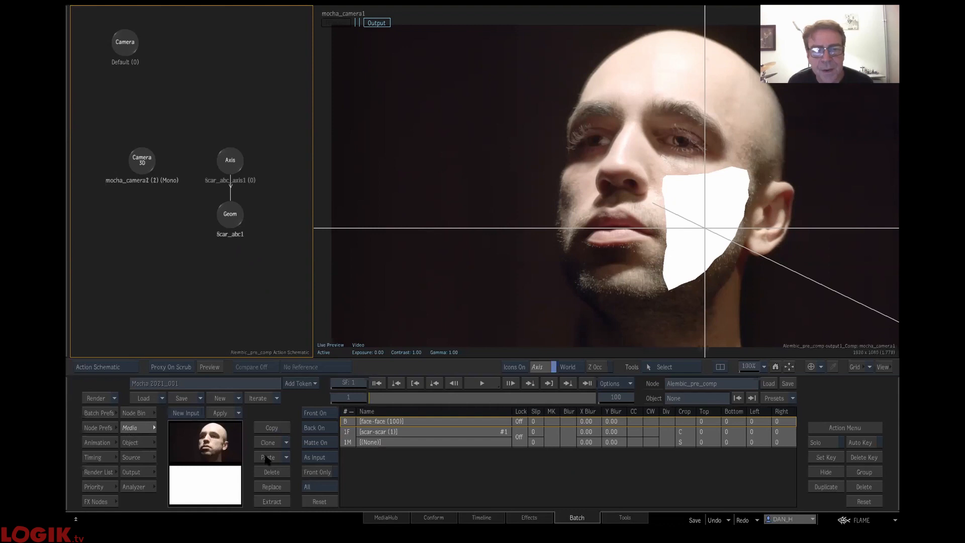
{"action": "left_click", "coordinate": [394, 487]}
{"action": "left_click", "coordinate": [354, 438]}
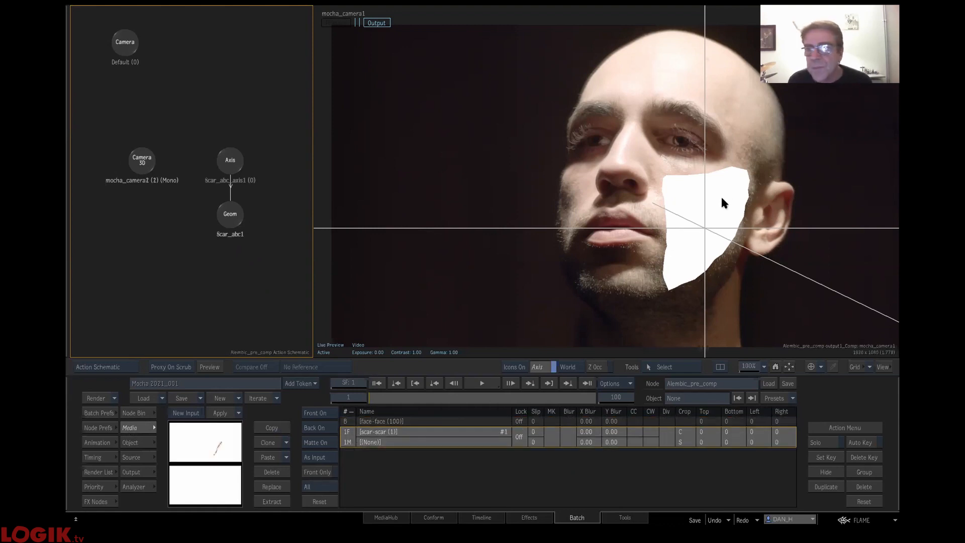
{"action": "right_click", "coordinate": [224, 218]}
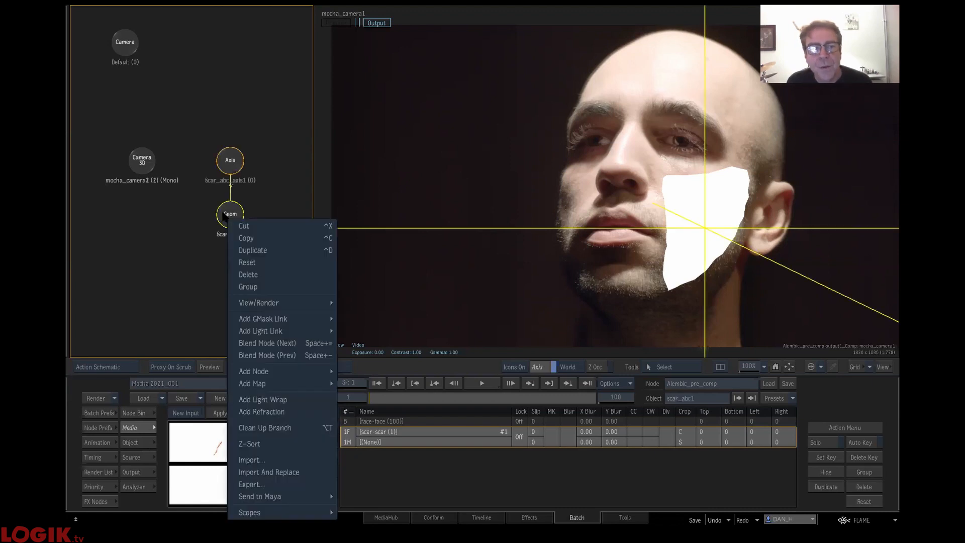
{"action": "mouse_move", "coordinate": [303, 391]}
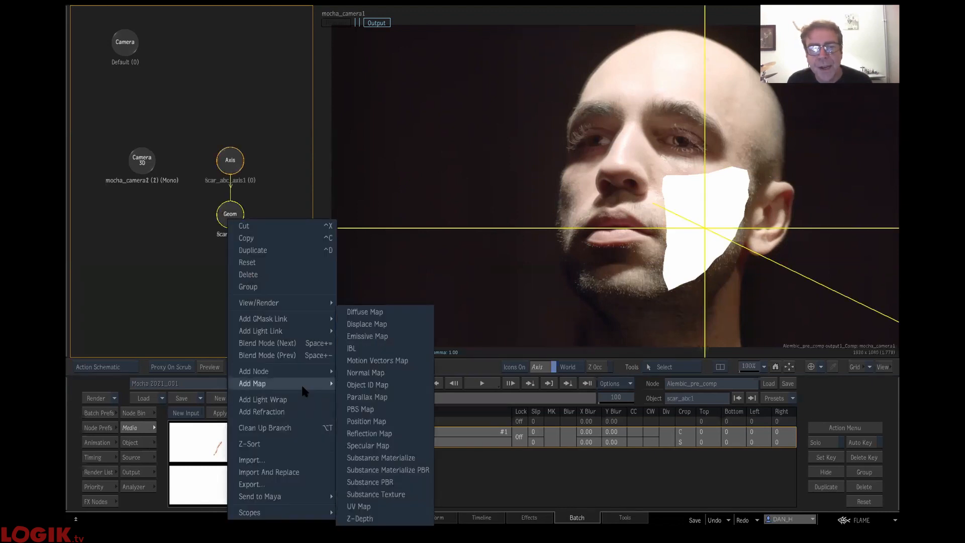
{"action": "left_click", "coordinate": [400, 311]}
{"action": "left_click_drag", "start_coordinate": [398, 397], "coordinate": [615, 398]}
{"action": "left_click_drag", "start_coordinate": [459, 401], "coordinate": [225, 396]}
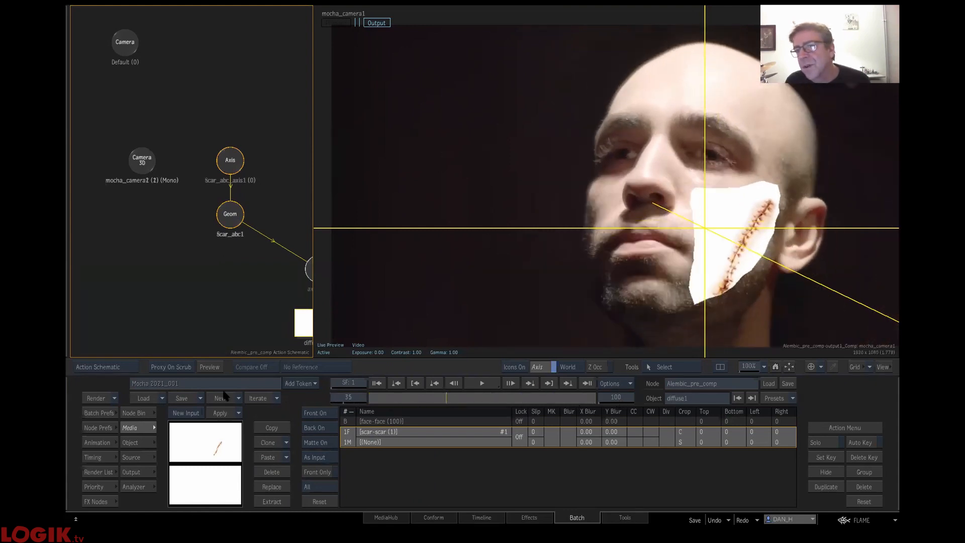
- Scale the diffuse map's axis to 86, and reposition and slightly rotate the scar within the cheek mesh
{"action": "left_click_drag", "start_coordinate": [267, 196], "coordinate": [201, 175]}
{"action": "left_click", "coordinate": [254, 255]}
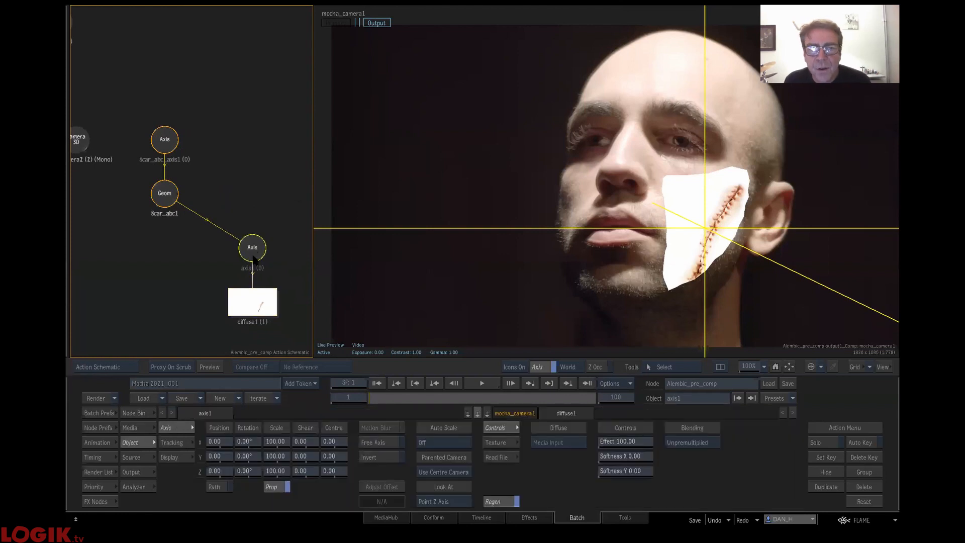
{"action": "left_click_drag", "start_coordinate": [282, 441], "coordinate": [245, 442]}
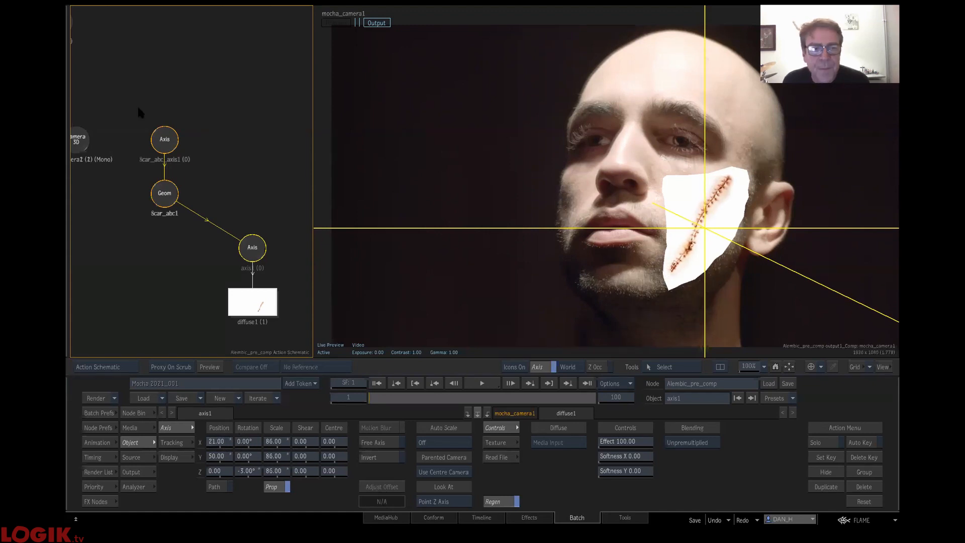
- Try the Min/Darken blend mode on the scar_abc1 geometry and test its transparency
{"action": "left_click", "coordinate": [164, 198]}
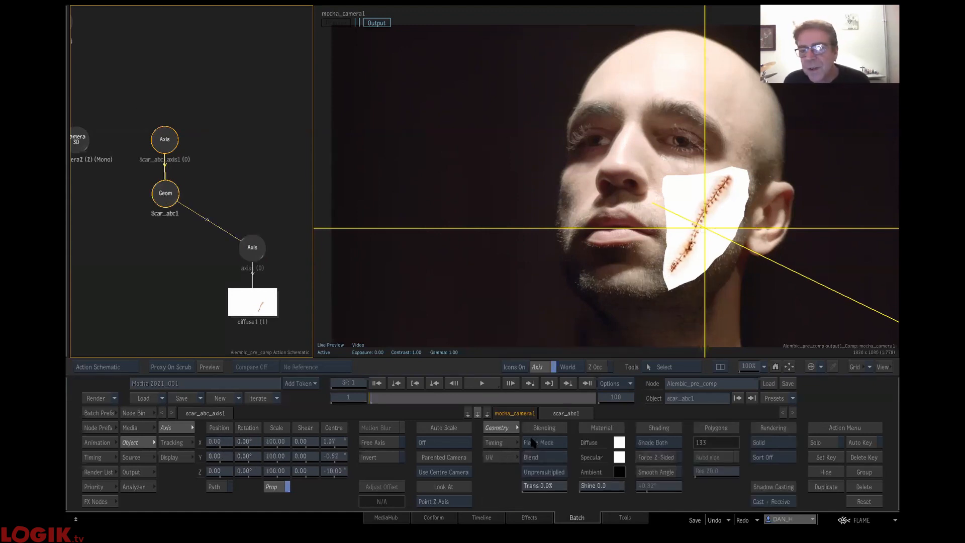
{"action": "left_click", "coordinate": [561, 454]}
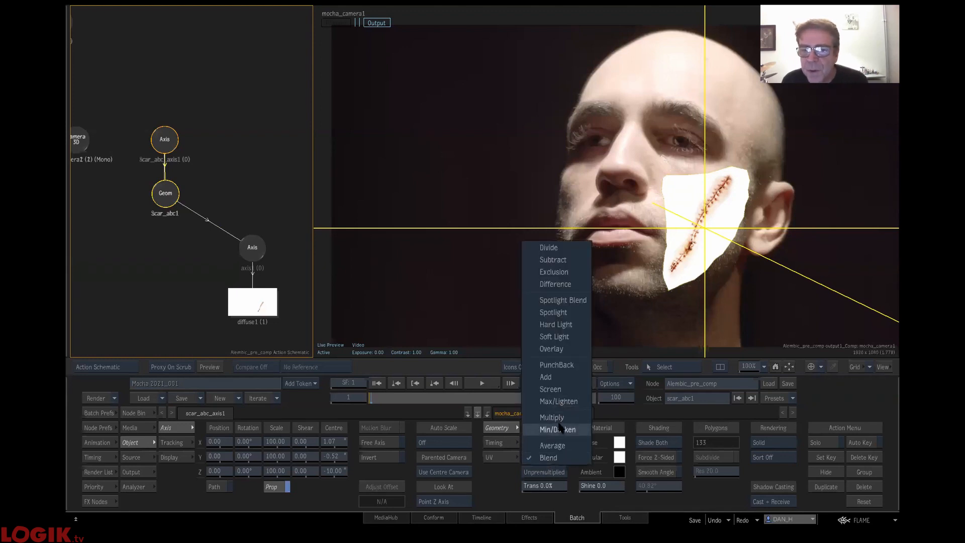
{"action": "left_click", "coordinate": [563, 430]}
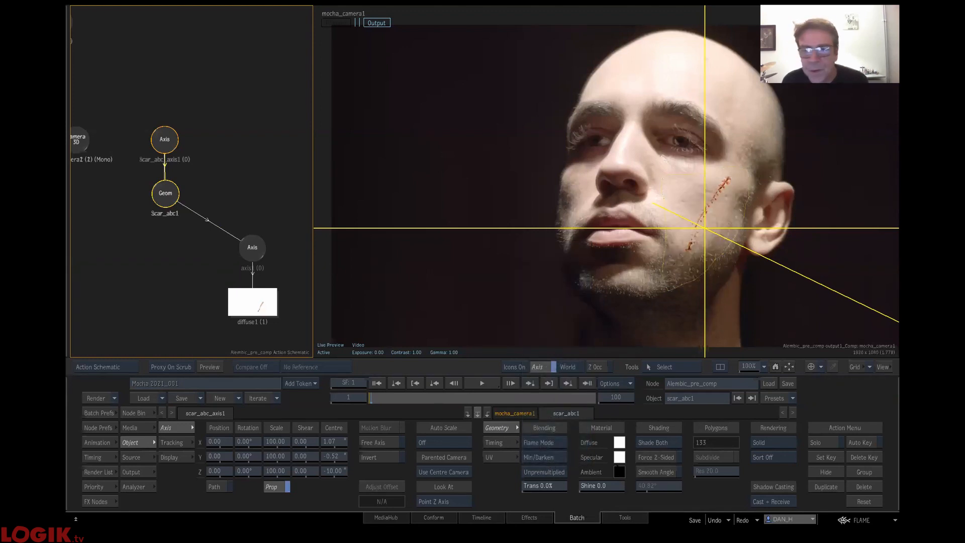
{"action": "left_click_drag", "start_coordinate": [545, 485], "coordinate": [76, 416]}
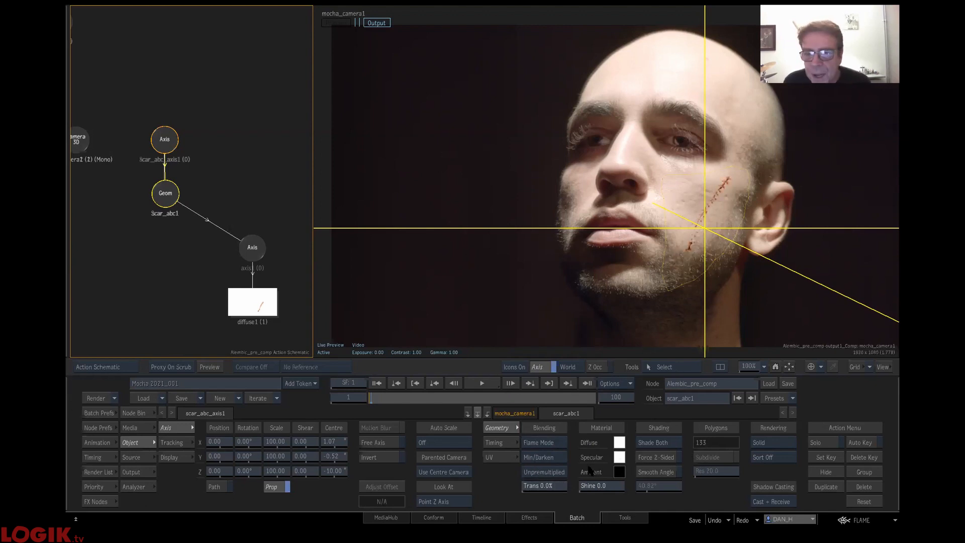
{"action": "left_click", "coordinate": [564, 472]}
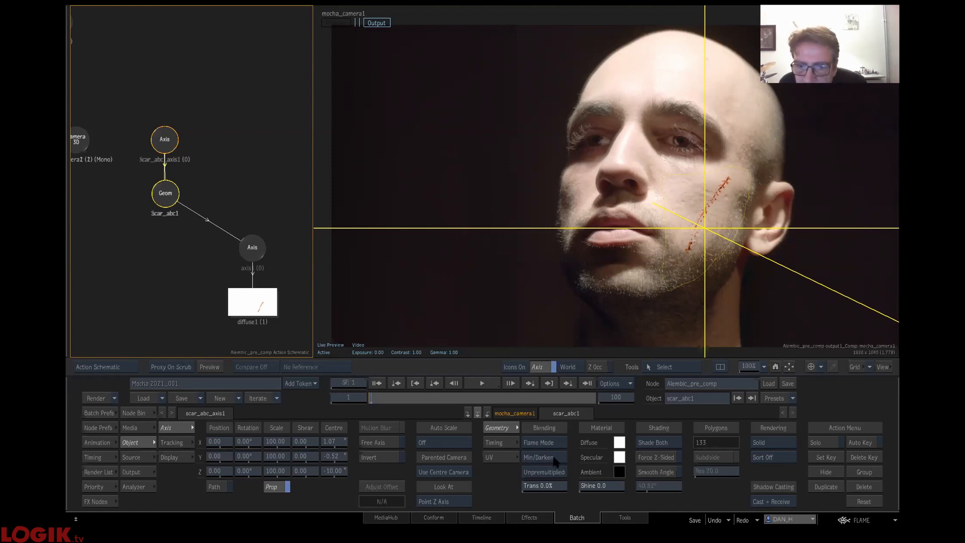
- Set the scar_abc1 geometry's blend mode to Multiply, fine-tune its transparency, and scrub to frame 84
{"action": "left_click", "coordinate": [554, 458]}
{"action": "left_click", "coordinate": [564, 444]}
{"action": "mouse_move", "coordinate": [562, 510]}
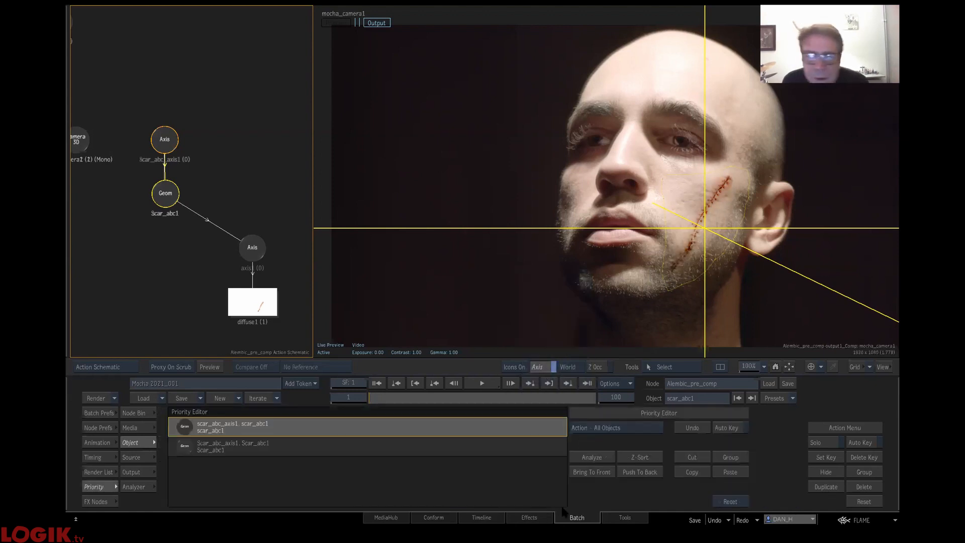
{"action": "left_click_drag", "start_coordinate": [542, 486], "coordinate": [610, 475]}
{"action": "left_click_drag", "start_coordinate": [382, 402], "coordinate": [554, 375]}
- Return to the batch schematic, move Final_Comp and the face clip up, and place the Warp_Scar node below the other nodes
{"action": "double_click", "coordinate": [218, 41]}
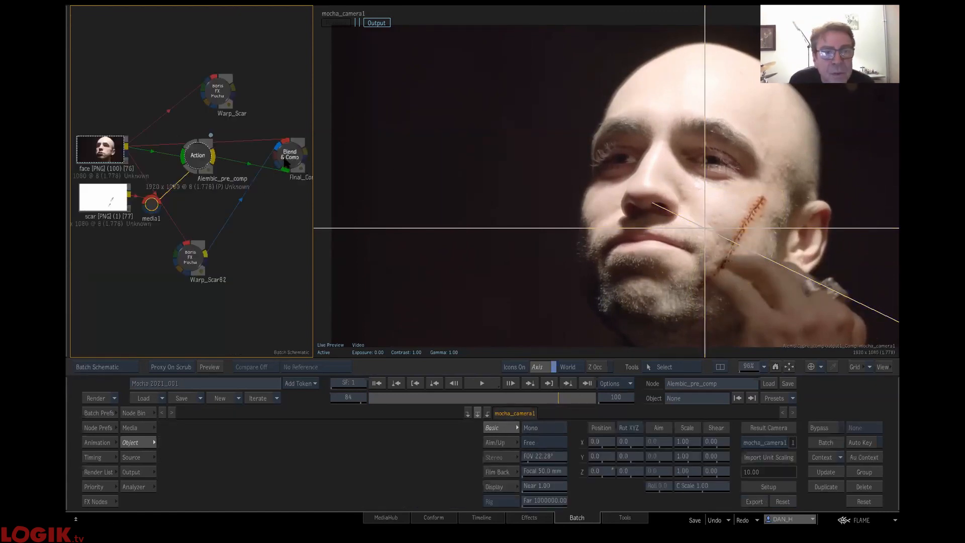
{"action": "left_click_drag", "start_coordinate": [285, 160], "coordinate": [285, 137]}
{"action": "left_click_drag", "start_coordinate": [103, 146], "coordinate": [101, 113]}
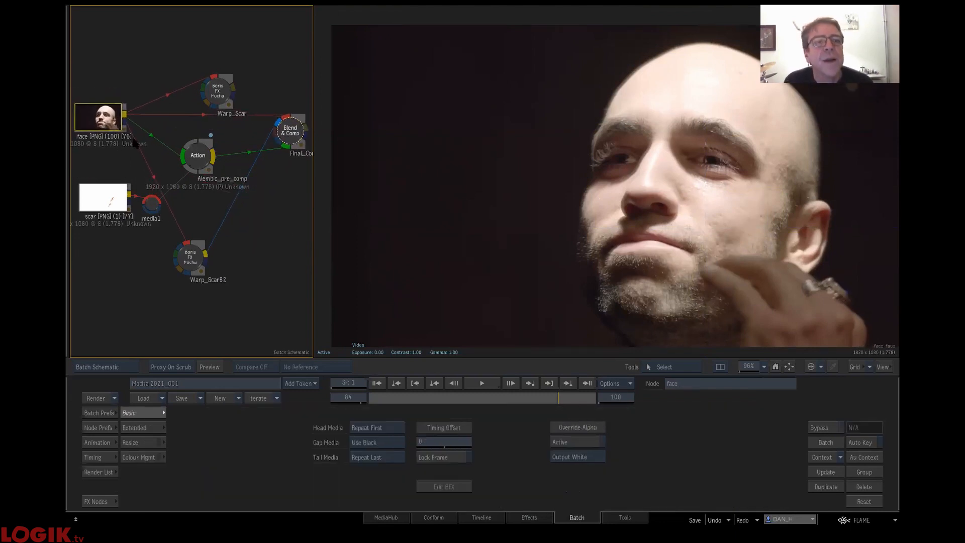
{"action": "left_click_drag", "start_coordinate": [217, 92], "coordinate": [173, 301]}
{"action": "left_click_drag", "start_coordinate": [104, 271], "coordinate": [149, 289]}
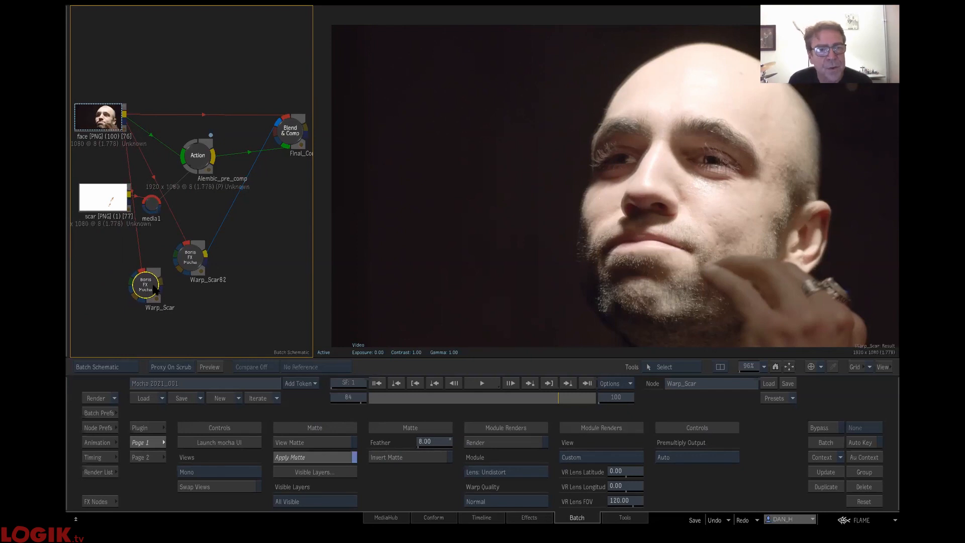
- View Warp_Scar's matte with the FACE layer hidden and the HAND layer visible, and scrub back to frame 1
{"action": "left_click", "coordinate": [315, 442]}
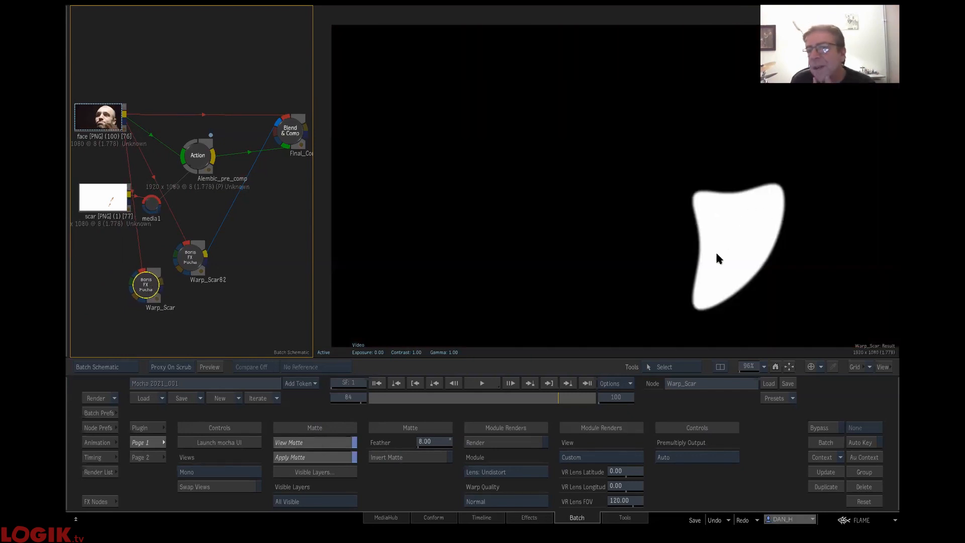
{"action": "left_click", "coordinate": [325, 473]}
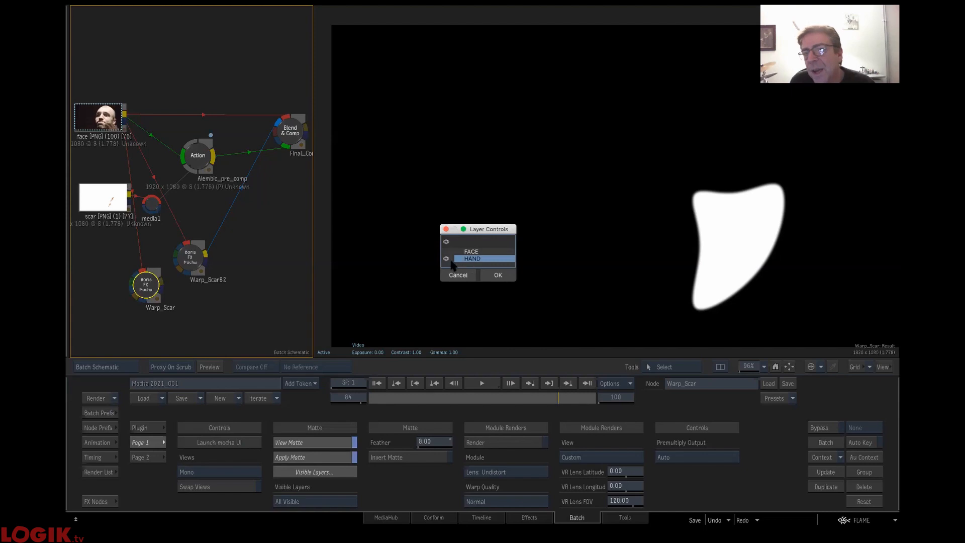
{"action": "left_click", "coordinate": [490, 275]}
{"action": "left_click_drag", "start_coordinate": [391, 401], "coordinate": [229, 435]}
- Try to rewire Final_Comp with Warp_Scar's matte, the Alembic_pre_comp result and the face clip
{"action": "left_click_drag", "start_coordinate": [189, 258], "coordinate": [242, 243]}
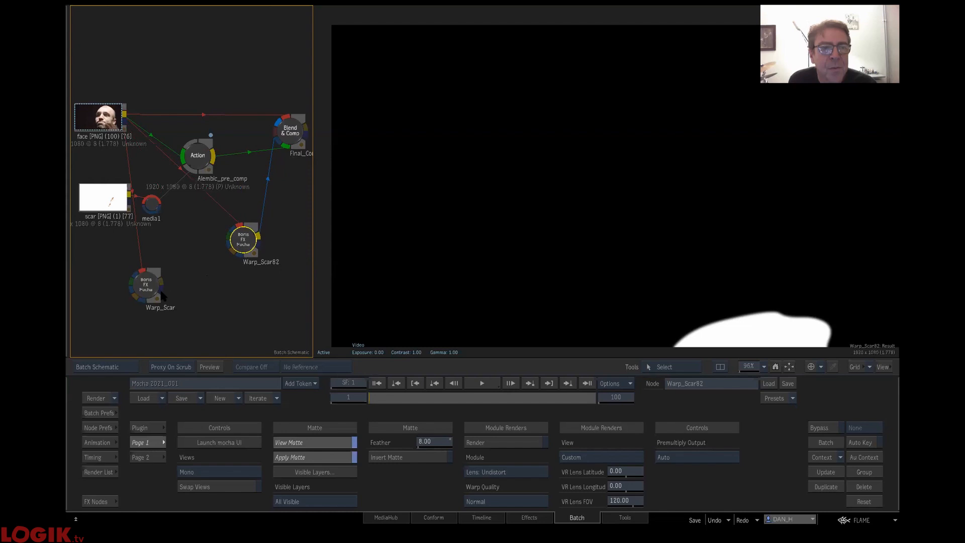
{"action": "left_click_drag", "start_coordinate": [182, 218], "coordinate": [280, 191]}
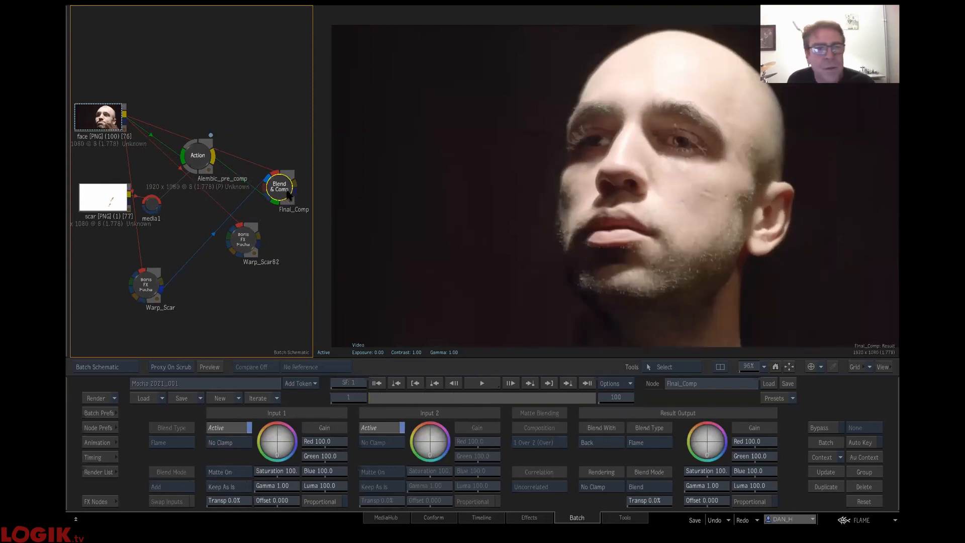
{"action": "left_click_drag", "start_coordinate": [275, 191], "coordinate": [276, 139]}
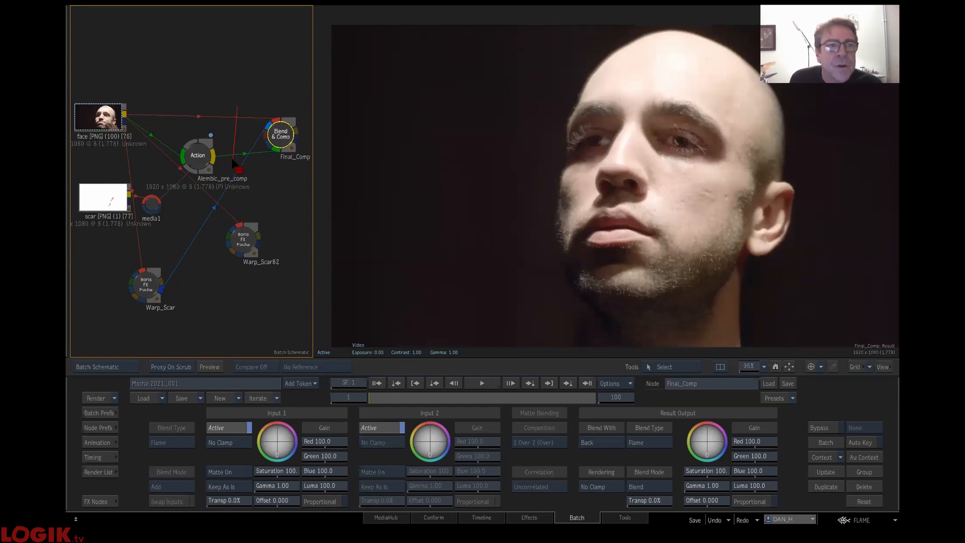
{"action": "mouse_move", "coordinate": [225, 162]}
{"action": "left_mouse_down"}
{"action": "mouse_move", "coordinate": [217, 155]}
{"action": "mouse_move", "coordinate": [261, 140]}
{"action": "left_mouse_up"}
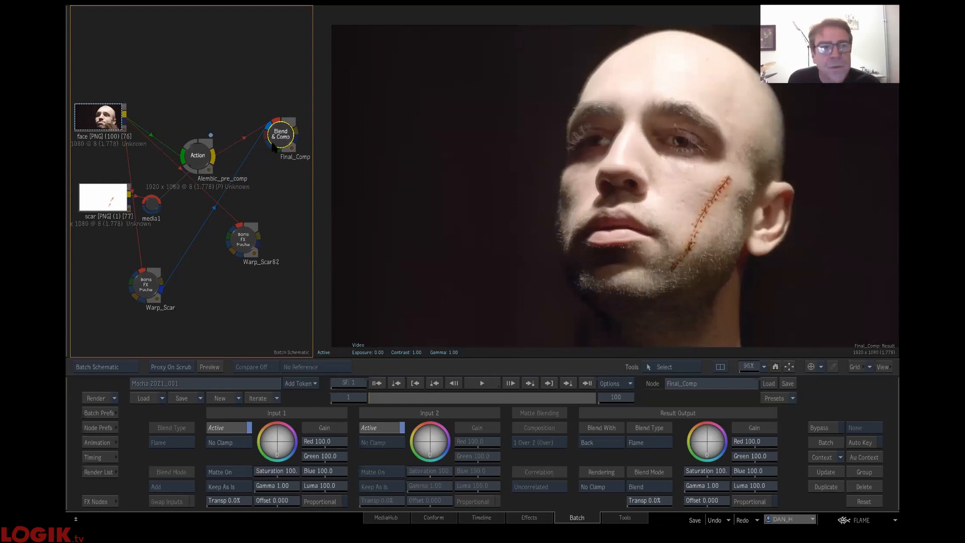
{"action": "left_click_drag", "start_coordinate": [128, 117], "coordinate": [280, 123]}
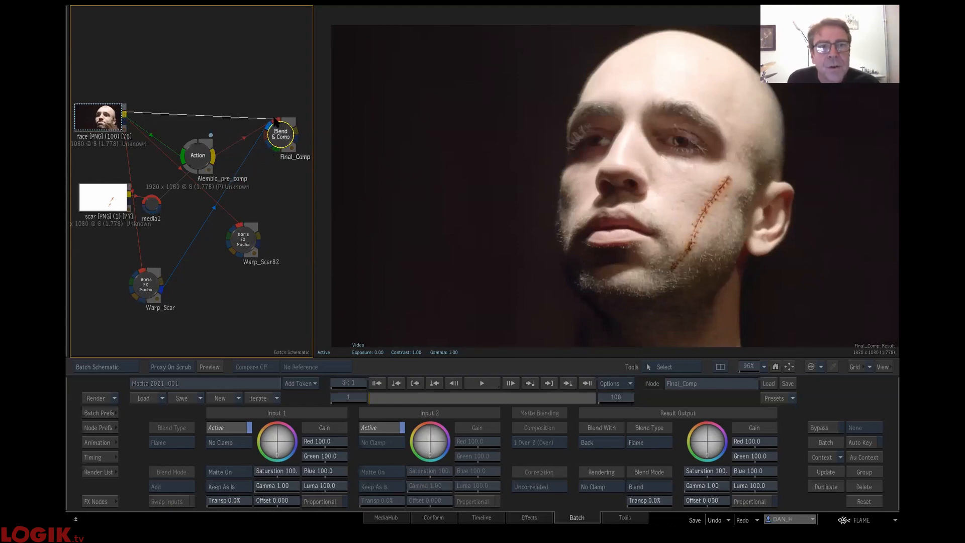
{"action": "mouse_move", "coordinate": [128, 114]}
{"action": "left_mouse_down"}
{"action": "mouse_move", "coordinate": [200, 150]}
{"action": "mouse_move", "coordinate": [268, 162]}
{"action": "mouse_move", "coordinate": [269, 147]}
{"action": "mouse_move", "coordinate": [275, 153]}
{"action": "mouse_move", "coordinate": [239, 153]}
{"action": "left_mouse_up"}
- Load the saved 04 Scar FN setup from the user bin into the batch and view its Final_Comp88 result at frame 1
{"action": "left_click", "coordinate": [100, 501]}
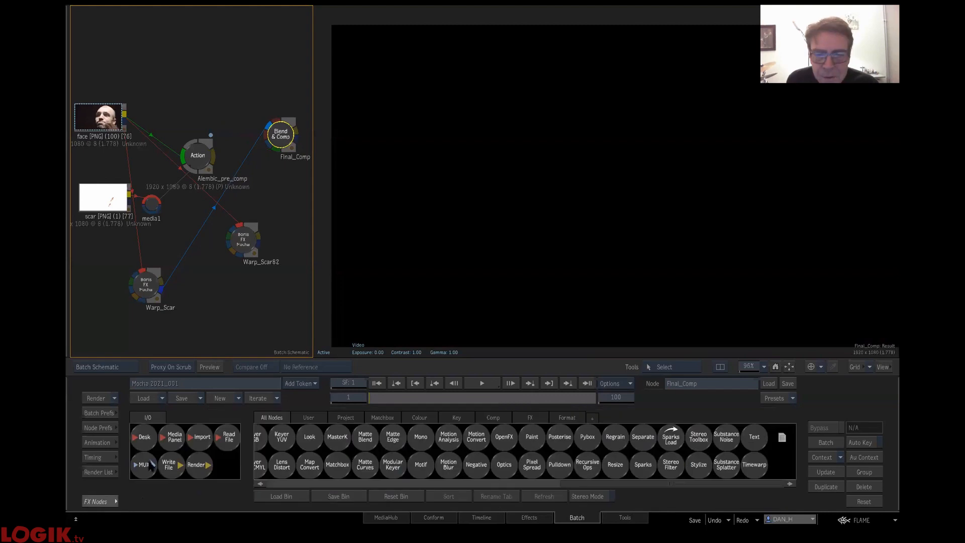
{"action": "left_click", "coordinate": [309, 417]}
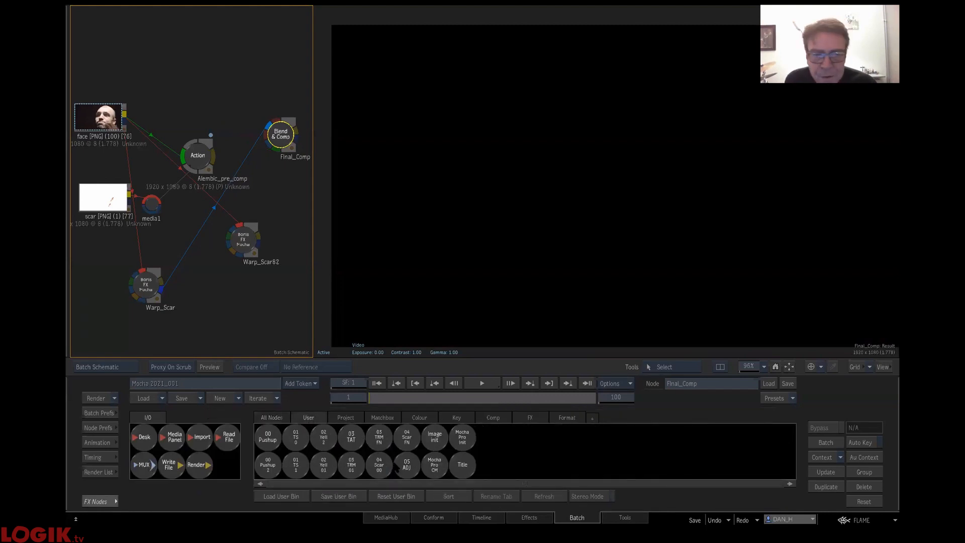
{"action": "left_click_drag", "start_coordinate": [407, 437], "coordinate": [240, 146]}
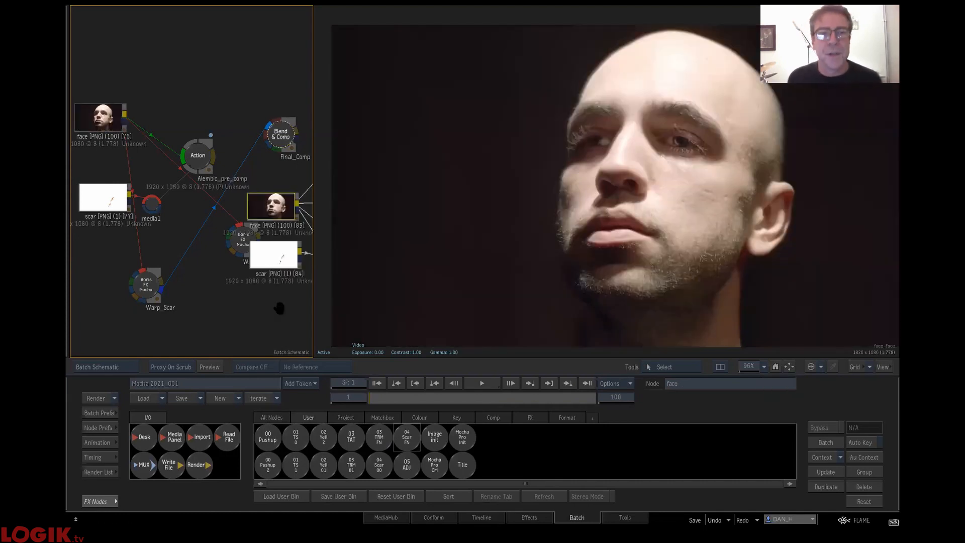
{"action": "left_click_drag", "start_coordinate": [279, 308], "coordinate": [97, 254]}
{"action": "left_click_drag", "start_coordinate": [264, 165], "coordinate": [380, 274]}
{"action": "left_click_drag", "start_coordinate": [385, 397], "coordinate": [357, 274]}
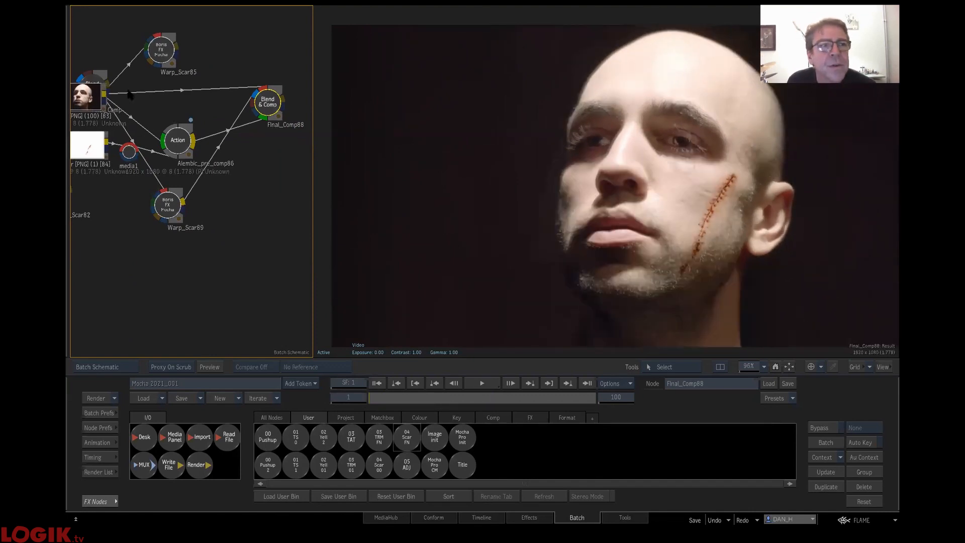
- Check Final_Comp88's OutMatte at frames 1 and 75, and switch the view back to its Result
{"action": "left_click_drag", "start_coordinate": [88, 97], "coordinate": [130, 154]}
{"action": "left_click_drag", "start_coordinate": [243, 131], "coordinate": [222, 128]}
{"action": "left_click", "coordinate": [294, 156]}
{"action": "left_click", "coordinate": [558, 185]}
{"action": "key", "text": "F4"}
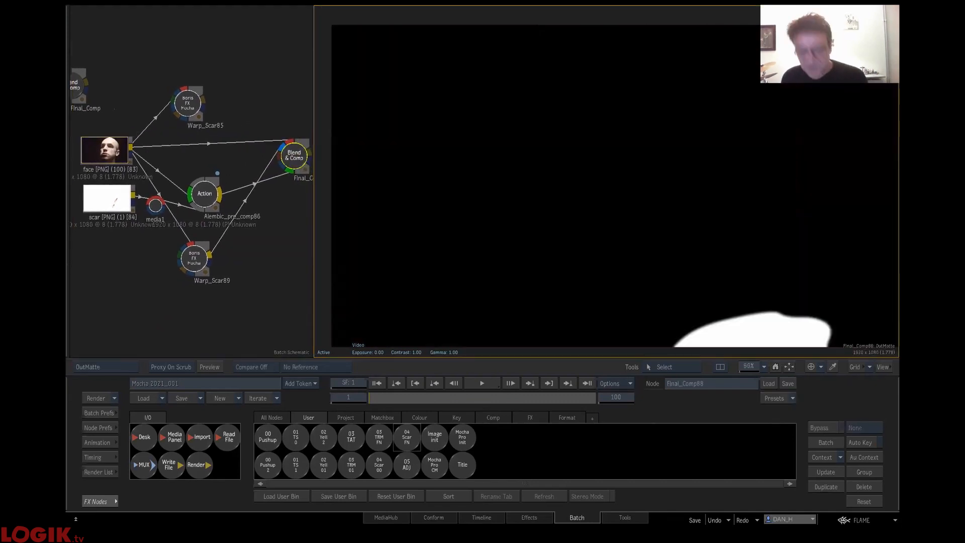
{"action": "left_click", "coordinate": [545, 401]}
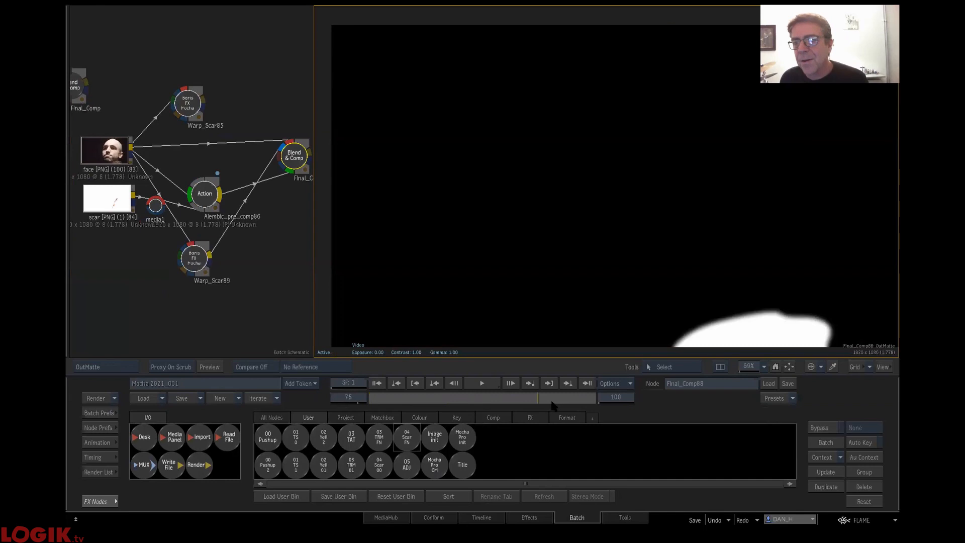
{"action": "key", "text": "F4"}
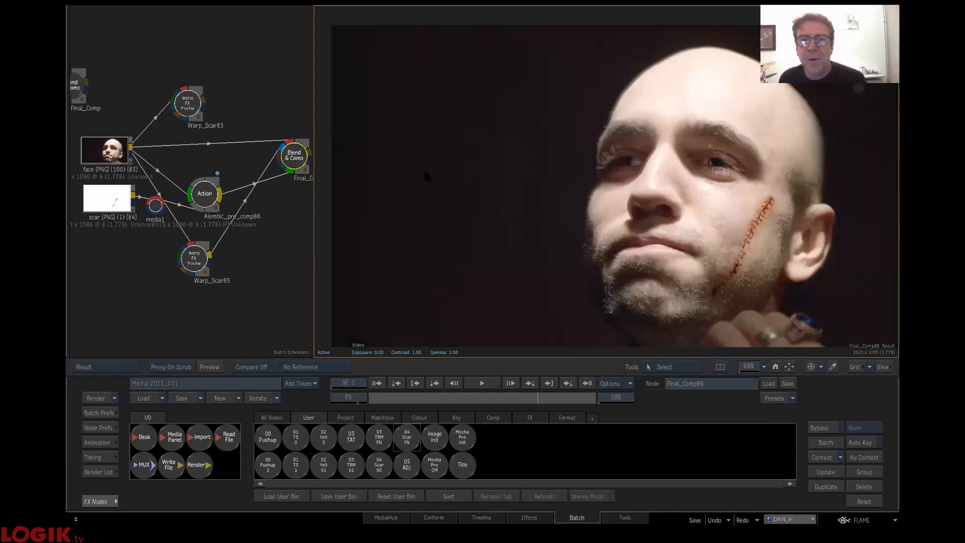
- Bring the whole Final_Comp88 setup into view and scrub to frame 53 to review the scar composite
{"action": "left_click_drag", "start_coordinate": [294, 156], "coordinate": [275, 151]}
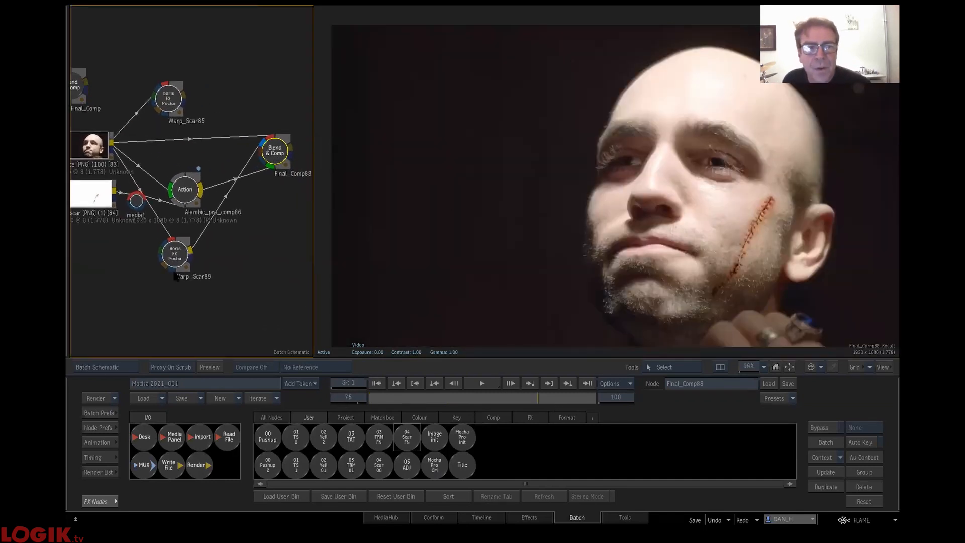
{"action": "mouse_move", "coordinate": [535, 398]}
{"action": "left_mouse_down"}
{"action": "mouse_move", "coordinate": [582, 396]}
{"action": "mouse_move", "coordinate": [527, 400]}
{"action": "mouse_move", "coordinate": [604, 372]}
{"action": "mouse_move", "coordinate": [419, 410]}
{"action": "mouse_move", "coordinate": [422, 425]}
{"action": "mouse_move", "coordinate": [527, 477]}
{"action": "mouse_move", "coordinate": [473, 384]}
{"action": "mouse_move", "coordinate": [487, 398]}
{"action": "left_mouse_up"}
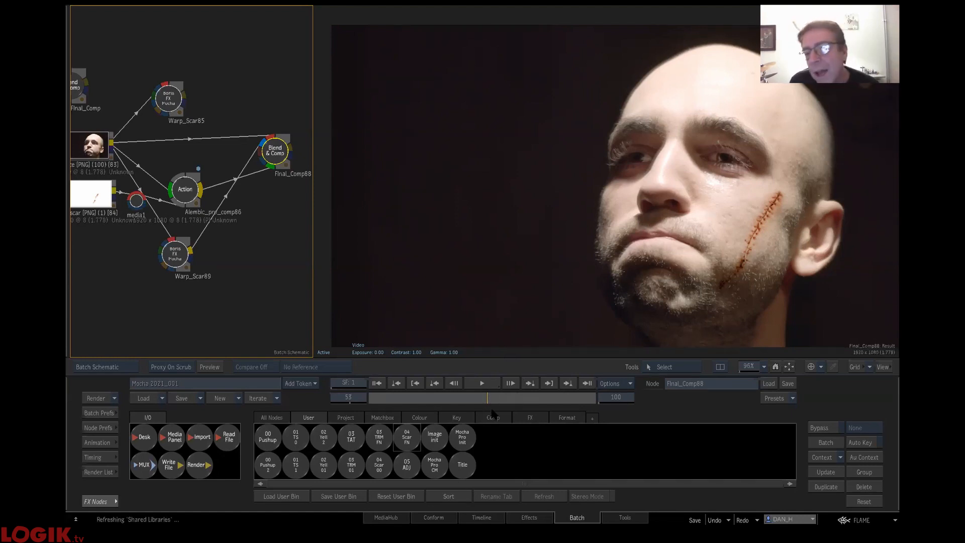
{"action": "left_click_drag", "start_coordinate": [488, 399], "coordinate": [491, 398]}
{"action": "left_click_drag", "start_coordinate": [489, 400], "coordinate": [488, 401]}
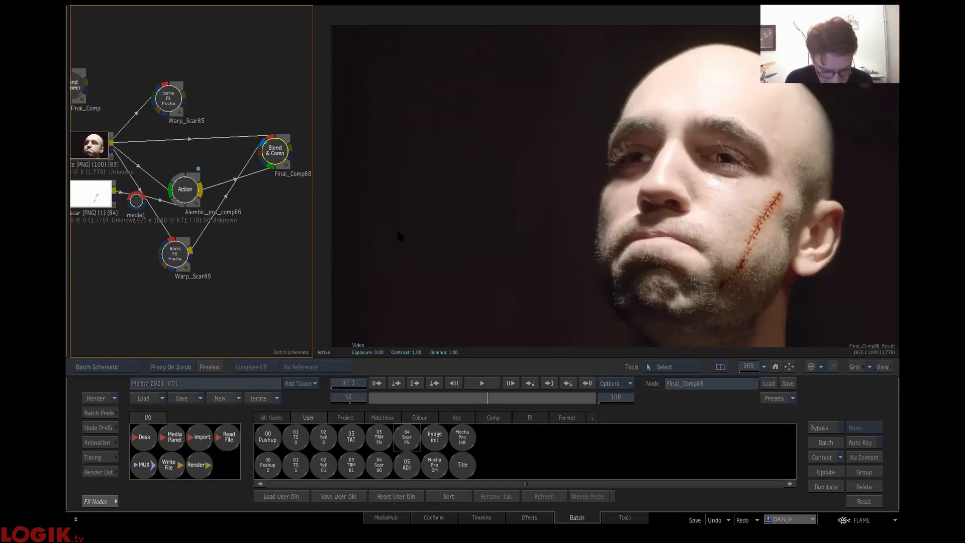
- Clear the Final_Comp88 setup and all remaining scar compositing nodes from the batch
{"action": "left_click_drag", "start_coordinate": [274, 141], "coordinate": [350, 506]}
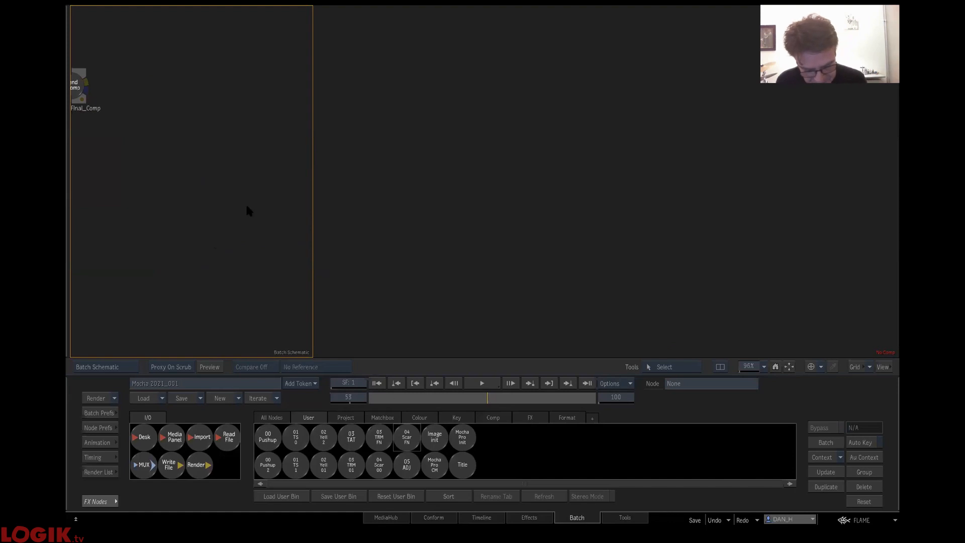
{"action": "left_click_drag", "start_coordinate": [240, 215], "coordinate": [340, 296]}
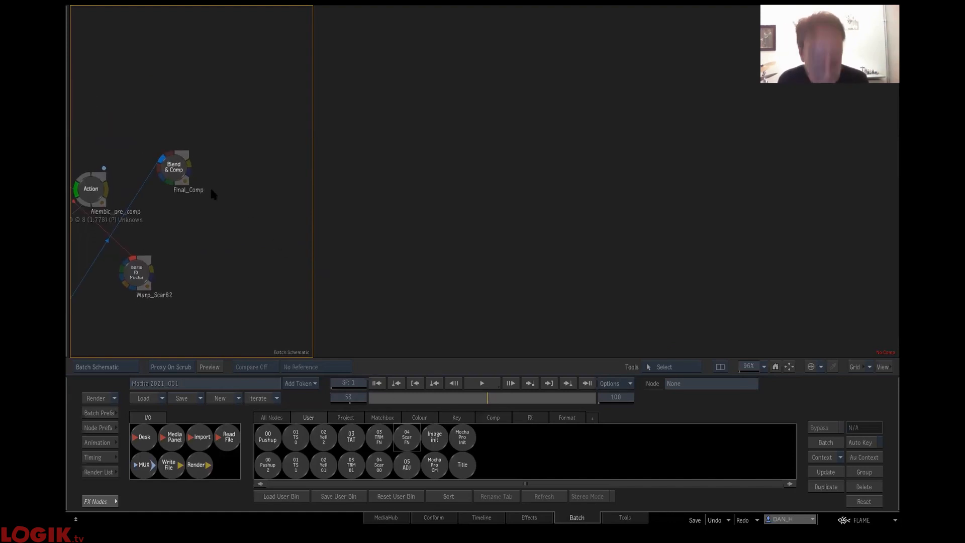
{"action": "key", "text": "ctrl+a"}
{"action": "left_click_drag", "start_coordinate": [174, 168], "coordinate": [255, 508]}
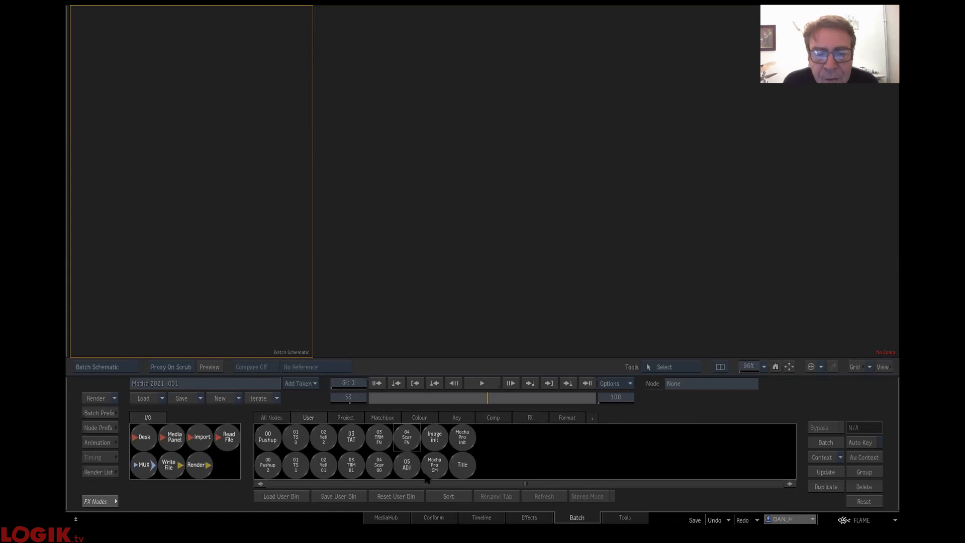
- Load the saved 05 ADJ setup into the batch and launch the Mocha interface from its Start node at frame 1
{"action": "left_click_drag", "start_coordinate": [406, 462], "coordinate": [204, 141]}
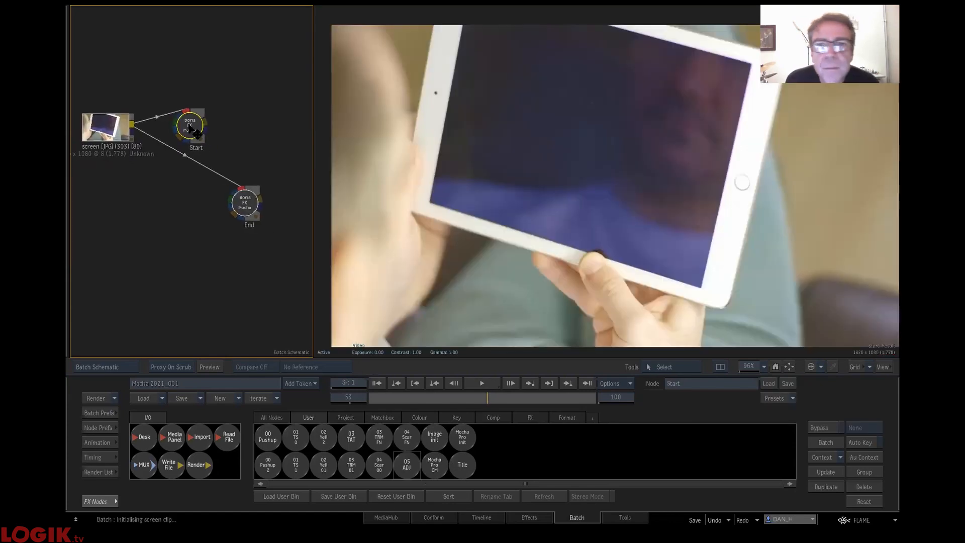
{"action": "left_click", "coordinate": [197, 120]}
{"action": "double_click", "coordinate": [197, 120]}
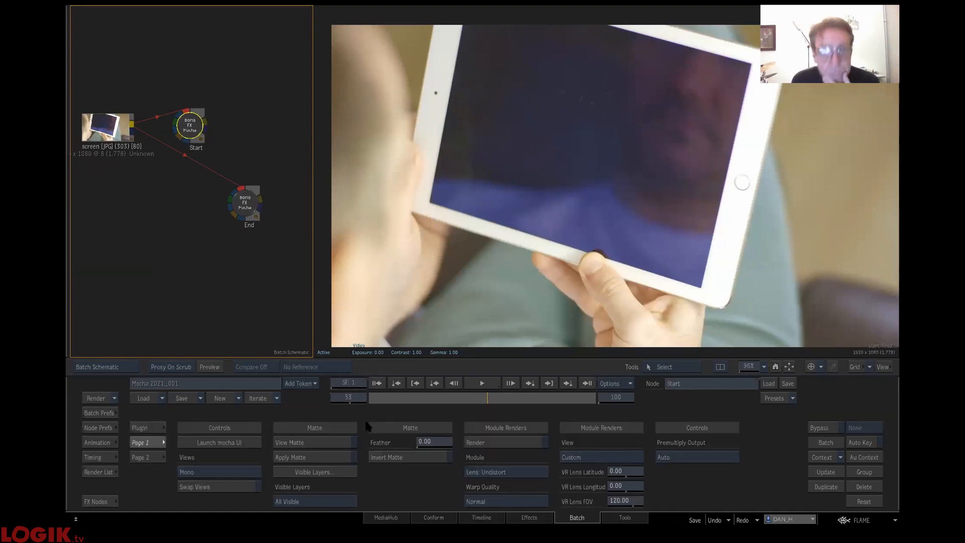
{"action": "left_click", "coordinate": [430, 398]}
{"action": "left_click_drag", "start_coordinate": [546, 412], "coordinate": [324, 442]}
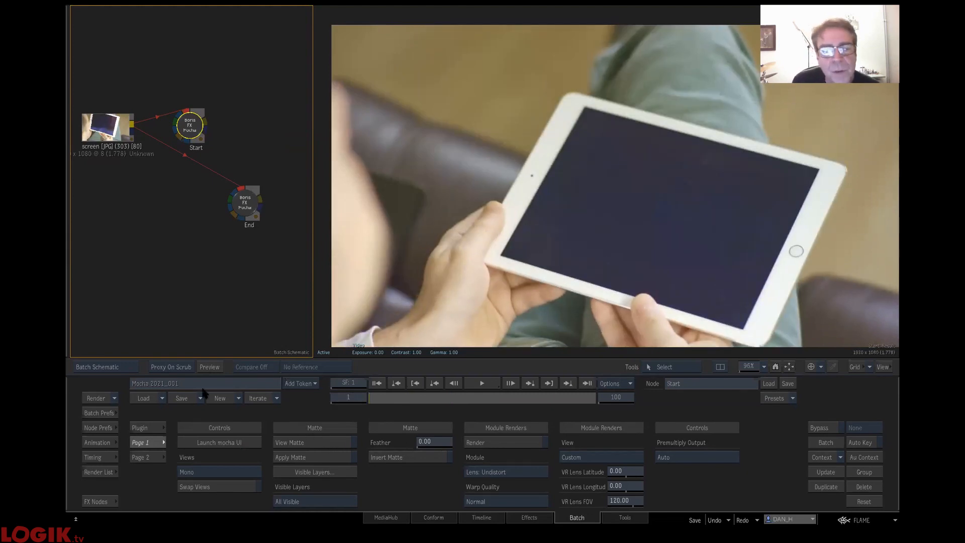
{"action": "left_click", "coordinate": [213, 445]}
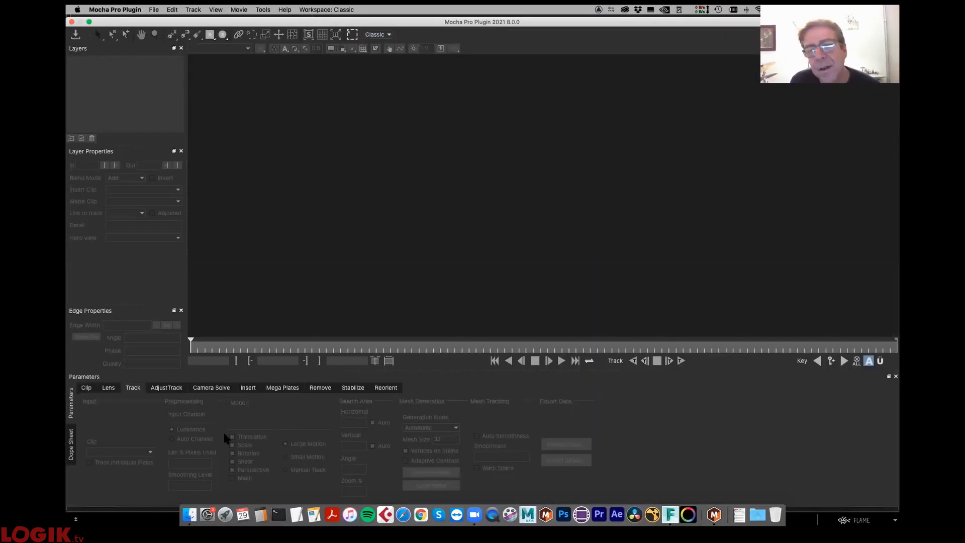
- Hide Layer 1's spline outline and handles in the viewer, keeping the planar surface displayed over the tablet screen
{"action": "left_click", "coordinate": [491, 168]}
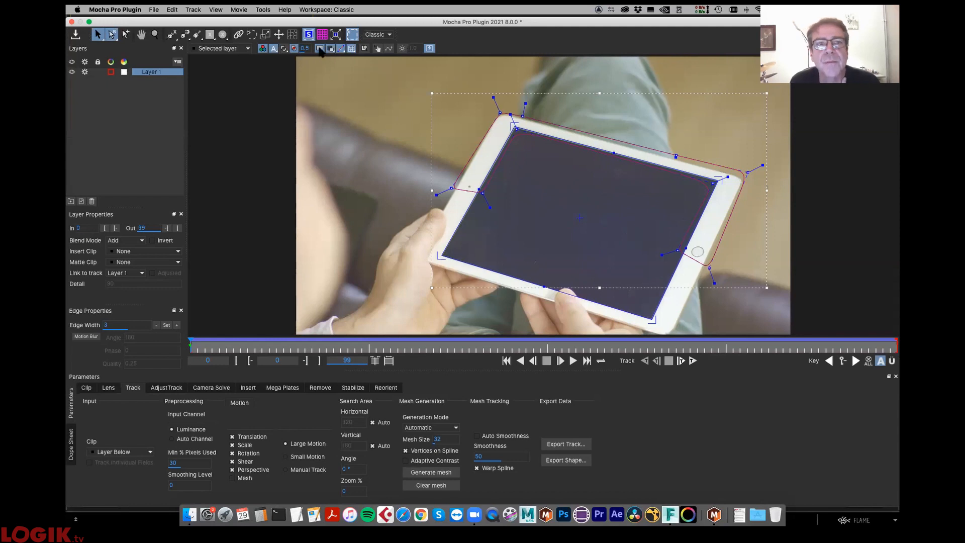
{"action": "left_click", "coordinate": [285, 51]}
{"action": "left_click", "coordinate": [285, 51]}
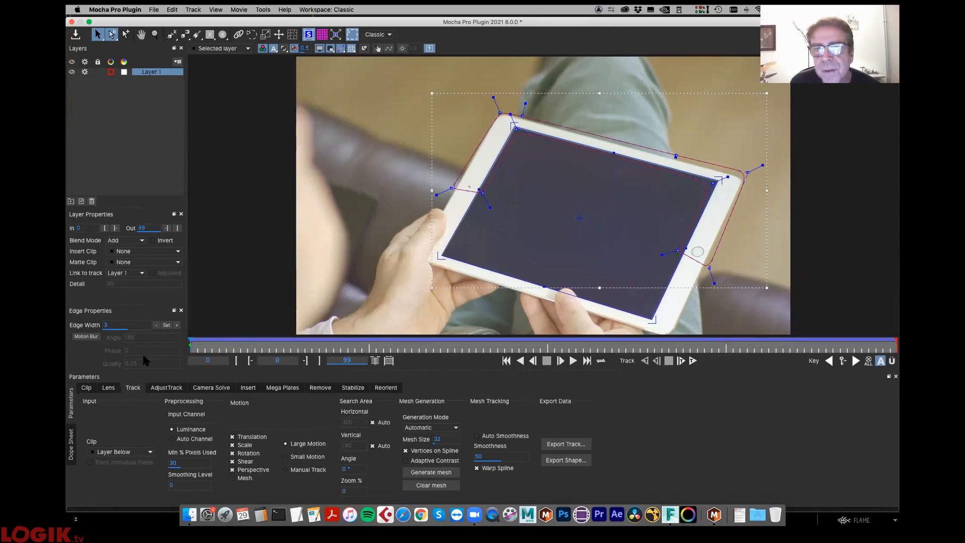
{"action": "left_click_drag", "start_coordinate": [198, 348], "coordinate": [89, 337]}
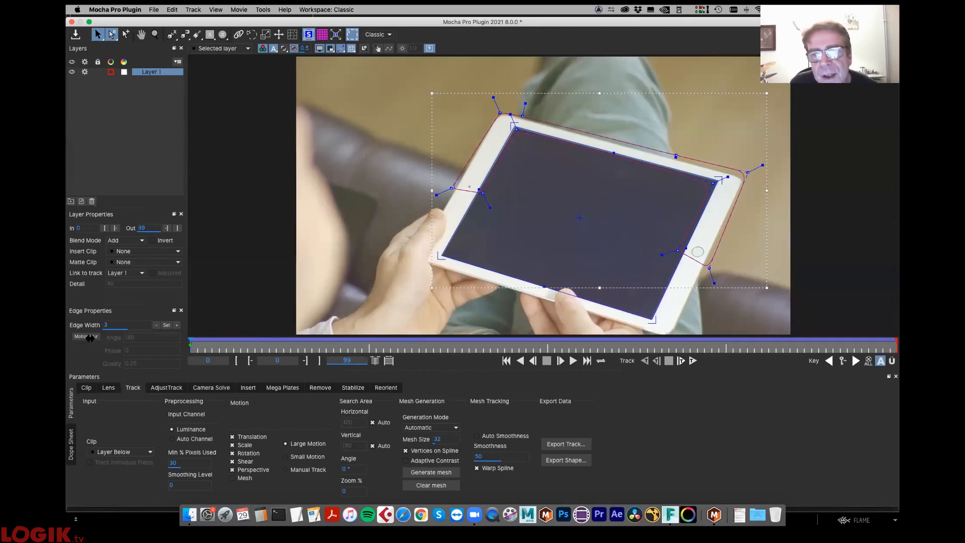
{"action": "left_click", "coordinate": [330, 48]}
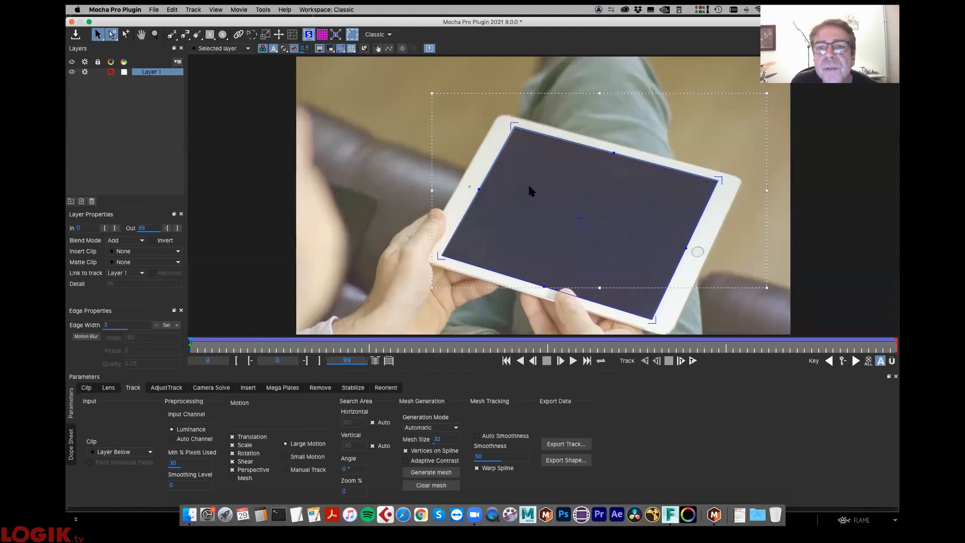
{"action": "left_click", "coordinate": [308, 35]}
{"action": "left_click", "coordinate": [308, 35]}
{"action": "left_click", "coordinate": [309, 35]}
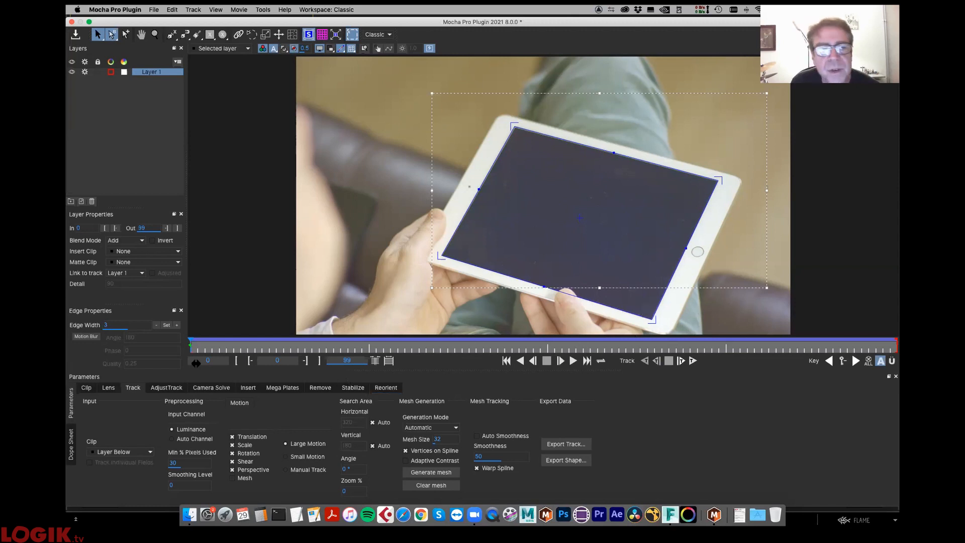
- Scrub to frame 75 and back to frame 0 to check how the surface follows the tablet screen
{"action": "left_click_drag", "start_coordinate": [204, 351], "coordinate": [534, 347]}
{"action": "left_click", "coordinate": [532, 361]}
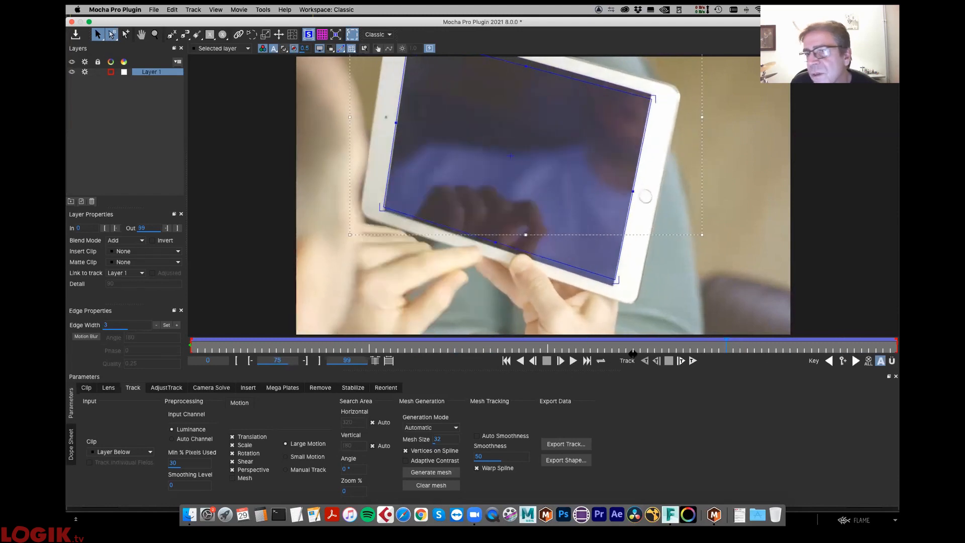
{"action": "left_click_drag", "start_coordinate": [101, 362], "coordinate": [136, 386]}
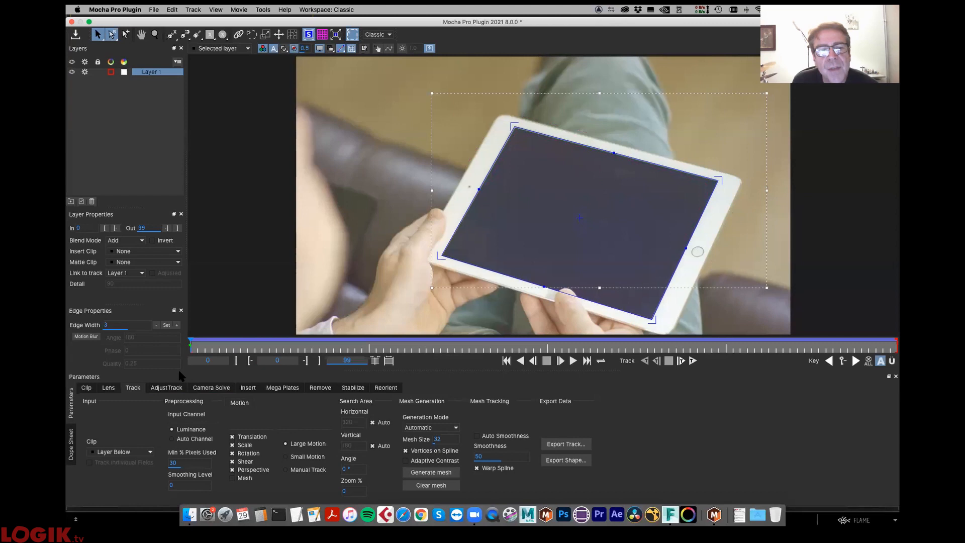
- Open AdjustTrack for Layer 1, look at its Classic mode, and return to Transform mode at frame 0
{"action": "left_click", "coordinate": [159, 389]}
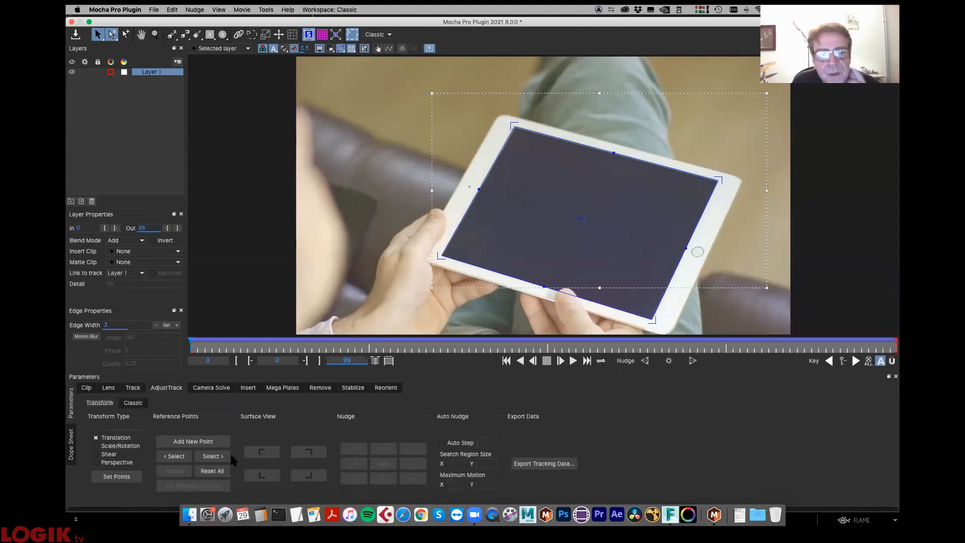
{"action": "left_click", "coordinate": [134, 403]}
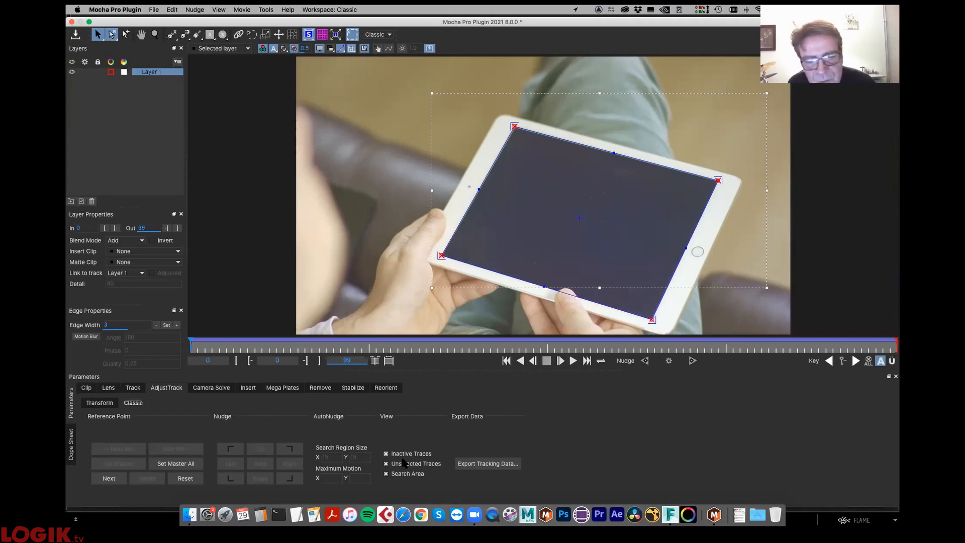
{"action": "left_click", "coordinate": [99, 405]}
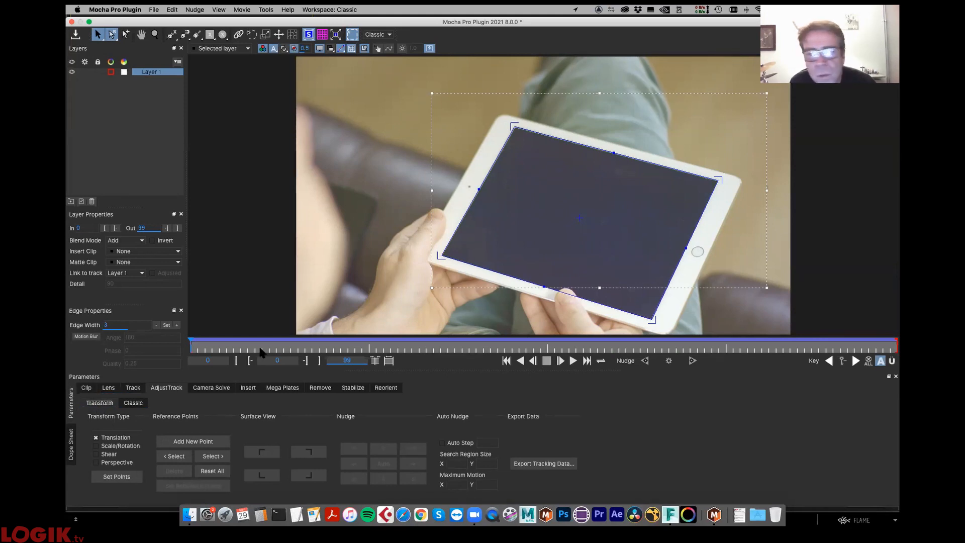
{"action": "left_click_drag", "start_coordinate": [214, 347], "coordinate": [71, 384]}
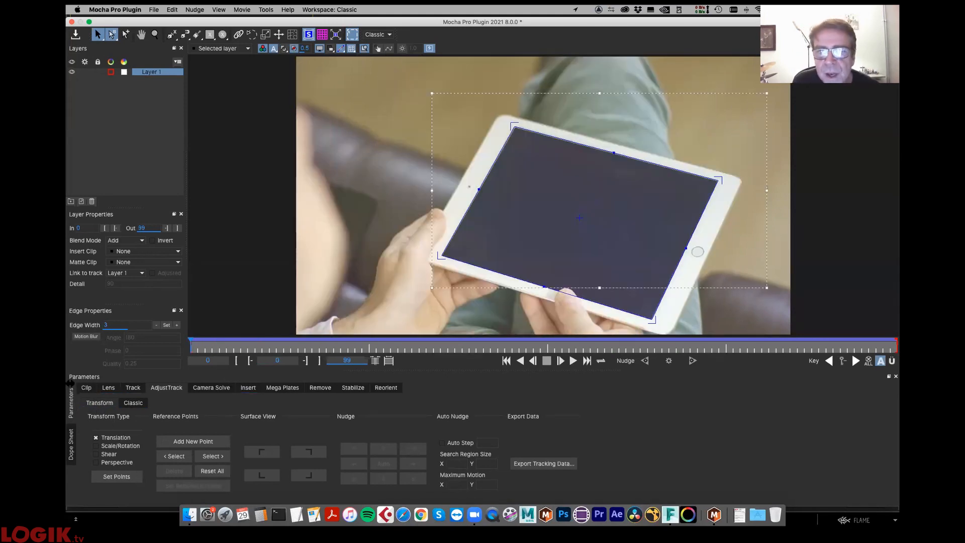
{"action": "left_click_drag", "start_coordinate": [207, 346], "coordinate": [172, 346]}
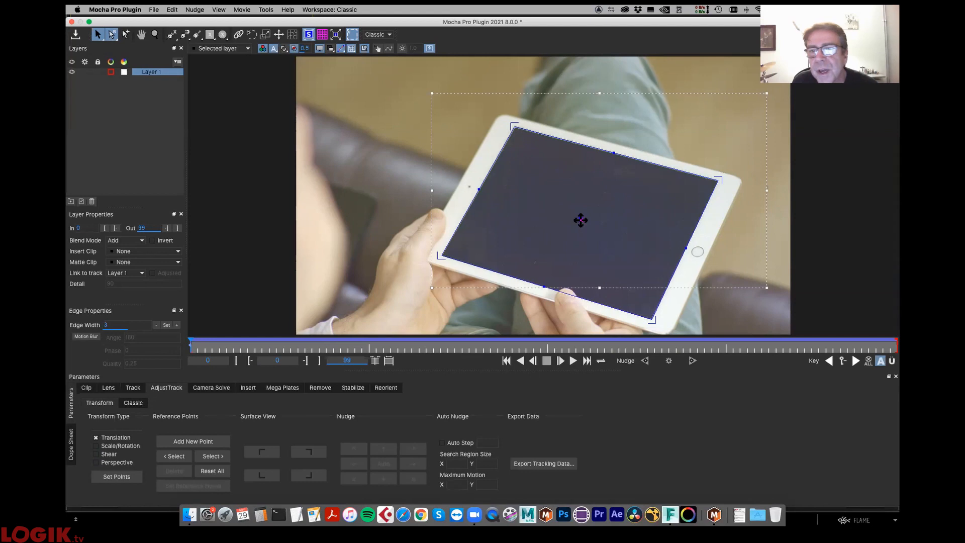
- Enable Scale/Rotation, Shear and Perspective adjustment and set reference points on the four tablet screen corners
{"action": "left_click", "coordinate": [137, 447]}
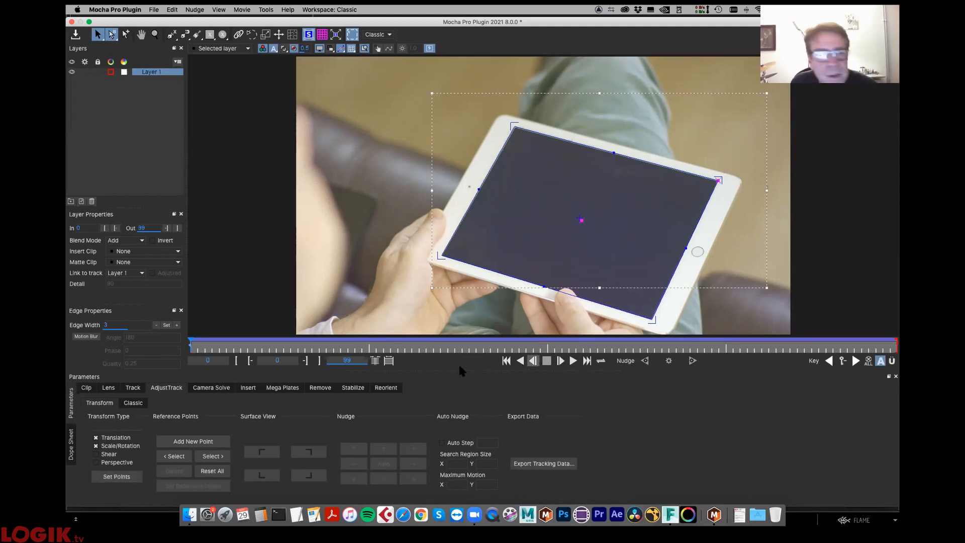
{"action": "left_click", "coordinate": [110, 455]}
{"action": "left_click", "coordinate": [118, 477]}
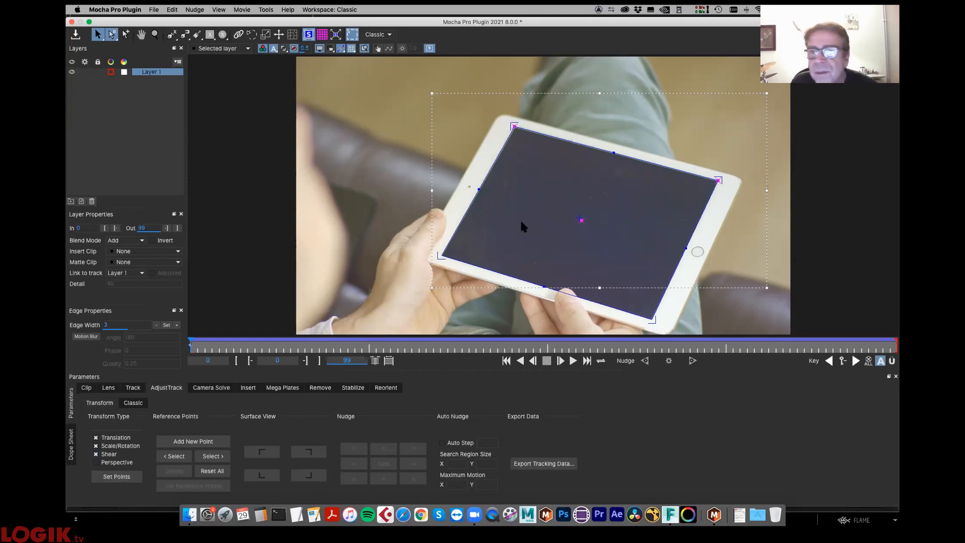
{"action": "left_click", "coordinate": [112, 462]}
{"action": "left_click", "coordinate": [117, 477]}
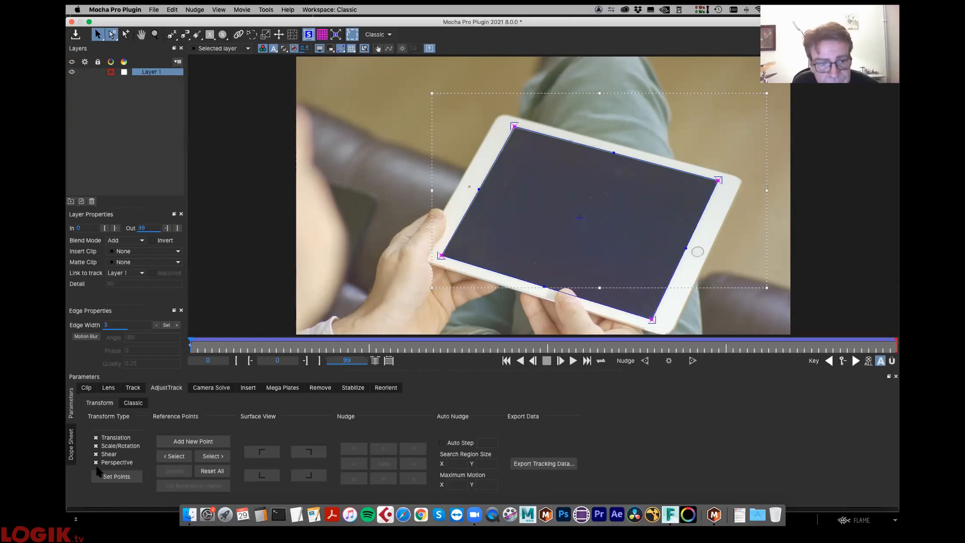
- Add an adjustment keyframe at frame 13 and align the lower-left corner point with the tablet screen at frame 23
{"action": "left_click_drag", "start_coordinate": [201, 346], "coordinate": [280, 356]}
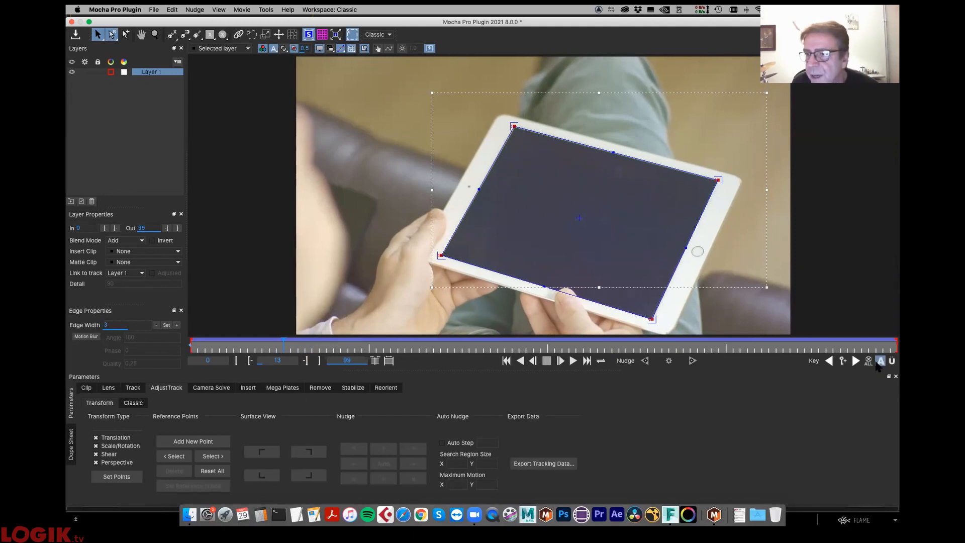
{"action": "left_click", "coordinate": [843, 361]}
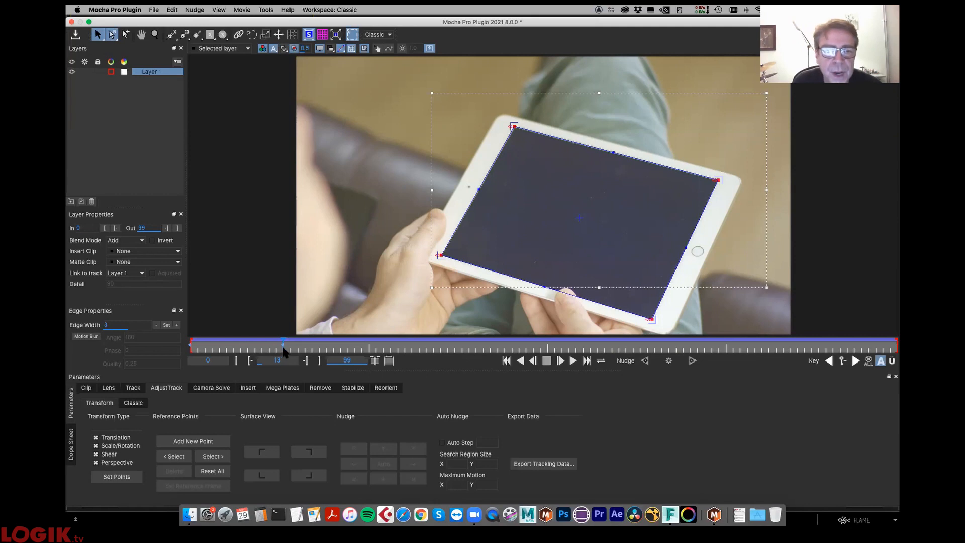
{"action": "left_click_drag", "start_coordinate": [282, 346], "coordinate": [354, 342]}
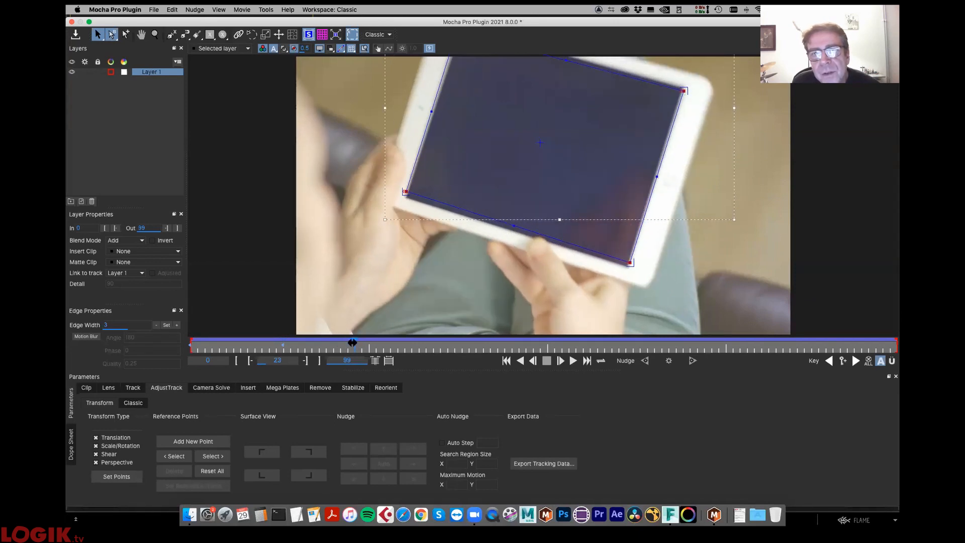
{"action": "left_click", "coordinate": [406, 192]}
{"action": "left_click_drag", "start_coordinate": [407, 193], "coordinate": [406, 197]}
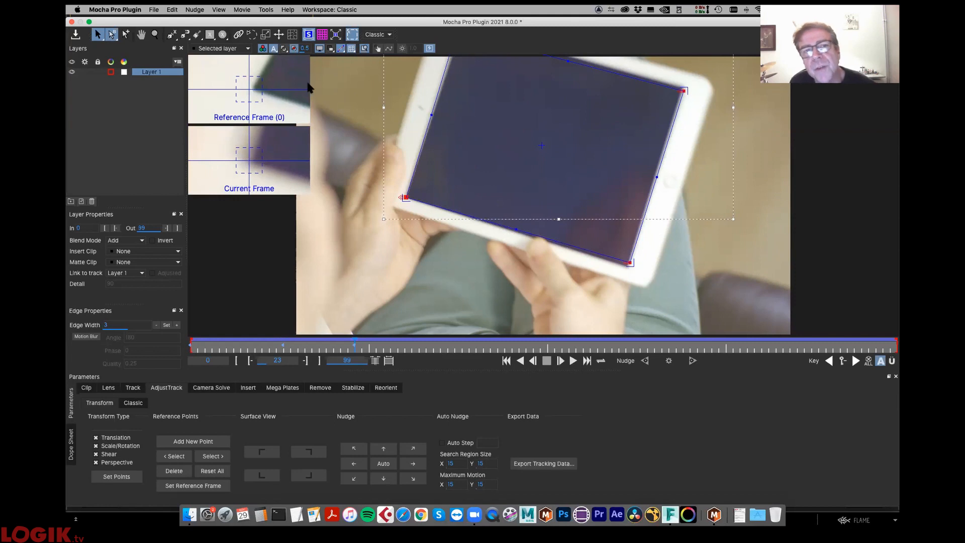
{"action": "left_click_drag", "start_coordinate": [407, 197], "coordinate": [406, 197]}
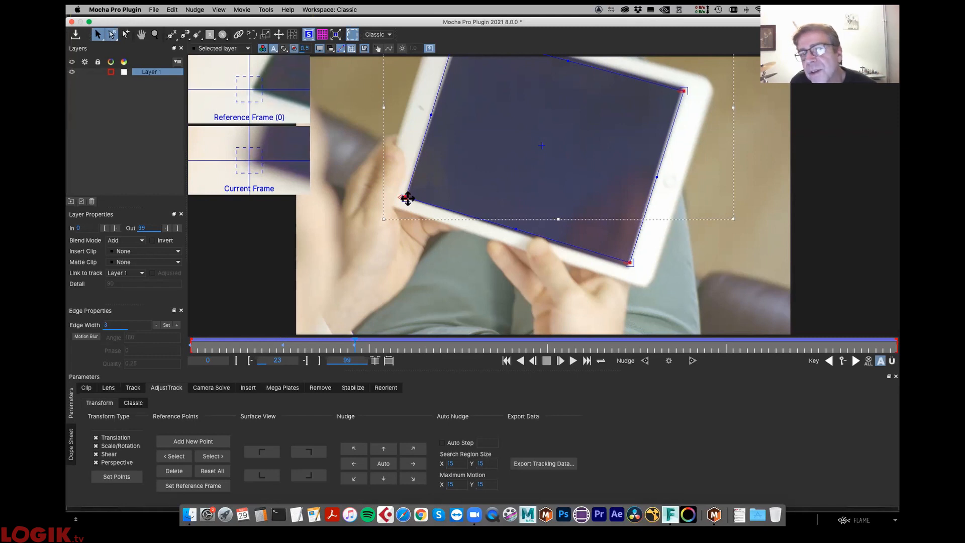
{"action": "left_click_drag", "start_coordinate": [406, 198], "coordinate": [407, 197]}
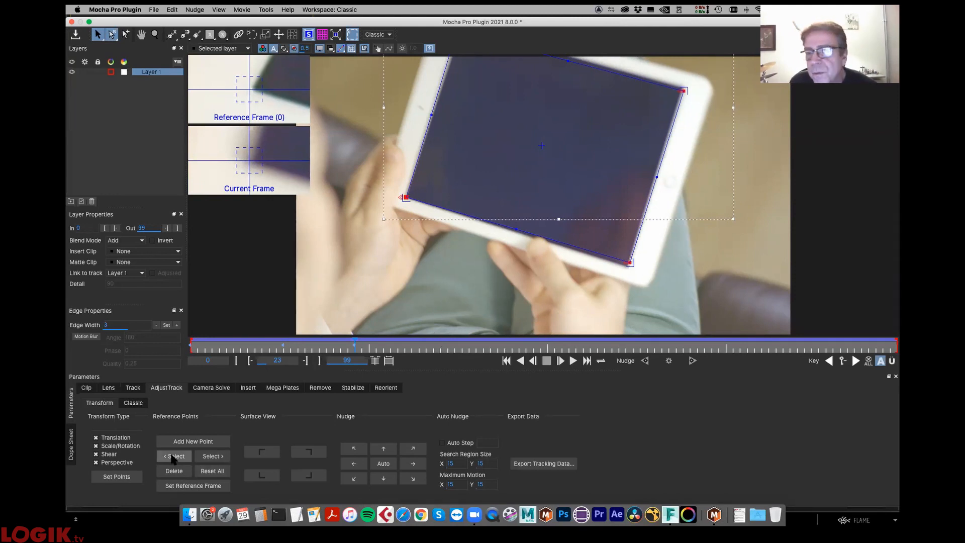
- Auto-nudge the lower-right and upper-right corner points at frame 23, and fine-tune the upper-right point by hand
{"action": "left_click", "coordinate": [172, 457]}
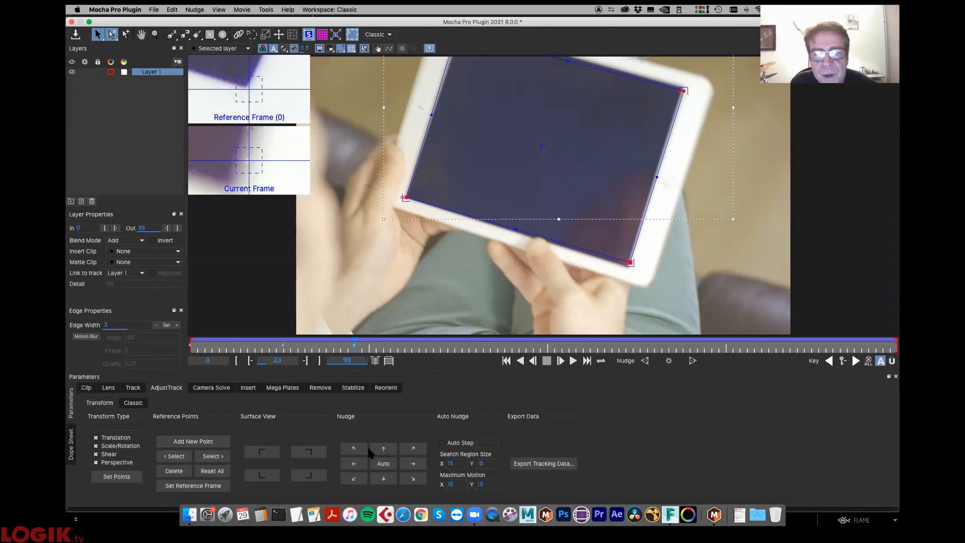
{"action": "left_click", "coordinate": [385, 465]}
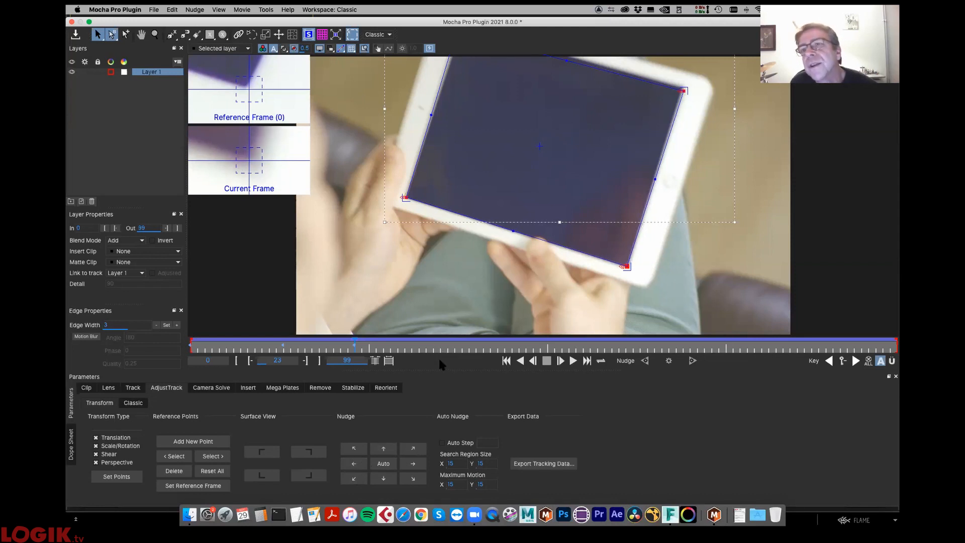
{"action": "left_click", "coordinate": [175, 470]}
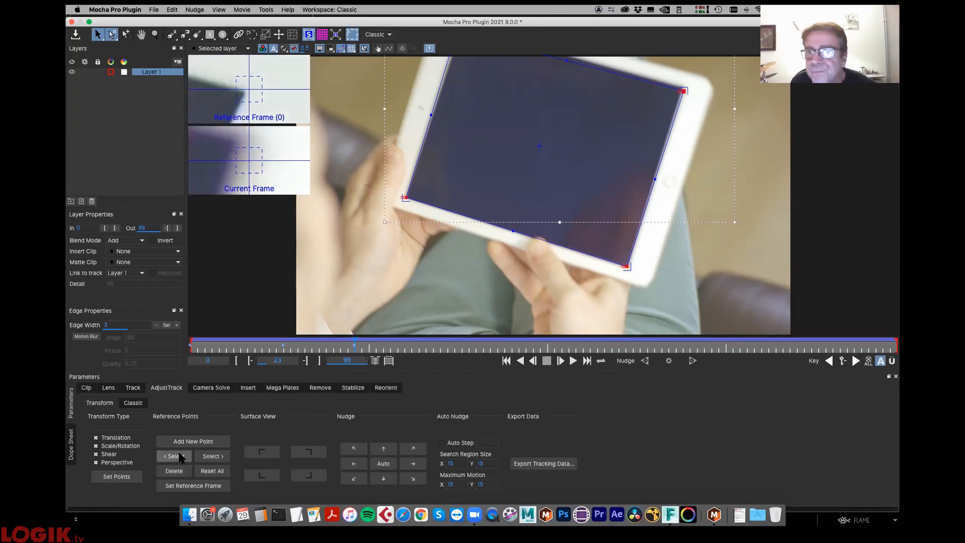
{"action": "left_click", "coordinate": [381, 467]}
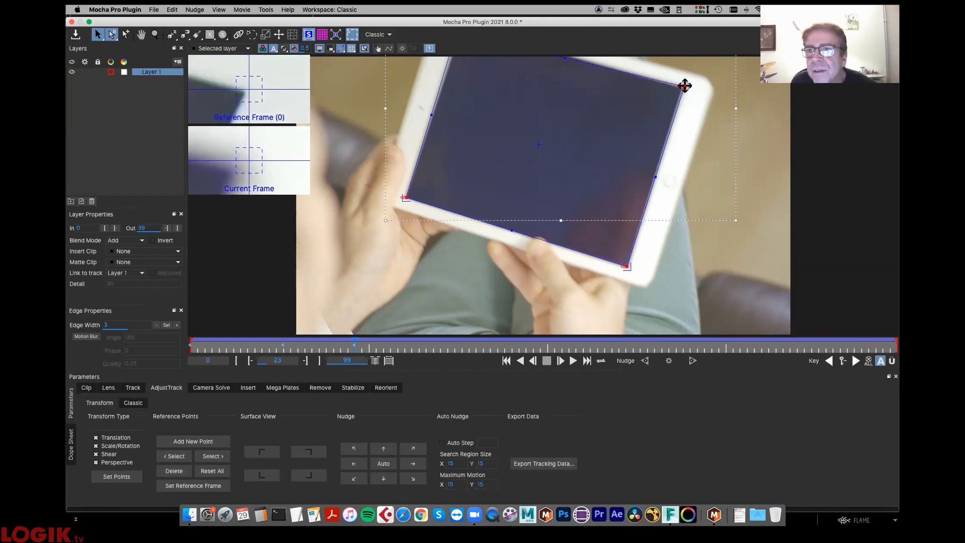
{"action": "left_click_drag", "start_coordinate": [685, 85], "coordinate": [682, 86]}
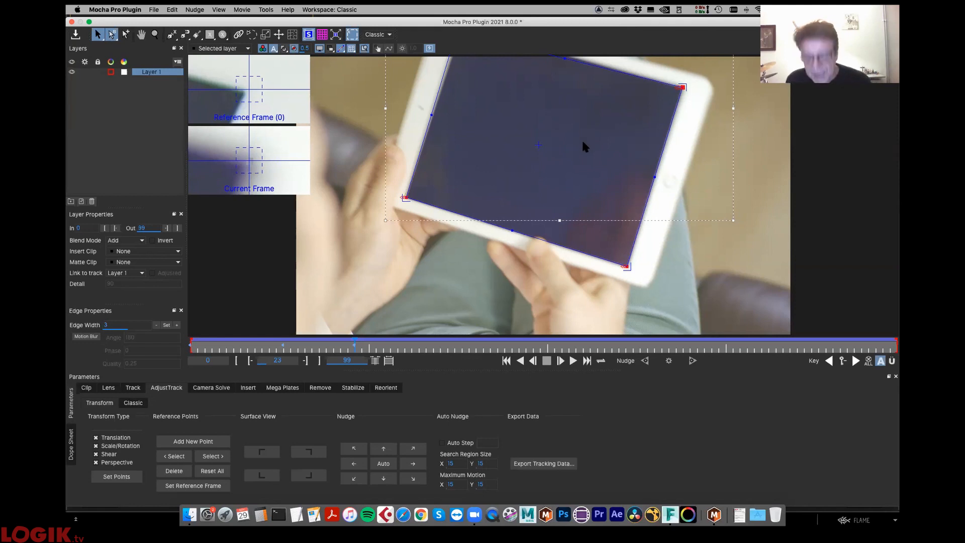
- Play back the adjusted track, return to frame 23 and bring the surface's upper-left corner point into view
{"action": "key", "text": "space"}
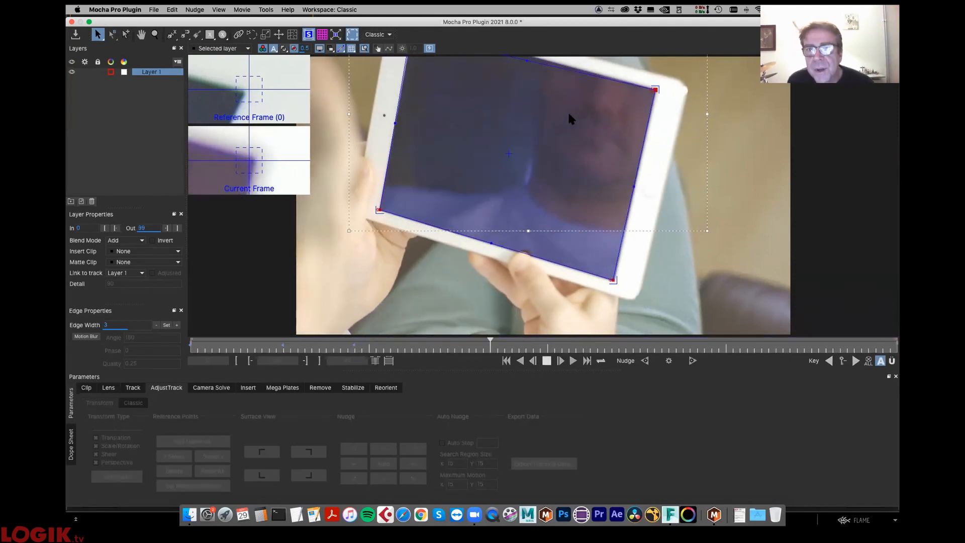
{"action": "key", "text": "space"}
{"action": "left_click_drag", "start_coordinate": [476, 354], "coordinate": [355, 360]}
{"action": "key", "text": "x"}
{"action": "left_click_drag", "start_coordinate": [664, 154], "coordinate": [677, 227]}
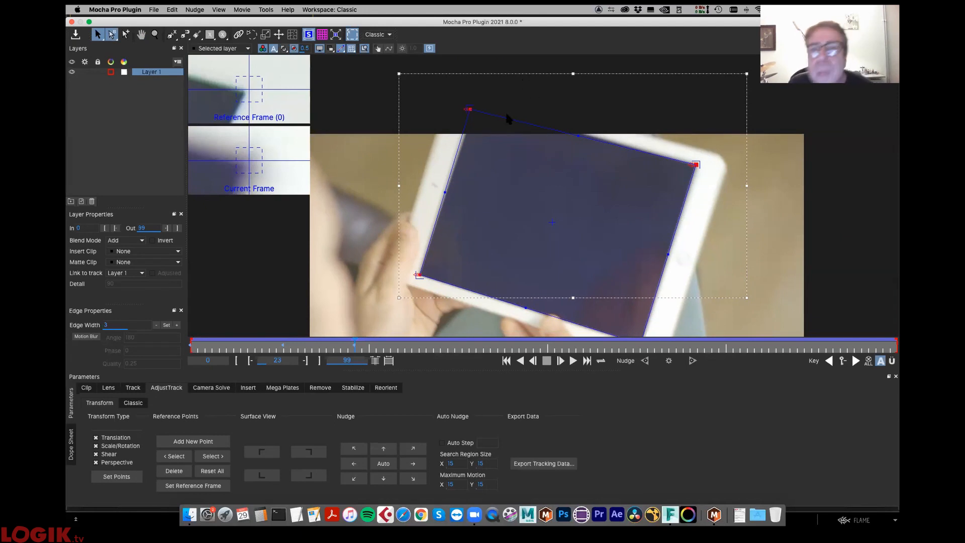
- Move the surface's upper-left corner point to fit the tablet screen at frame 23 and scrub forward to check the adjustment
{"action": "left_click", "coordinate": [469, 110]}
{"action": "left_click_drag", "start_coordinate": [469, 109], "coordinate": [475, 104]}
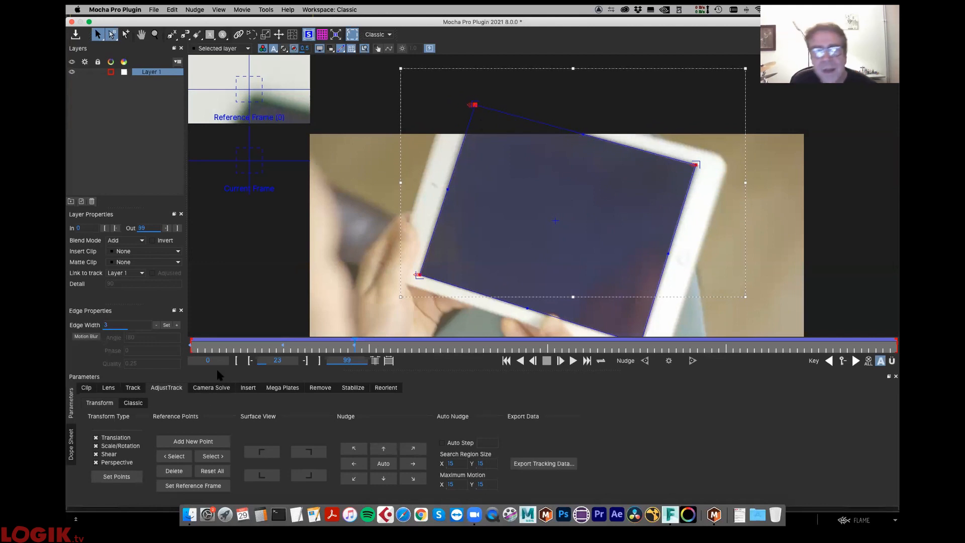
{"action": "left_click_drag", "start_coordinate": [206, 349], "coordinate": [456, 355]}
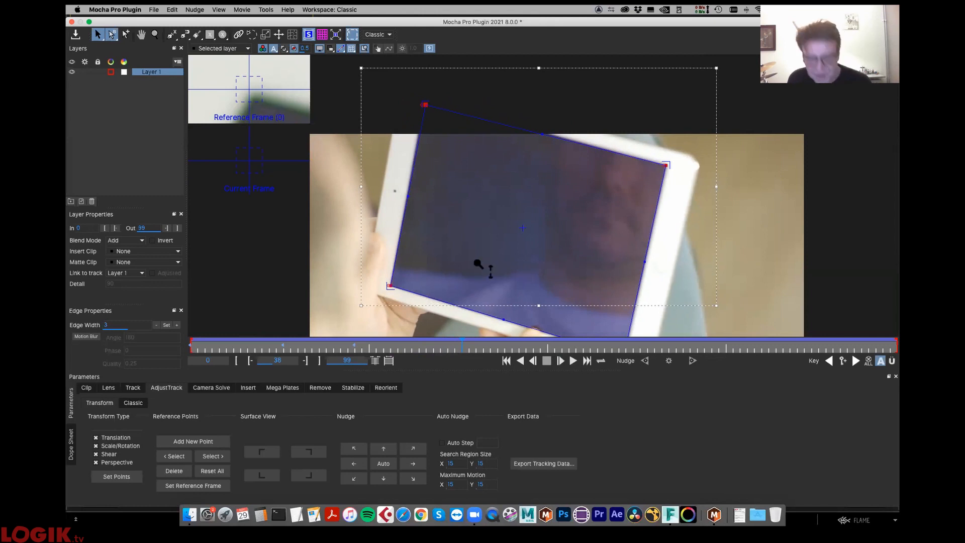
{"action": "key", "text": "shift+8"}
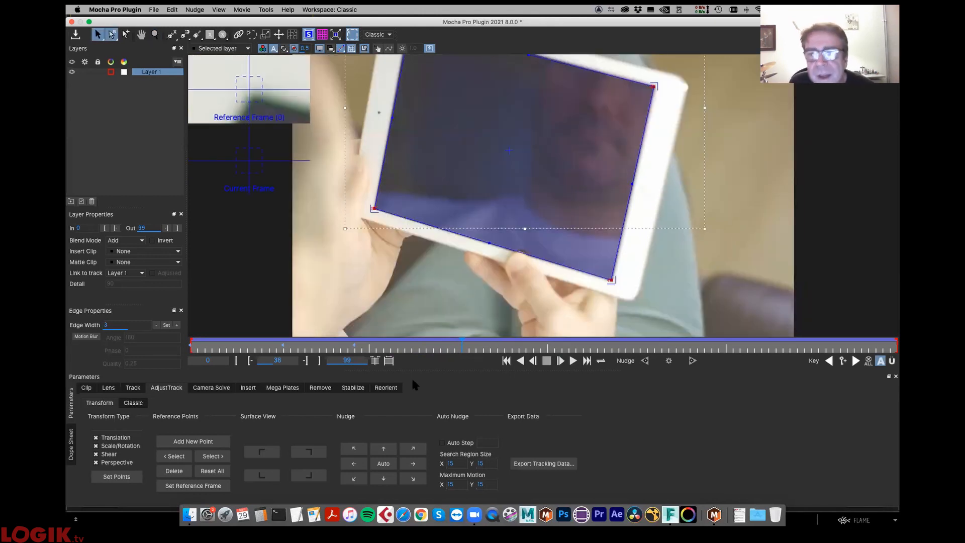
- Align the lower-right, upper-right and upper-left corner points with the tablet screen at frame 49 by hand
{"action": "left_click_drag", "start_coordinate": [462, 347], "coordinate": [545, 348]}
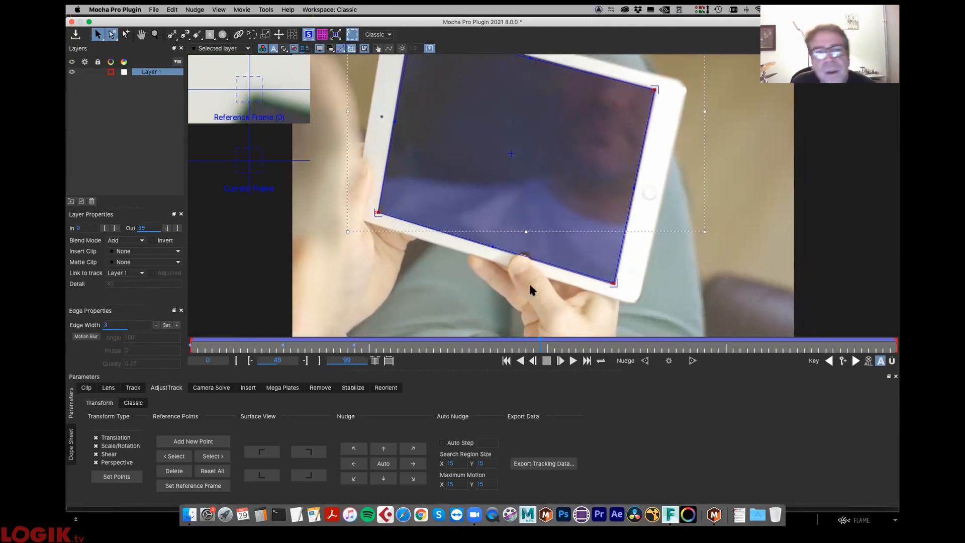
{"action": "left_click_drag", "start_coordinate": [614, 284], "coordinate": [613, 286]}
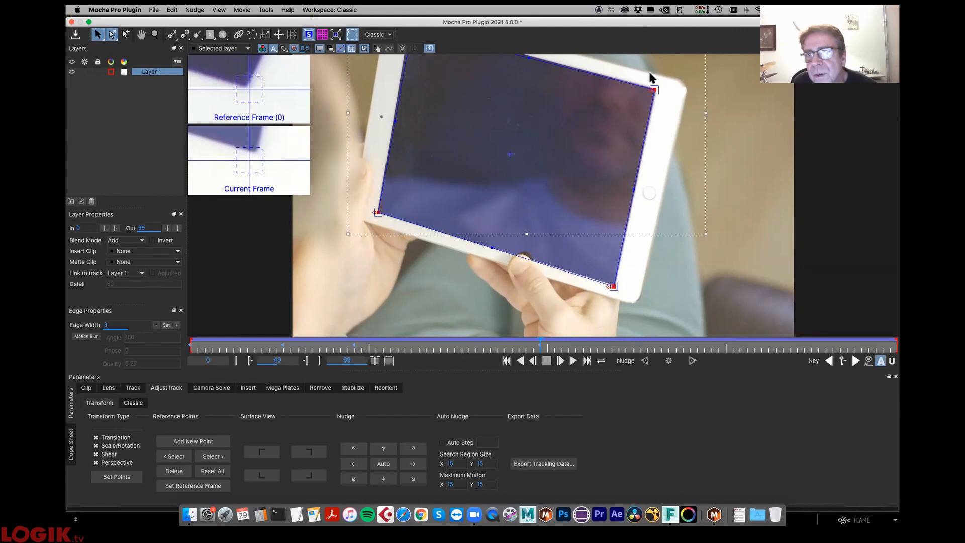
{"action": "left_click", "coordinate": [654, 88]}
{"action": "left_click_drag", "start_coordinate": [654, 89], "coordinate": [655, 87]}
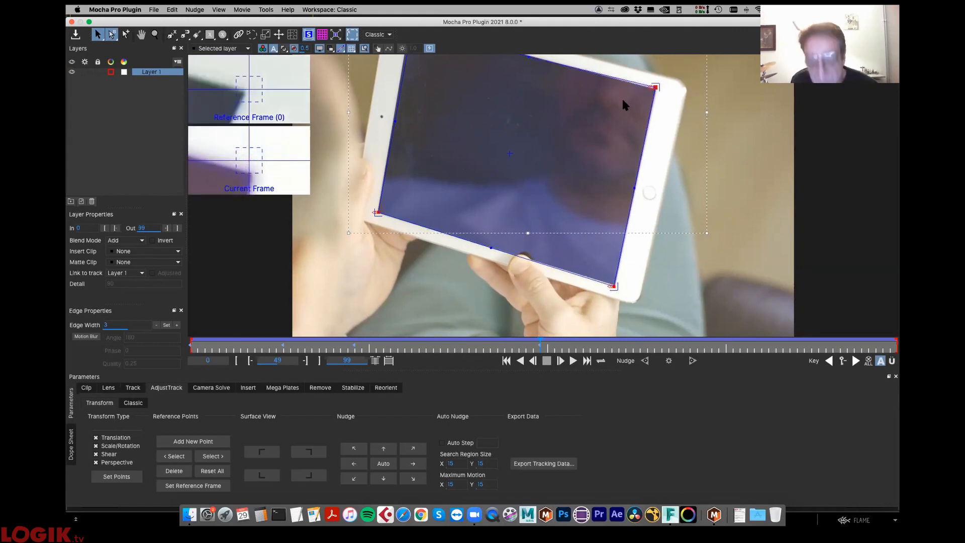
{"action": "key", "text": "x"}
{"action": "left_click_drag", "start_coordinate": [600, 118], "coordinate": [619, 196]}
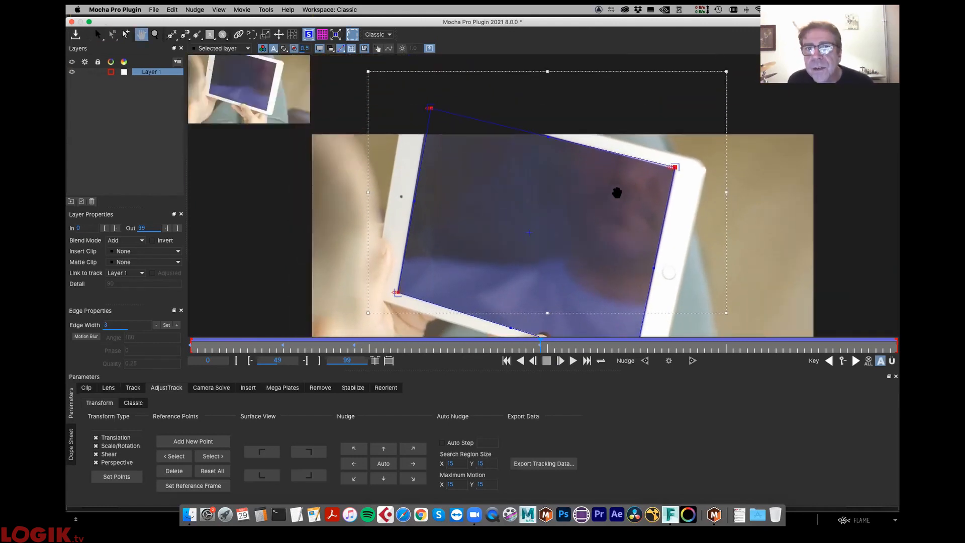
{"action": "left_click_drag", "start_coordinate": [429, 108], "coordinate": [428, 107]}
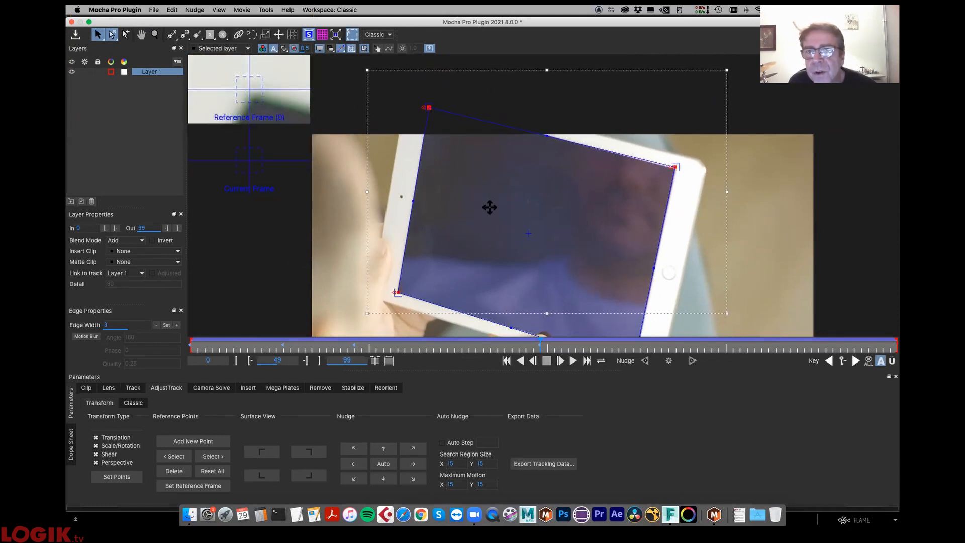
- At frame 69, align the lower-left corner point by hand, auto-nudge the lower-right point and select the upper-right point
{"action": "left_click_drag", "start_coordinate": [540, 347], "coordinate": [678, 355]}
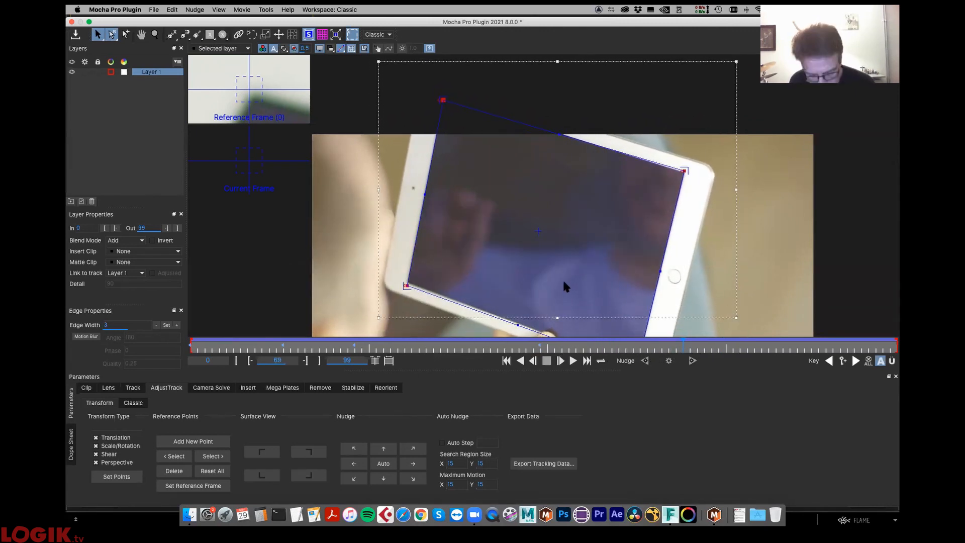
{"action": "key", "text": "x"}
{"action": "left_click_drag", "start_coordinate": [564, 282], "coordinate": [544, 202]}
{"action": "left_click_drag", "start_coordinate": [386, 205], "coordinate": [390, 201]}
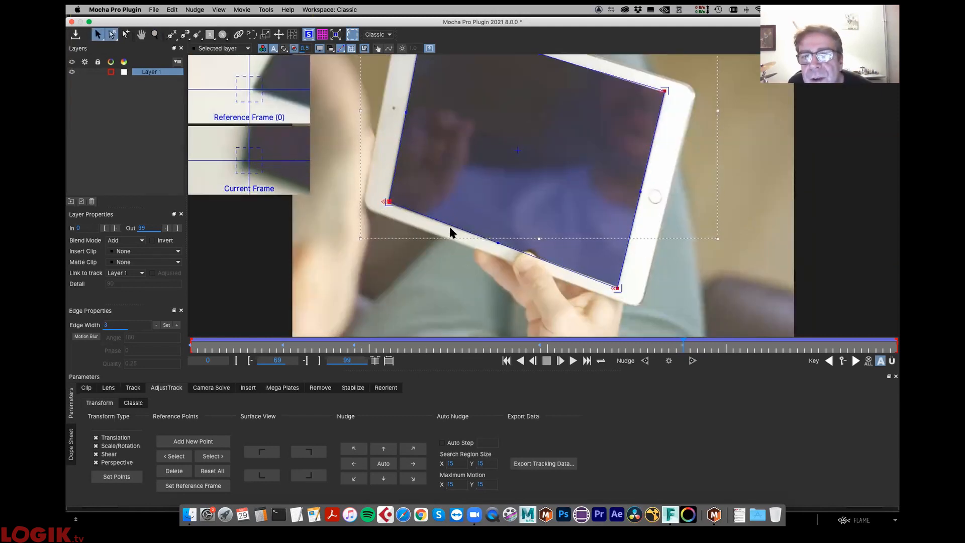
{"action": "left_click", "coordinate": [178, 459]}
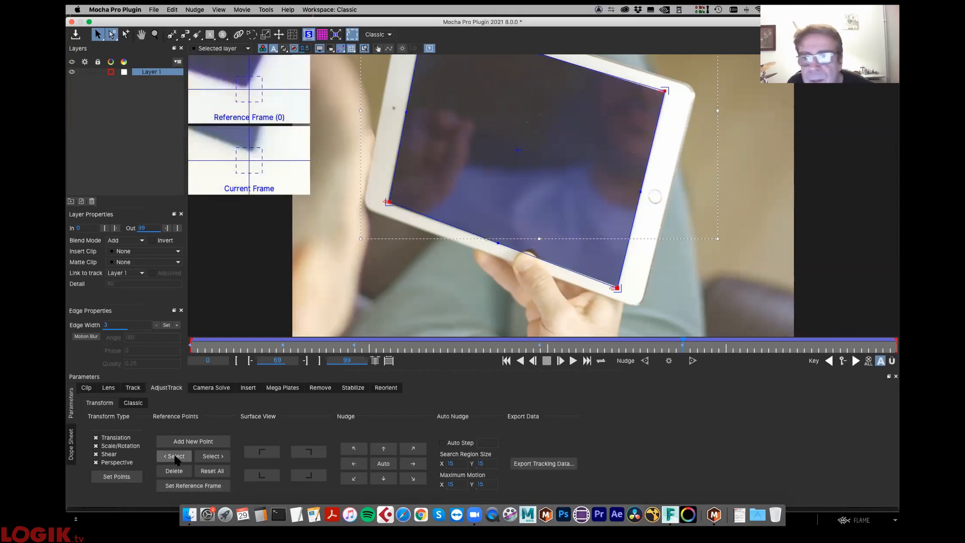
{"action": "left_click", "coordinate": [392, 462]}
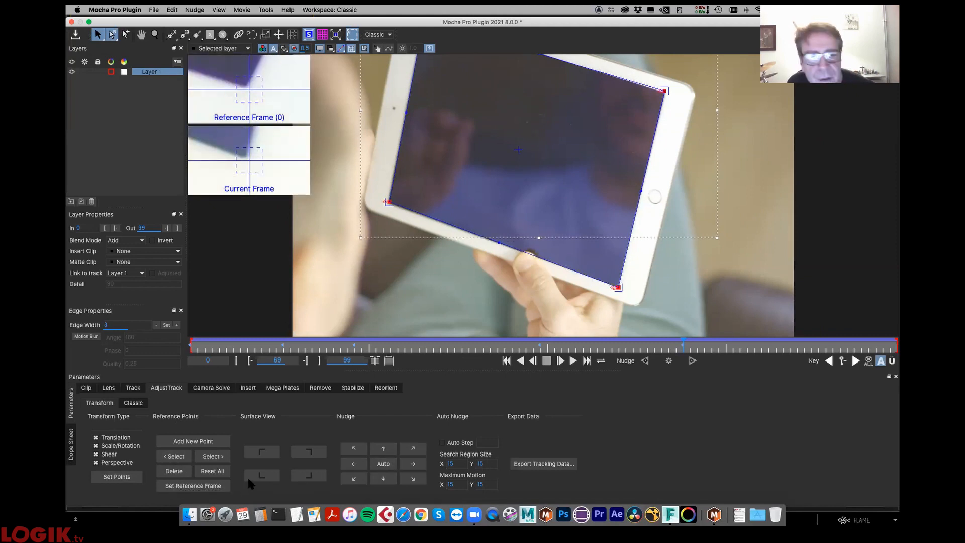
{"action": "left_click", "coordinate": [177, 455]}
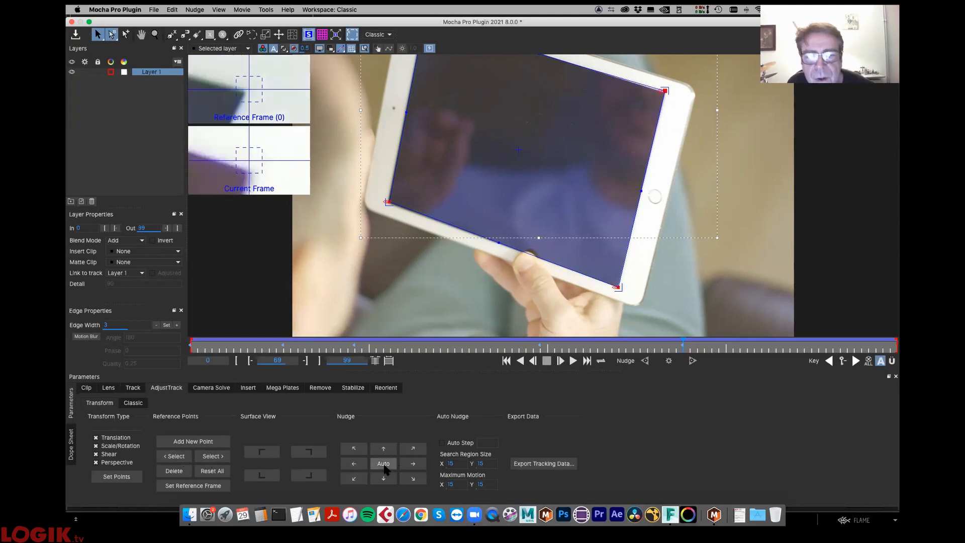
- Scrub through the clip to review the adjusted track on the tablet screen and return to frame 0
{"action": "left_click_drag", "start_coordinate": [676, 347], "coordinate": [547, 385]}
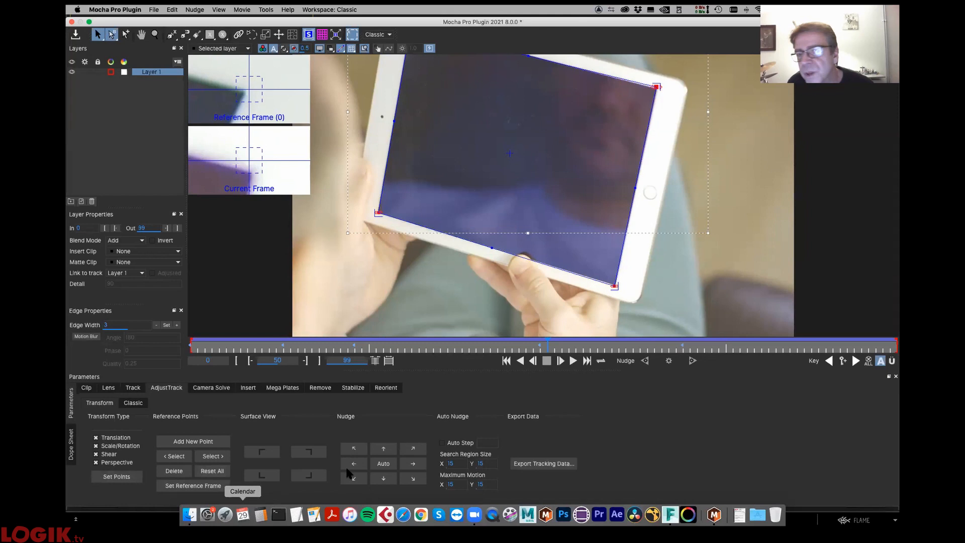
{"action": "left_click_drag", "start_coordinate": [545, 344], "coordinate": [878, 323]}
{"action": "left_click_drag", "start_coordinate": [71, 400], "coordinate": [71, 408]}
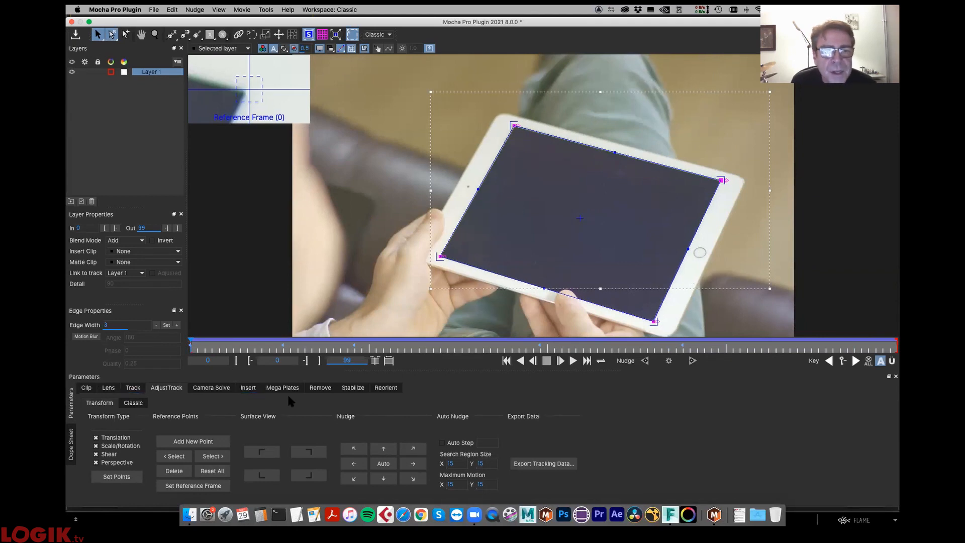
- Leave the track adjustment and assign the Logo clip as the insert for Layer 1
{"action": "left_click", "coordinate": [133, 388]}
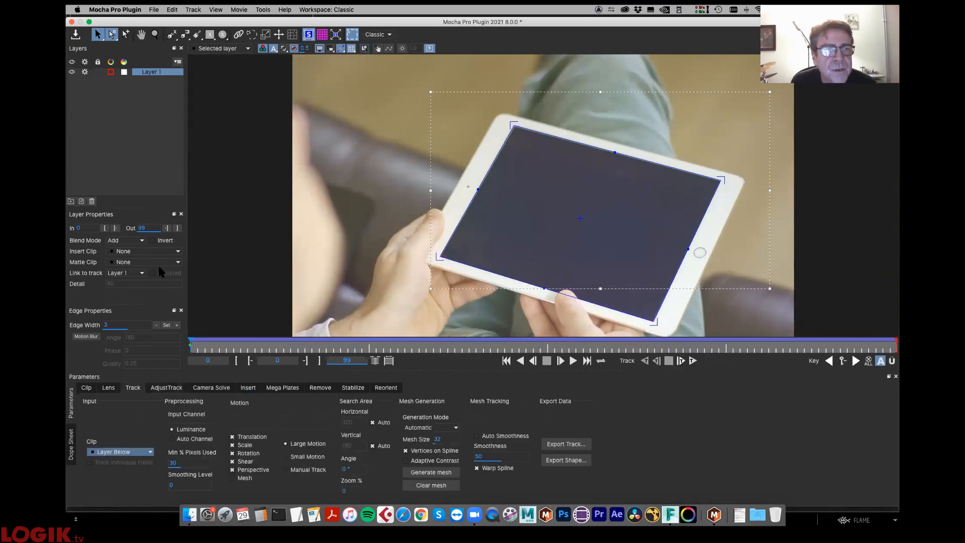
{"action": "left_click", "coordinate": [156, 74]}
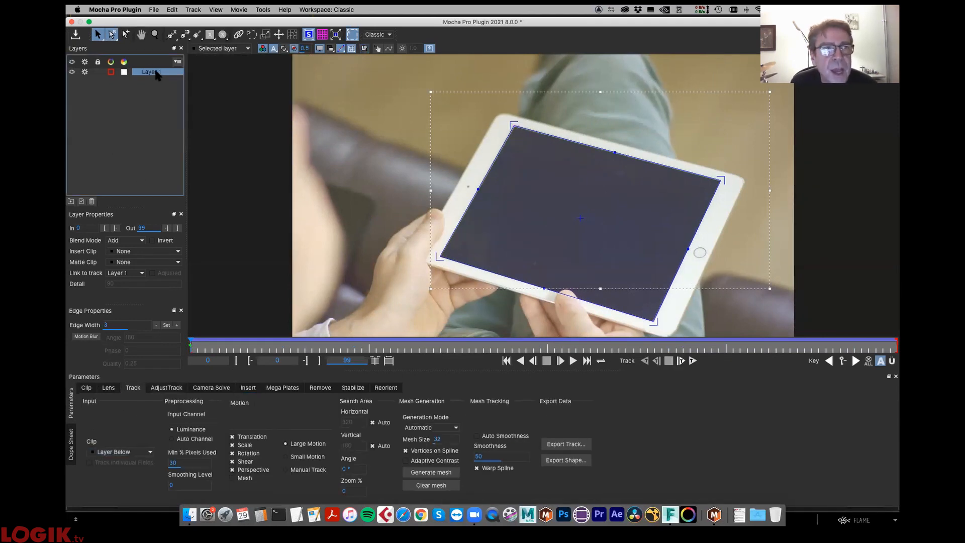
{"action": "left_click", "coordinate": [134, 252]}
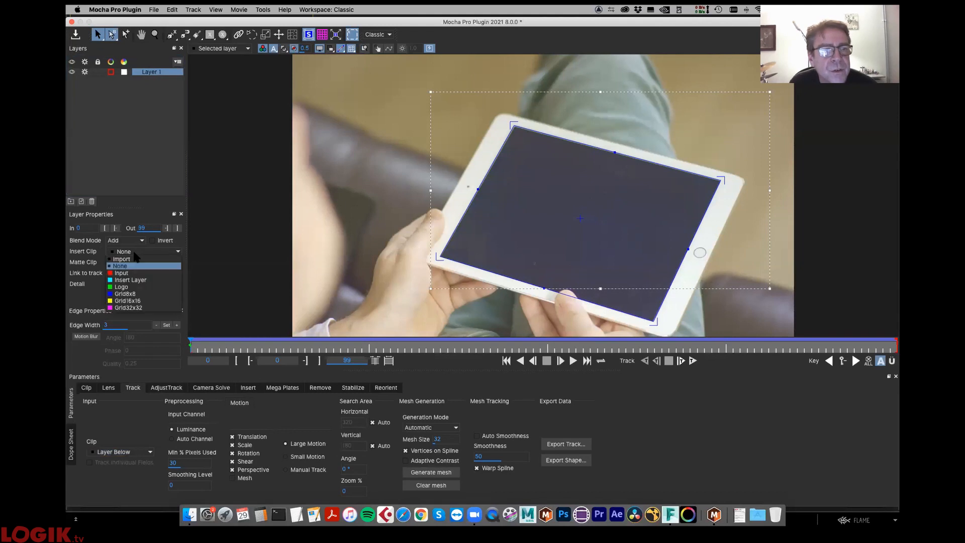
{"action": "left_click", "coordinate": [131, 287]}
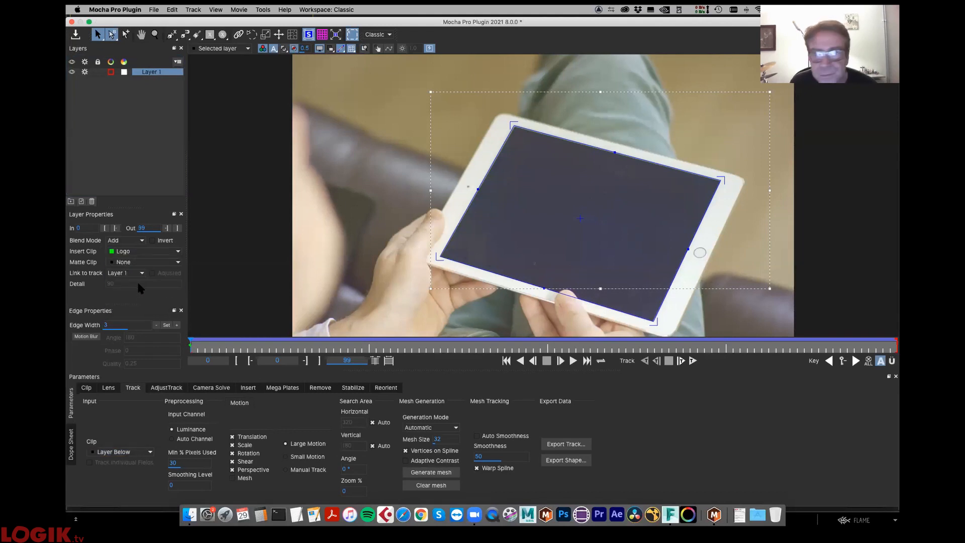
- Set the logo insert's transform scale to 0.8
{"action": "left_click", "coordinate": [248, 388]}
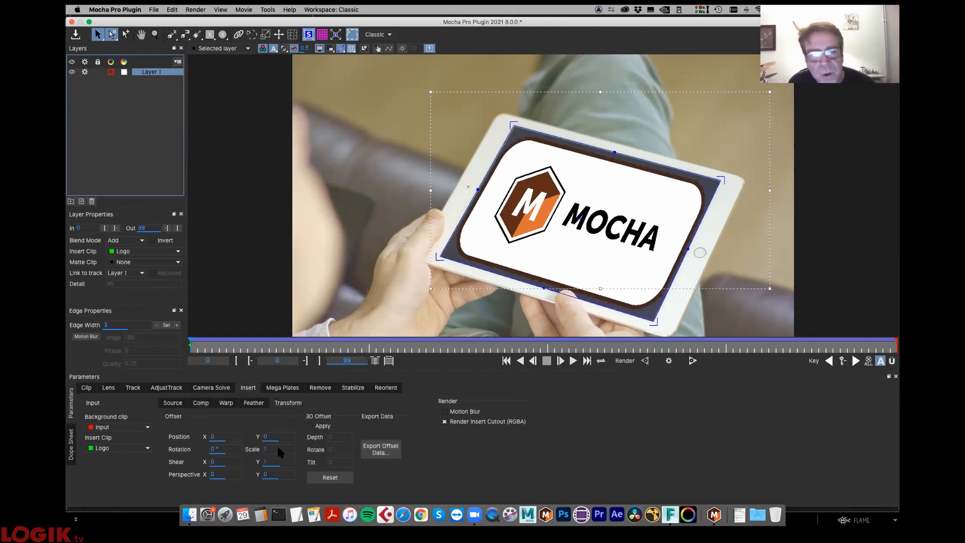
{"action": "left_click_drag", "start_coordinate": [286, 451], "coordinate": [288, 450]}
{"action": "key", "text": "BackSpace"}
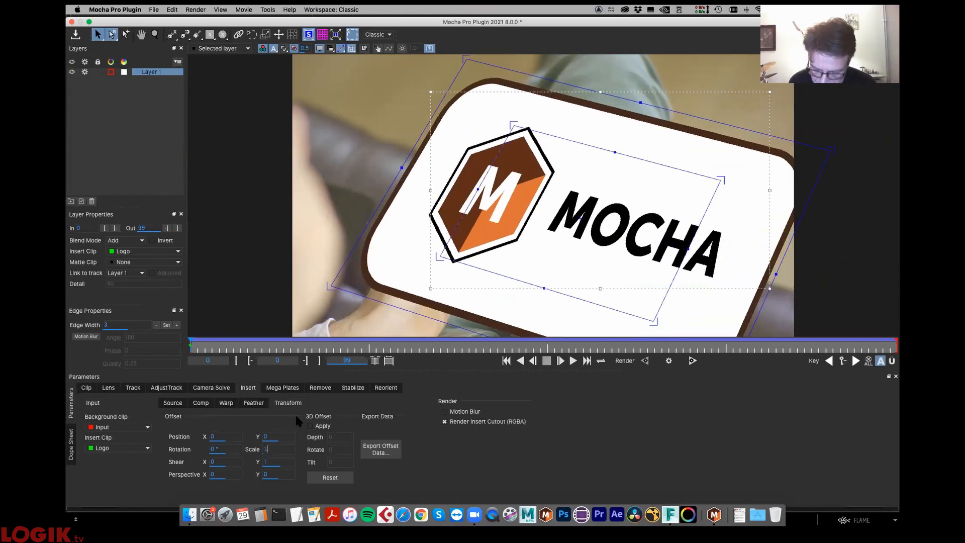
{"action": "type", "text": "0.8"}
{"action": "key", "text": "Return"}
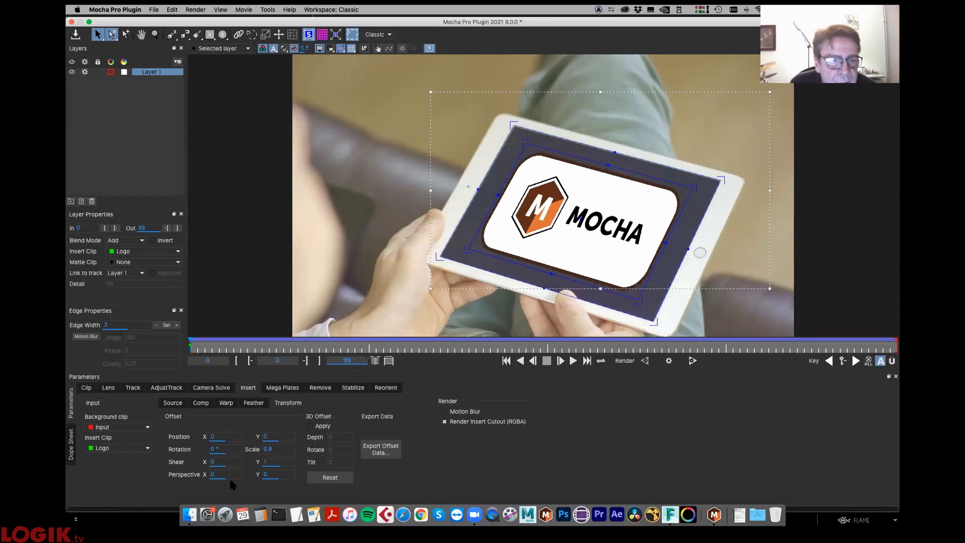
- Set the logo insert's blend opacity to 80%
{"action": "left_click", "coordinate": [200, 402]}
{"action": "left_click_drag", "start_coordinate": [243, 427], "coordinate": [246, 431]}
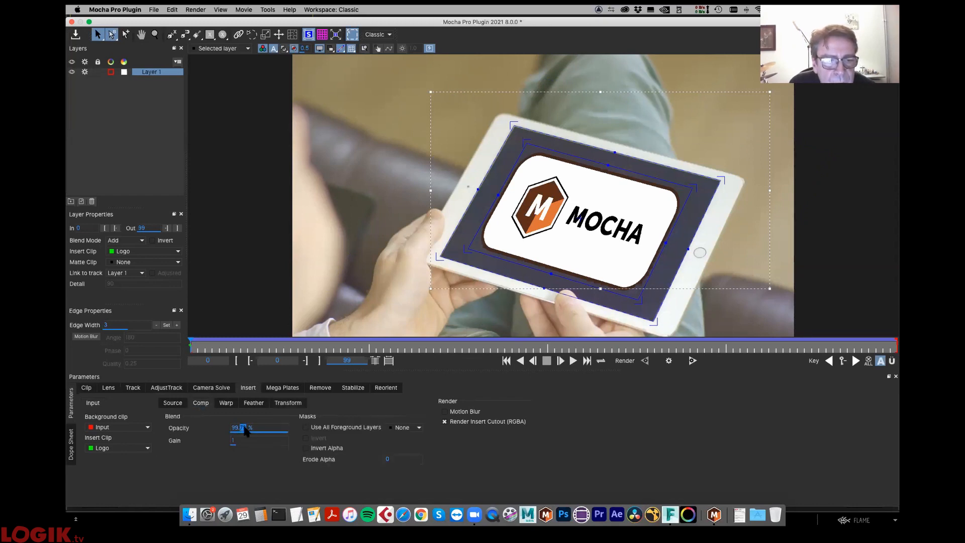
{"action": "type", "text": "80"}
{"action": "key", "text": "Return"}
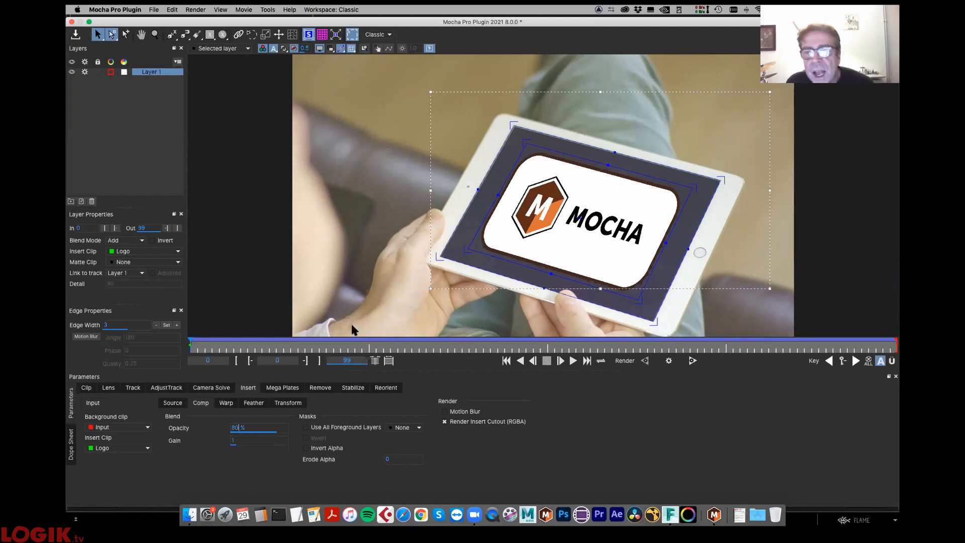
{"action": "mouse_move", "coordinate": [195, 350]}
{"action": "left_mouse_down"}
{"action": "mouse_move", "coordinate": [227, 346]}
{"action": "mouse_move", "coordinate": [178, 355]}
{"action": "left_mouse_up"}
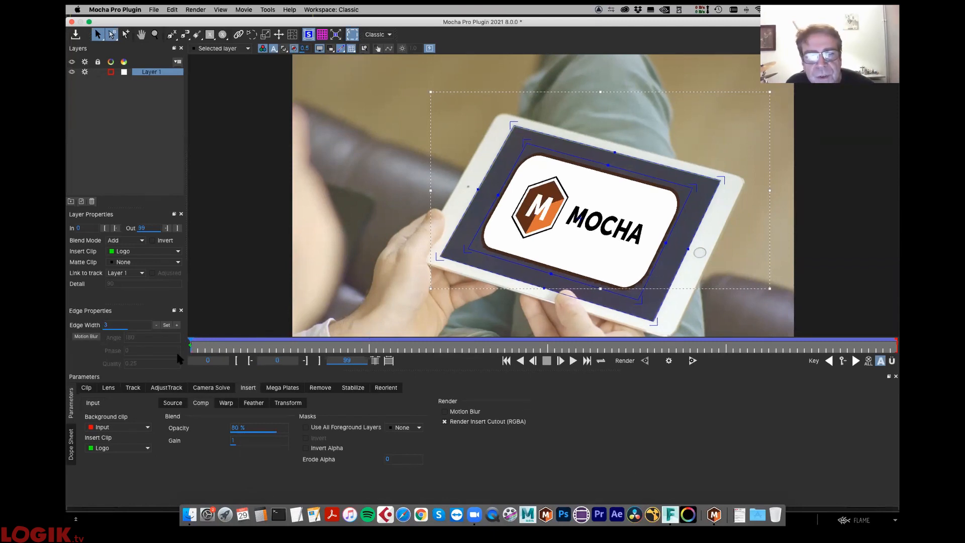
- Enable motion blur for the logo insert and render the insert composite at frame 21
{"action": "left_click", "coordinate": [133, 388]}
{"action": "left_click_drag", "start_coordinate": [279, 359], "coordinate": [209, 397]}
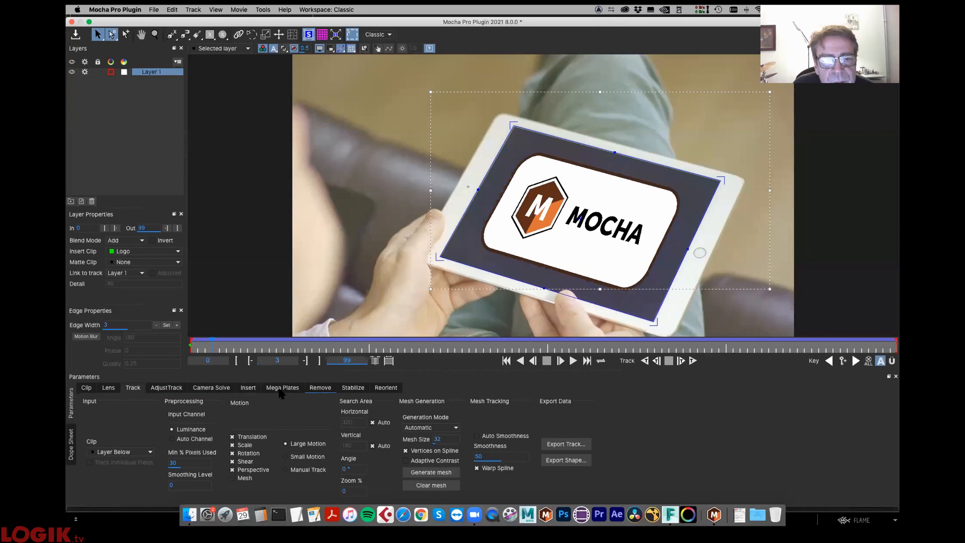
{"action": "left_click", "coordinate": [248, 388]}
{"action": "left_click", "coordinate": [464, 412]}
{"action": "left_click_drag", "start_coordinate": [230, 350], "coordinate": [336, 347]}
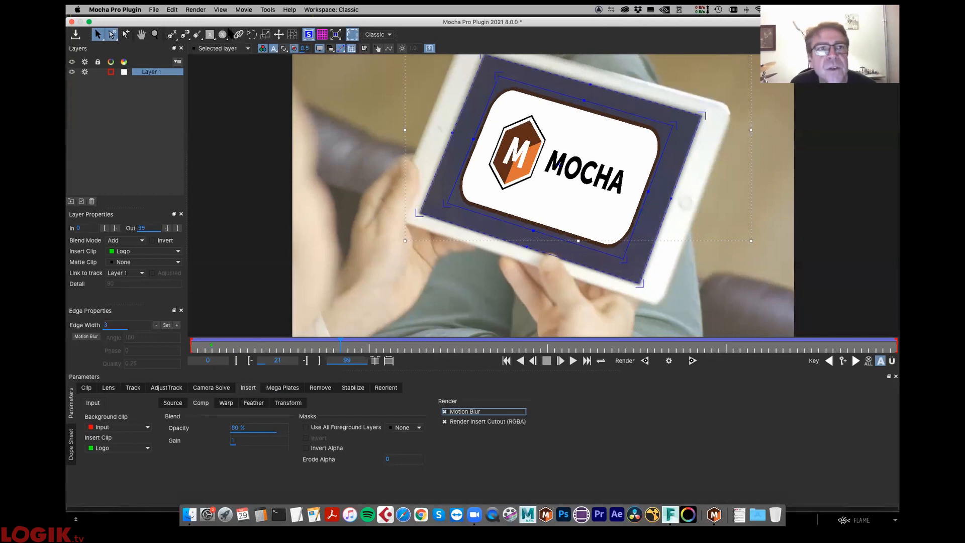
{"action": "left_click", "coordinate": [669, 361]}
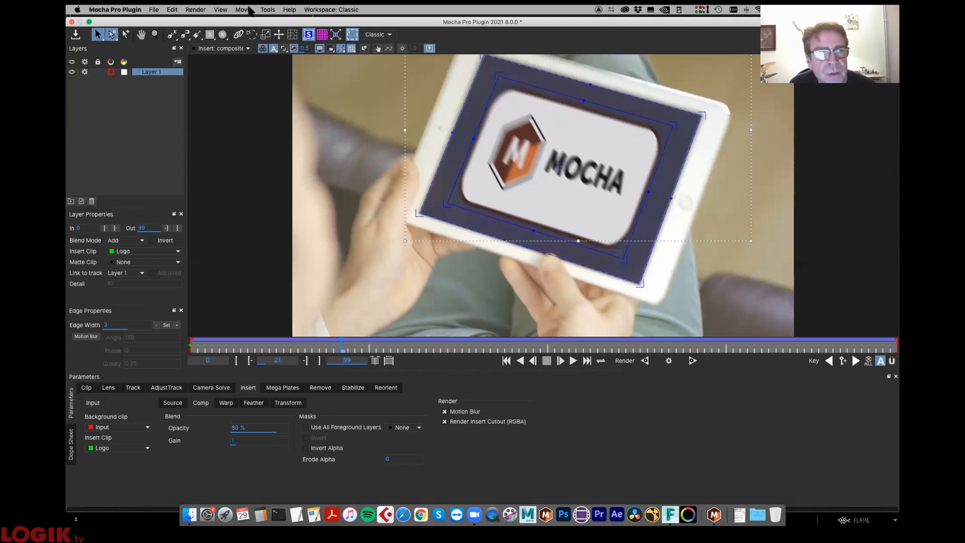
- Switch the viewer back to the selected layer, save the project and close Mocha to return to Flame
{"action": "left_click", "coordinate": [224, 48]}
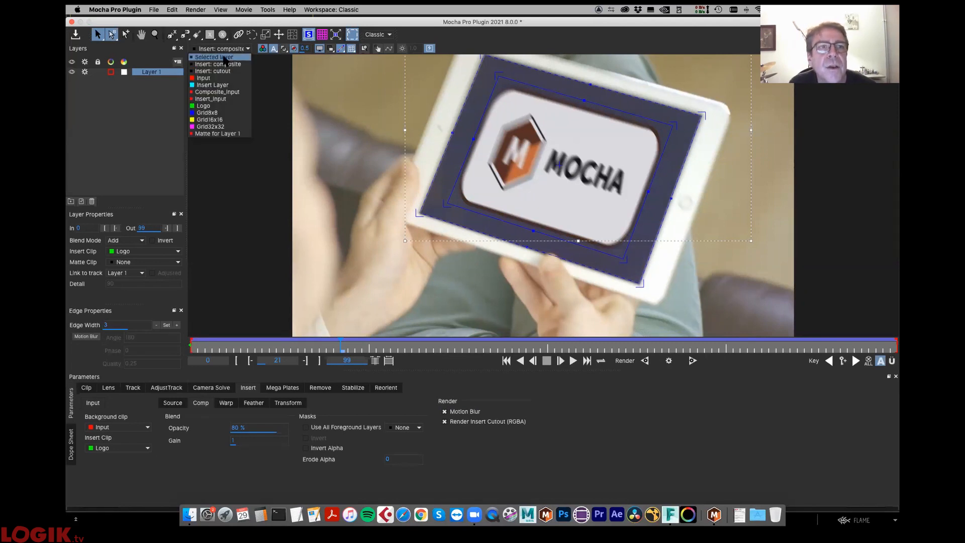
{"action": "left_click", "coordinate": [216, 59]}
{"action": "left_click", "coordinate": [75, 34]}
{"action": "left_click", "coordinate": [72, 21]}
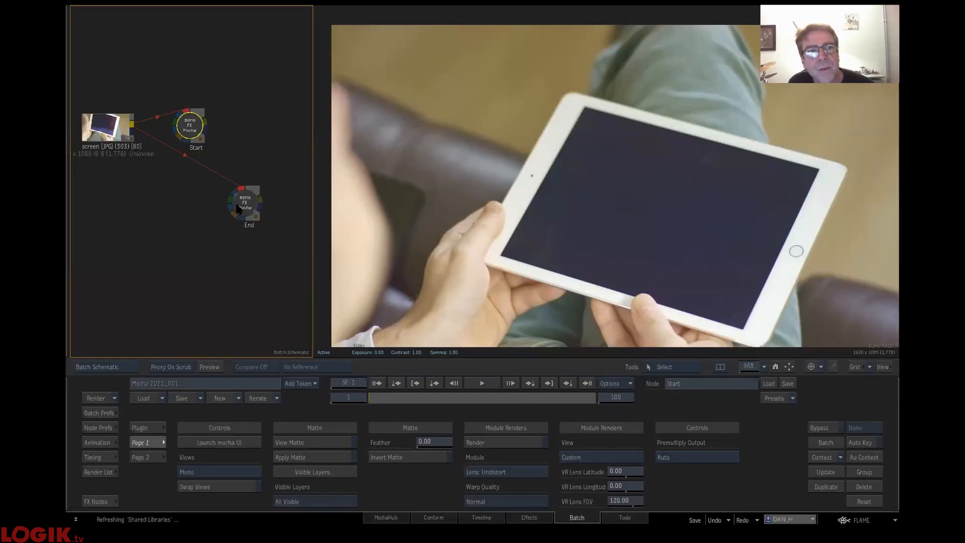
- Reposition the Start Mocha node in the batch, set its module to Insert: Composite and turn on module rendering
{"action": "left_click_drag", "start_coordinate": [194, 125], "coordinate": [209, 107]}
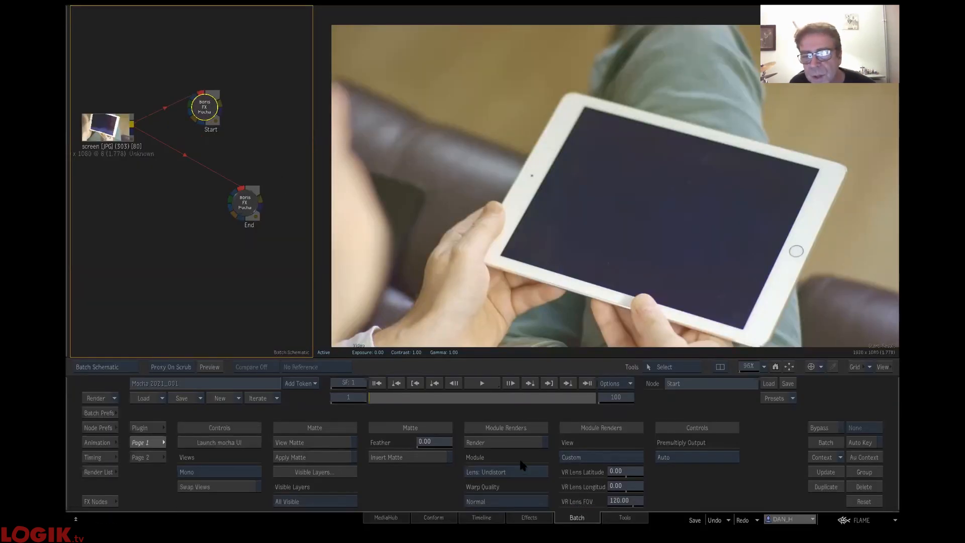
{"action": "left_click", "coordinate": [501, 473]}
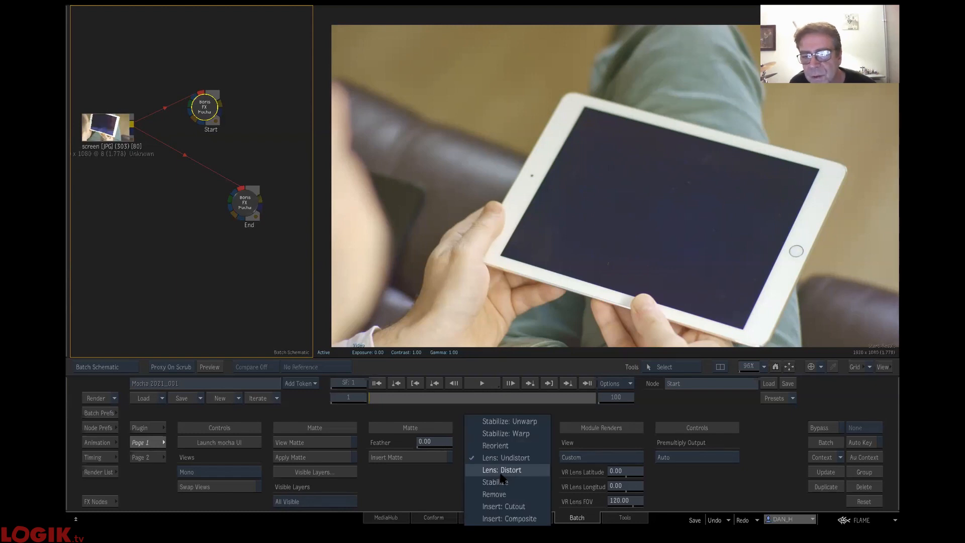
{"action": "left_click", "coordinate": [503, 518]}
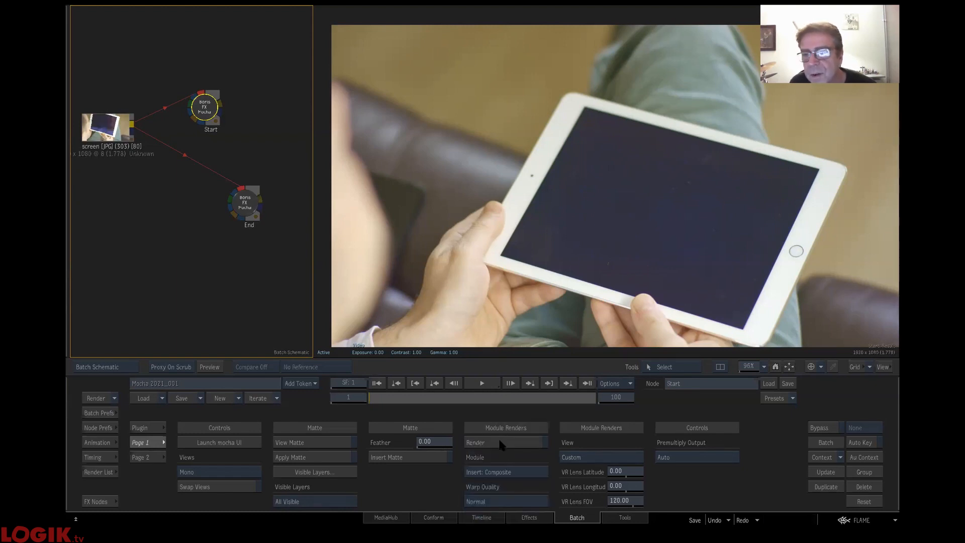
{"action": "left_click", "coordinate": [500, 443]}
- Scrub and play through the batch clip to review the logo composite on the moving tablet
{"action": "left_click", "coordinate": [377, 400]}
{"action": "left_click_drag", "start_coordinate": [395, 404], "coordinate": [462, 395]}
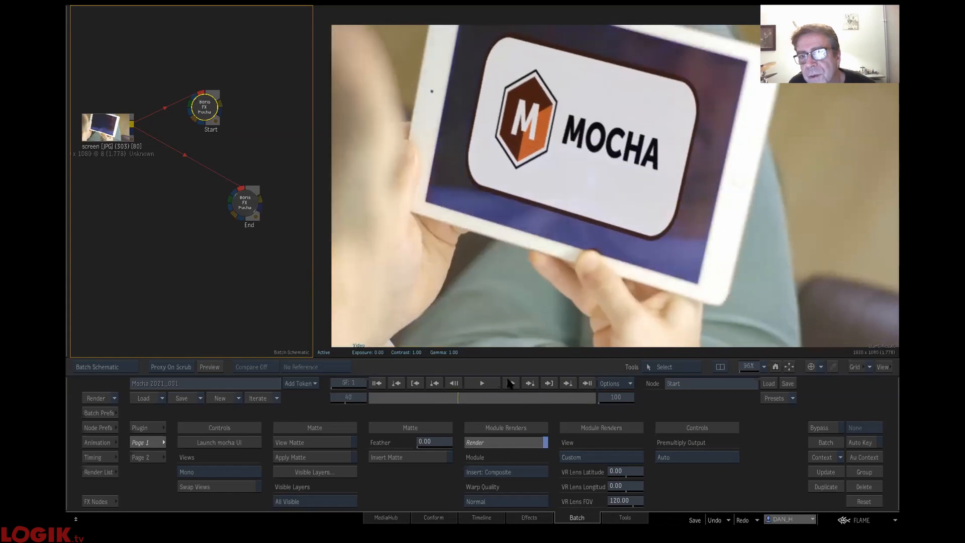
{"action": "left_click", "coordinate": [510, 384]}
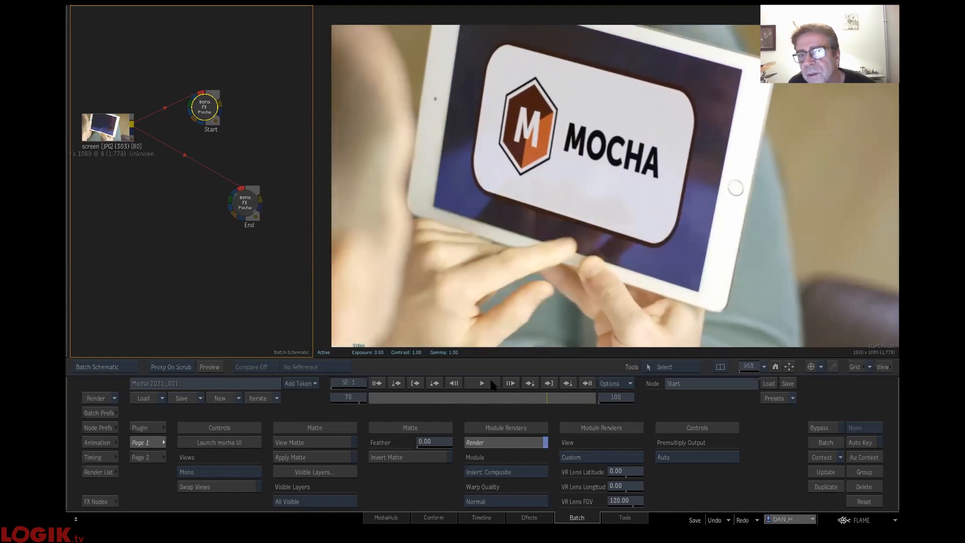
- Return the clip to frame 1 and remove all existing nodes from the batch schematic
{"action": "left_click_drag", "start_coordinate": [331, 398], "coordinate": [327, 401]}
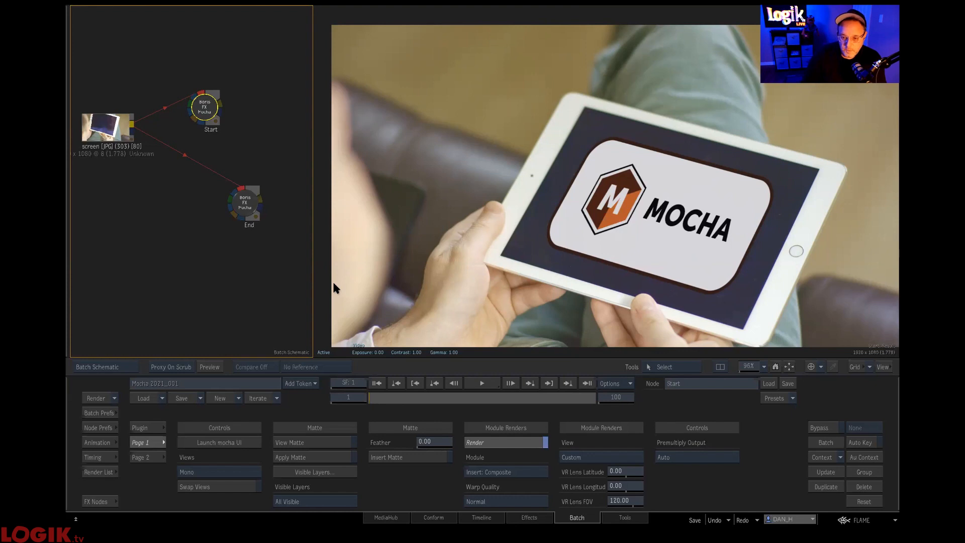
{"action": "mouse_move", "coordinate": [138, 506]}
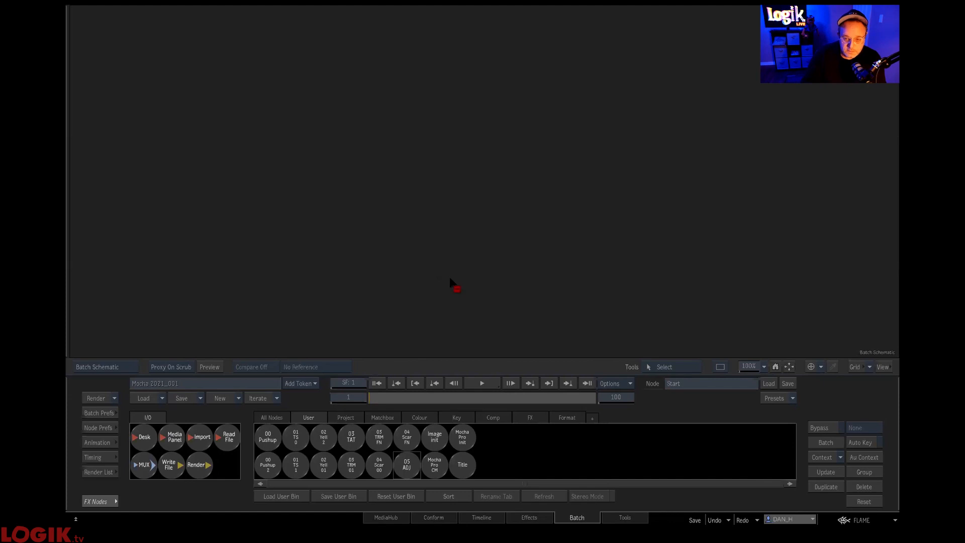
{"action": "key", "text": "Escape"}
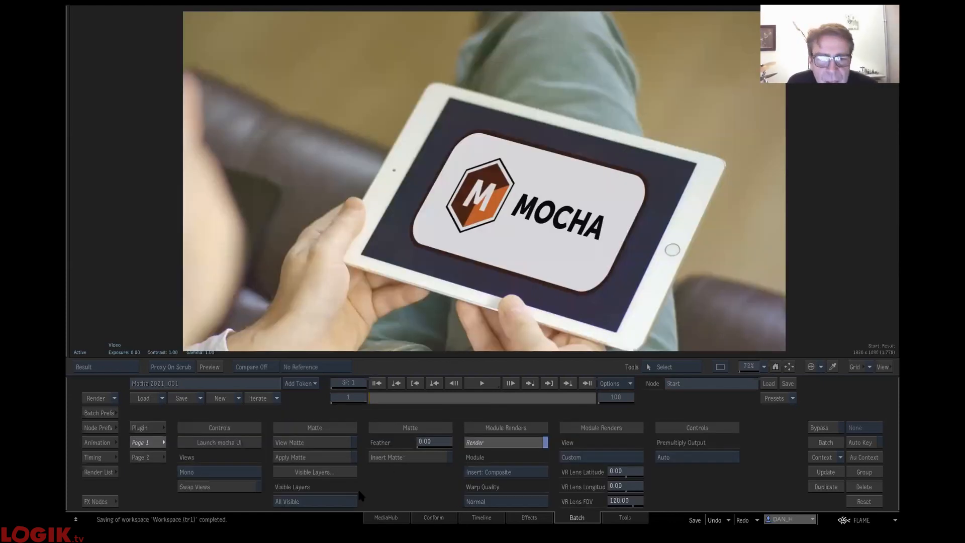
{"action": "left_click", "coordinate": [100, 501]}
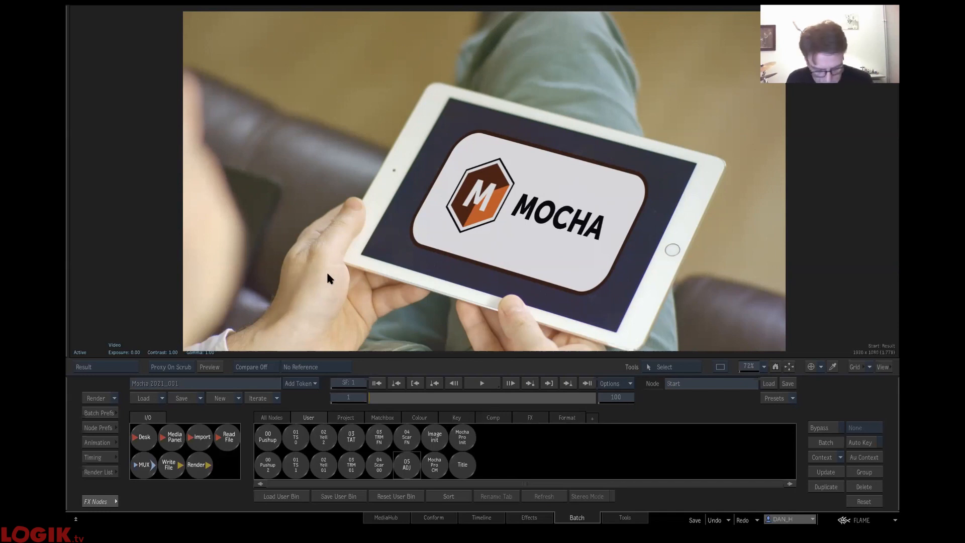
{"action": "key", "text": "alt+2"}
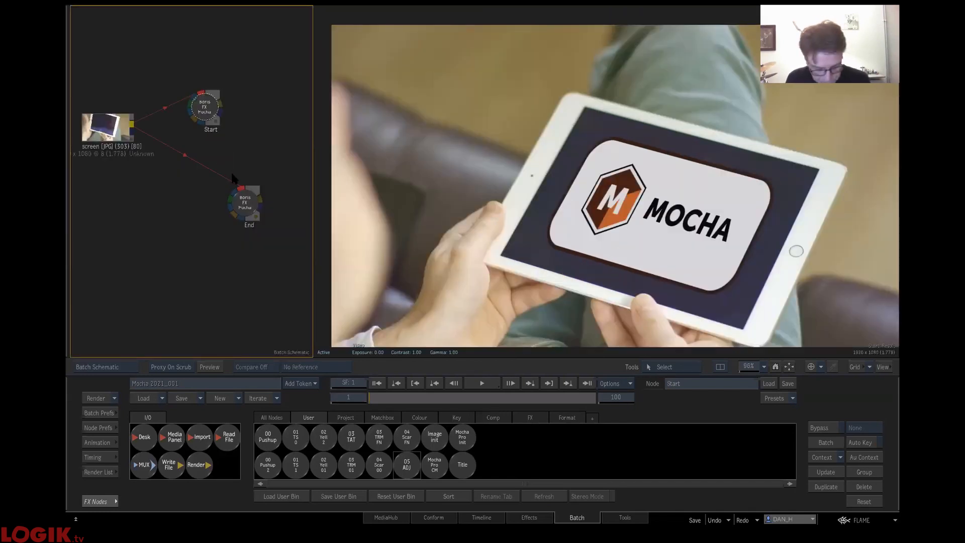
{"action": "key", "text": "ctrl+a"}
{"action": "left_click_drag", "start_coordinate": [246, 198], "coordinate": [317, 508]}
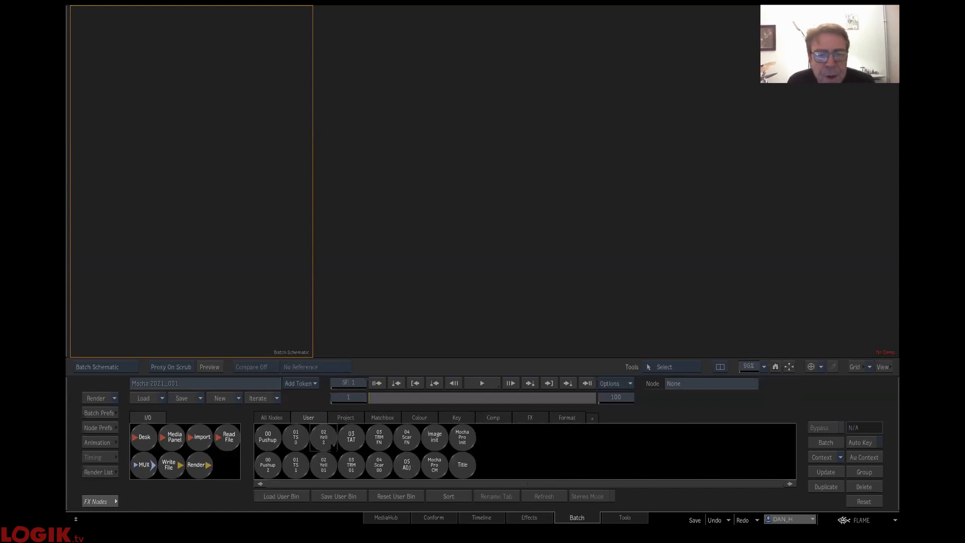
- Add the saved 02 Yell 2 setup to the empty batch and open its Blend & Comp node to view the face paint composite
{"action": "left_click_drag", "start_coordinate": [324, 437], "coordinate": [90, 27]}
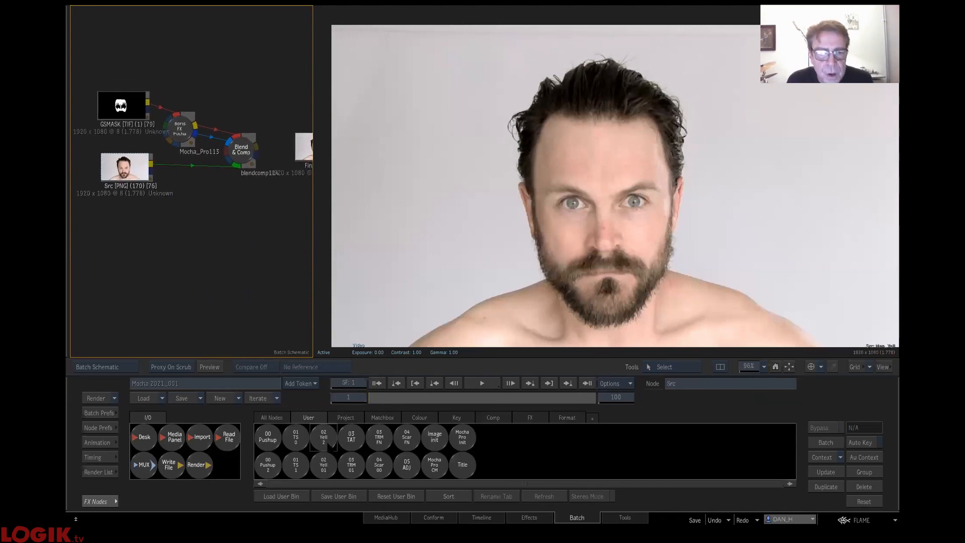
{"action": "left_click_drag", "start_coordinate": [243, 233], "coordinate": [212, 185]}
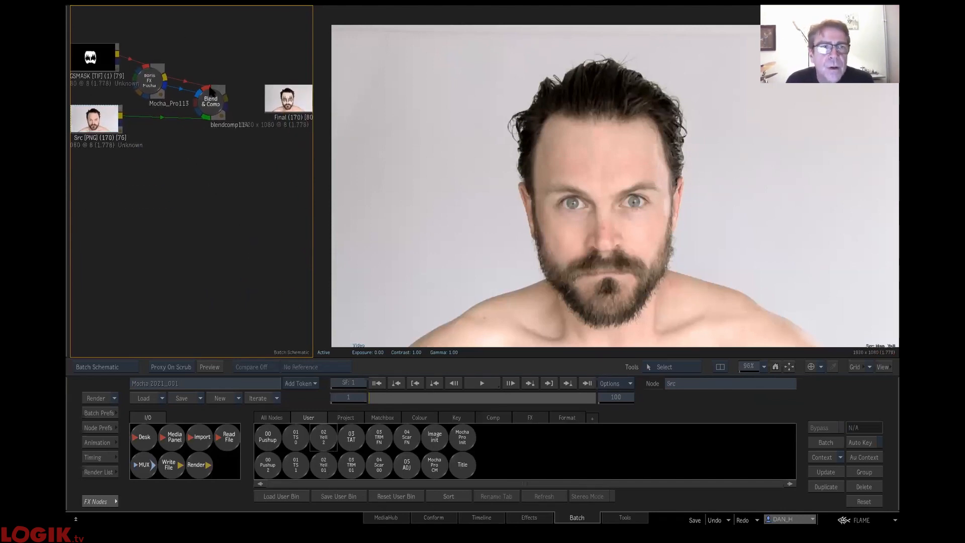
{"action": "left_click", "coordinate": [225, 108]}
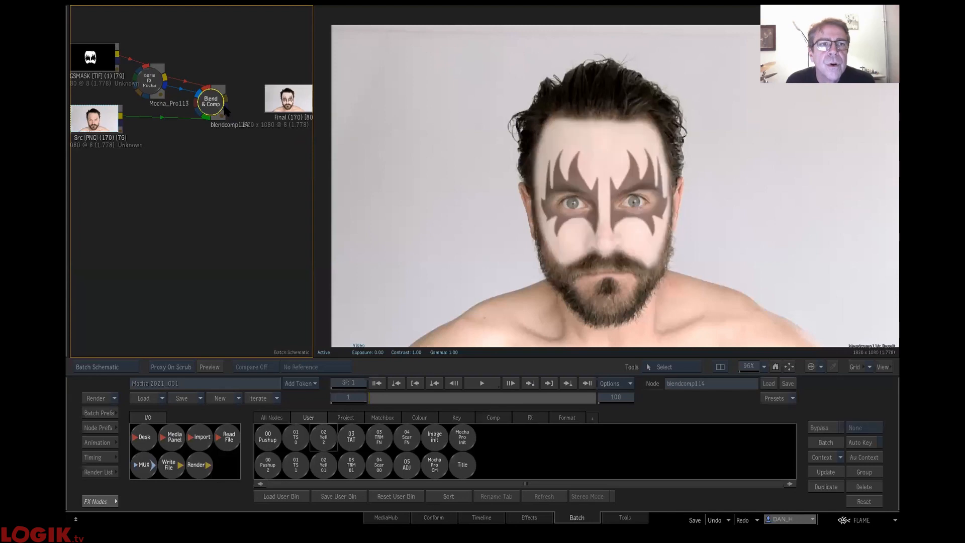
{"action": "double_click", "coordinate": [224, 108]}
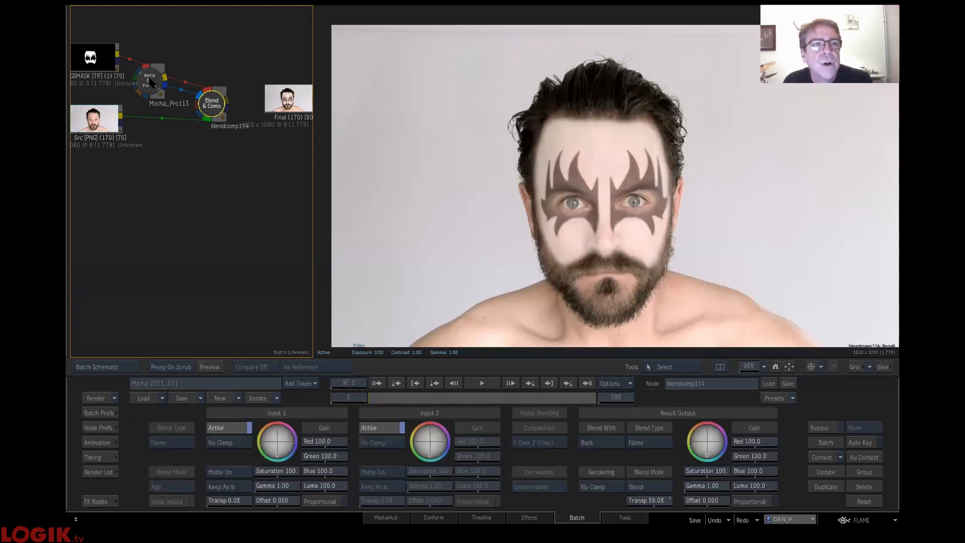
- Open the Mocha_Pro113 node and scrub to frame 62 to examine the warped face mask
{"action": "double_click", "coordinate": [158, 83]}
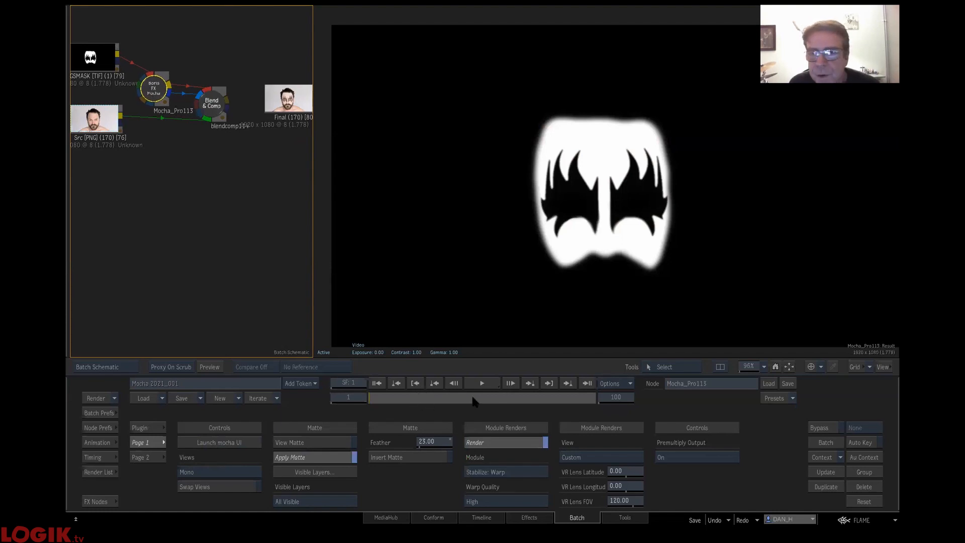
{"action": "left_click", "coordinate": [502, 399]}
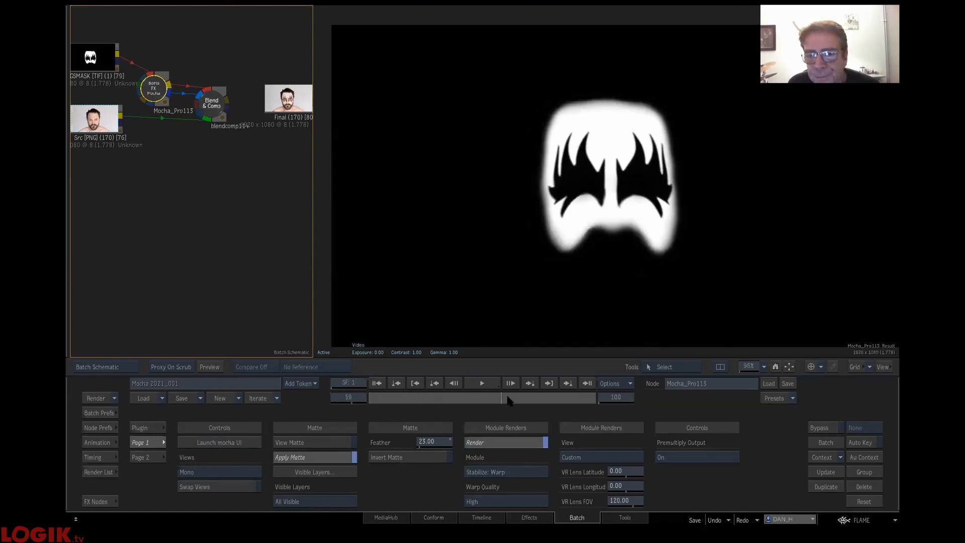
{"action": "left_click", "coordinate": [507, 399]}
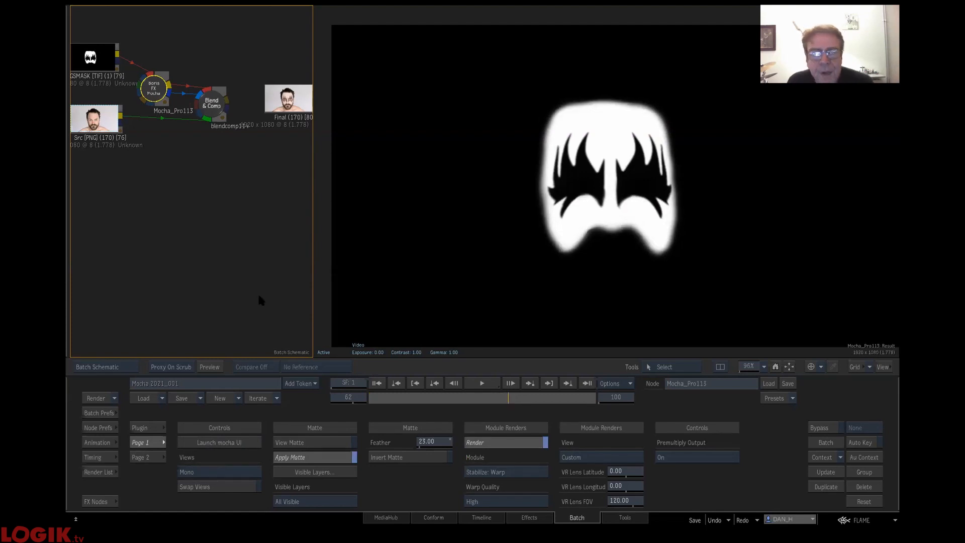
- Launch Mocha from the Mocha_Pro113 node, inspect the face mesh and eye roto layers, and close it
{"action": "left_click", "coordinate": [221, 443]}
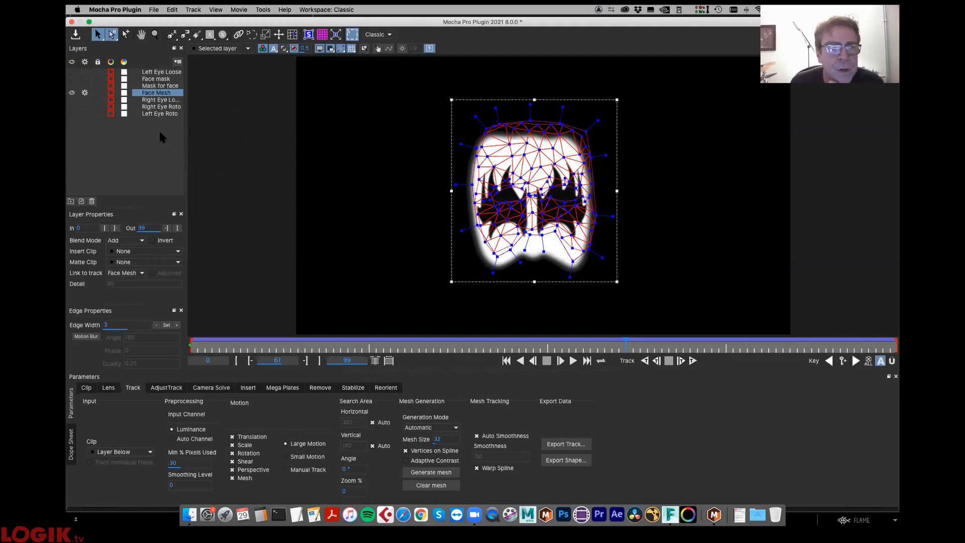
{"action": "left_click", "coordinate": [161, 99]}
{"action": "left_click", "coordinate": [163, 107]}
{"action": "left_click", "coordinate": [167, 118]}
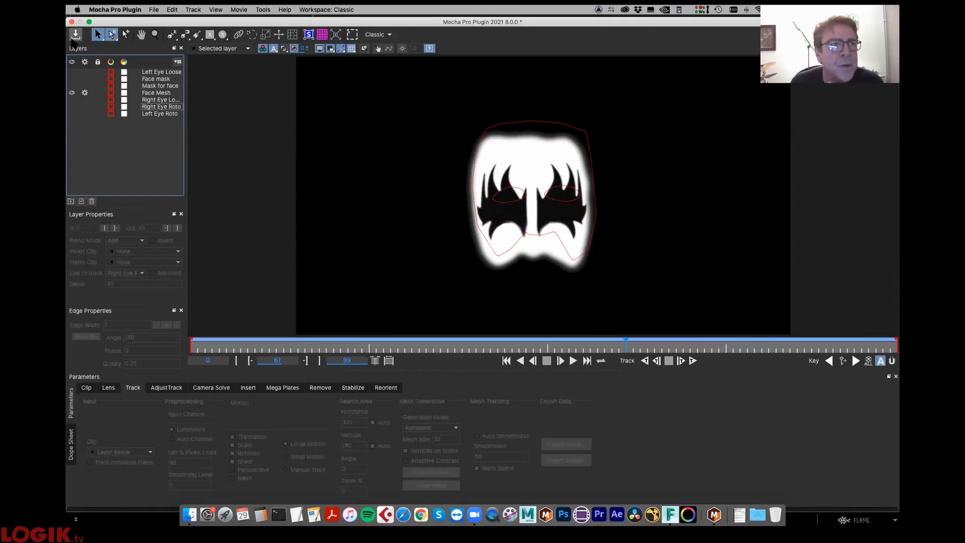
{"action": "left_click", "coordinate": [71, 22]}
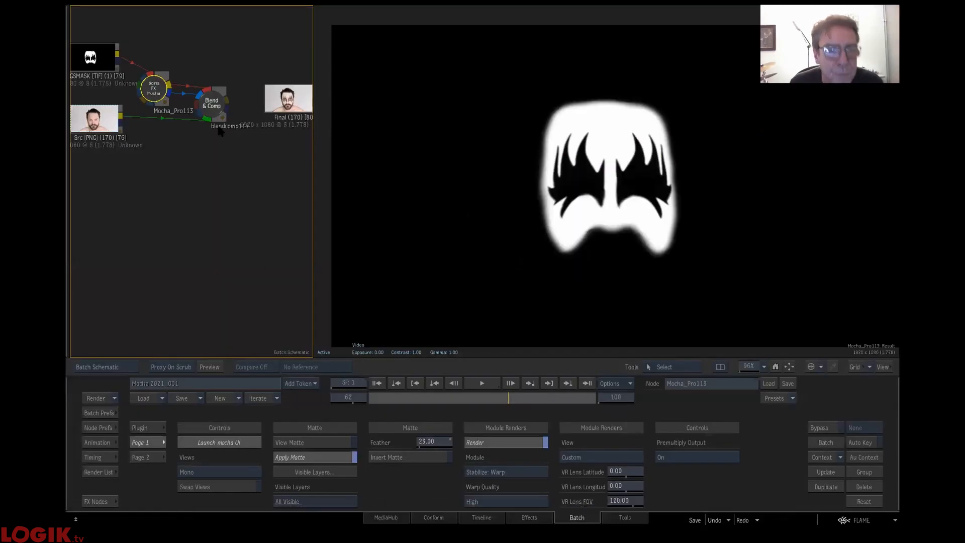
- Dismiss the Mocha crash dialog and add the saved 04 Scar FN setup below the existing nodes in the batch
{"action": "left_click", "coordinate": [94, 501]}
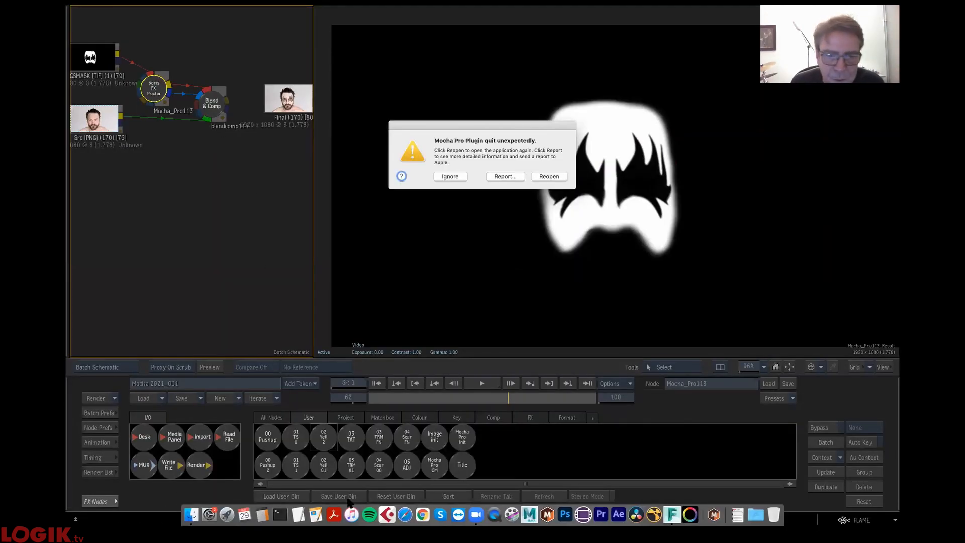
{"action": "left_click", "coordinate": [451, 177]}
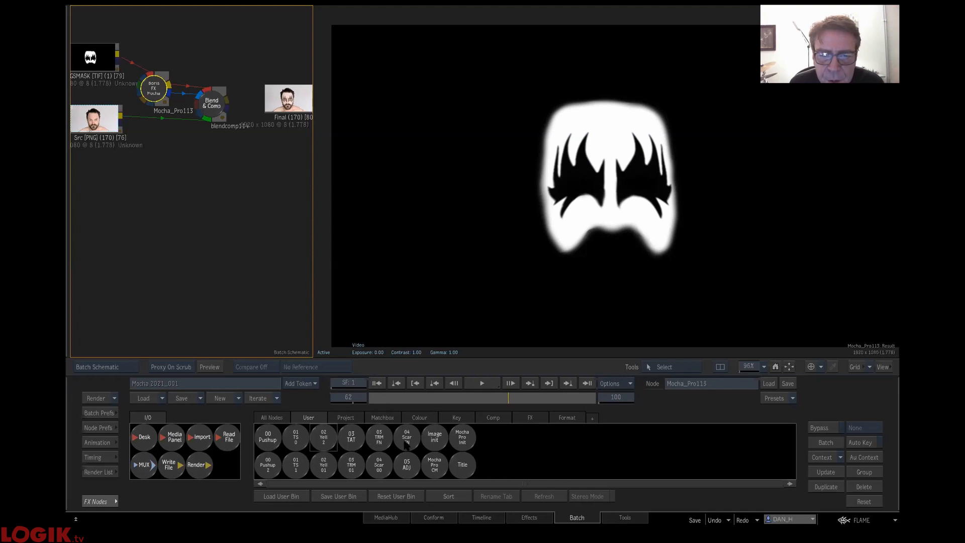
{"action": "left_click_drag", "start_coordinate": [411, 440], "coordinate": [212, 226]}
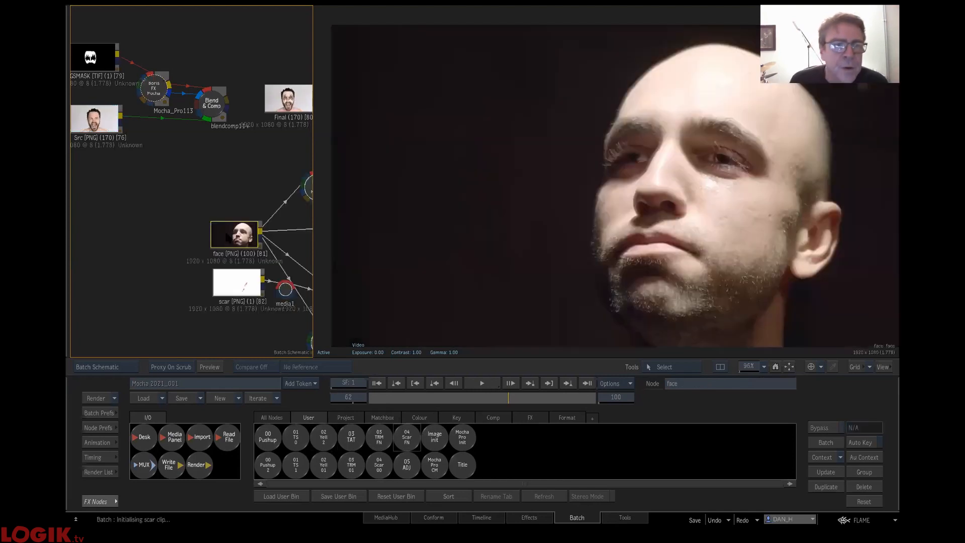
{"action": "left_click_drag", "start_coordinate": [100, 272], "coordinate": [93, 268]}
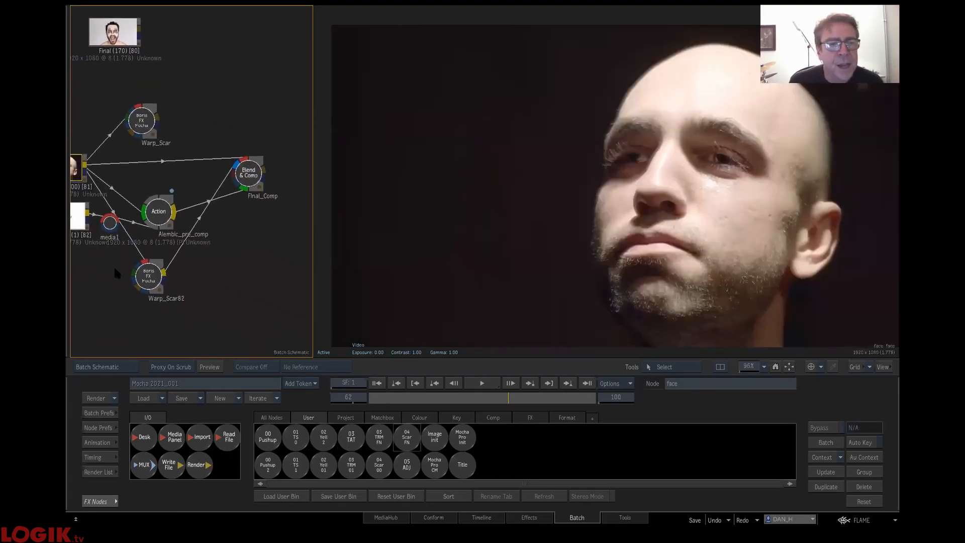
{"action": "left_click_drag", "start_coordinate": [150, 168], "coordinate": [173, 164]}
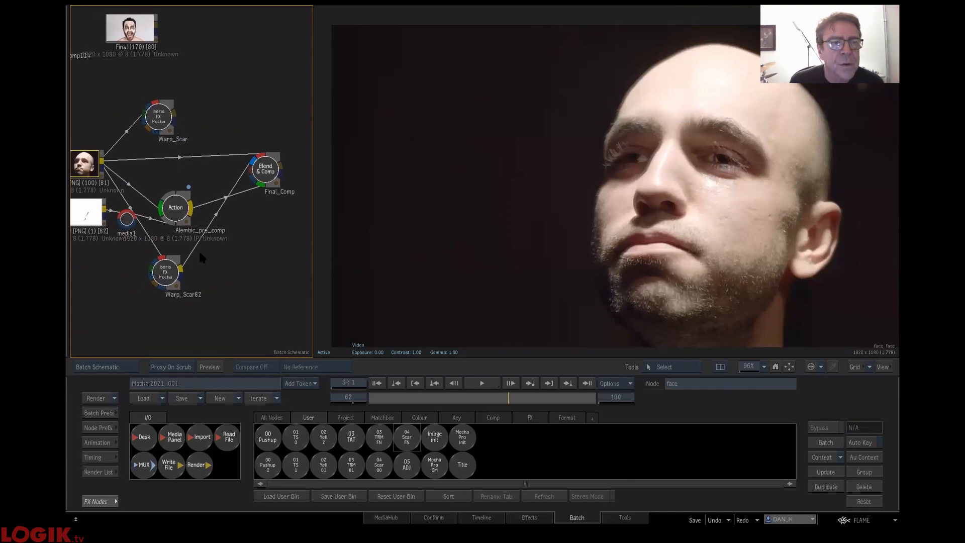
- Open the Warp_Scar82 node, move to frame 81 and launch its Mocha project
{"action": "left_click", "coordinate": [170, 274]}
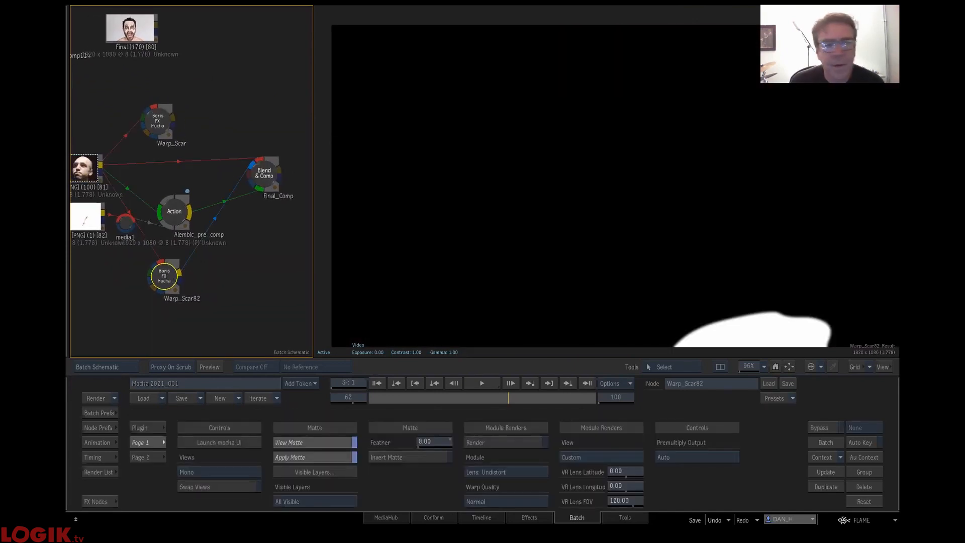
{"action": "left_click_drag", "start_coordinate": [509, 398], "coordinate": [552, 399]}
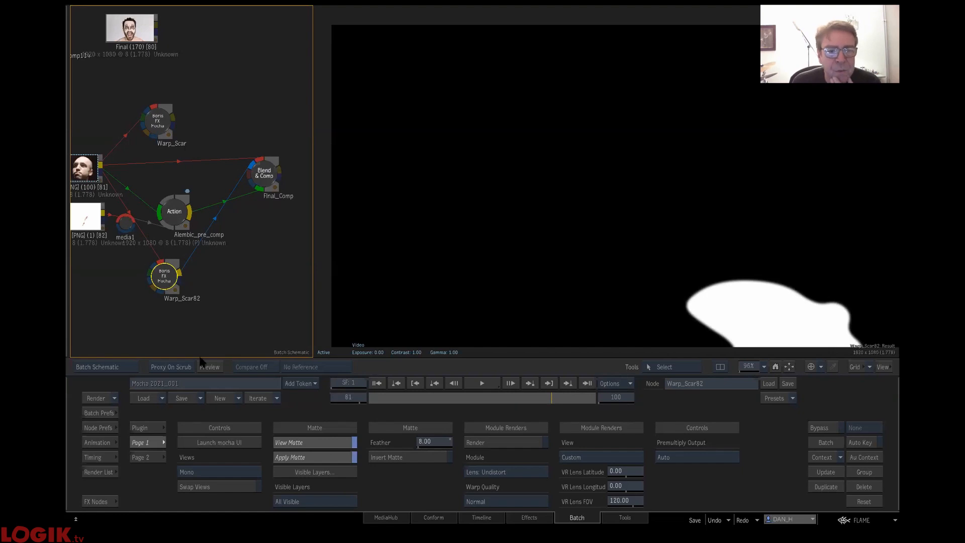
{"action": "left_click", "coordinate": [233, 446]}
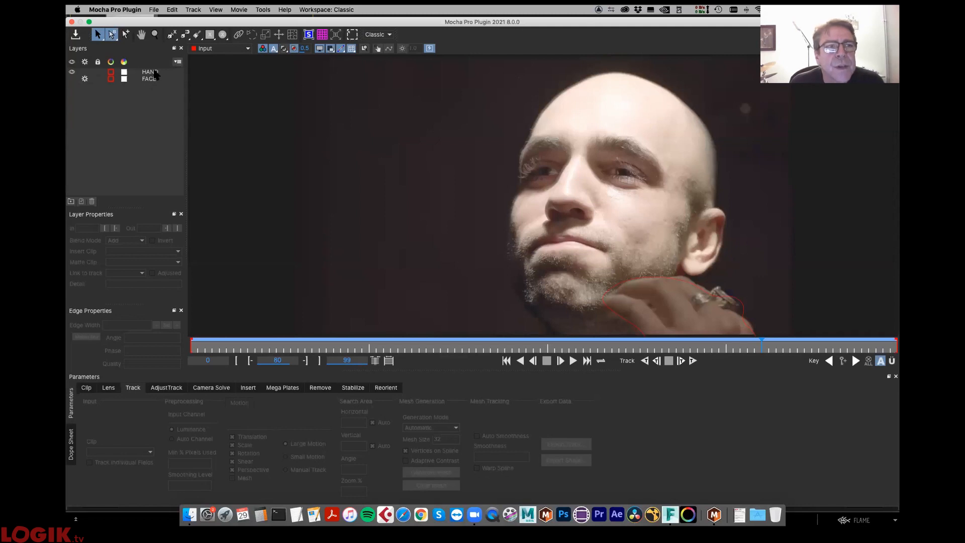
- Hide the HAND layer, make the FACE layer visible and select the FACE mesh shape on the cheek
{"action": "left_click", "coordinate": [76, 74]}
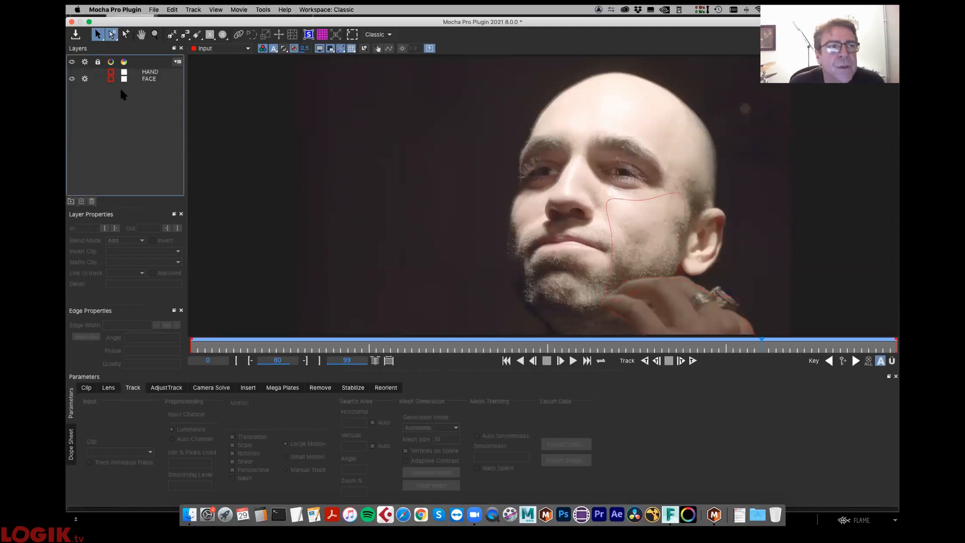
{"action": "left_click", "coordinate": [157, 73]}
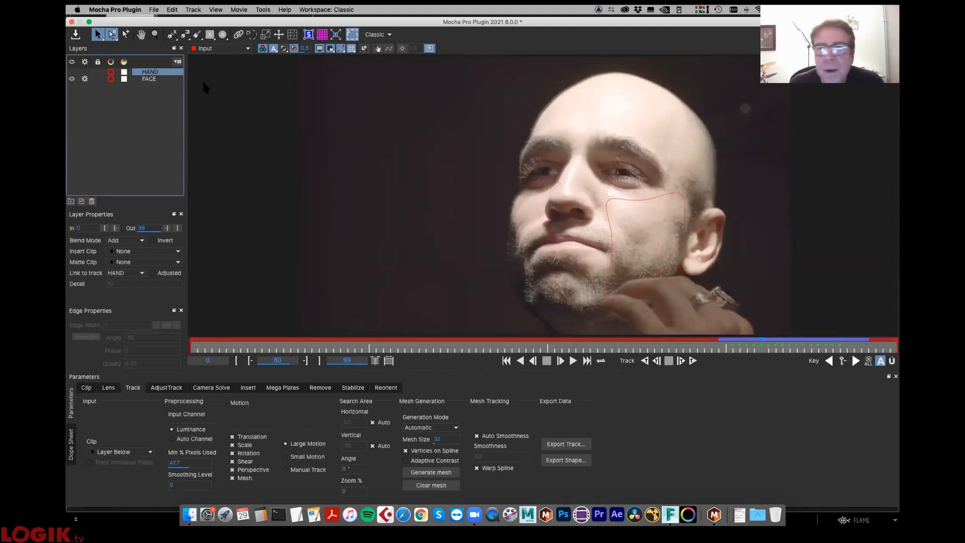
{"action": "left_click", "coordinate": [639, 284]}
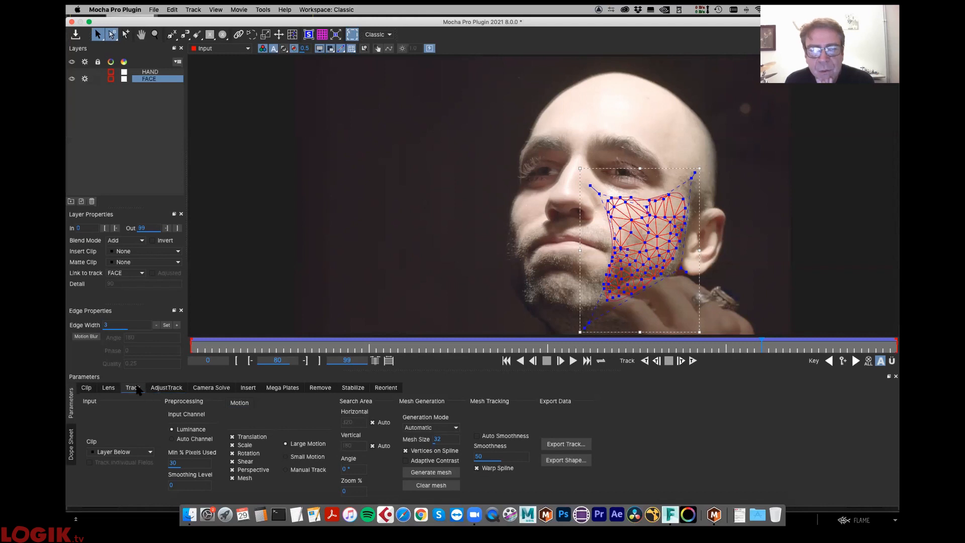
- Export the shape data of all layers in Flame Tracer [Shape + Axis] (*.mask) format to the Desktop under the name scar
{"action": "left_click", "coordinate": [578, 461]}
{"action": "left_click", "coordinate": [460, 245]}
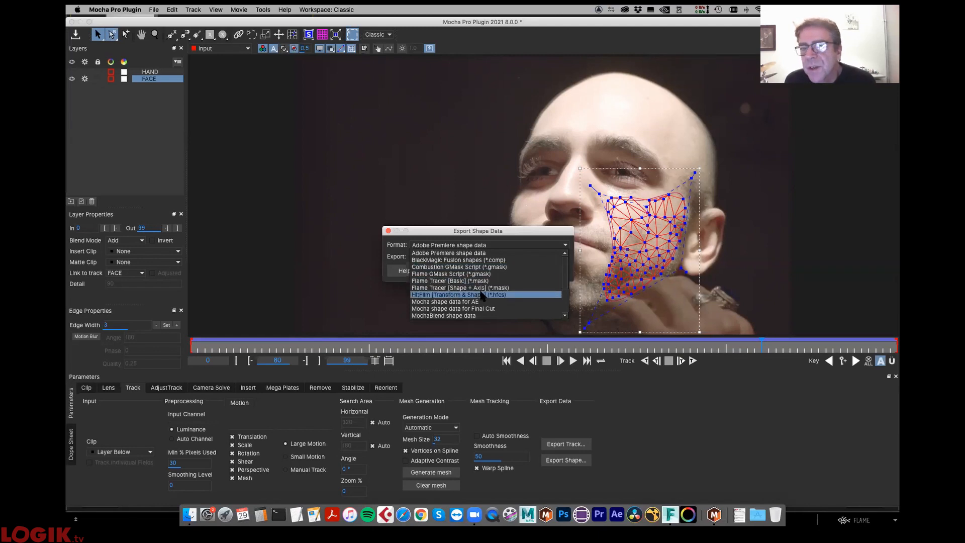
{"action": "left_click", "coordinate": [480, 291]}
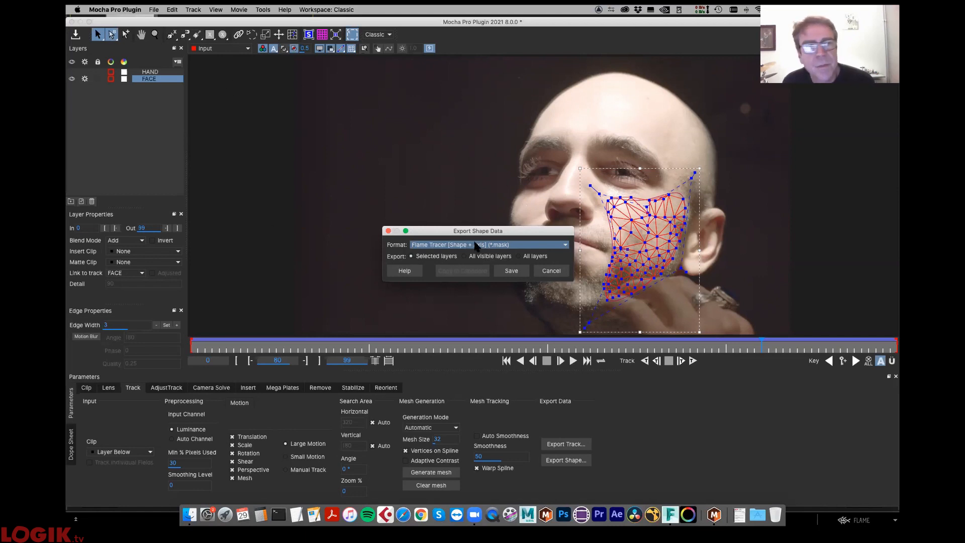
{"action": "left_click", "coordinate": [522, 257]}
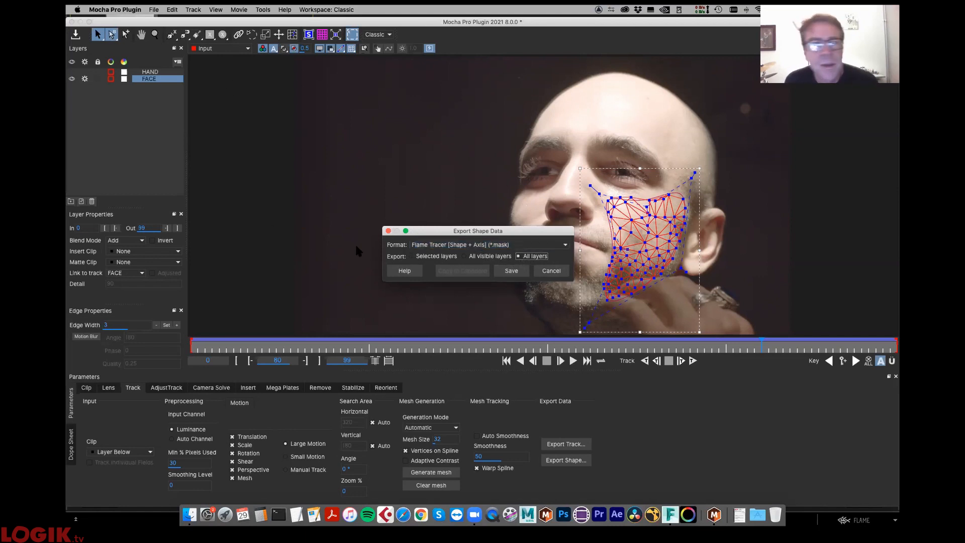
{"action": "left_click", "coordinate": [511, 271]}
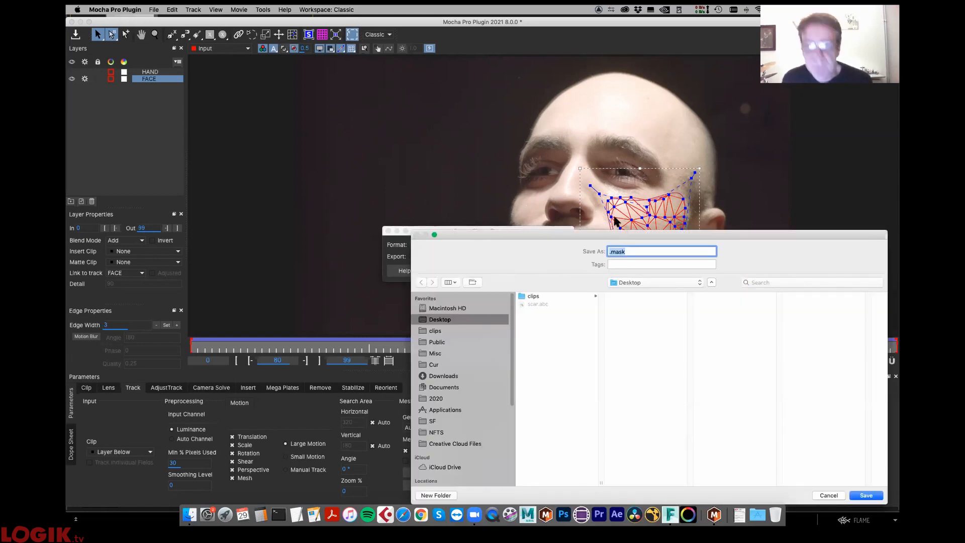
{"action": "type", "text": "scar"}
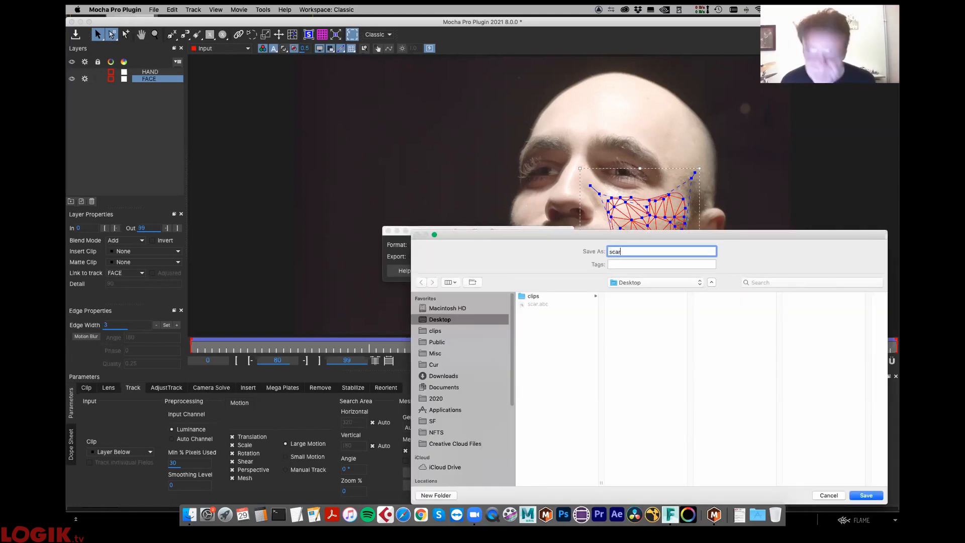
{"action": "left_click_drag", "start_coordinate": [540, 233], "coordinate": [289, 18]}
{"action": "type", "text": "car"}
{"action": "left_click", "coordinate": [616, 280]}
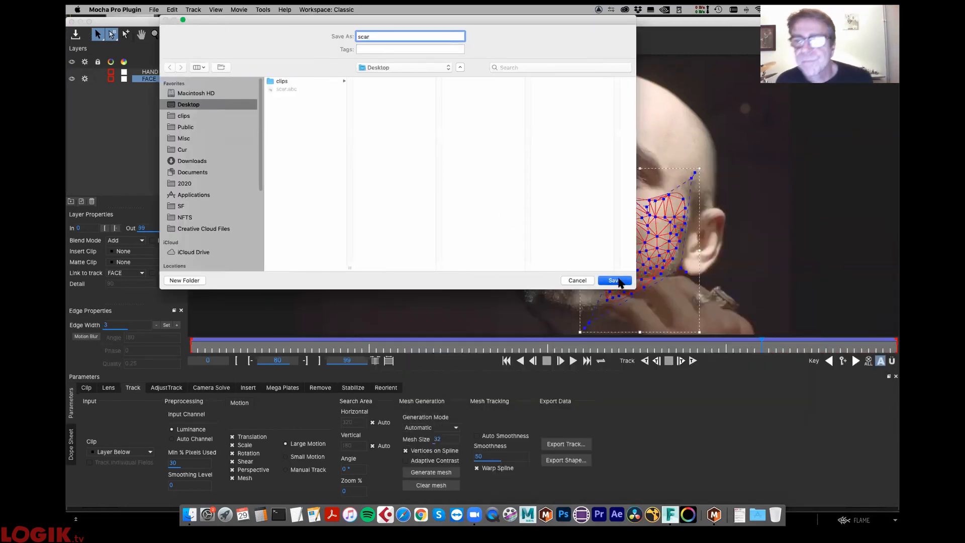
- Close Mocha to return to Flame and bring up the batch schematic with the node bin
{"action": "left_click", "coordinate": [72, 22]}
{"action": "left_click", "coordinate": [521, 71]}
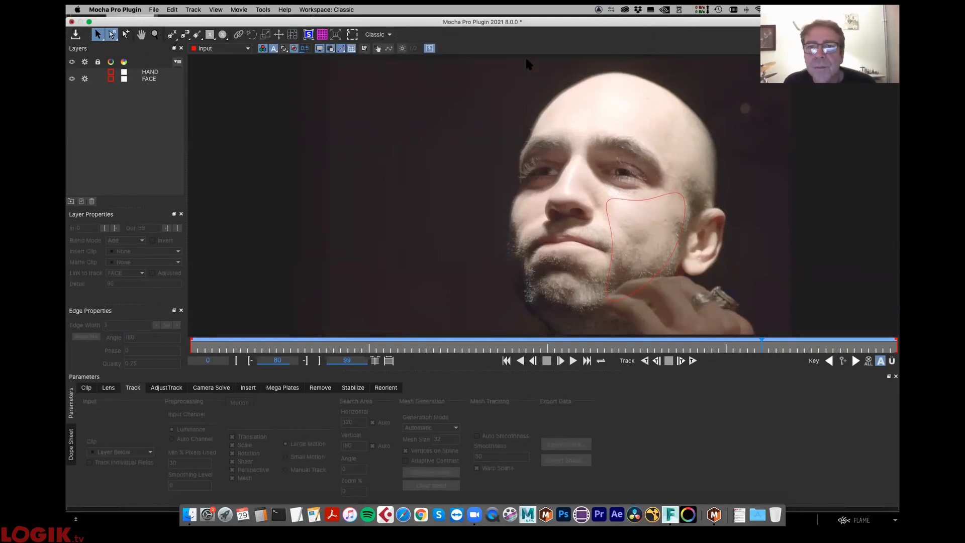
{"action": "left_click_drag", "start_coordinate": [275, 310], "coordinate": [291, 265]}
{"action": "left_click", "coordinate": [96, 501]}
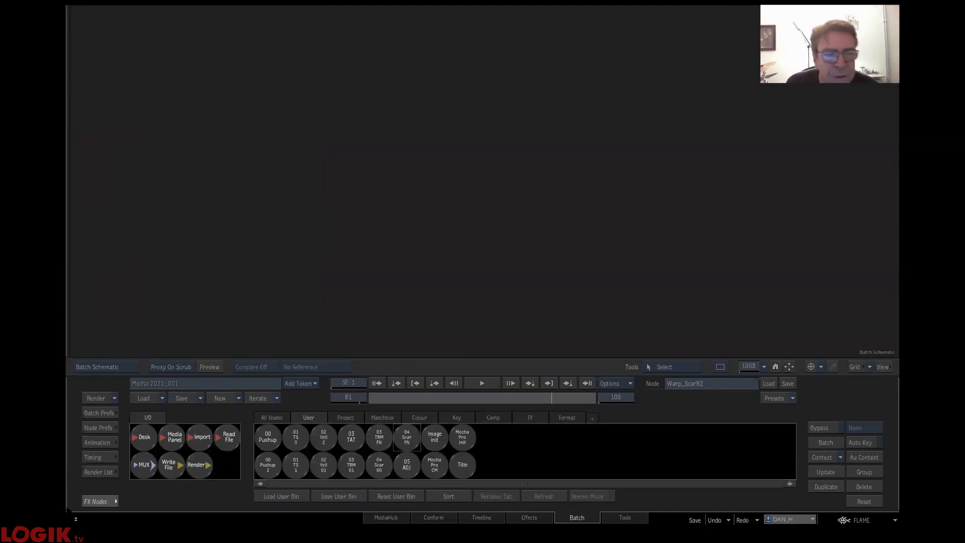
- Add a GMask Tracer node below Warp_Scar82, connect the face clip to its front input and open its settings
{"action": "key", "text": "Escape"}
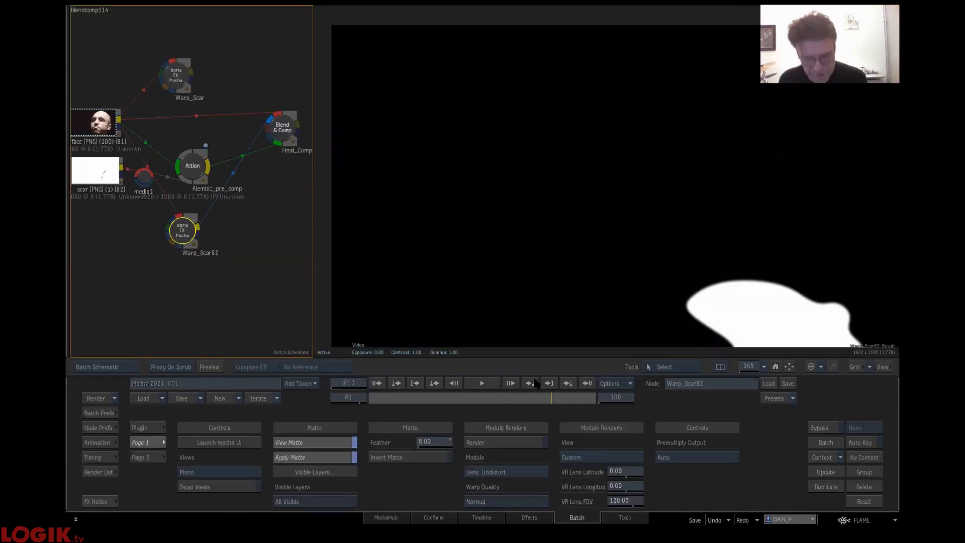
{"action": "left_click", "coordinate": [230, 259]}
{"action": "left_click", "coordinate": [100, 501]}
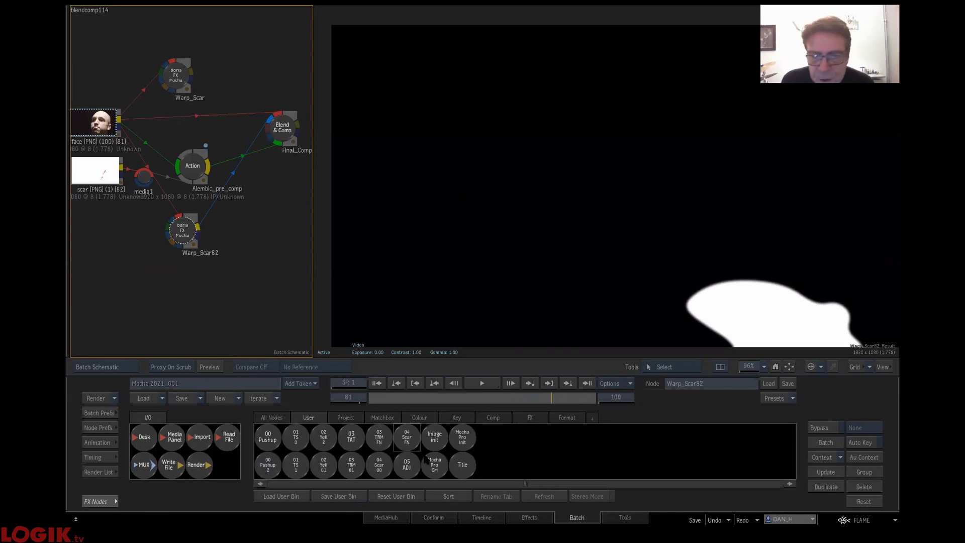
{"action": "left_click", "coordinate": [272, 418]}
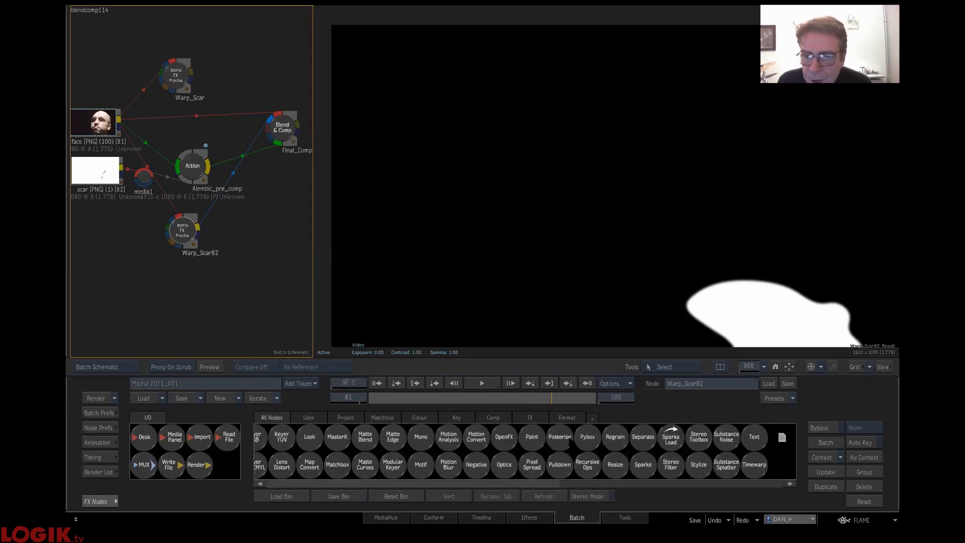
{"action": "key", "text": "g"}
{"action": "left_click_drag", "start_coordinate": [557, 467], "coordinate": [245, 285]}
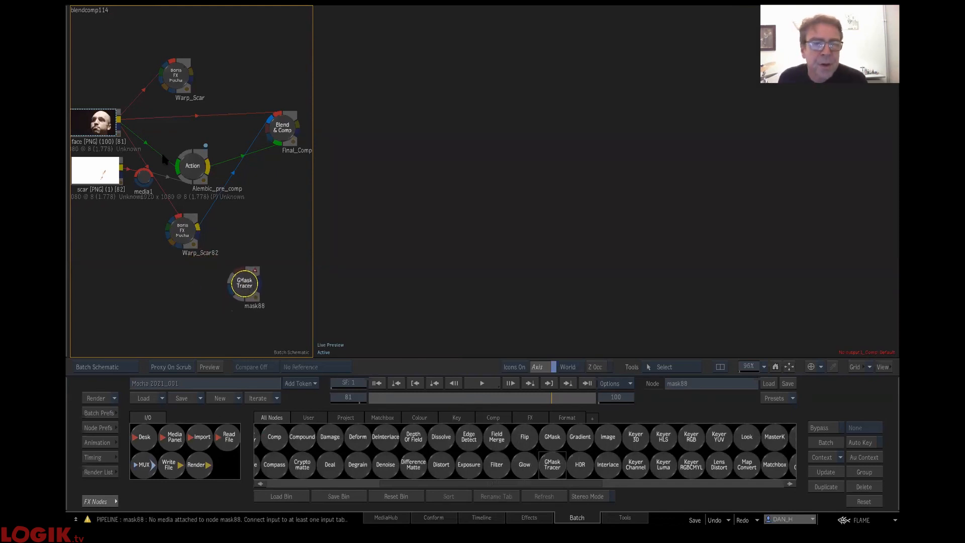
{"action": "left_click_drag", "start_coordinate": [119, 122], "coordinate": [241, 284]}
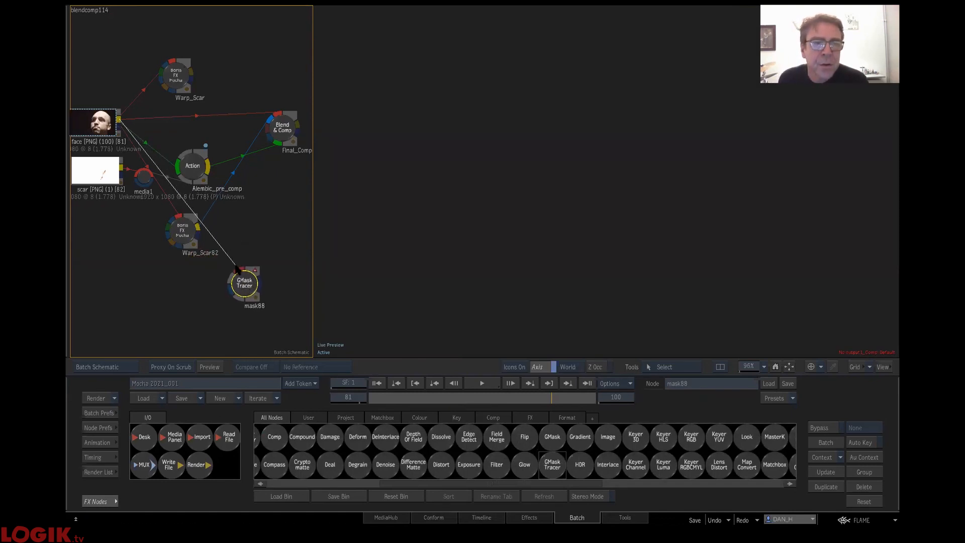
{"action": "double_click", "coordinate": [242, 284]}
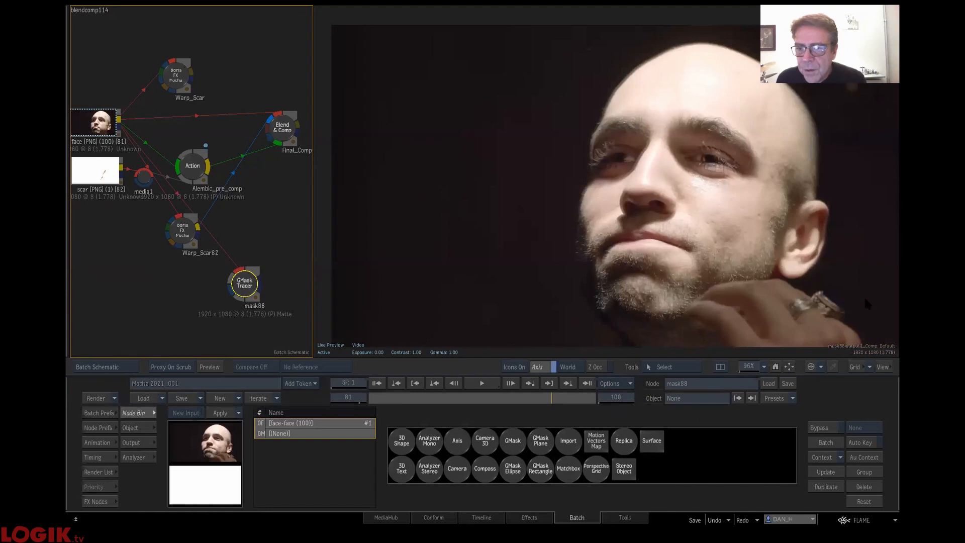
- Load the exported scar mask file into the GMask Tracer node and scrub to frame 89 to check the face and hand shapes
{"action": "left_click", "coordinate": [769, 384]}
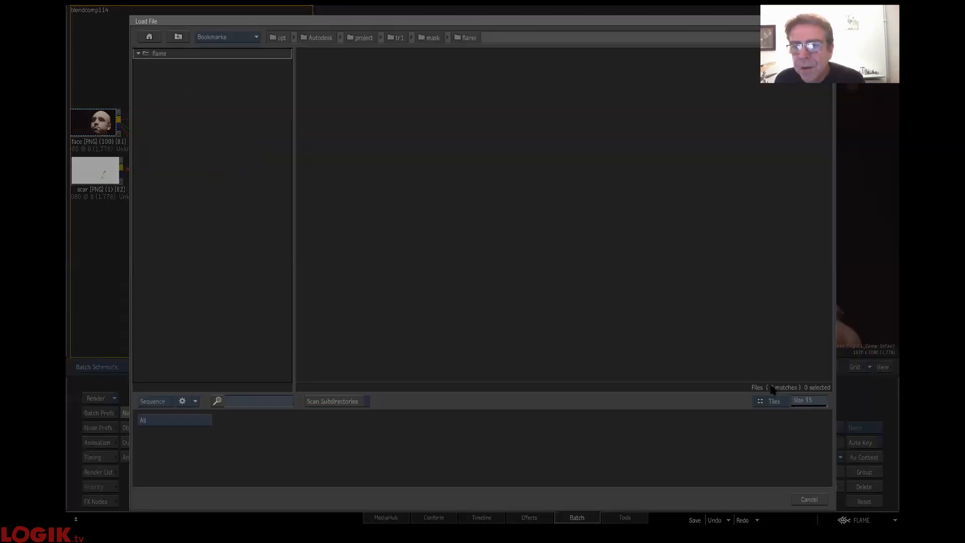
{"action": "left_click", "coordinate": [230, 37]}
{"action": "left_click", "coordinate": [239, 174]}
{"action": "double_click", "coordinate": [341, 76]}
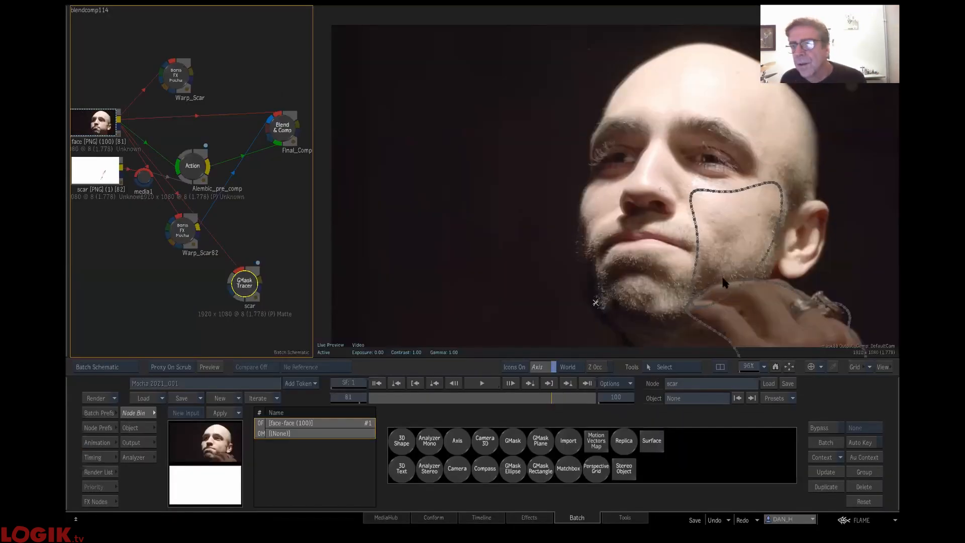
{"action": "left_click", "coordinate": [476, 398]}
{"action": "left_click_drag", "start_coordinate": [462, 392], "coordinate": [570, 398]}
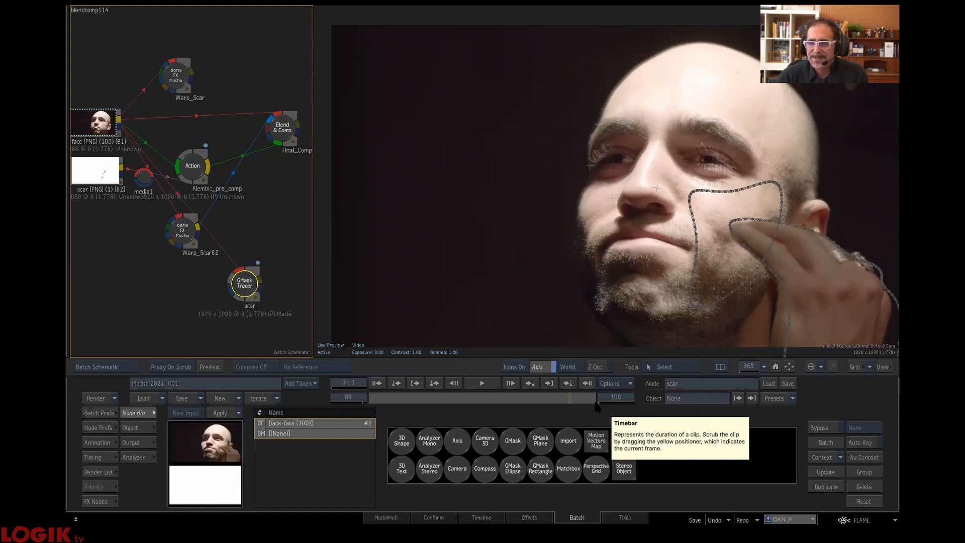
- Delete all nodes from the batch schematic and place the saved Title node from the user bin in it
{"action": "left_click", "coordinate": [94, 501]}
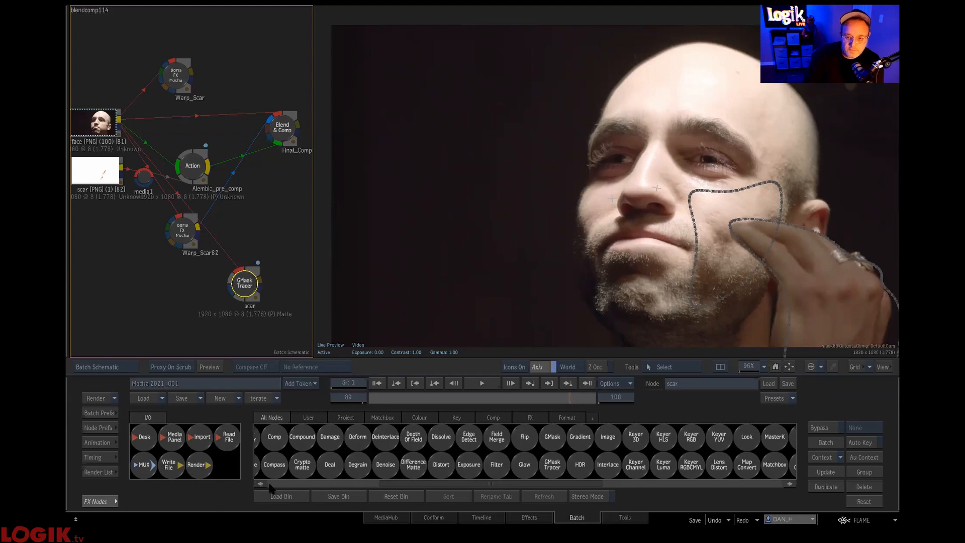
{"action": "key", "text": "ctrl+a"}
{"action": "key", "text": "Delete"}
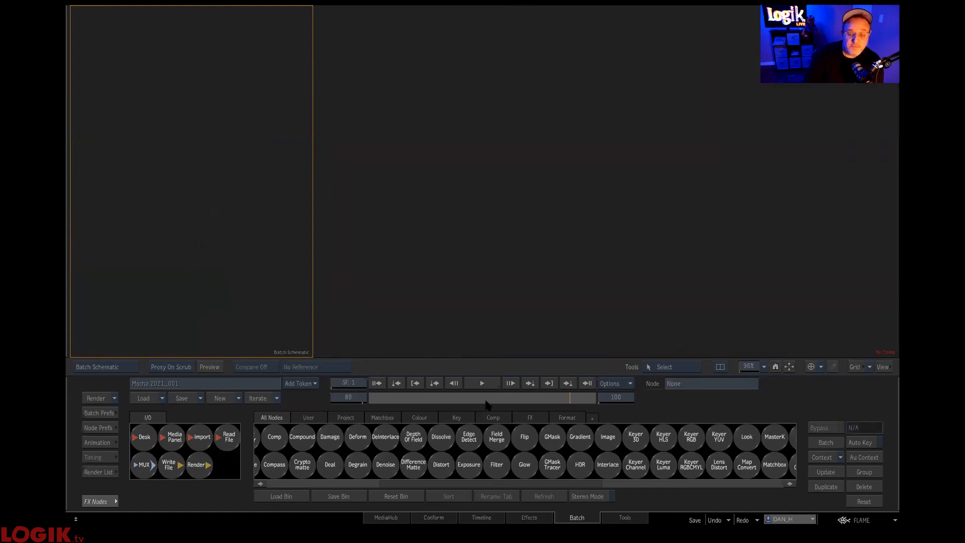
{"action": "left_click", "coordinate": [475, 324]}
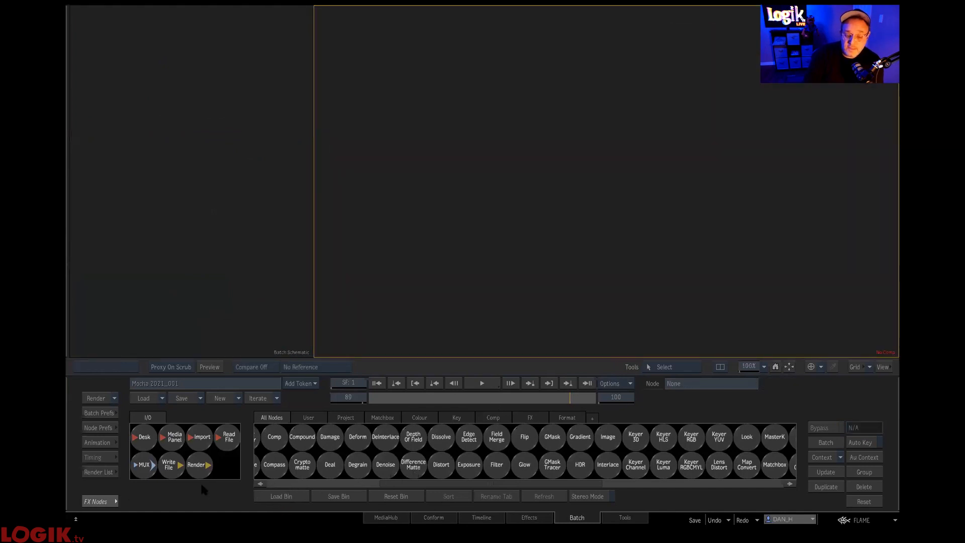
{"action": "left_click", "coordinate": [310, 418]}
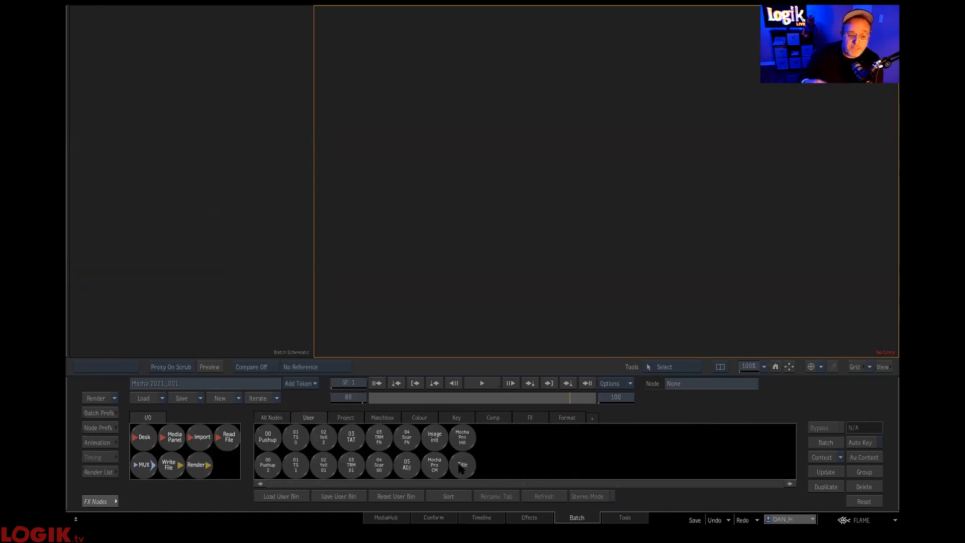
{"action": "left_click_drag", "start_coordinate": [463, 464], "coordinate": [159, 193]}
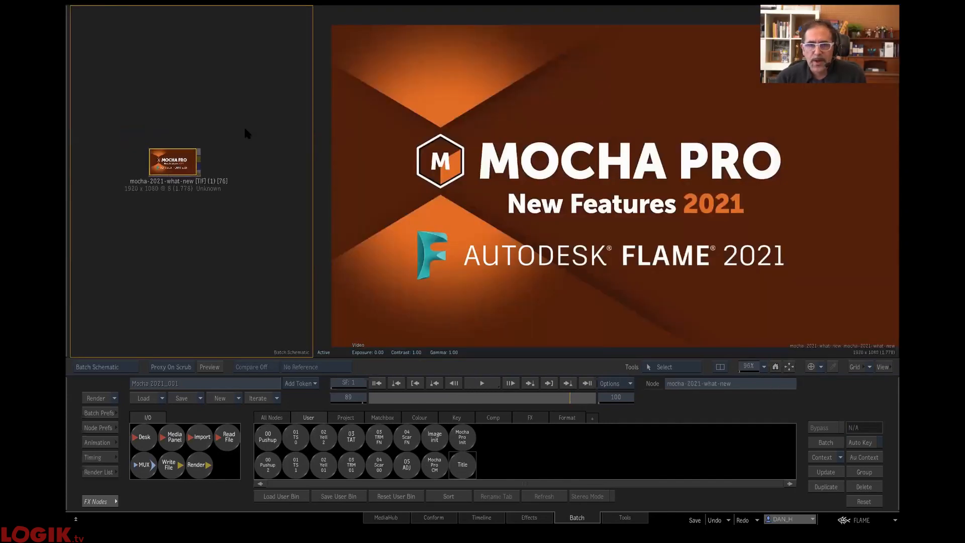